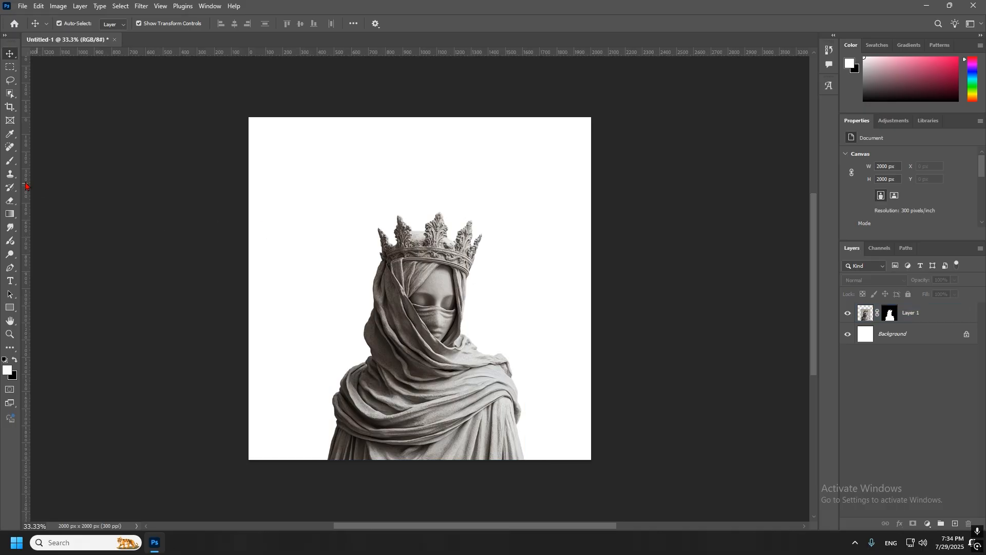
Step: Delete the white Background layer from the document
{"action": "left_click", "coordinate": [407, 297]}
{"action": "left_click", "coordinate": [617, 277]}
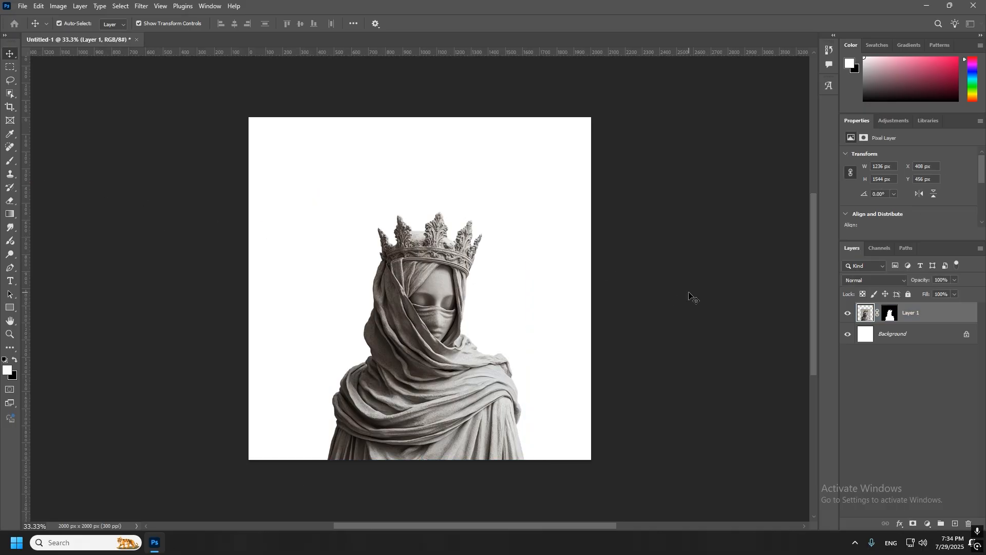
{"action": "left_click_drag", "start_coordinate": [969, 335], "coordinate": [968, 523]}
Step: Add a solid color fill layer in near-black 0e0e0e and place it beneath the statue layer
{"action": "left_click", "coordinate": [927, 523]}
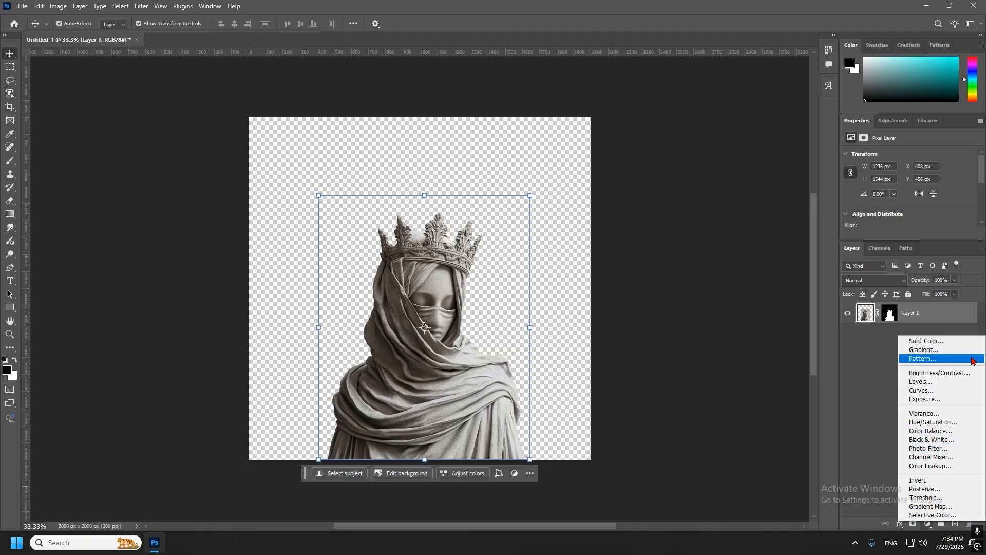
{"action": "left_click", "coordinate": [955, 341]}
{"action": "left_click_drag", "start_coordinate": [668, 275], "coordinate": [655, 290]}
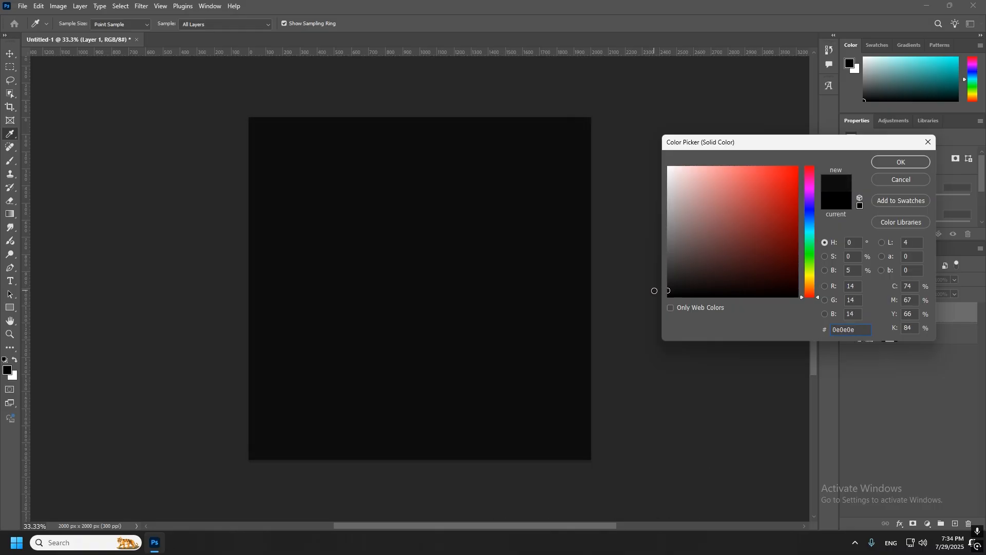
{"action": "left_click", "coordinate": [897, 162]}
{"action": "left_click_drag", "start_coordinate": [923, 312], "coordinate": [915, 334]}
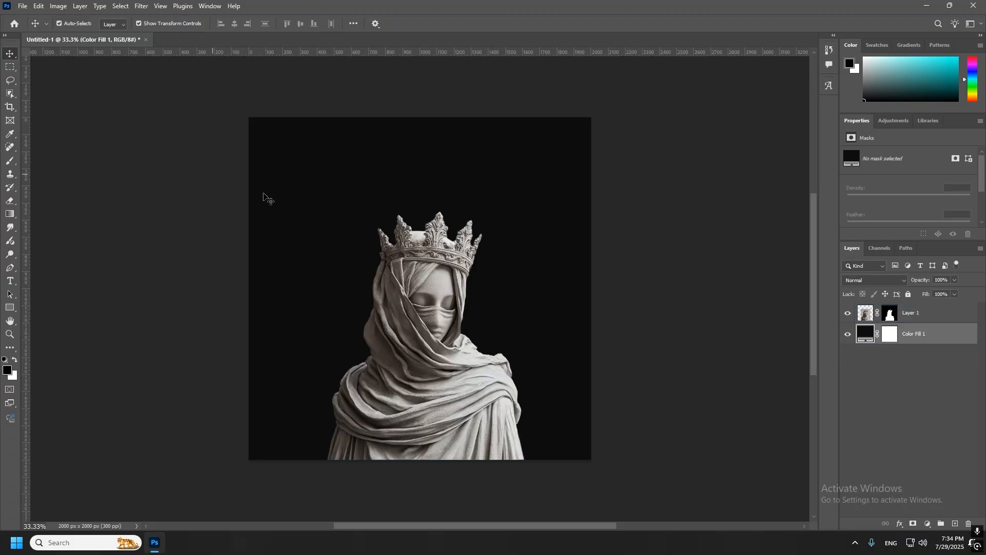
Step: Shift the statue slightly left on the canvas, to an X position of 382 px
{"action": "left_click_drag", "start_coordinate": [435, 276], "coordinate": [429, 275]}
{"action": "left_click", "coordinate": [656, 252]}
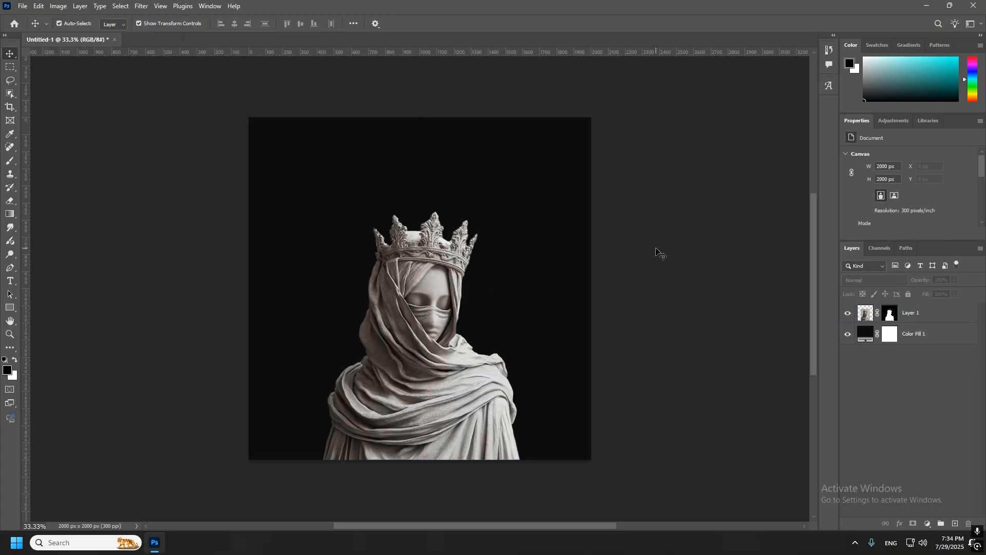
{"action": "left_click", "coordinate": [579, 280]}
{"action": "left_click", "coordinate": [466, 273]}
{"action": "left_click", "coordinate": [423, 276]}
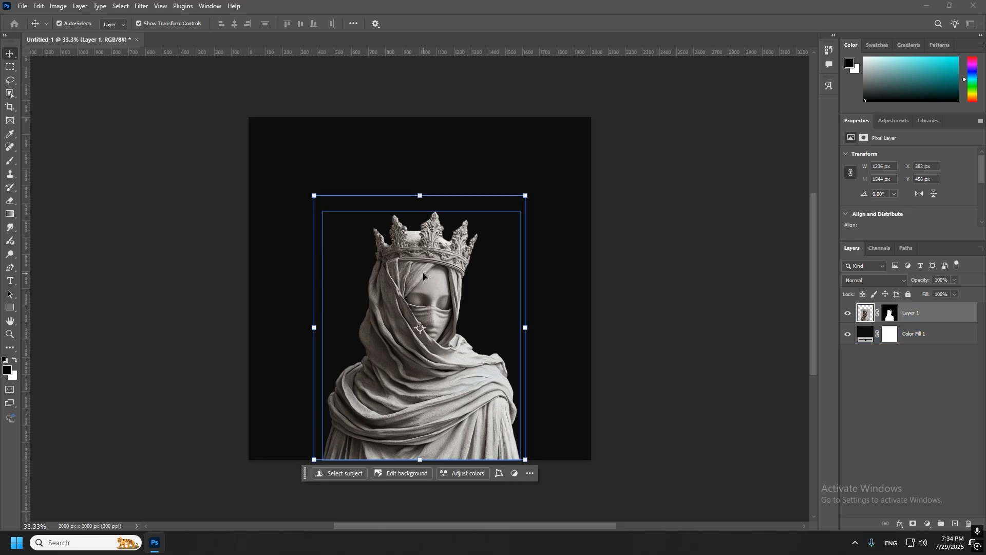
Step: Create a text box across the upper canvas reading KURDPOWER and set its font size to 53 pt
{"action": "left_click", "coordinate": [17, 281]}
{"action": "left_click_drag", "start_coordinate": [292, 154], "coordinate": [558, 280]}
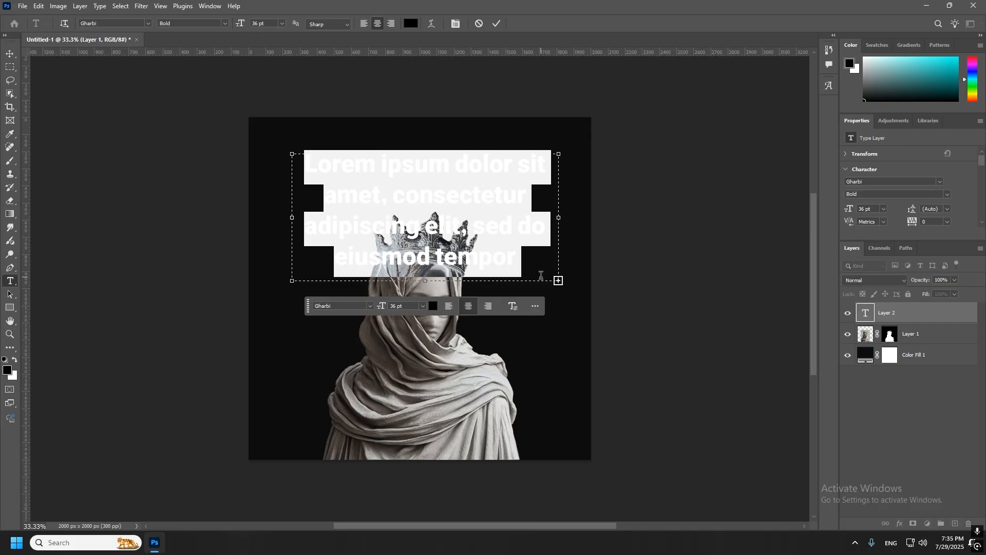
{"action": "type", "text": "KURDPOWER"}
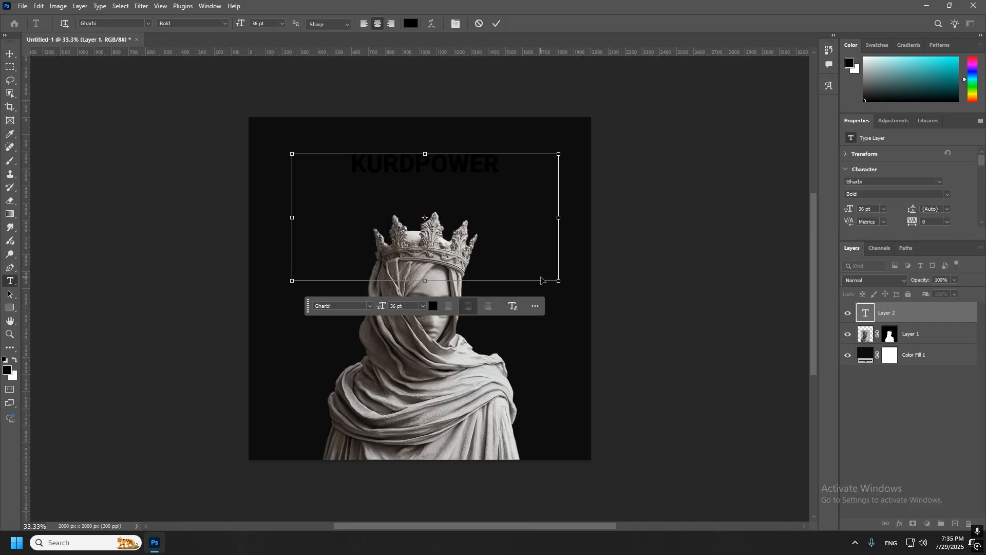
{"action": "key", "text": "ctrl+a"}
{"action": "left_click_drag", "start_coordinate": [391, 308], "coordinate": [393, 307]}
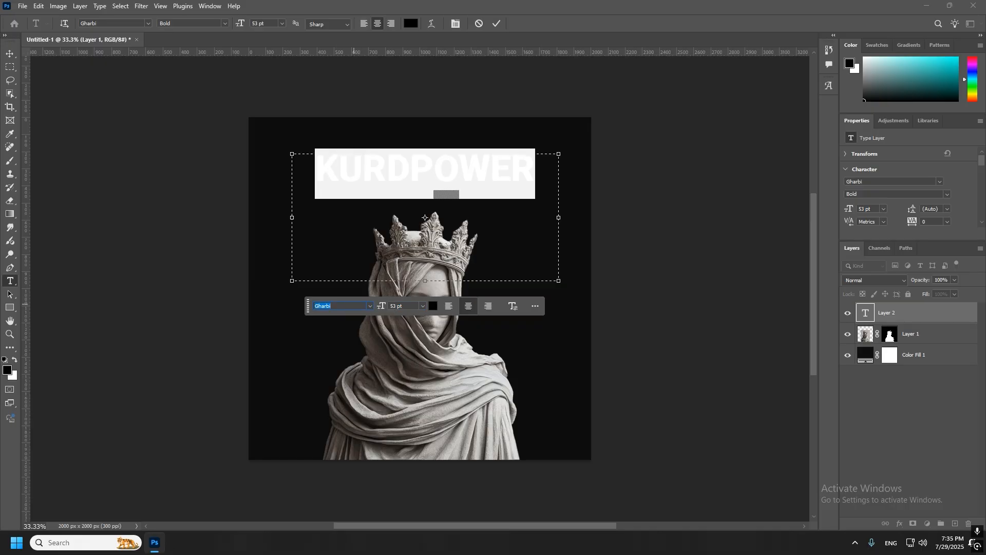
Step: Set the title's font to Montserrat Black Italic and widen the text box until KURDPOWER fits on one line
{"action": "type", "text": "montse"}
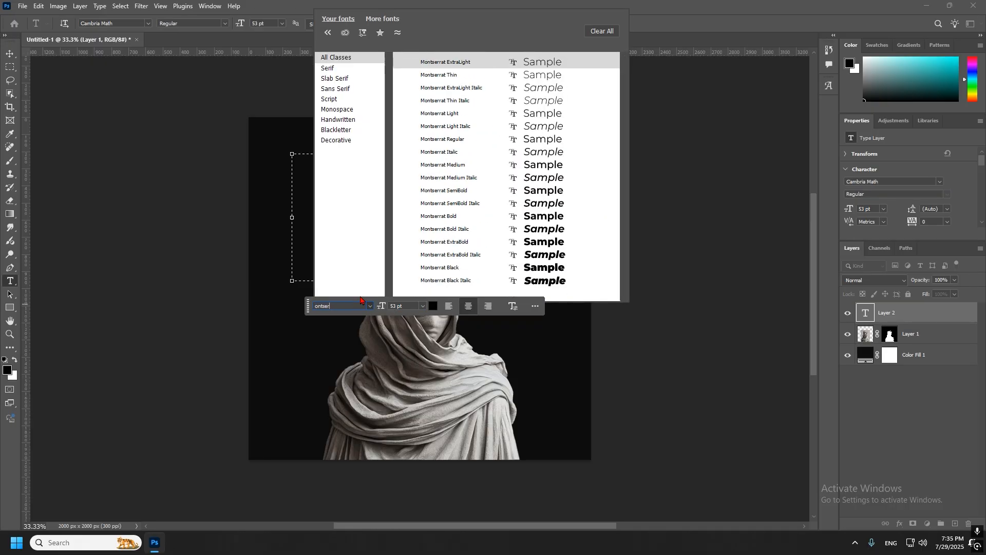
{"action": "type", "text": "rat"}
{"action": "left_click", "coordinate": [483, 279]}
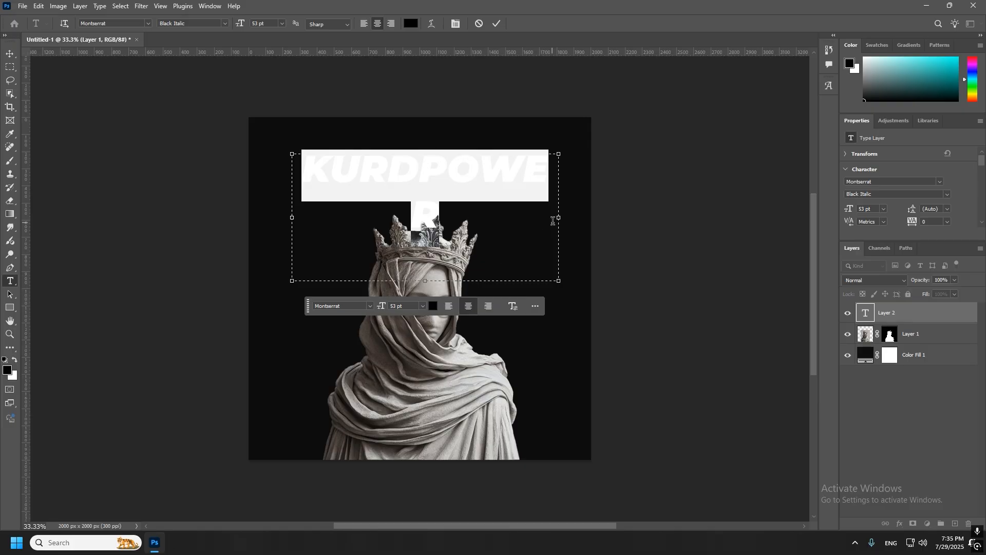
{"action": "mouse_move", "coordinate": [561, 220]}
{"action": "left_mouse_down"}
{"action": "mouse_move", "coordinate": [574, 205]}
{"action": "mouse_move", "coordinate": [572, 218]}
{"action": "left_mouse_up"}
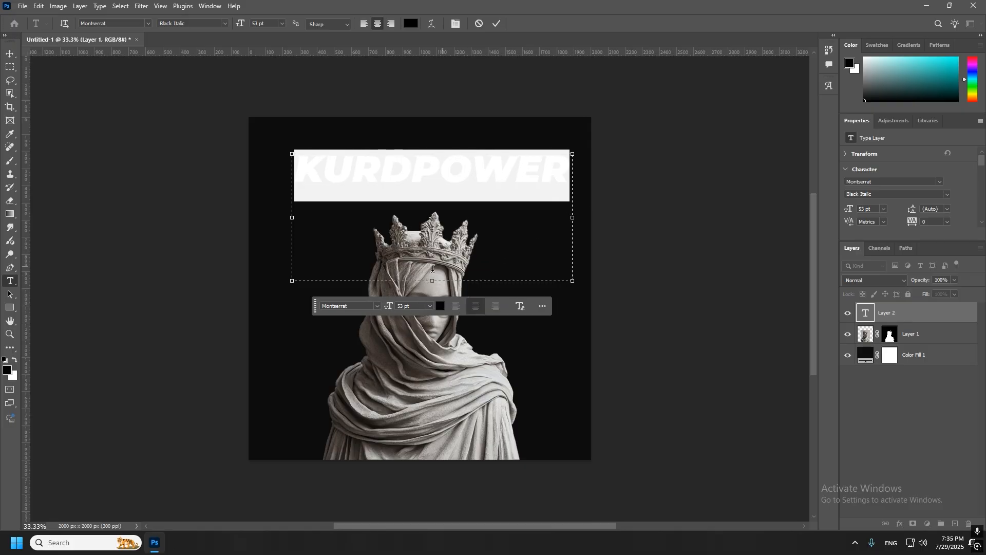
Step: Try the Valhalla Black font on the KURDPOWER title
{"action": "left_click", "coordinate": [377, 306]}
{"action": "scroll", "coordinate": [625, 99], "scroll_direction": "down", "scroll_amount": 5}
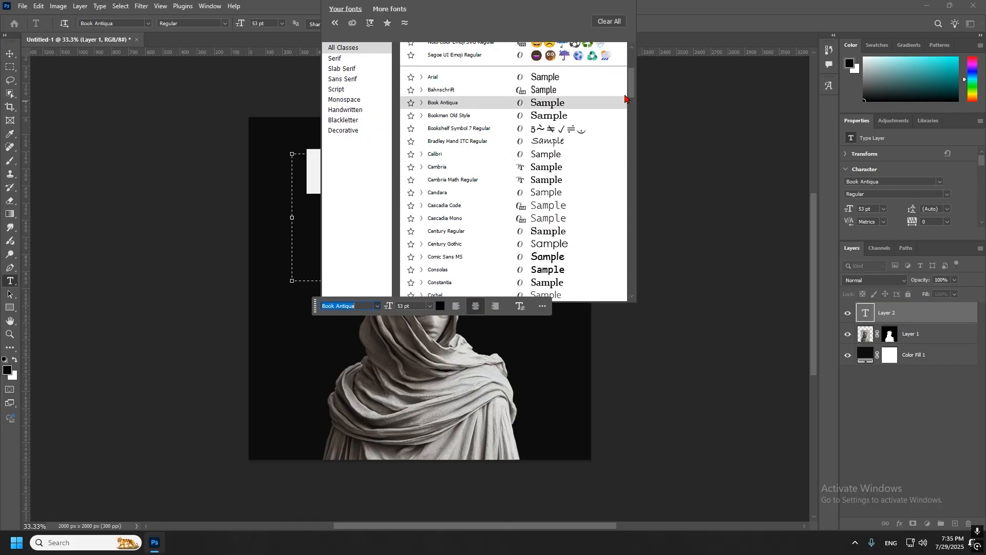
{"action": "scroll", "coordinate": [625, 99], "scroll_direction": "down", "scroll_amount": 20}
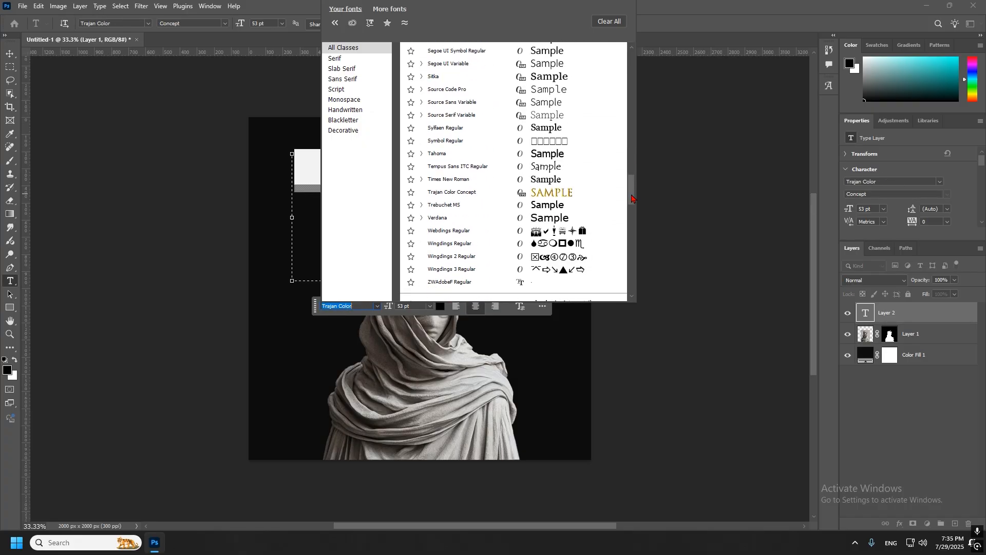
{"action": "left_click_drag", "start_coordinate": [632, 198], "coordinate": [631, 268]}
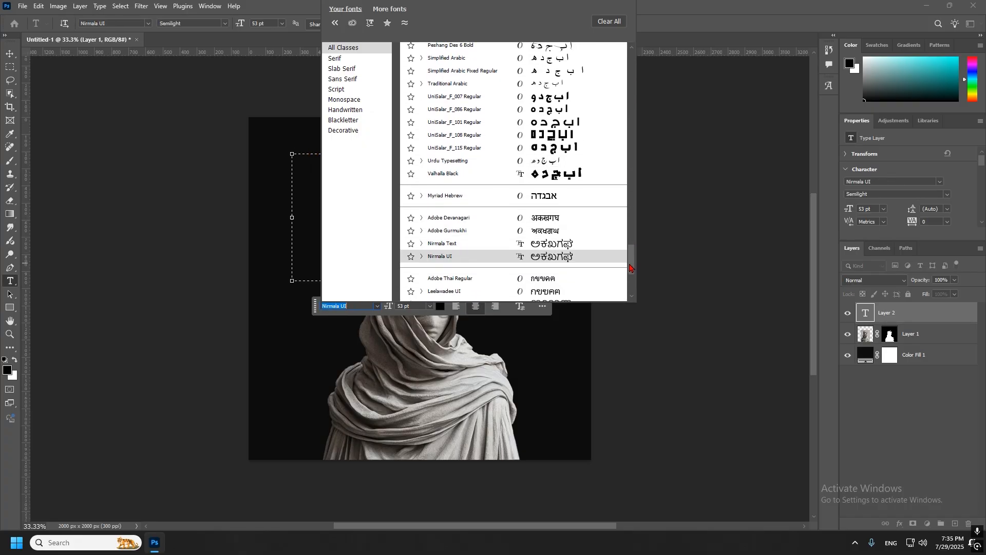
{"action": "left_click", "coordinate": [496, 171]}
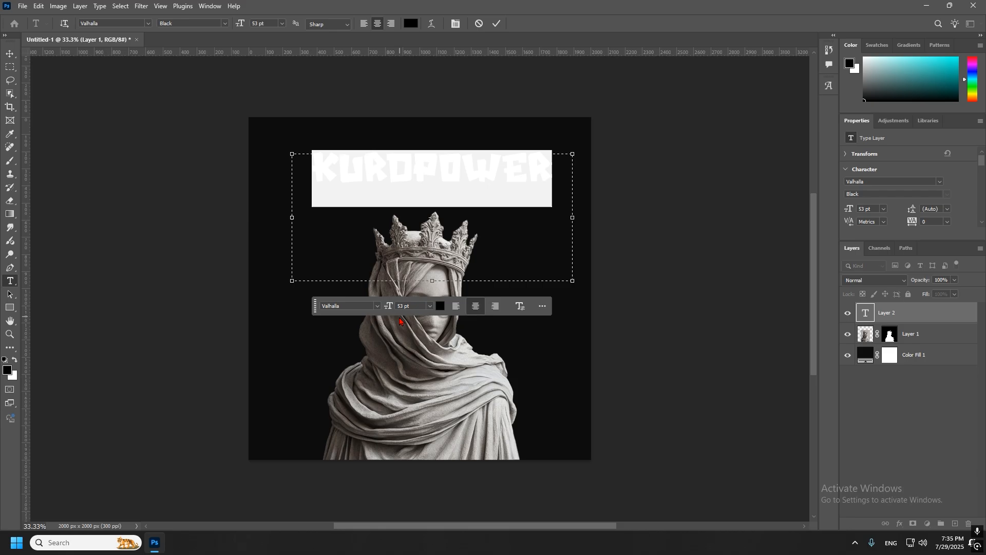
Step: Set the title to Montserrat ExtraBold Italic at 69 pt and split it into two lines, KURD and POWER
{"action": "left_click", "coordinate": [379, 307]}
{"action": "key", "text": "Up"}
{"action": "key", "text": "Up"}
{"action": "key", "text": "Up"}
{"action": "key", "text": "Up"}
{"action": "key", "text": "Up"}
{"action": "key", "text": "Up"}
{"action": "key", "text": "Up"}
{"action": "key", "text": "Up"}
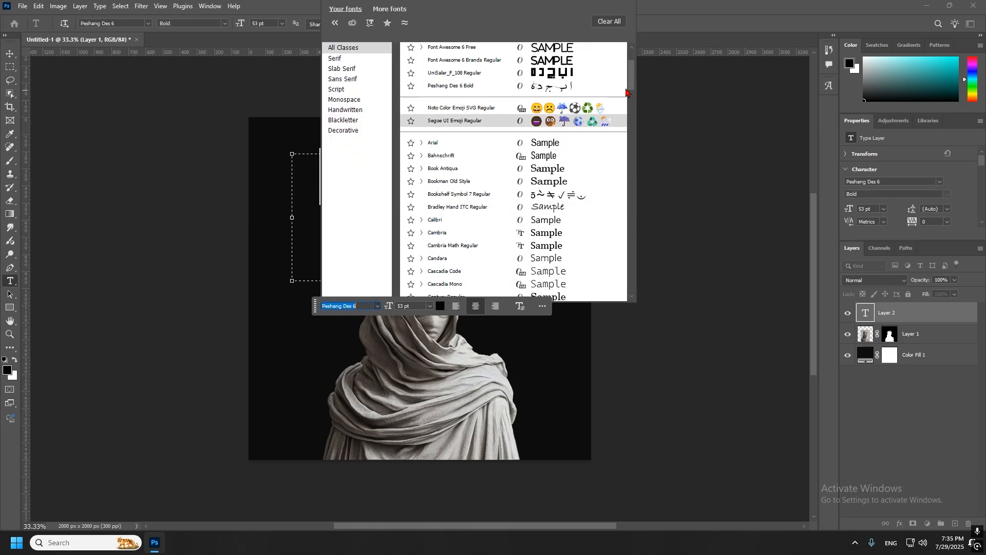
{"action": "scroll", "coordinate": [628, 90], "scroll_direction": "down", "scroll_amount": 5}
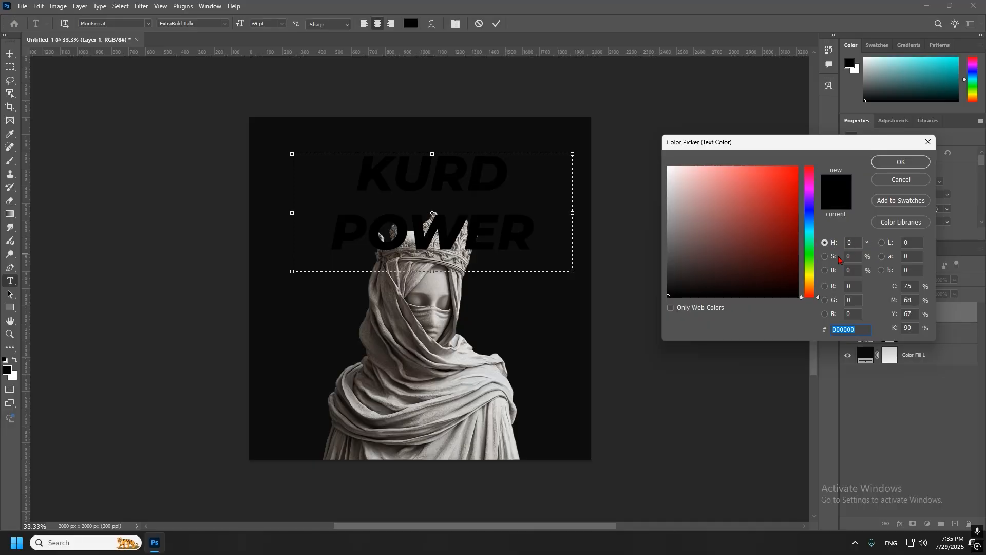
Step: Color the title text golden yellow ffc119 and place its layer behind the statue layer
{"action": "left_click", "coordinate": [816, 280]}
{"action": "left_click_drag", "start_coordinate": [764, 248], "coordinate": [773, 146]}
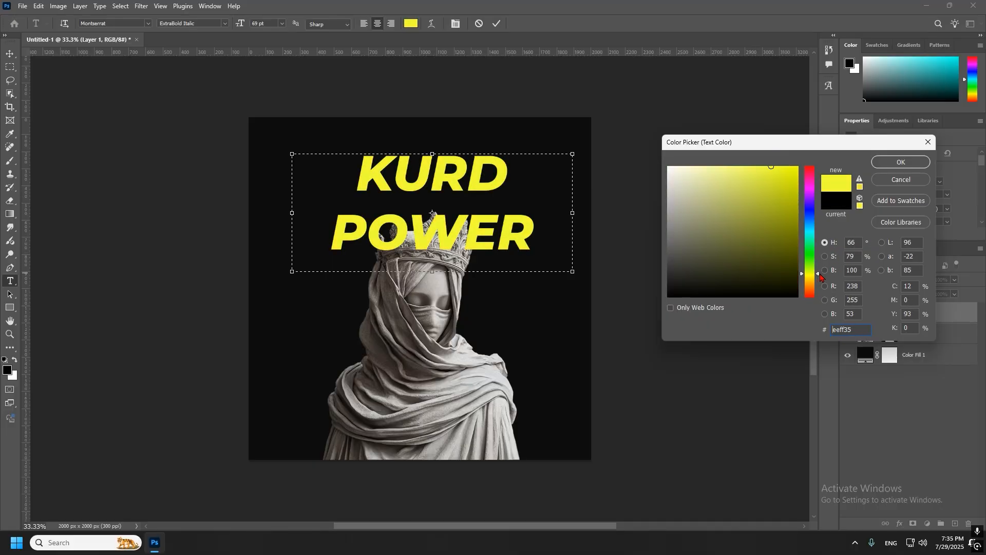
{"action": "left_click_drag", "start_coordinate": [820, 275], "coordinate": [823, 274]}
{"action": "left_click", "coordinate": [764, 185]}
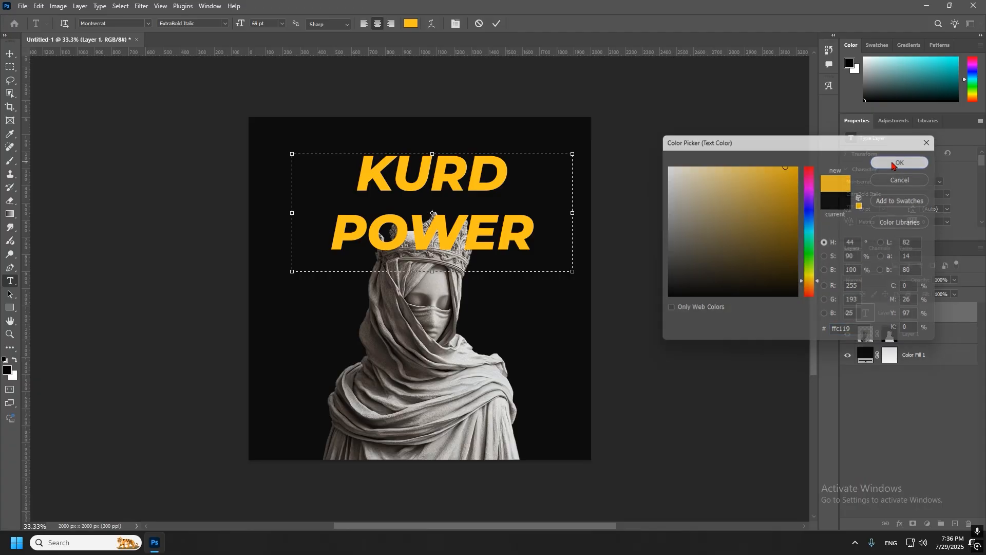
{"action": "left_click", "coordinate": [896, 161]}
{"action": "left_click", "coordinate": [910, 332]}
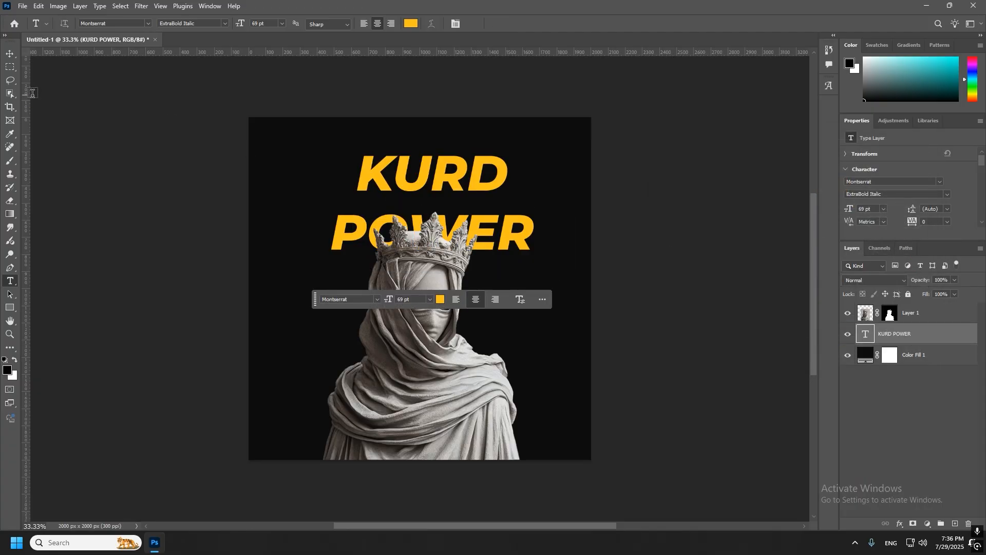
Step: Scale the KURD POWER title to 104.5% and position it near the canvas's upper edge, with POWER partly behind the crown
{"action": "left_click", "coordinate": [8, 56]}
{"action": "left_click_drag", "start_coordinate": [447, 177], "coordinate": [440, 167]}
{"action": "left_click_drag", "start_coordinate": [425, 262], "coordinate": [426, 268]}
{"action": "left_click_drag", "start_coordinate": [447, 166], "coordinate": [448, 155]}
{"action": "left_click", "coordinate": [508, 23]}
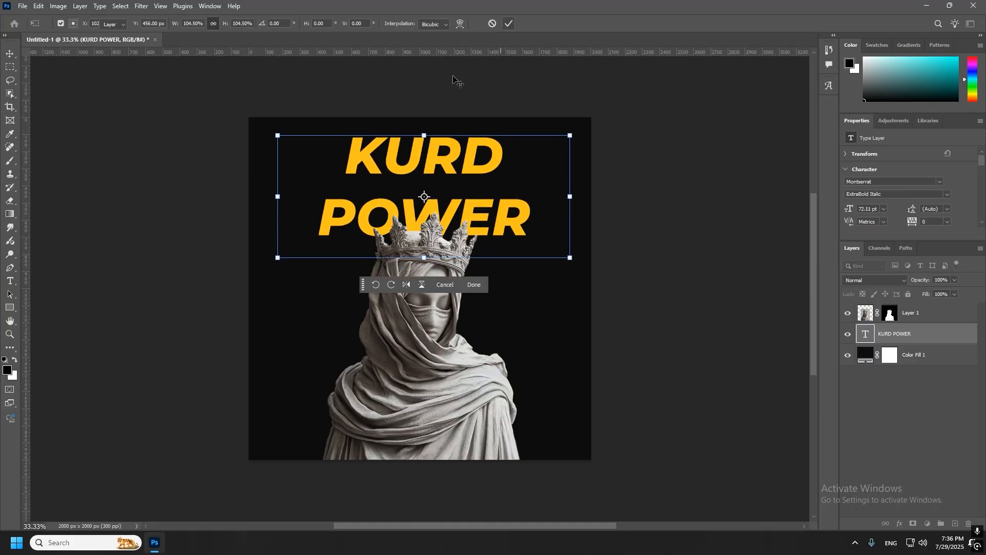
{"action": "left_click", "coordinate": [455, 80]}
{"action": "left_click", "coordinate": [399, 176]}
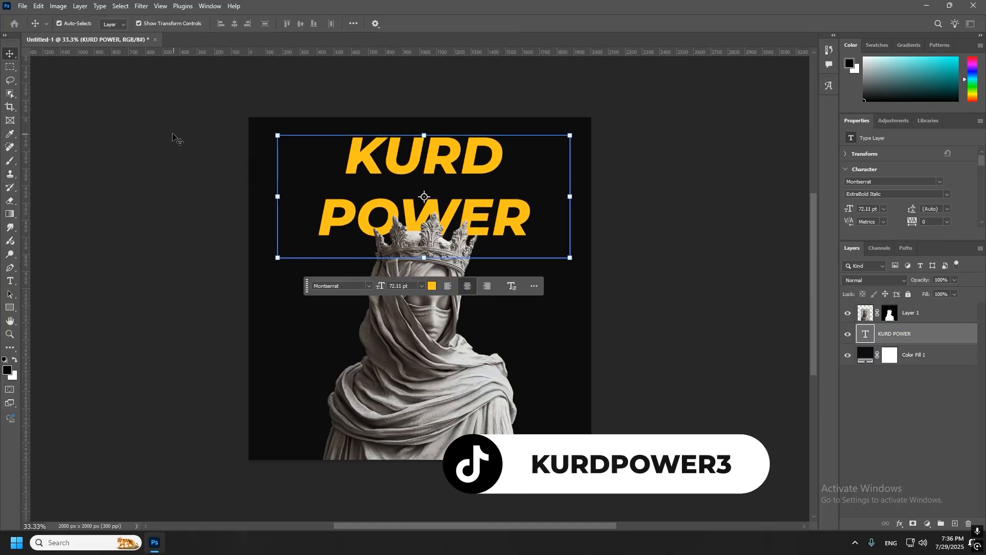
Step: Add a new layer above the statue layer and fill it with black
{"action": "left_click", "coordinate": [400, 317]}
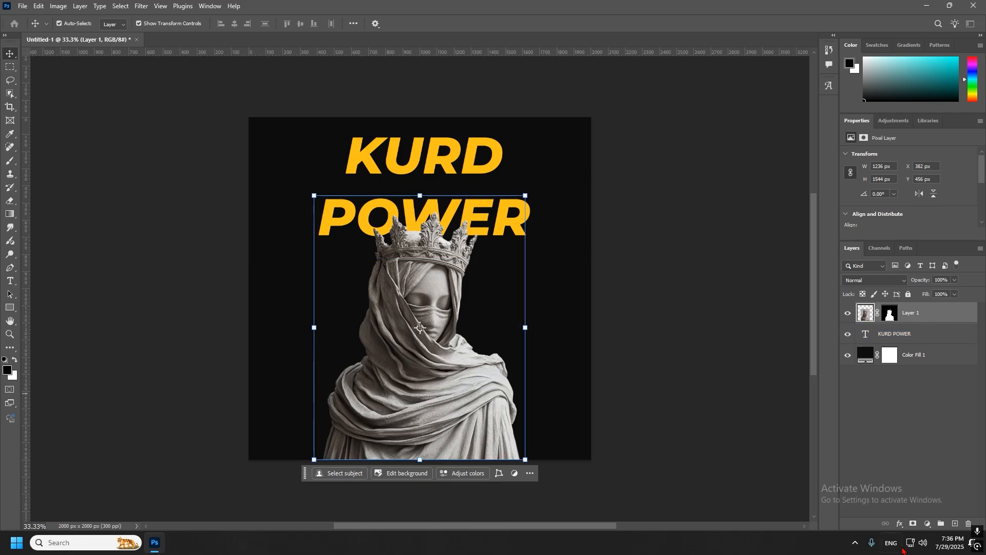
{"action": "left_click", "coordinate": [954, 523]}
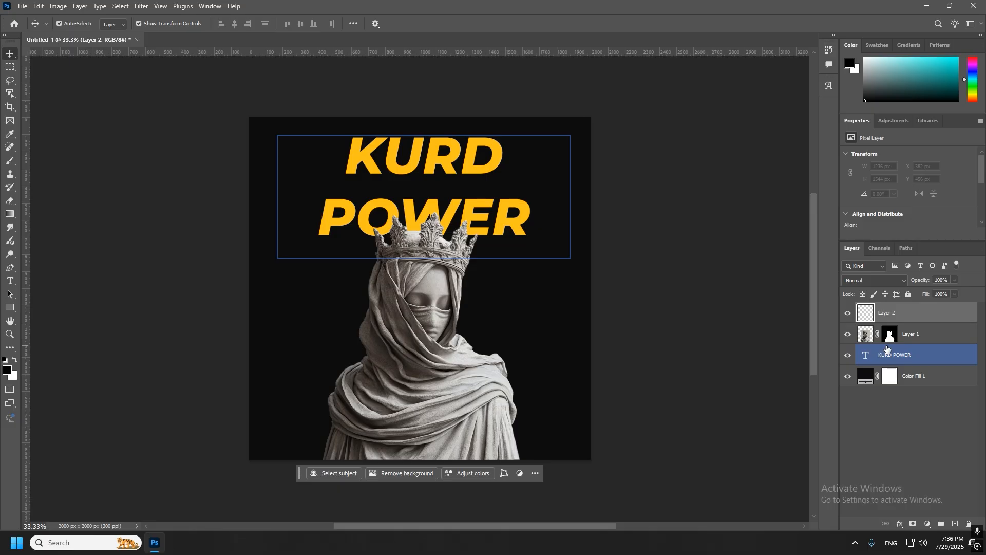
{"action": "key", "text": "alt+BackSpace"}
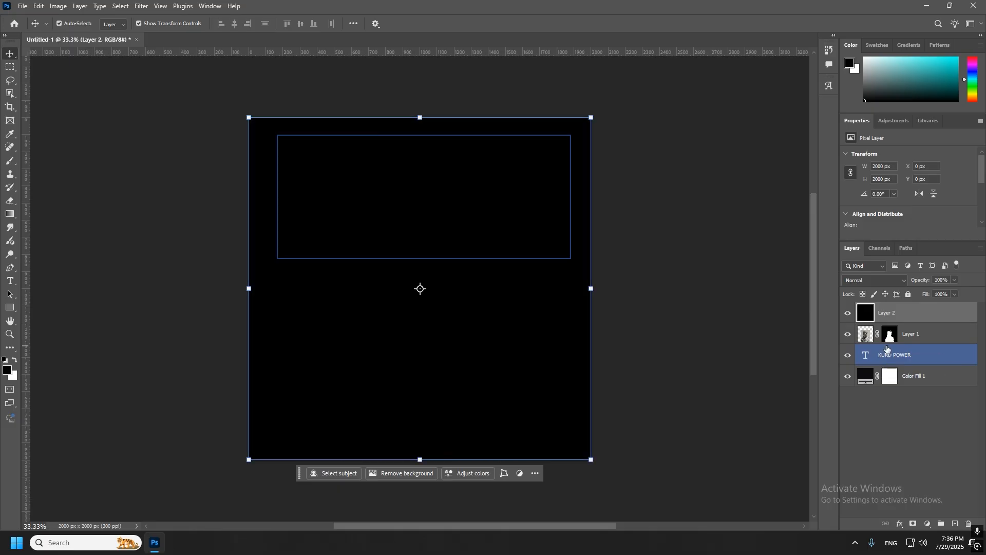
Step: Add a Gradient Map adjustment above the black layer using the Yellow preset from KURDPOWER Highlight Gradients0, keeping its yellow stop at ffc600
{"action": "left_click", "coordinate": [927, 523]}
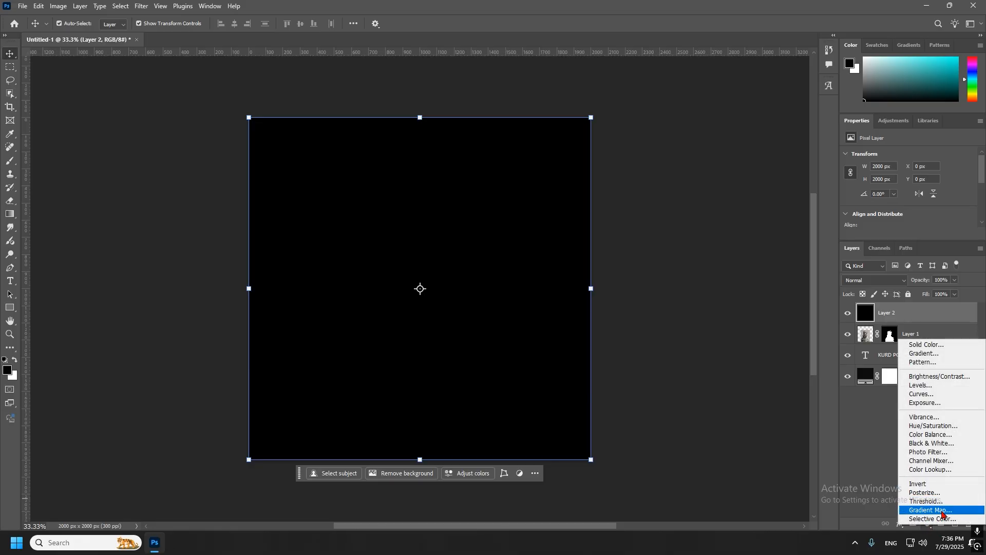
{"action": "left_click", "coordinate": [929, 507]}
{"action": "left_click", "coordinate": [938, 159]}
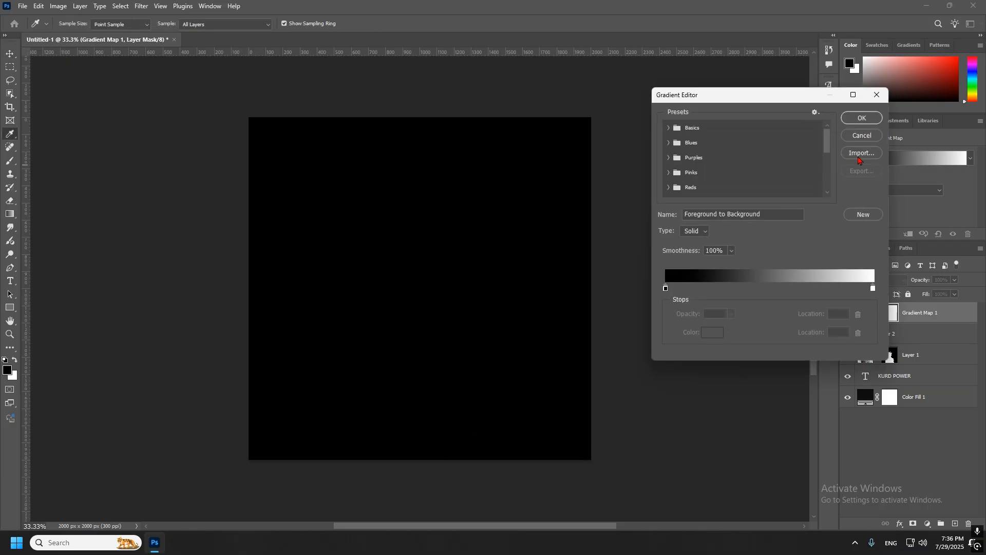
{"action": "left_click_drag", "start_coordinate": [827, 139], "coordinate": [826, 186]}
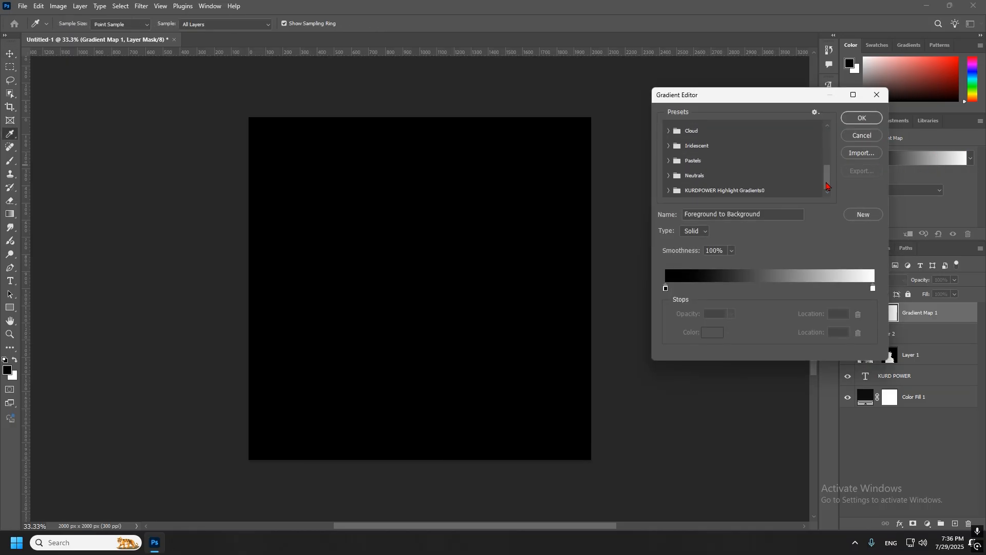
{"action": "left_click", "coordinate": [676, 193]}
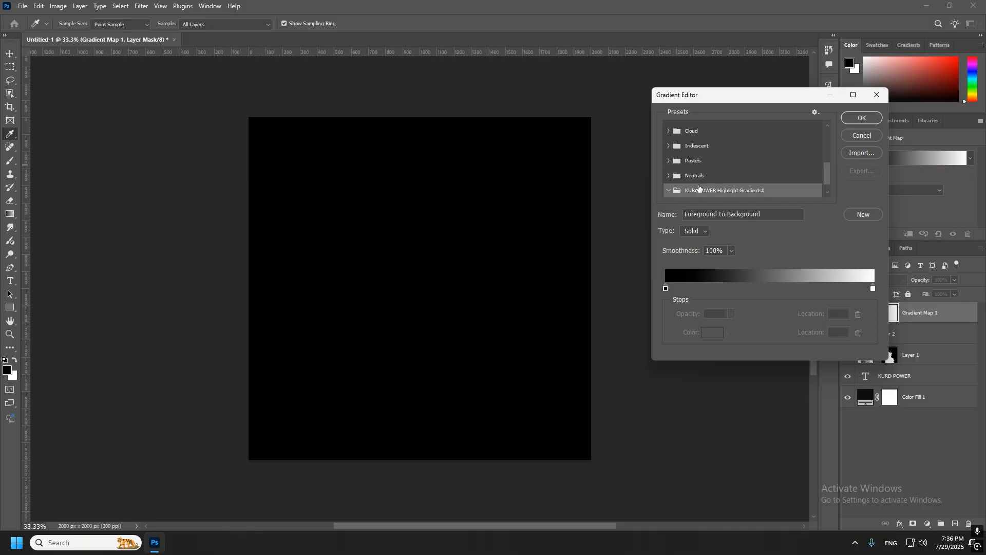
{"action": "scroll", "coordinate": [701, 188], "scroll_direction": "down", "scroll_amount": 1}
{"action": "scroll", "coordinate": [714, 189], "scroll_direction": "down", "scroll_amount": 1}
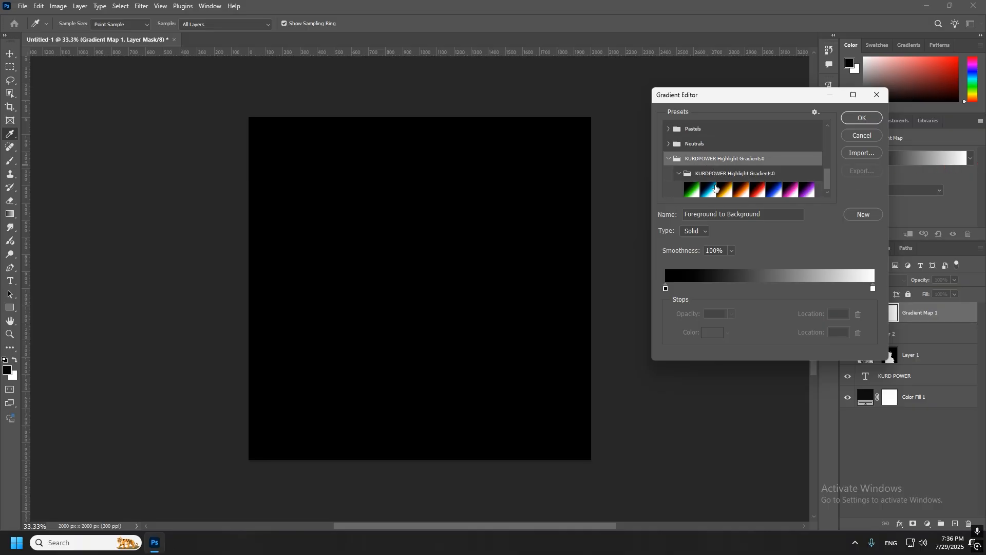
{"action": "left_click", "coordinate": [723, 190]}
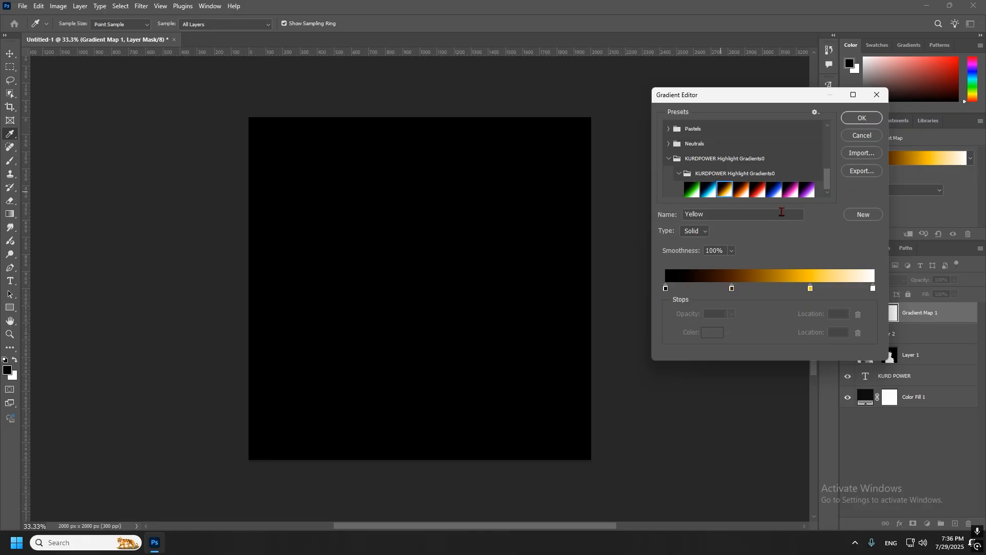
{"action": "double_click", "coordinate": [811, 289]}
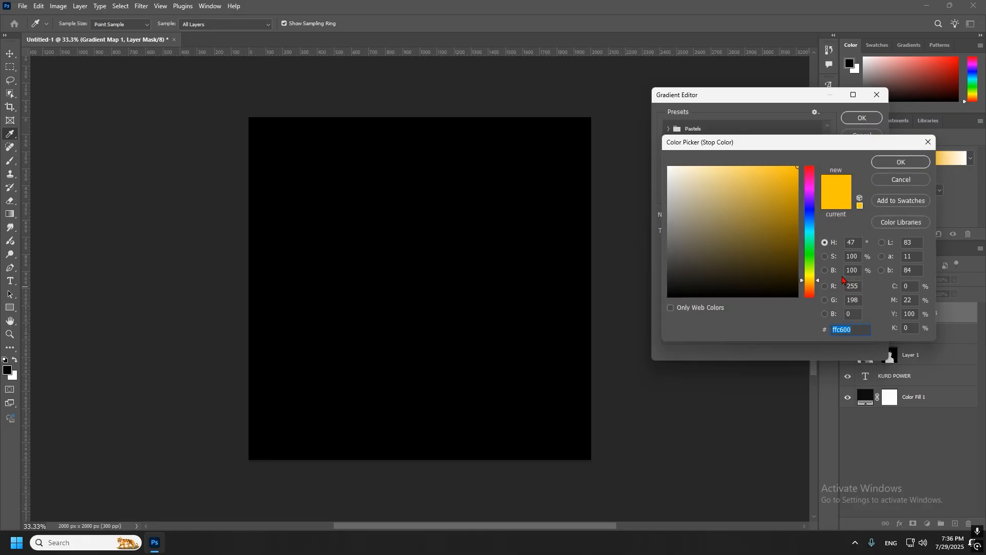
{"action": "left_click", "coordinate": [908, 167]}
{"action": "left_click", "coordinate": [864, 118]}
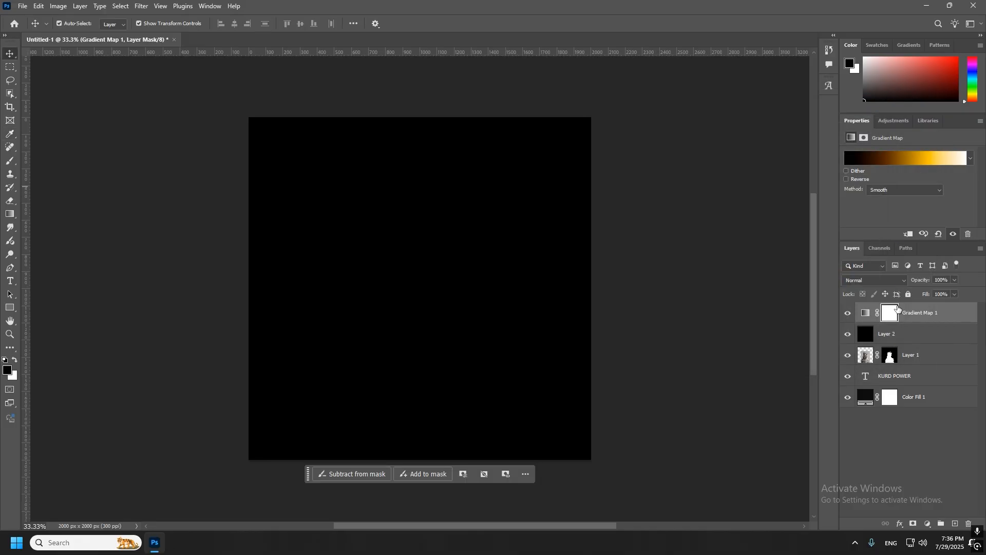
Step: Check the color setting of the KURD POWER title text
{"action": "left_click", "coordinate": [935, 375]}
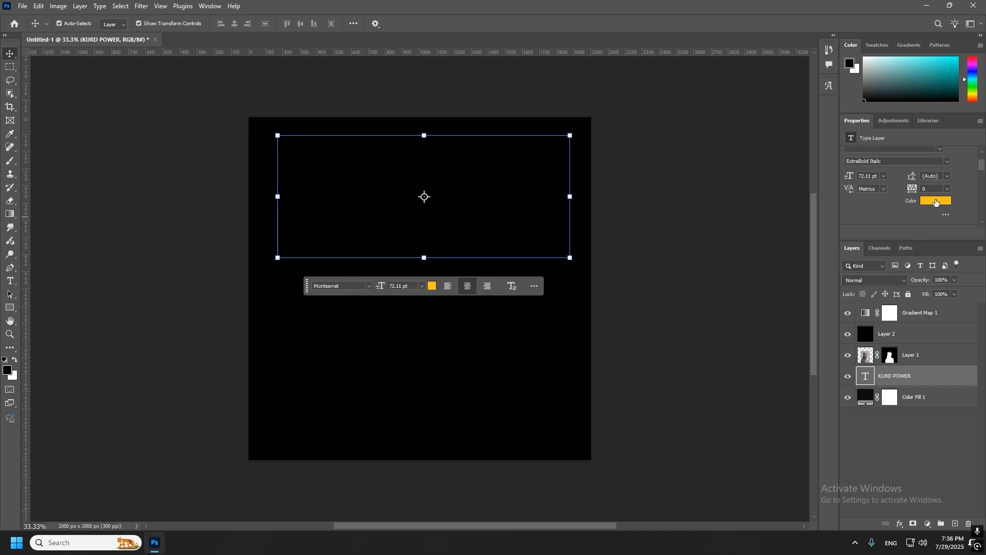
{"action": "left_click", "coordinate": [944, 201]}
{"action": "left_click", "coordinate": [894, 163]}
{"action": "left_click", "coordinate": [917, 332]}
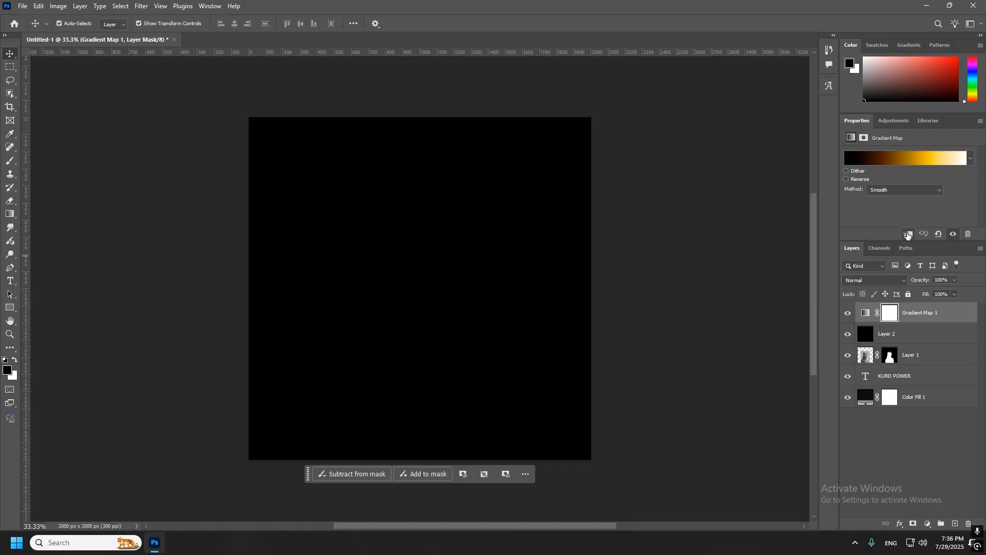
Step: Clip the Gradient Map adjustment to the black layer directly beneath it
{"action": "key", "text": "ctrl+alt+g"}
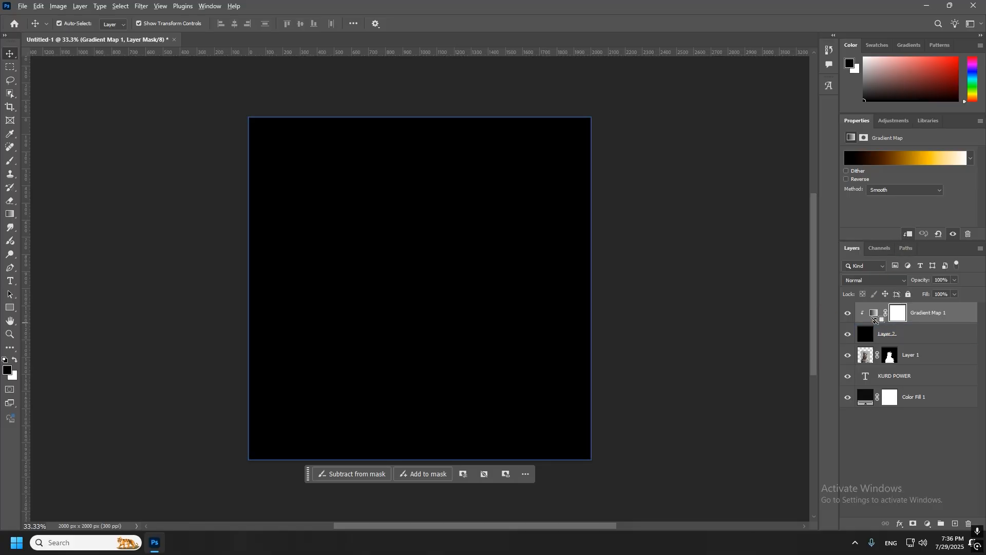
{"action": "left_click", "coordinate": [873, 322], "text": "alt"}
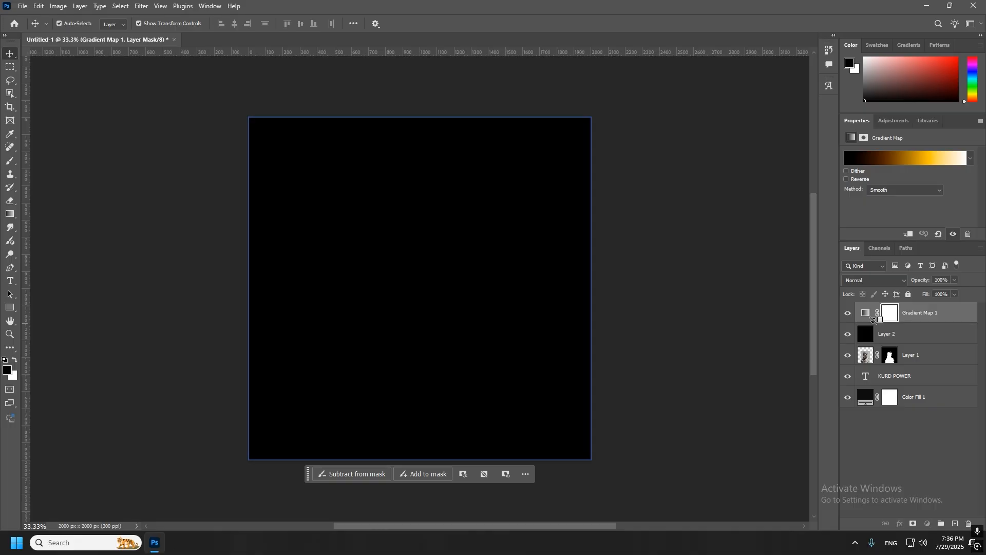
{"action": "left_click", "coordinate": [872, 320], "text": "alt"}
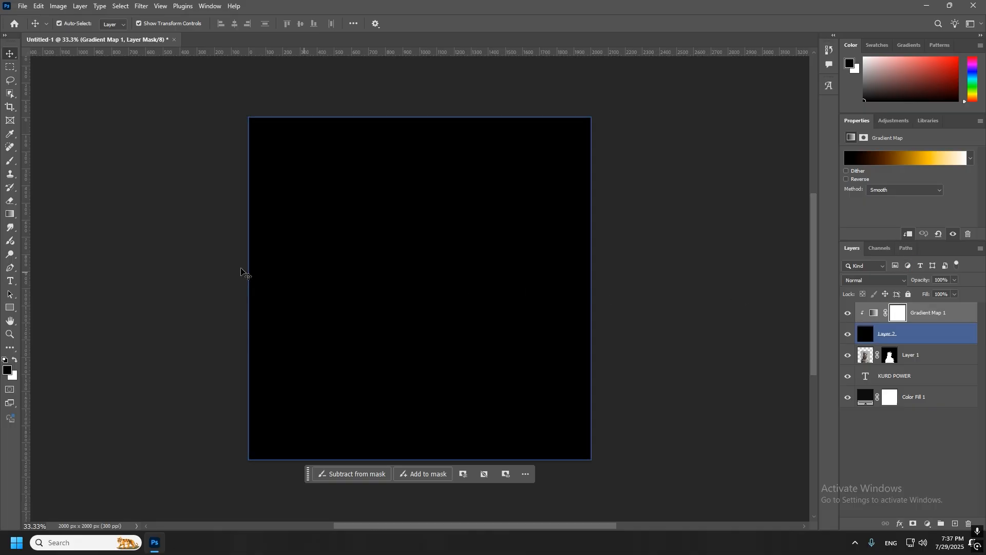
Step: Select the black layer, choose the Brush with white as foreground color, and undo a test stroke
{"action": "left_click", "coordinate": [881, 338]}
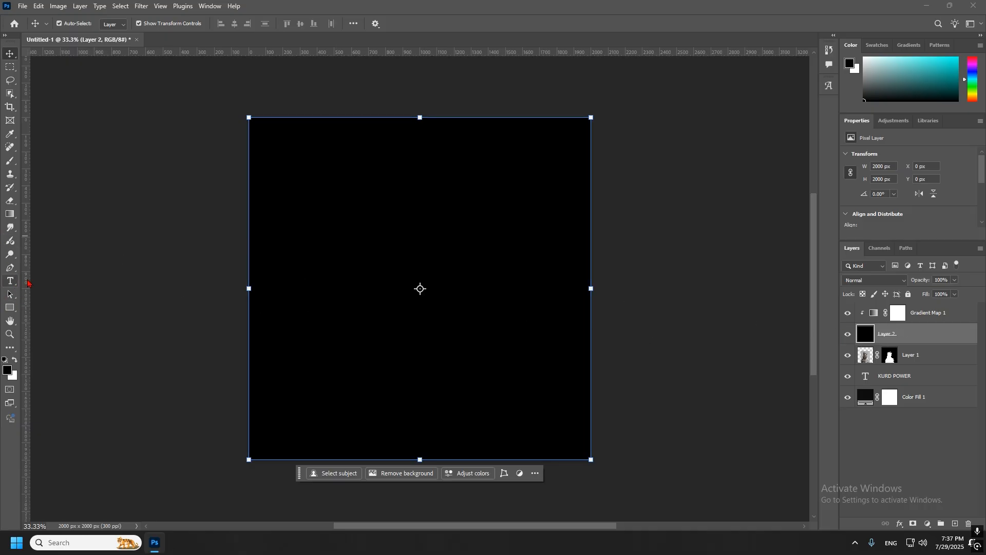
{"action": "left_click", "coordinate": [9, 161]}
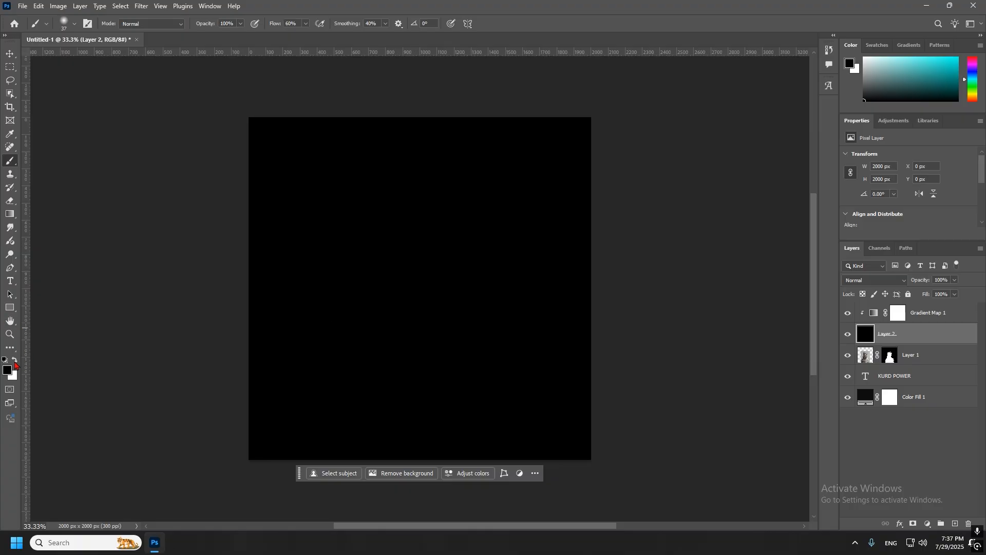
{"action": "left_click", "coordinate": [15, 362]}
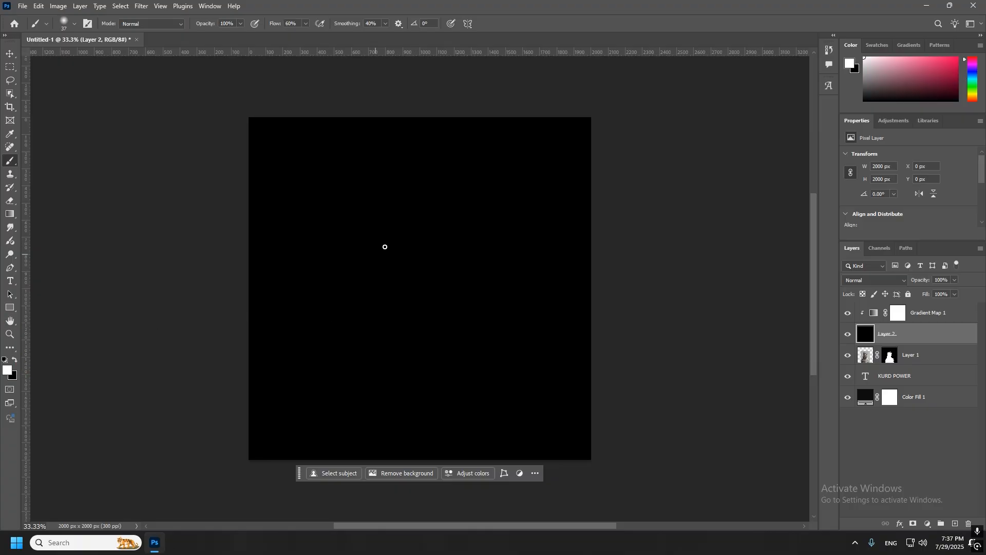
{"action": "mouse_move", "coordinate": [390, 235]}
{"action": "left_mouse_down"}
{"action": "mouse_move", "coordinate": [367, 266]}
{"action": "mouse_move", "coordinate": [413, 321]}
{"action": "mouse_move", "coordinate": [395, 263]}
{"action": "mouse_move", "coordinate": [416, 315]}
{"action": "left_mouse_up"}
{"action": "key", "text": "ctrl+z"}
Step: Set the brush size to 25 px with 0% hardness and 60% flow
{"action": "left_click", "coordinate": [65, 23]}
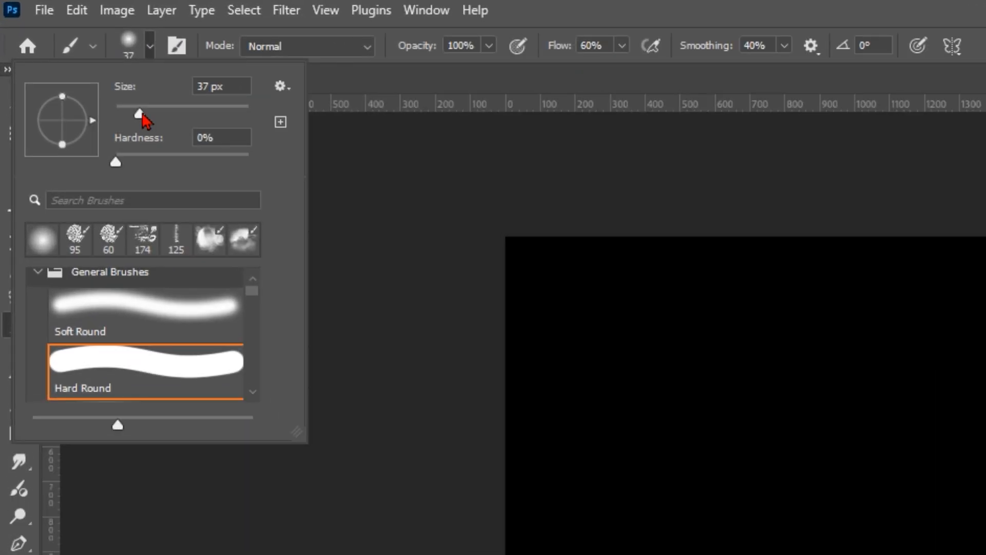
{"action": "left_click_drag", "start_coordinate": [74, 60], "coordinate": [65, 56]}
{"action": "left_click", "coordinate": [134, 118]}
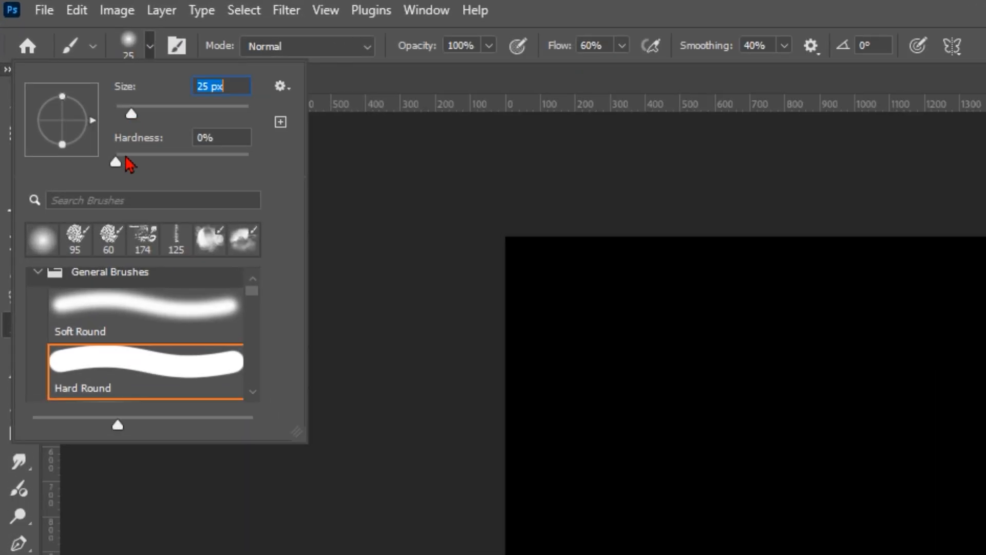
{"action": "key", "text": "Tab"}
{"action": "left_click_drag", "start_coordinate": [131, 120], "coordinate": [129, 123]}
{"action": "left_click", "coordinate": [596, 44]}
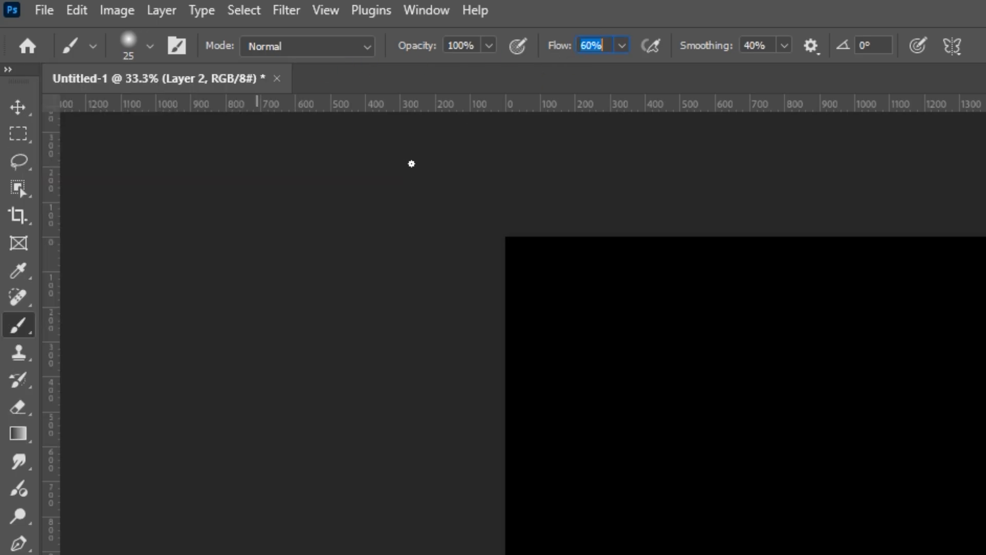
Step: Try moving the statue layer above the black layer and shifting the Gradient Map beneath the statue
{"action": "left_click", "coordinate": [19, 108]}
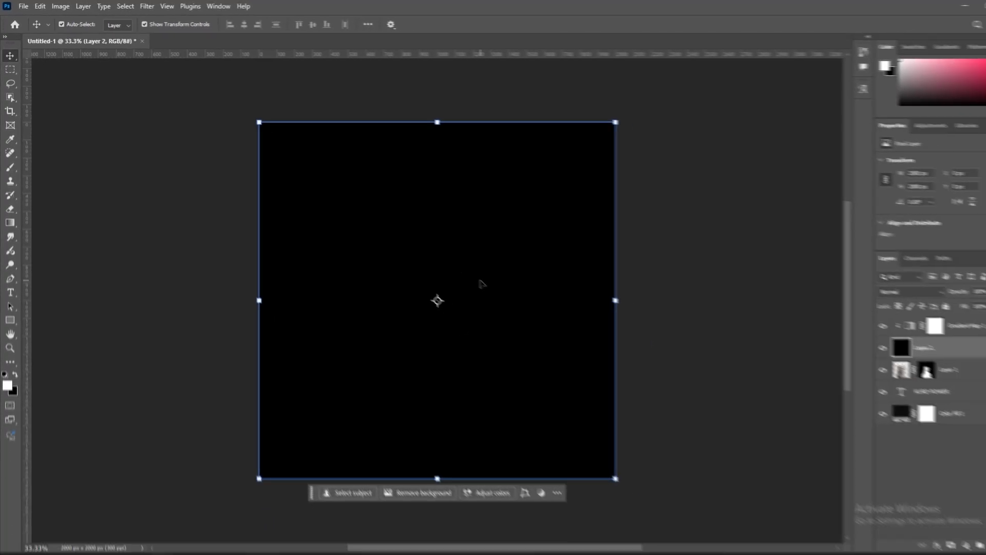
{"action": "left_click_drag", "start_coordinate": [916, 356], "coordinate": [912, 332]}
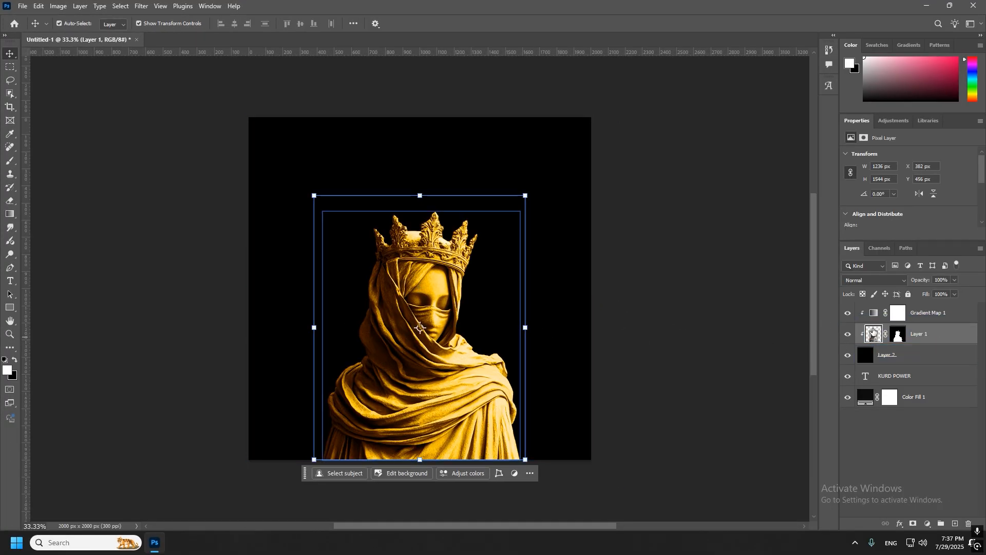
{"action": "left_click_drag", "start_coordinate": [958, 323], "coordinate": [864, 340]}
{"action": "left_click", "coordinate": [867, 355]}
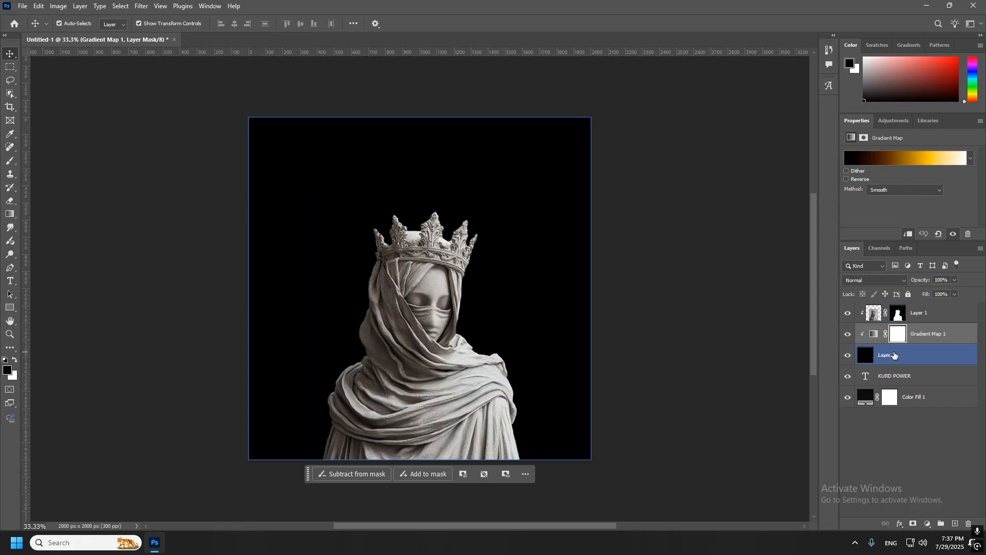
Step: With the black layer blended as Lighter Color, paint white 25 px highlight strokes along both outer edges of the veil
{"action": "key", "text": "ctrl+space"}
{"action": "left_click_drag", "start_coordinate": [360, 309], "coordinate": [383, 301]}
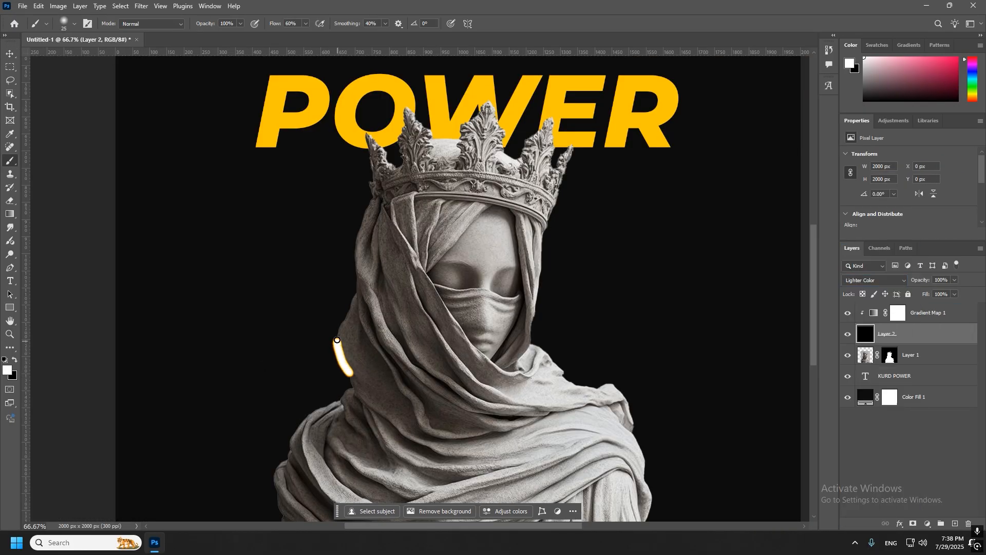
{"action": "left_click_drag", "start_coordinate": [351, 373], "coordinate": [338, 326]}
{"action": "left_click_drag", "start_coordinate": [356, 289], "coordinate": [362, 217]}
{"action": "left_click_drag", "start_coordinate": [553, 213], "coordinate": [538, 295]}
Step: Reduce the brush to 9 px and paint thin highlights along the edges of the crown's points
{"action": "left_click", "coordinate": [380, 153], "text": "ctrl"}
{"action": "left_click", "coordinate": [74, 23]}
{"action": "left_click_drag", "start_coordinate": [76, 52], "coordinate": [71, 52]}
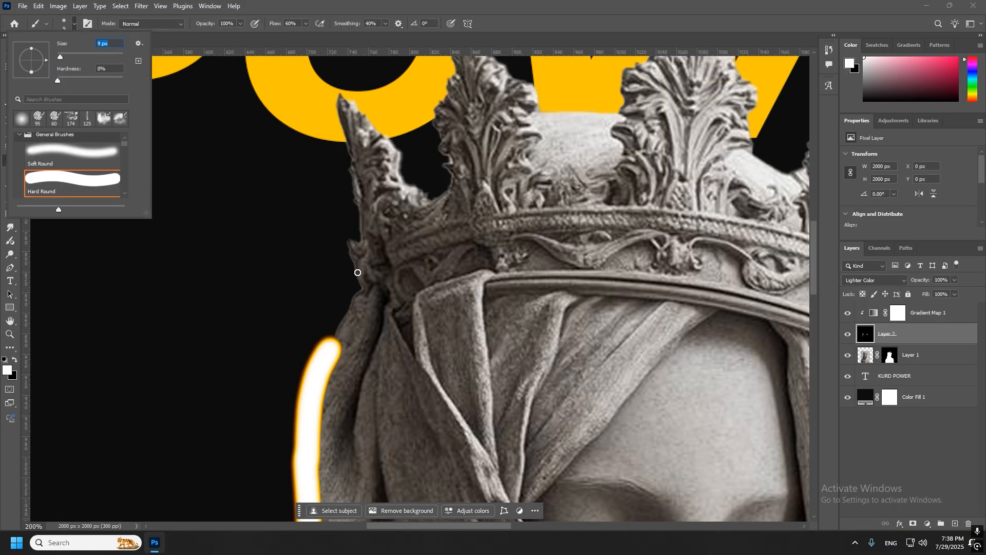
{"action": "left_click_drag", "start_coordinate": [361, 281], "coordinate": [350, 245]}
{"action": "left_click_drag", "start_coordinate": [363, 239], "coordinate": [336, 106]}
{"action": "left_click_drag", "start_coordinate": [525, 149], "coordinate": [537, 97]}
{"action": "mouse_move", "coordinate": [577, 91]}
{"action": "left_mouse_down"}
{"action": "mouse_move", "coordinate": [442, 172]}
{"action": "mouse_move", "coordinate": [159, 175]}
{"action": "left_mouse_up"}
{"action": "left_click_drag", "start_coordinate": [335, 233], "coordinate": [308, 137]}
{"action": "left_click_drag", "start_coordinate": [208, 207], "coordinate": [203, 250]}
{"action": "left_click_drag", "start_coordinate": [477, 289], "coordinate": [534, 219]}
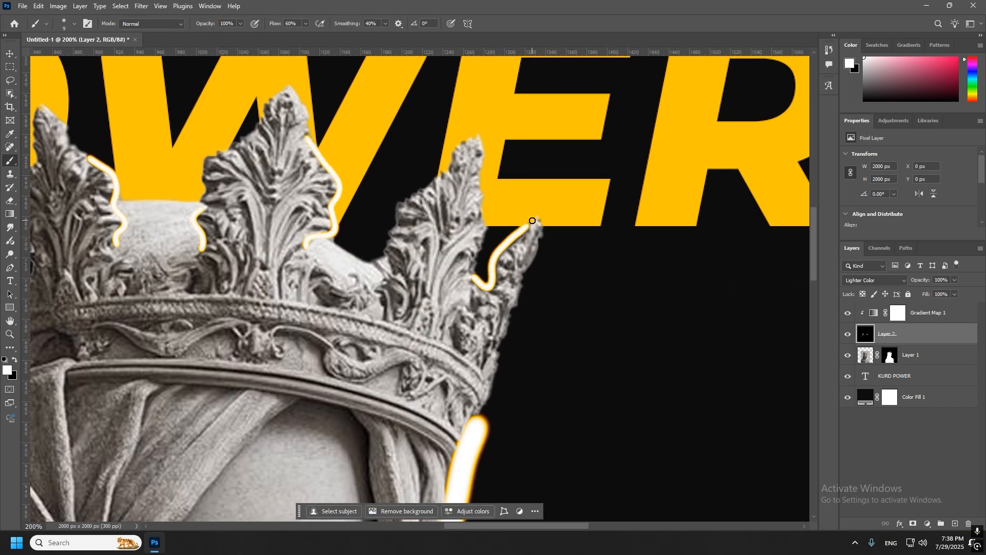
{"action": "left_click_drag", "start_coordinate": [458, 149], "coordinate": [404, 200]}
Step: Paint thin highlights down the face-side edge of the veil, the shoulder and the robe on the statue's right-hand side of the image
{"action": "mouse_move", "coordinate": [396, 425]}
{"action": "left_mouse_down"}
{"action": "mouse_move", "coordinate": [353, 207]}
{"action": "mouse_move", "coordinate": [392, 247]}
{"action": "left_mouse_up"}
{"action": "left_click", "coordinate": [392, 247], "text": "ctrl"}
{"action": "left_click_drag", "start_coordinate": [358, 213], "coordinate": [530, 257]}
{"action": "left_click_drag", "start_coordinate": [514, 359], "coordinate": [394, 244]}
{"action": "left_click_drag", "start_coordinate": [555, 312], "coordinate": [565, 376]}
{"action": "left_click_drag", "start_coordinate": [590, 493], "coordinate": [411, 329]}
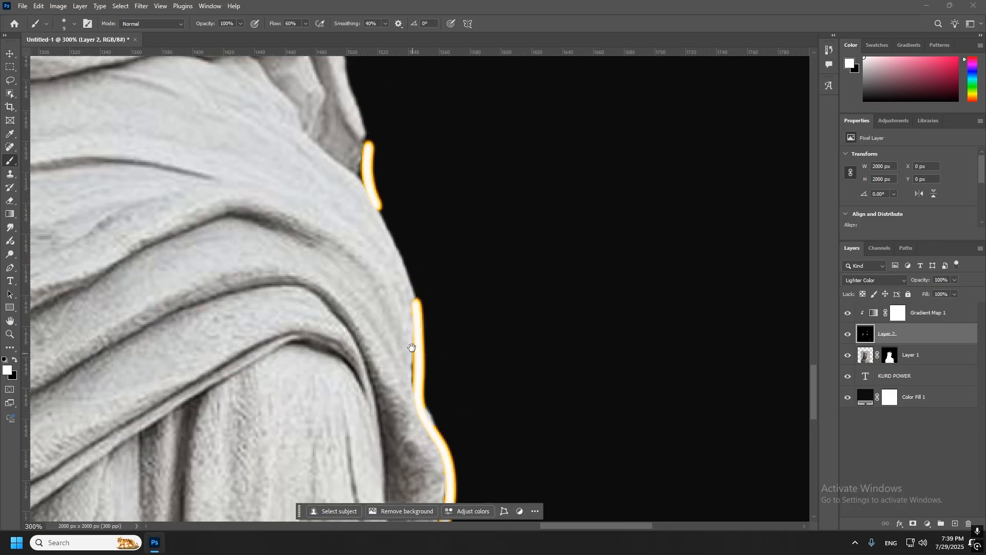
{"action": "left_click_drag", "start_coordinate": [385, 170], "coordinate": [417, 357]}
{"action": "left_click_drag", "start_coordinate": [389, 326], "coordinate": [237, 156]}
{"action": "left_click_drag", "start_coordinate": [177, 146], "coordinate": [531, 477]}
{"action": "left_click_drag", "start_coordinate": [288, 296], "coordinate": [303, 134]}
{"action": "left_click_drag", "start_coordinate": [303, 134], "coordinate": [508, 369]}
{"action": "left_click", "coordinate": [508, 369], "text": "alt"}
Step: Paint a short highlight across the upper edge of the dome between the crown's points
{"action": "left_click_drag", "start_coordinate": [328, 77], "coordinate": [504, 453]}
{"action": "left_click", "coordinate": [493, 288], "text": "ctrl"}
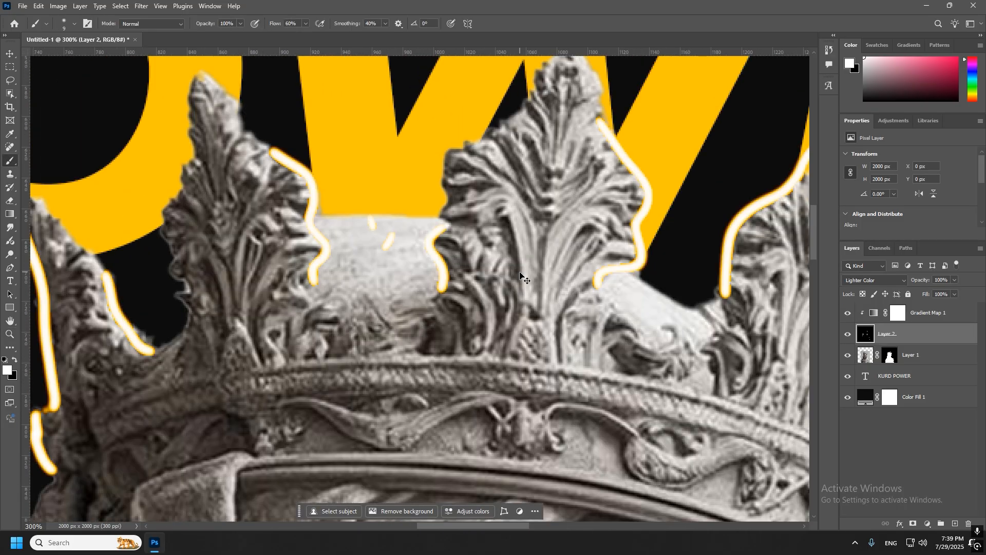
{"action": "left_click_drag", "start_coordinate": [396, 216], "coordinate": [335, 214]}
{"action": "left_click", "coordinate": [336, 214], "text": "alt"}
Step: Paint thin highlights along the shoulder, sleeve and lower robe on the left-hand side of the statue
{"action": "left_click_drag", "start_coordinate": [318, 436], "coordinate": [390, 128]}
{"action": "left_click", "coordinate": [326, 286], "text": "ctrl"}
{"action": "mouse_move", "coordinate": [292, 57]}
{"action": "left_mouse_down"}
{"action": "mouse_move", "coordinate": [272, 146]}
{"action": "mouse_move", "coordinate": [303, 359]}
{"action": "left_mouse_up"}
{"action": "left_click_drag", "start_coordinate": [328, 437], "coordinate": [318, 231]}
{"action": "left_click_drag", "start_coordinate": [298, 267], "coordinate": [264, 367]}
{"action": "left_click", "coordinate": [199, 266], "text": "alt"}
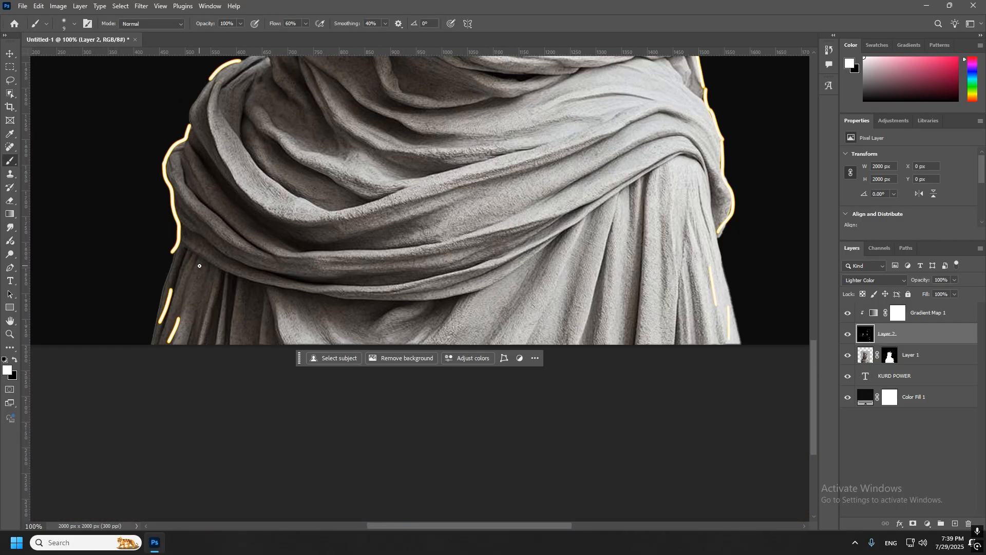
{"action": "left_click_drag", "start_coordinate": [403, 200], "coordinate": [329, 311]}
{"action": "left_click", "coordinate": [435, 257], "text": "alt"}
{"action": "left_click", "coordinate": [436, 257], "text": "alt"}
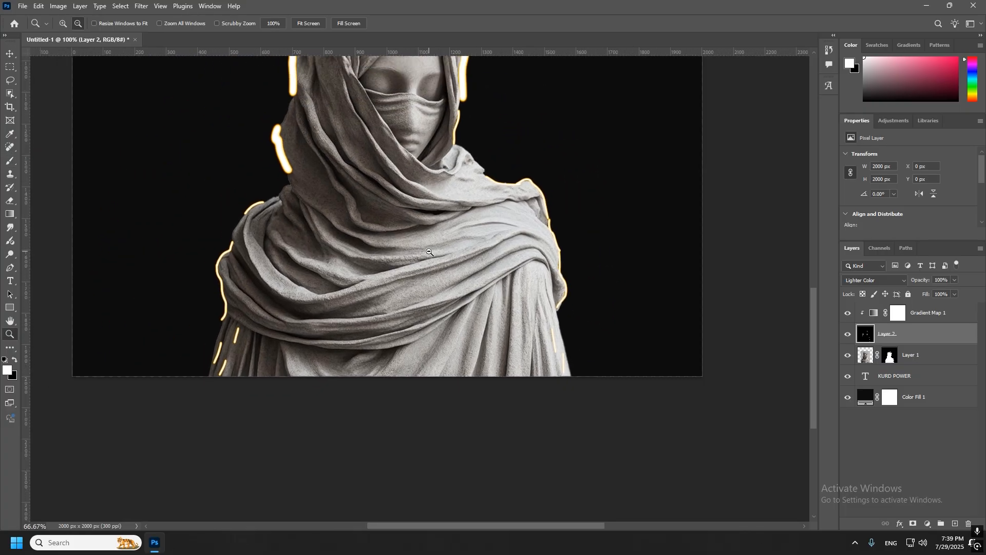
{"action": "left_click_drag", "start_coordinate": [419, 215], "coordinate": [435, 329]}
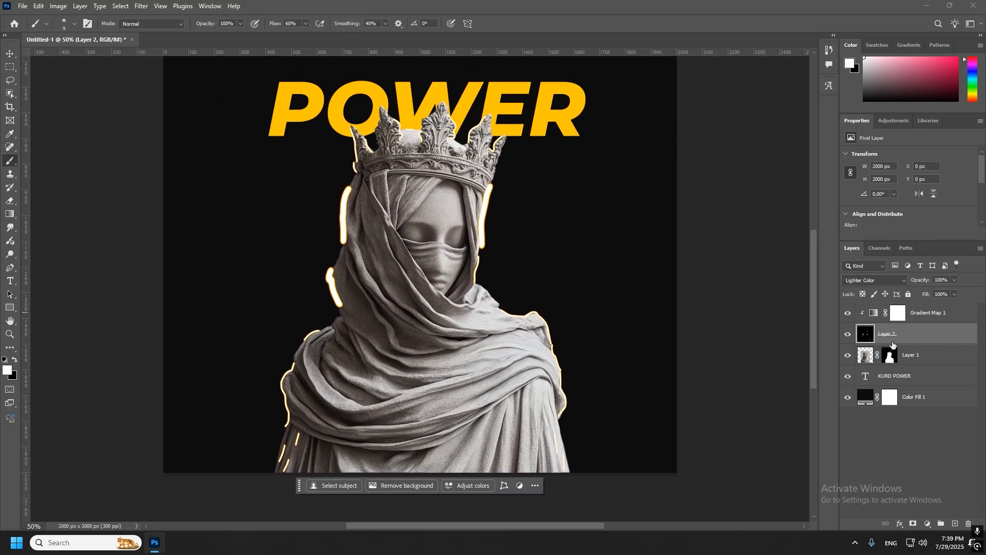
Step: Set the highlight layer's blend mode to Normal and convert it to a smart object
{"action": "left_click", "coordinate": [877, 281]}
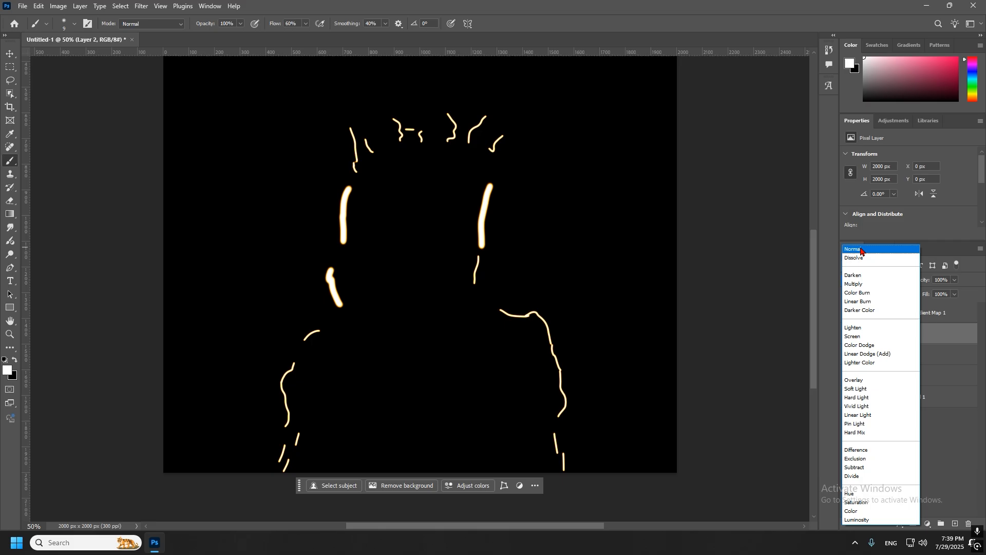
{"action": "left_click", "coordinate": [868, 252]}
{"action": "right_click", "coordinate": [924, 336]}
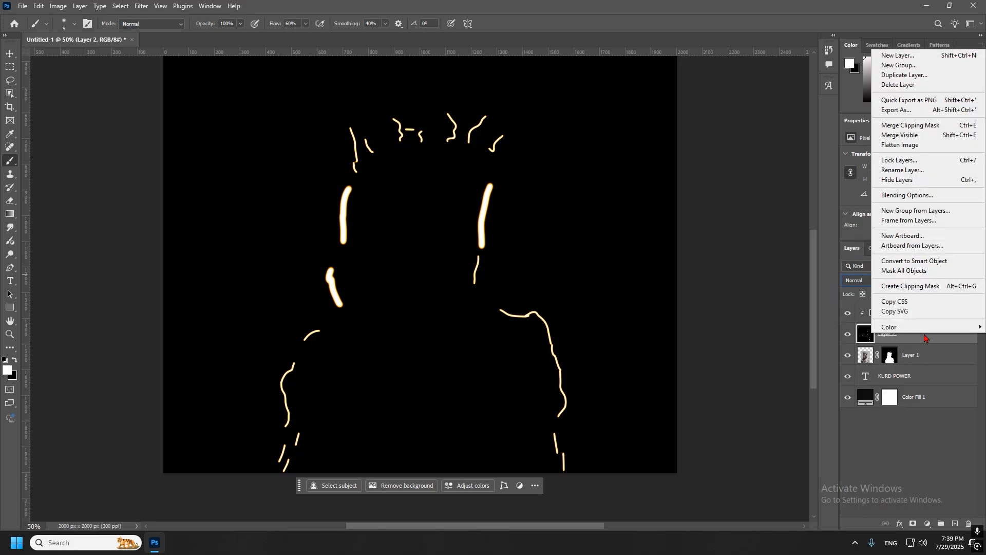
{"action": "left_click", "coordinate": [937, 268]}
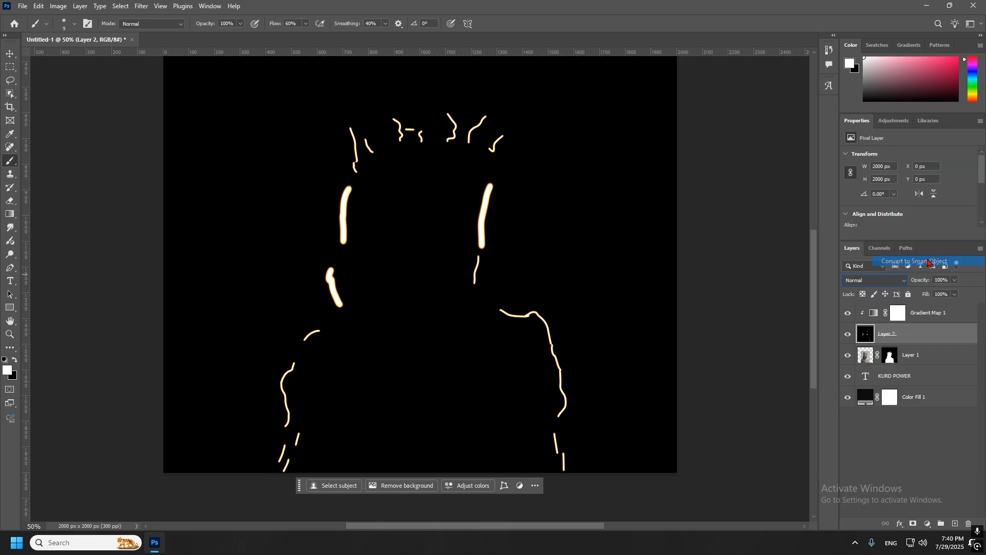
Step: Apply the Oil Paint filter to the highlights with Stylization, Cleanliness, Scale and Bristle Detail at 10.0 and Shine at 0.4
{"action": "left_click", "coordinate": [141, 6]}
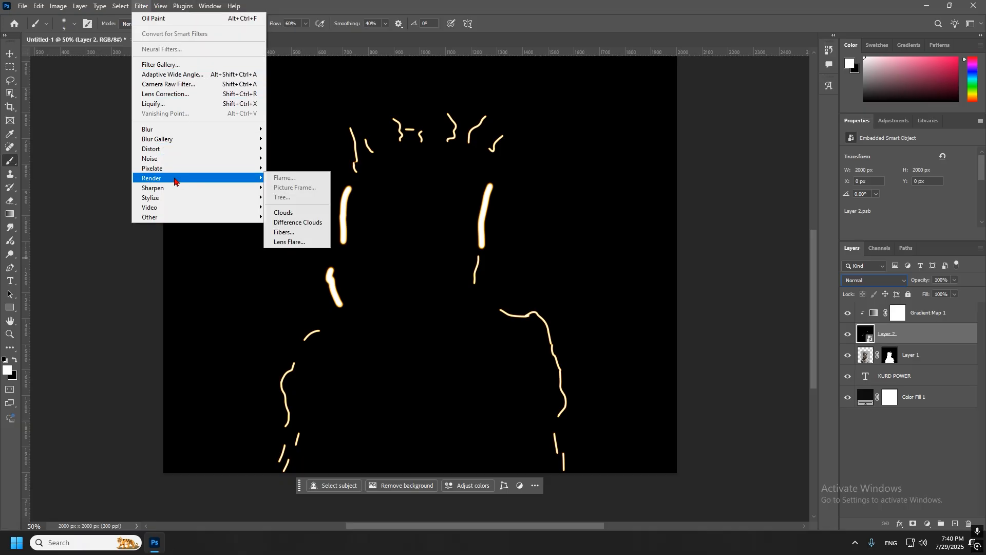
{"action": "mouse_move", "coordinate": [172, 200]}
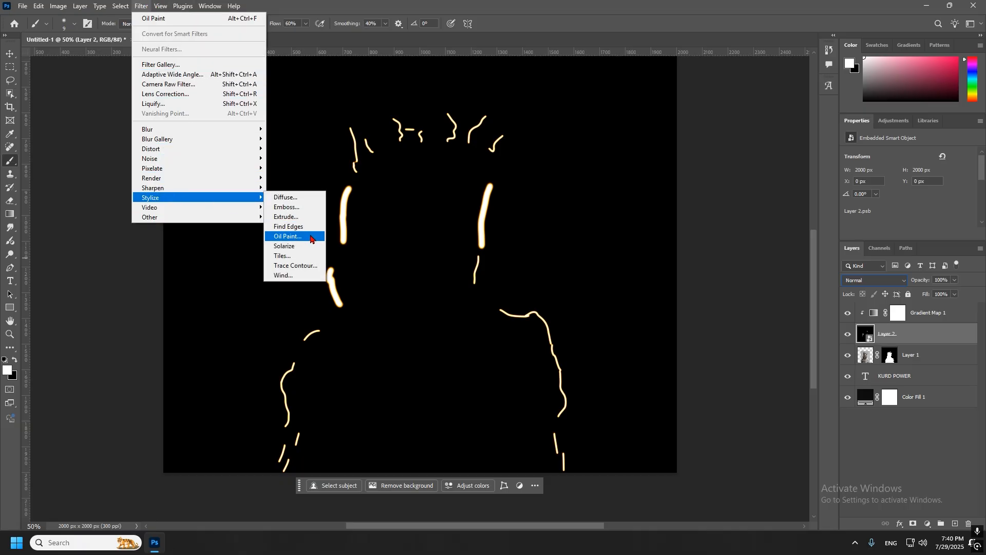
{"action": "left_click", "coordinate": [288, 236]}
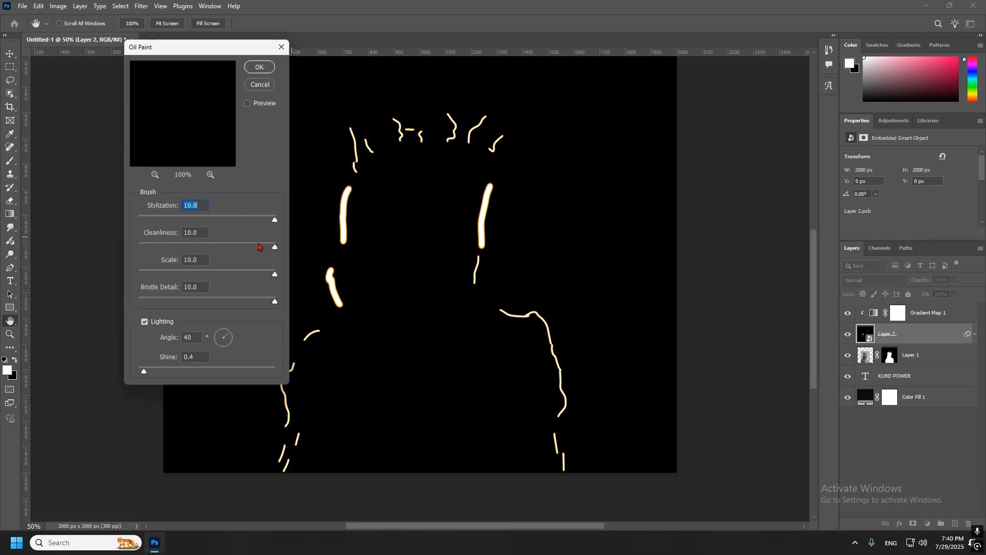
{"action": "key", "text": "Tab"}
{"action": "key", "text": "Tab"}
{"action": "key", "text": "Tab"}
{"action": "left_click", "coordinate": [259, 67]}
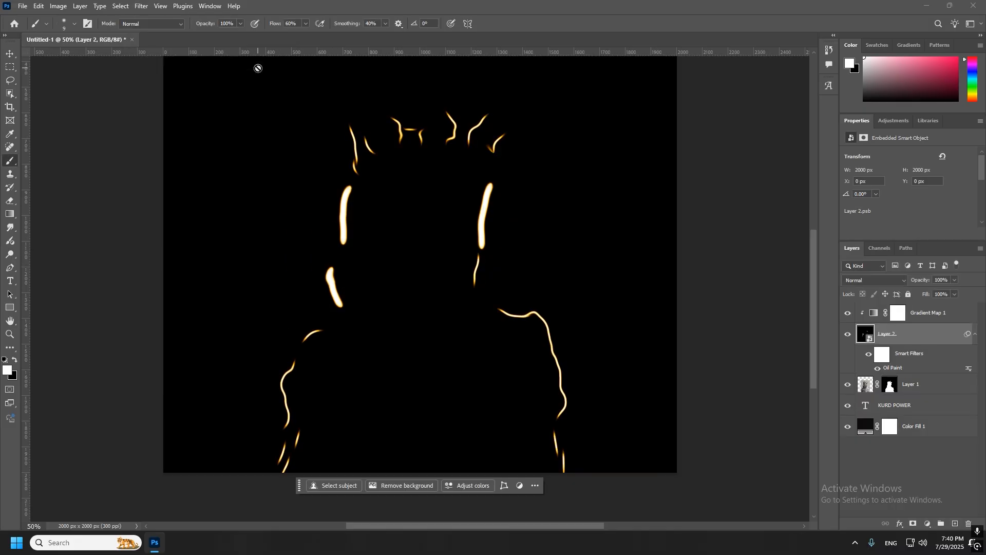
Step: Convert the filtered highlight smart object back to a regular pixel layer
{"action": "right_click", "coordinate": [893, 339]}
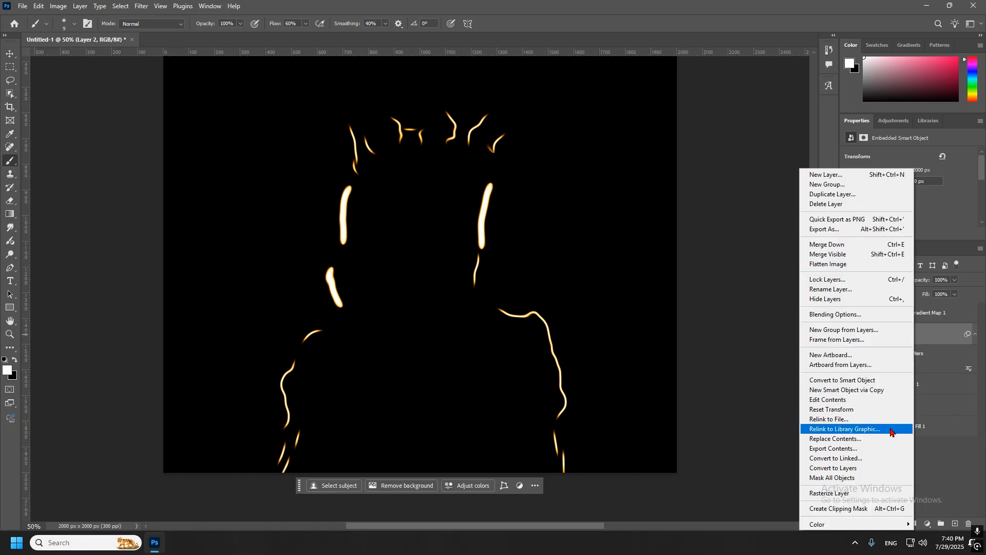
{"action": "left_click", "coordinate": [857, 468]}
{"action": "left_click", "coordinate": [463, 200]}
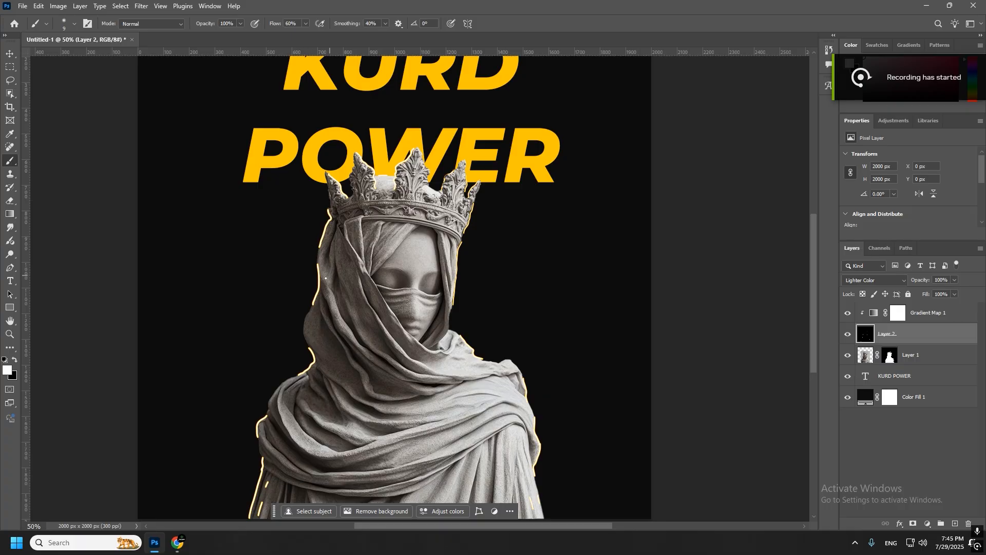
Step: Examine the painted highlights around the crown and veil with their layer shown and hidden, and check its blend mode
{"action": "left_click_drag", "start_coordinate": [318, 259], "coordinate": [349, 229]}
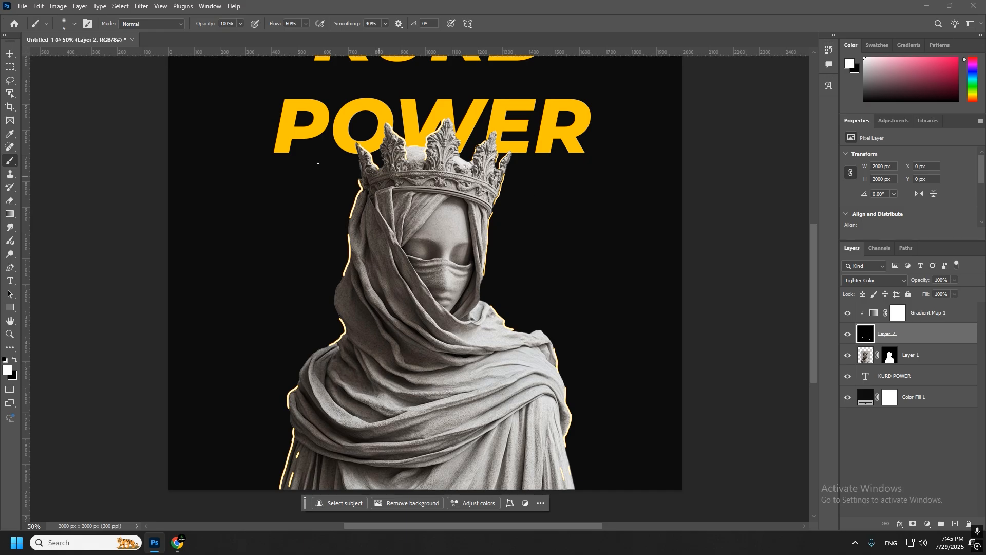
{"action": "left_click", "coordinate": [7, 55]}
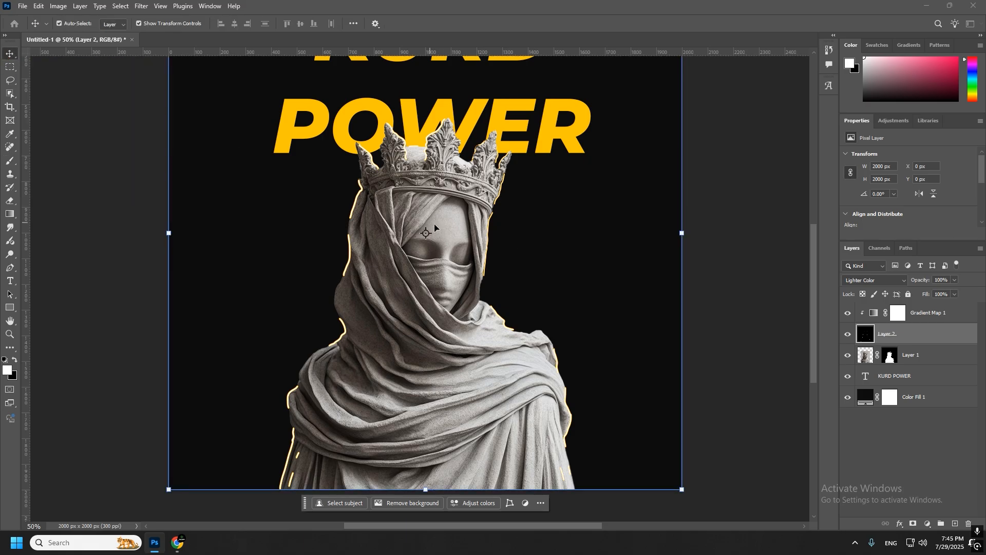
{"action": "key", "text": "z"}
{"action": "left_click", "coordinate": [412, 176]}
{"action": "left_click", "coordinate": [412, 176]}
{"action": "key", "text": "v"}
{"action": "left_click_drag", "start_coordinate": [412, 176], "coordinate": [430, 205]}
{"action": "left_click", "coordinate": [845, 334]}
{"action": "left_click", "coordinate": [847, 333]}
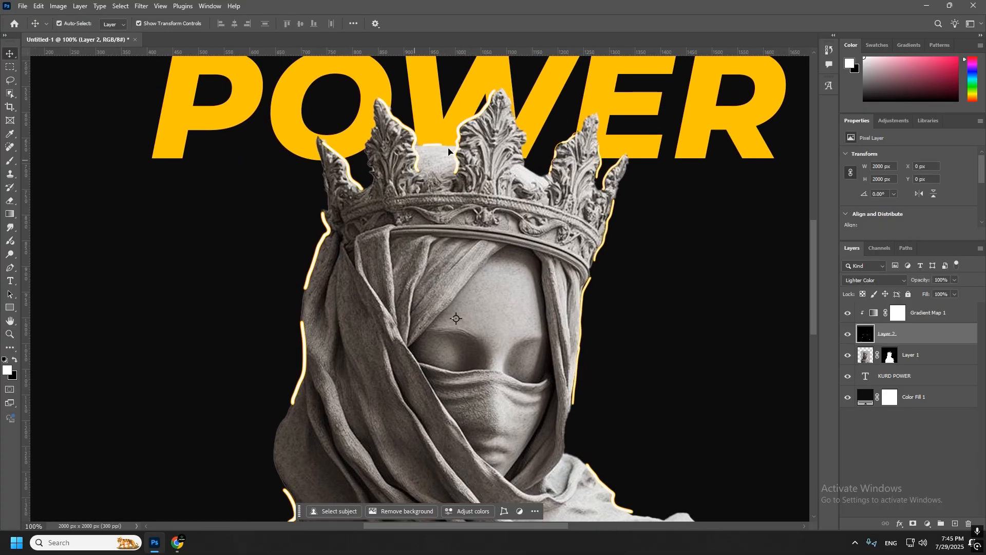
{"action": "left_click_drag", "start_coordinate": [461, 171], "coordinate": [406, 118]}
{"action": "left_click", "coordinate": [869, 286]}
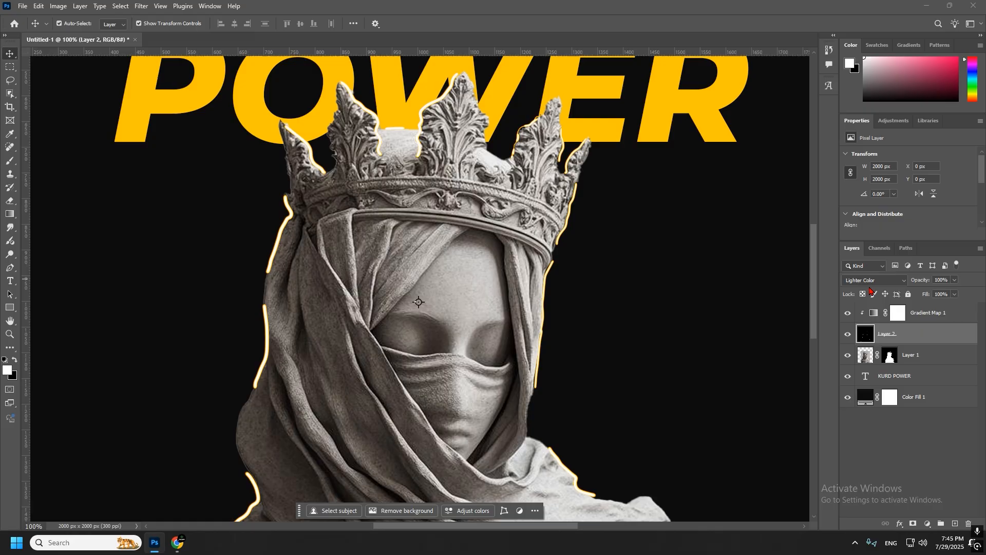
Step: Set the edge-highlight layer's blend mode to Screen and convert it to a smart object
{"action": "left_click", "coordinate": [872, 282]}
{"action": "left_click", "coordinate": [871, 335]}
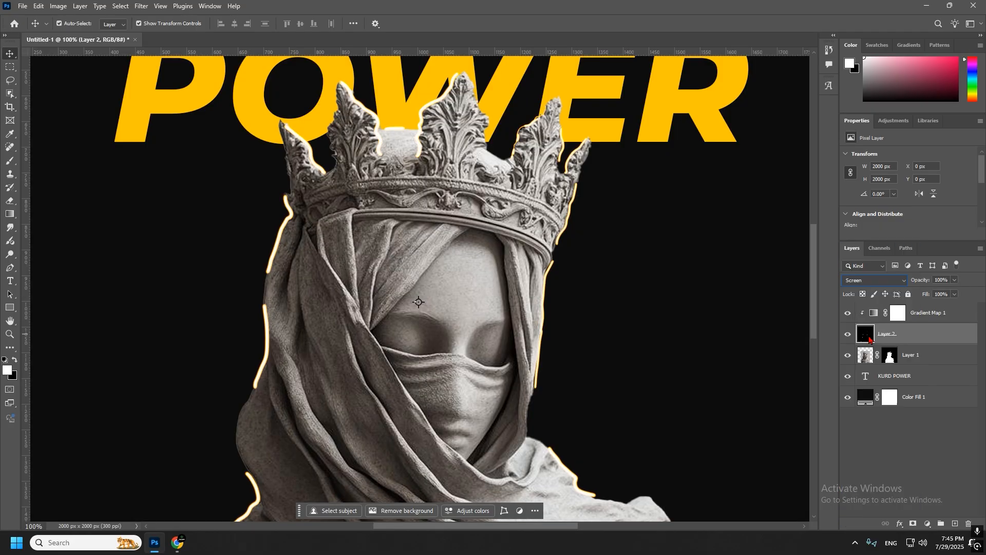
{"action": "right_click", "coordinate": [940, 331]}
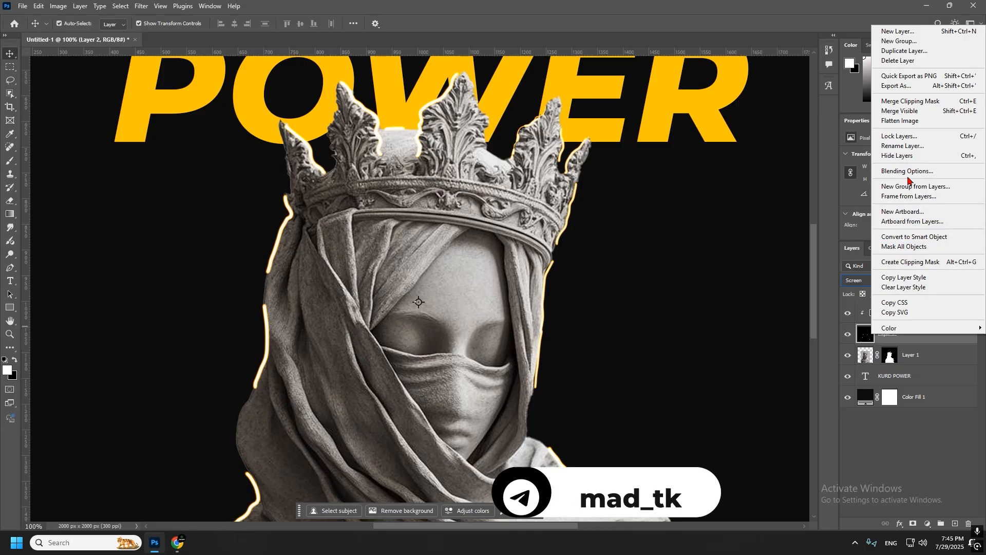
{"action": "left_click", "coordinate": [927, 236]}
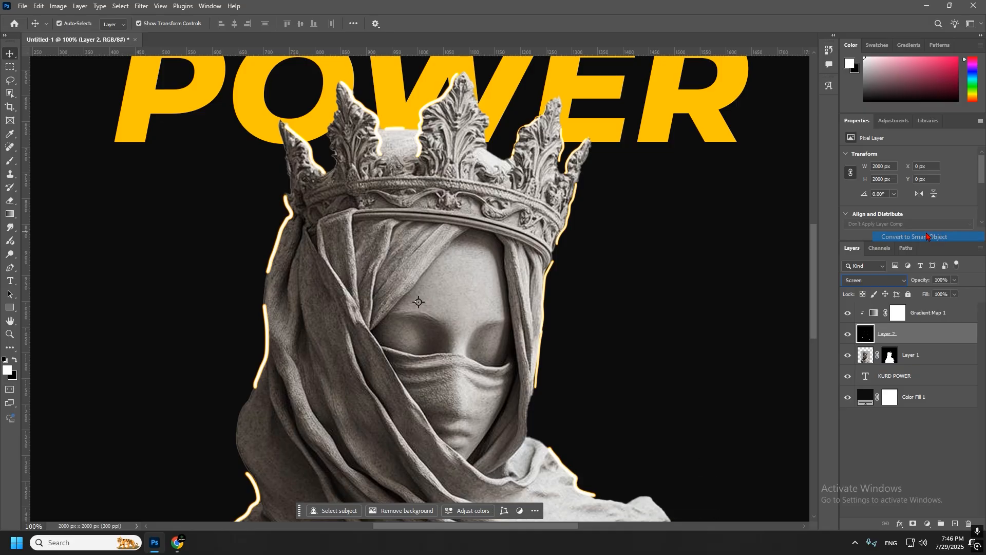
Step: Apply Oil Paint to the highlights with Stylization, Cleanliness, Scale and Bristle Detail at 10.0, lighting angle 40 and Shine 0.4
{"action": "left_click", "coordinate": [142, 6]}
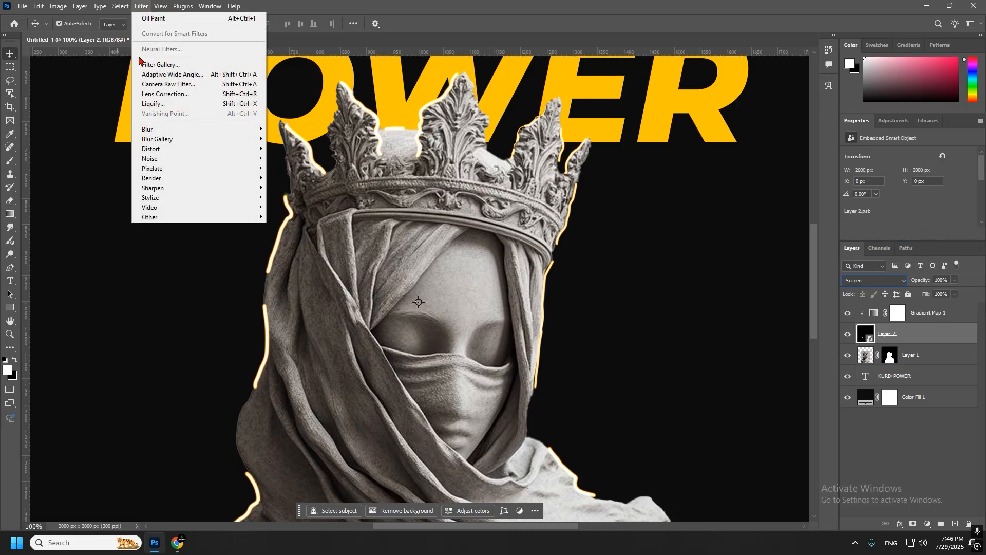
{"action": "mouse_move", "coordinate": [164, 198]}
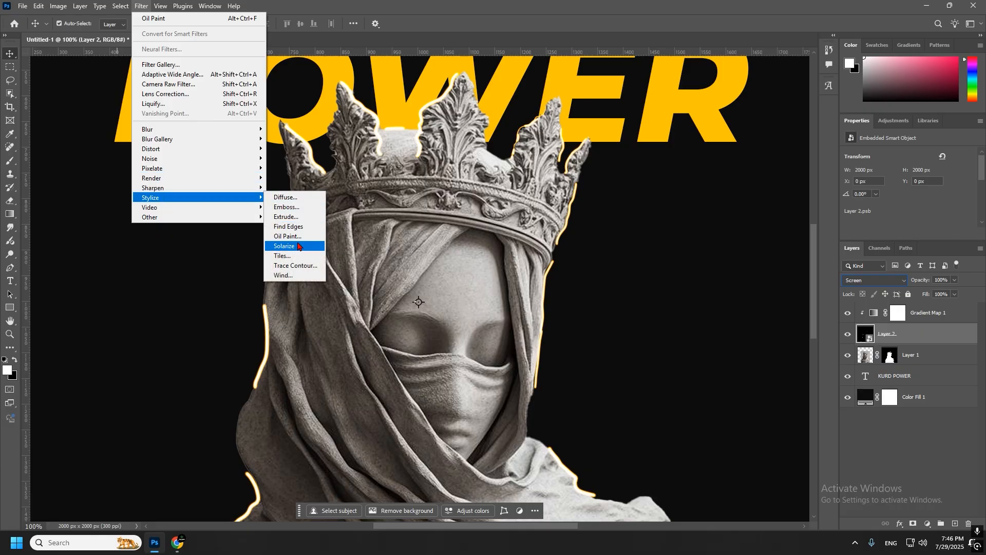
{"action": "left_click", "coordinate": [282, 236]}
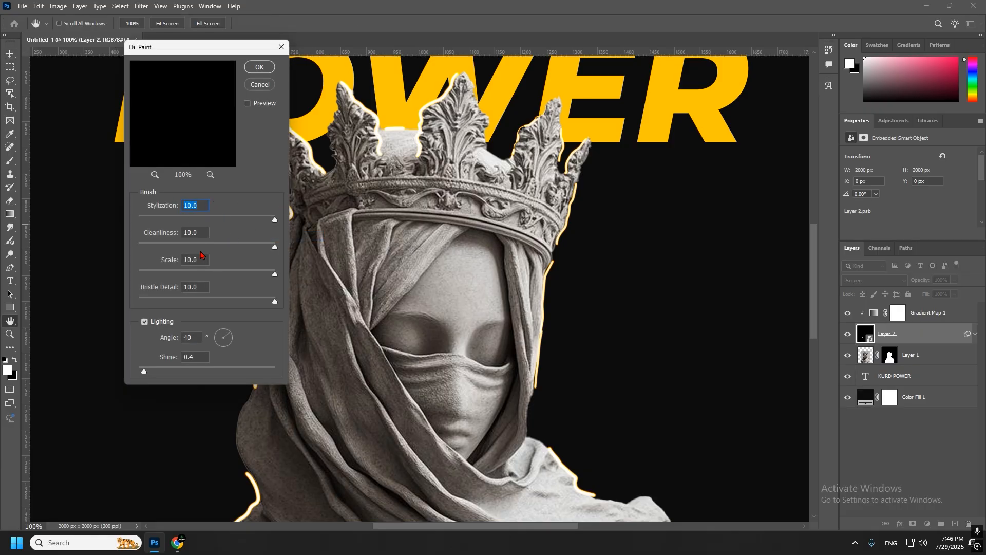
{"action": "left_click", "coordinate": [260, 69]}
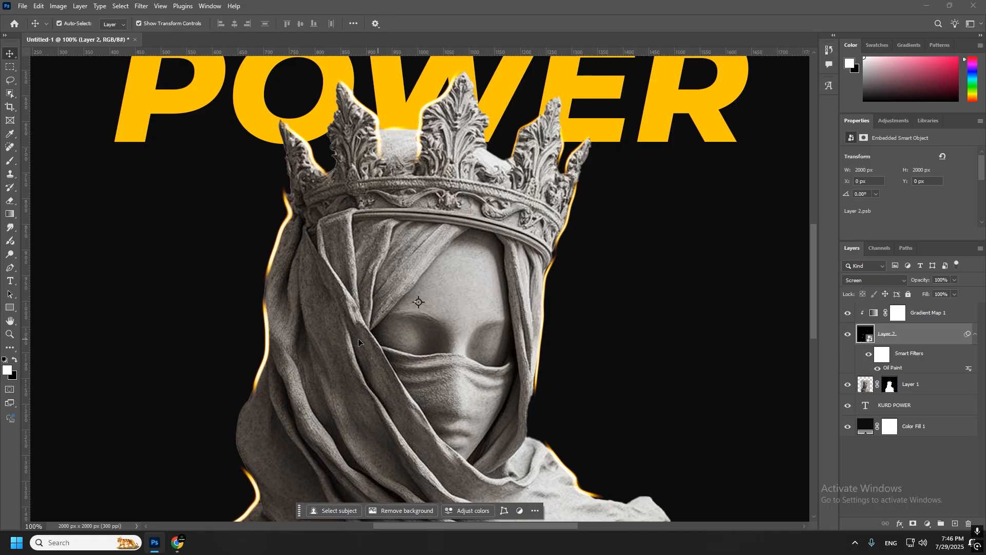
Step: Examine the painted edge highlights around the crown and veil up close and across the whole poster
{"action": "left_click_drag", "start_coordinate": [502, 370], "coordinate": [512, 207]}
{"action": "left_click_drag", "start_coordinate": [337, 434], "coordinate": [368, 148]}
{"action": "left_click_drag", "start_coordinate": [411, 110], "coordinate": [408, 514]}
{"action": "left_click_drag", "start_coordinate": [403, 167], "coordinate": [378, 195]}
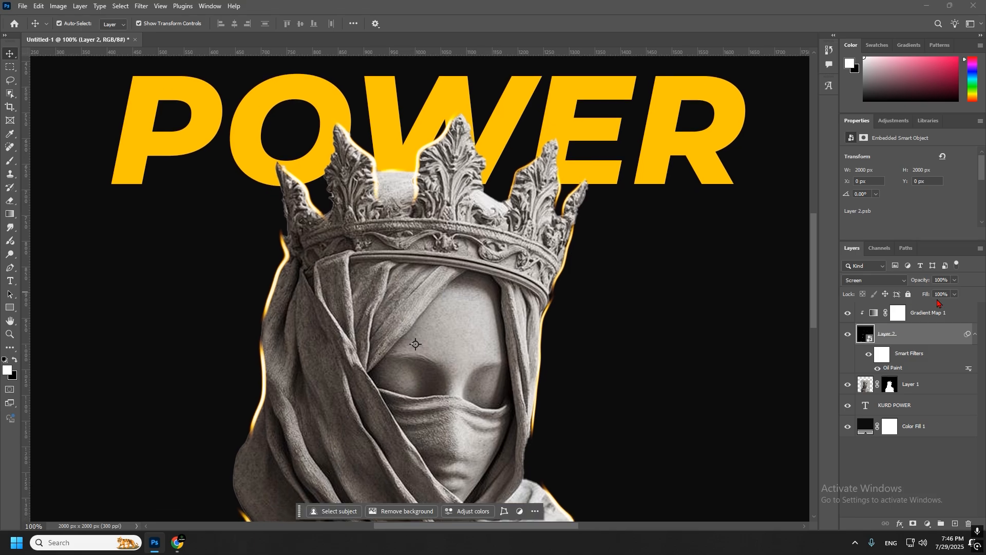
{"action": "right_click", "coordinate": [908, 333]}
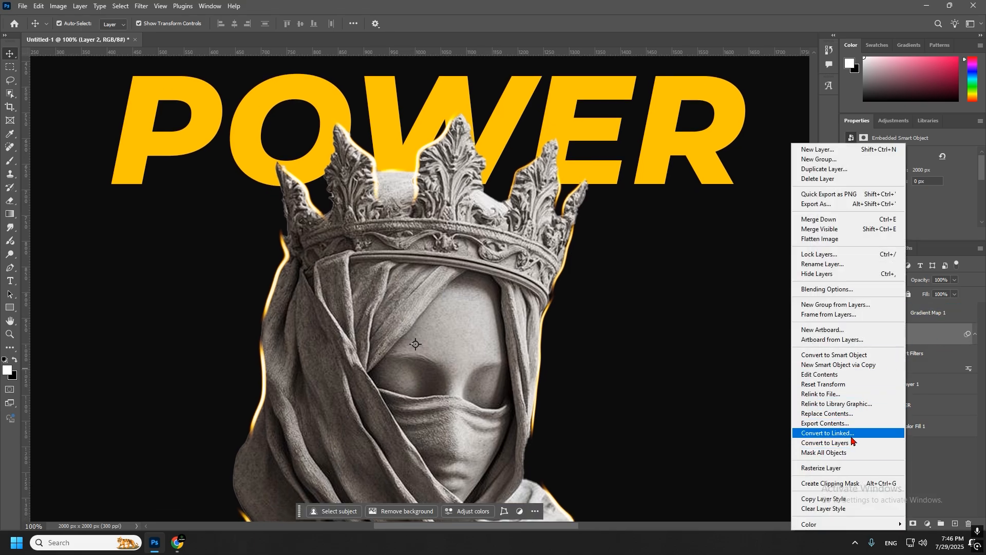
{"action": "left_click", "coordinate": [912, 473]}
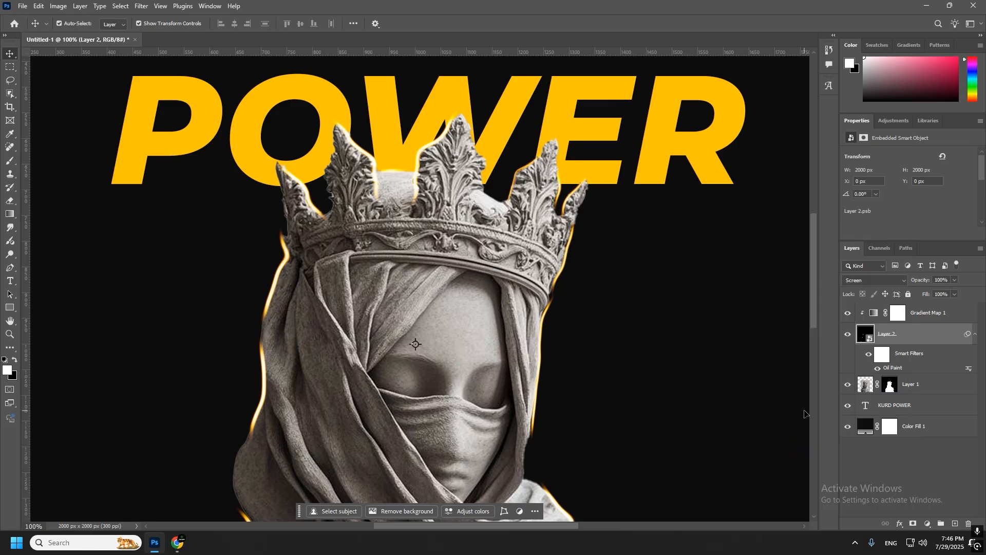
{"action": "key", "text": "z"}
{"action": "left_click", "coordinate": [403, 310], "text": "alt"}
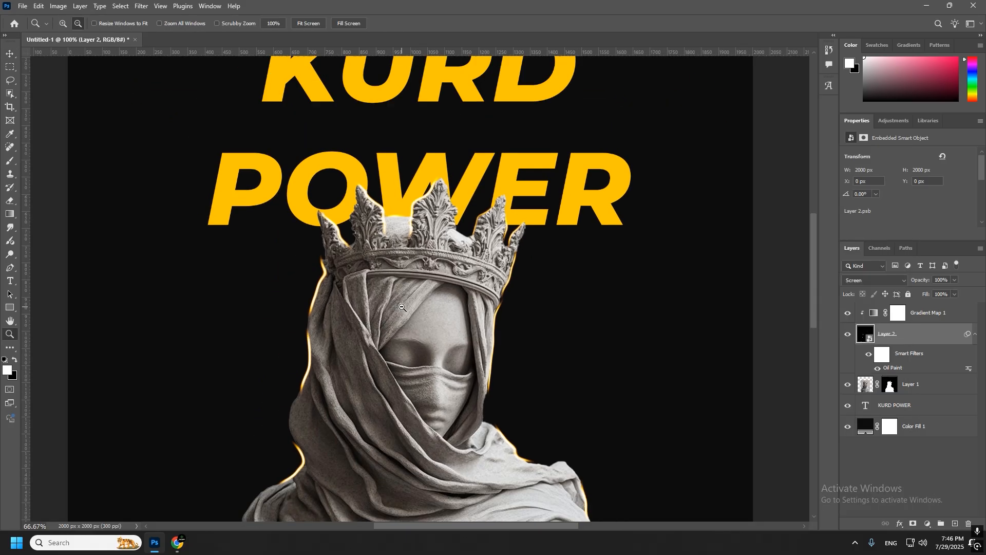
{"action": "left_click", "coordinate": [402, 310], "text": "alt"}
{"action": "left_click", "coordinate": [401, 310], "text": "alt"}
{"action": "scroll", "coordinate": [402, 310], "scroll_direction": "down", "scroll_amount": 2}
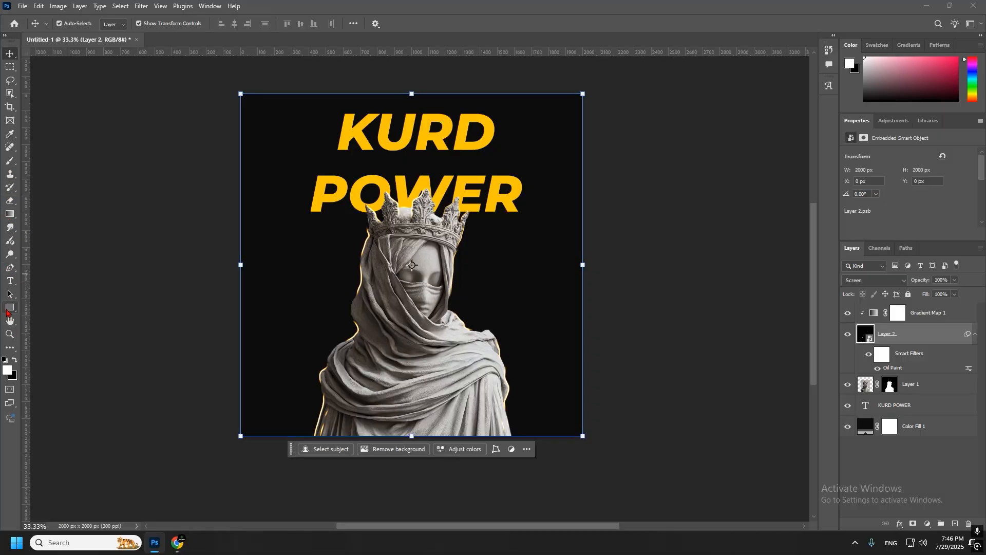
{"action": "right_click", "coordinate": [7, 314]}
{"action": "left_click", "coordinate": [51, 319]}
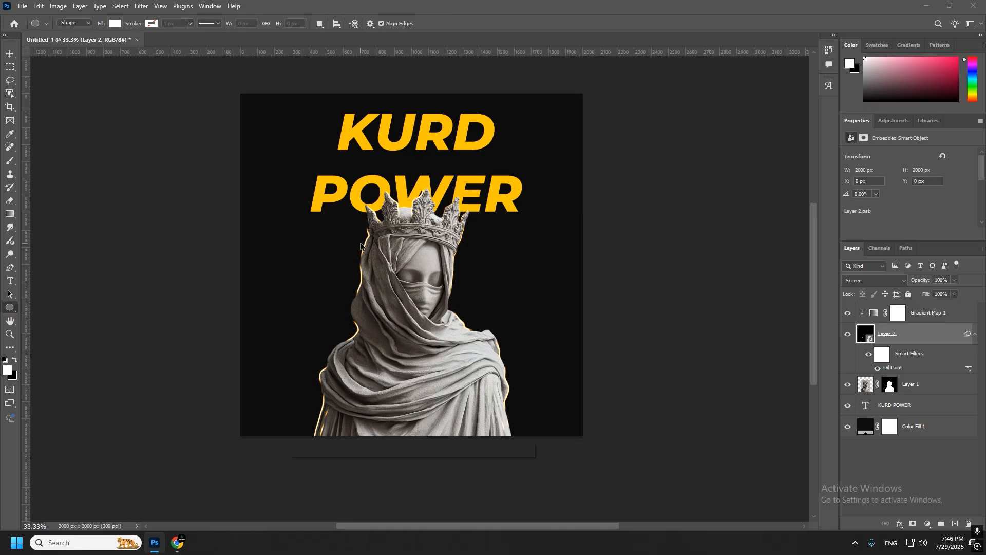
{"action": "left_click_drag", "start_coordinate": [375, 250], "coordinate": [535, 409]}
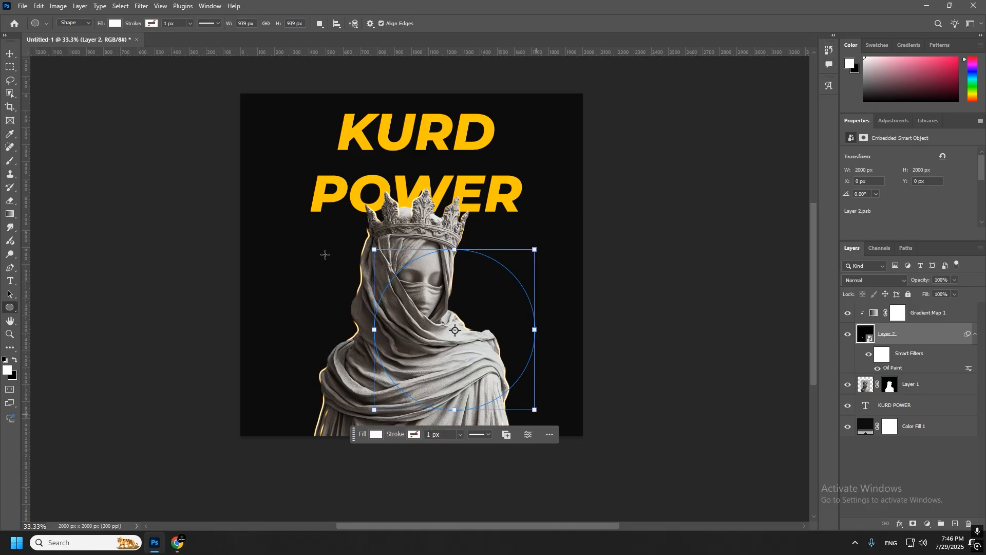
{"action": "left_click", "coordinate": [9, 54]}
{"action": "left_click_drag", "start_coordinate": [470, 307], "coordinate": [414, 260]}
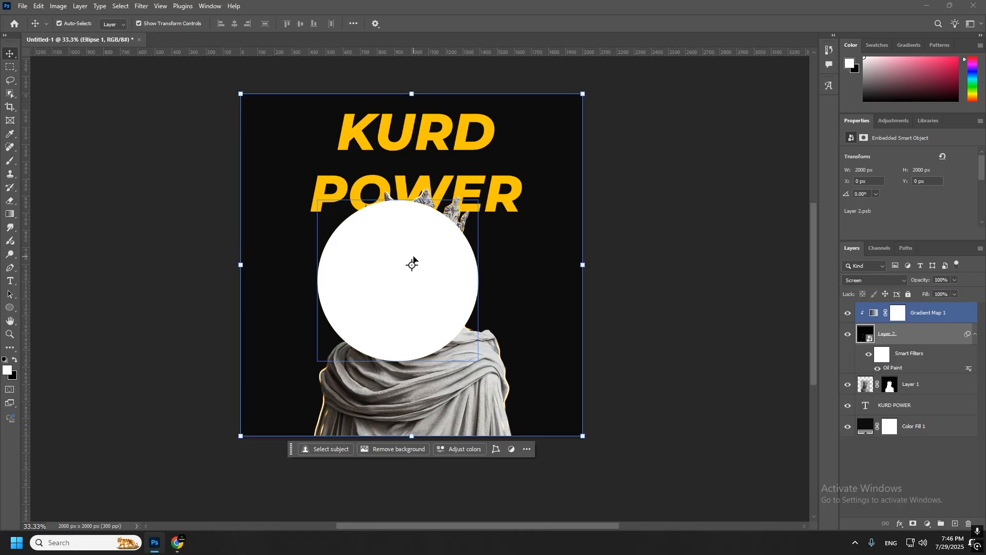
{"action": "key", "text": "Delete"}
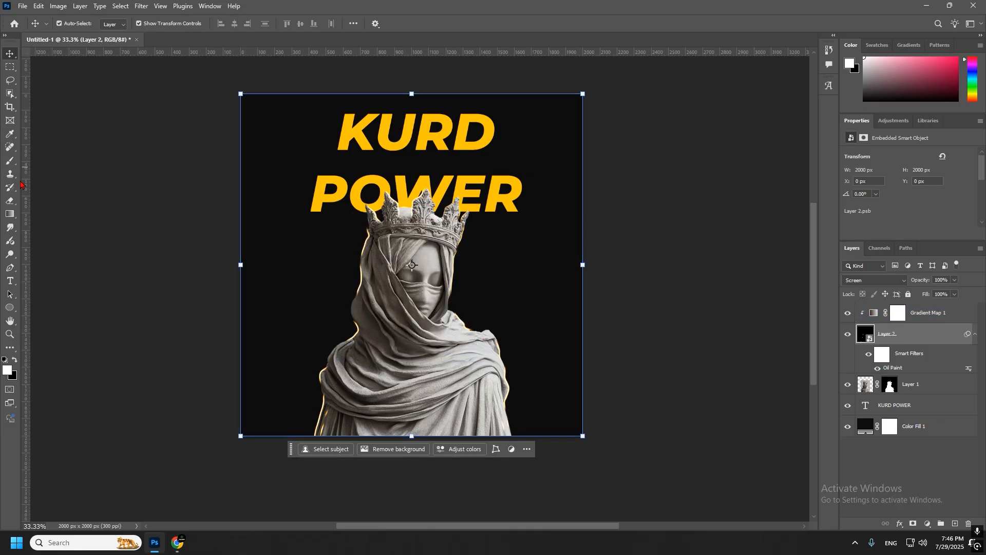
Step: Duplicate the highlight layer and its gradient map to between the title and background fill, leaving the copied highlight layer selected
{"action": "left_click", "coordinate": [11, 161]}
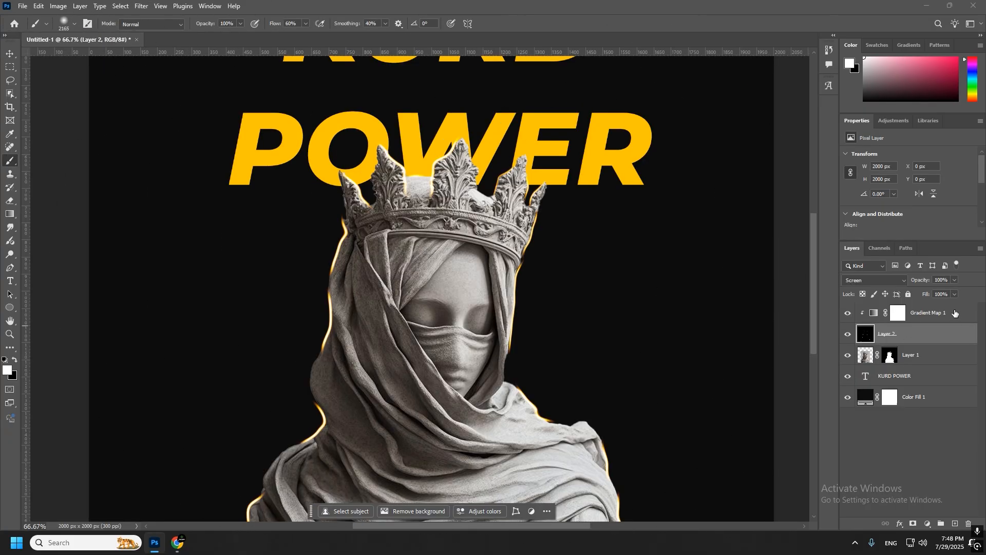
{"action": "left_click", "coordinate": [955, 313], "text": "shift"}
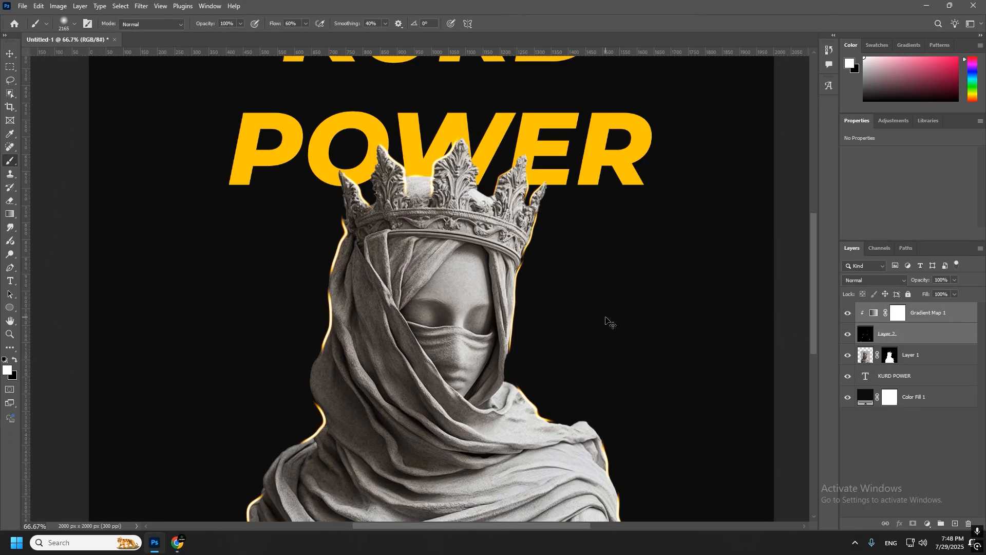
{"action": "key", "text": "ctrl+j"}
{"action": "left_click_drag", "start_coordinate": [931, 337], "coordinate": [917, 427]}
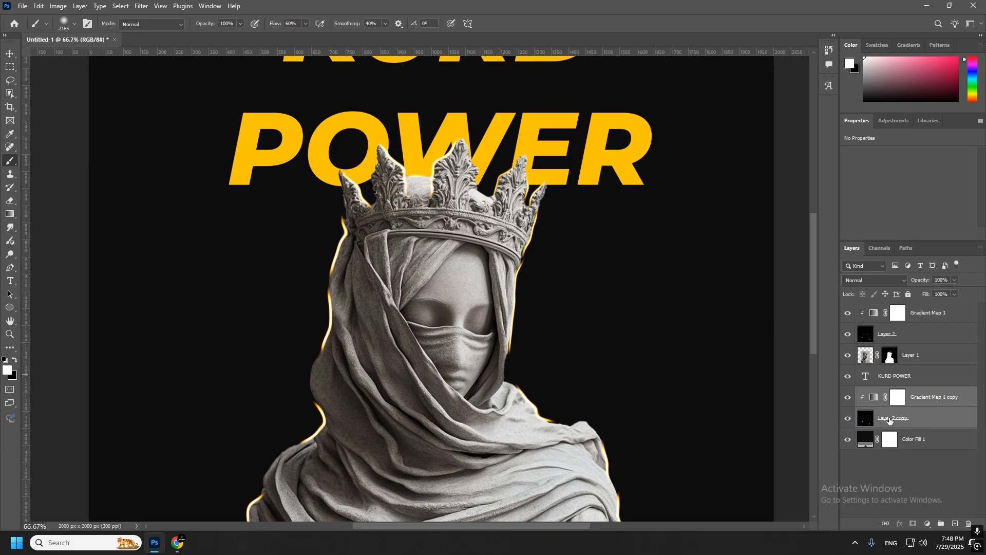
{"action": "left_click", "coordinate": [497, 298], "text": "ctrl+alt"}
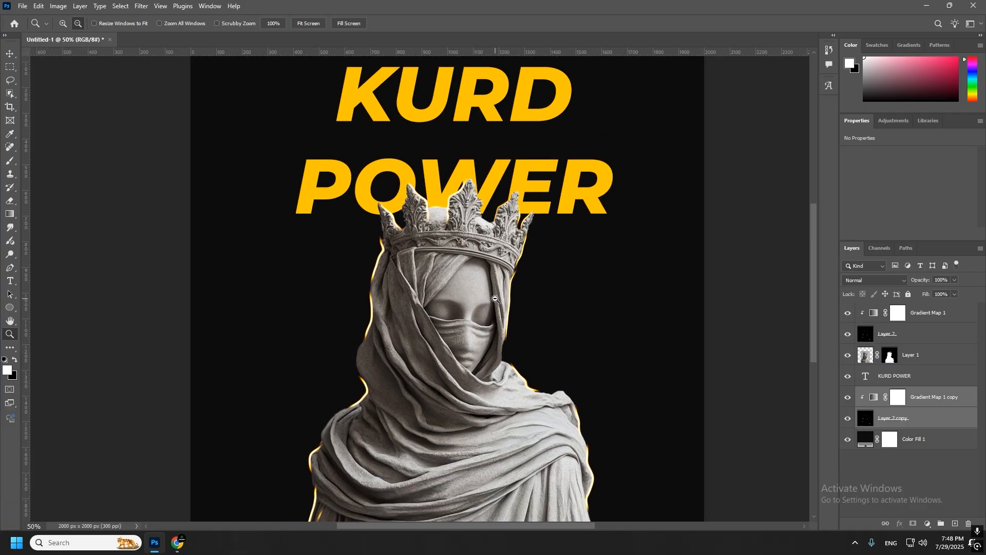
{"action": "left_click", "coordinate": [496, 298], "text": "ctrl+alt"}
{"action": "left_click", "coordinate": [496, 298], "text": "ctrl+alt"}
{"action": "left_click", "coordinate": [930, 418]}
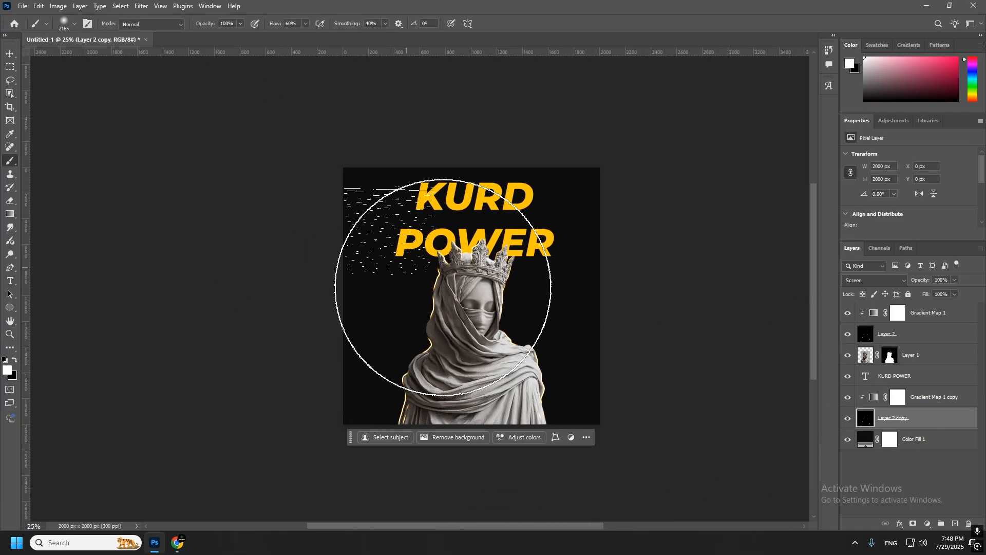
Step: Try large soft white brush dabs at different heights behind the statue on the copied highlight layer, undoing them all
{"action": "left_click", "coordinate": [477, 305]}
{"action": "left_click", "coordinate": [478, 354]}
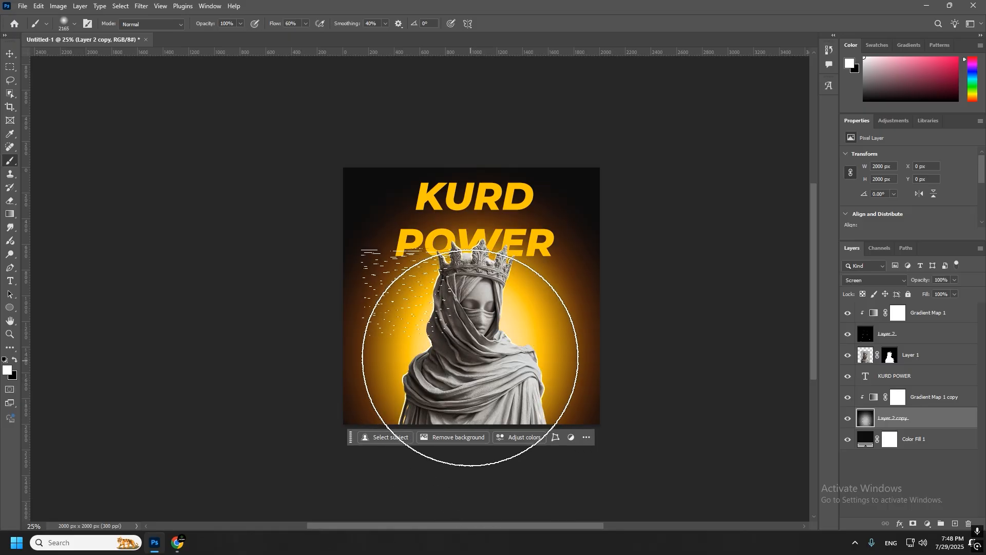
{"action": "key", "text": "ctrl+z"}
{"action": "left_click", "coordinate": [479, 304]}
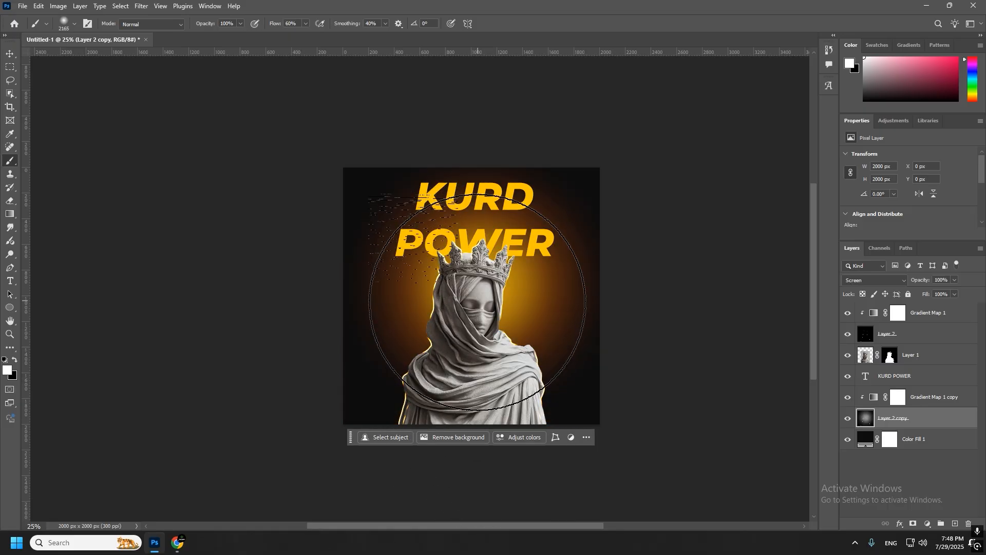
{"action": "key", "text": "ctrl+z"}
{"action": "left_click", "coordinate": [478, 345]}
{"action": "key", "text": "ctrl+z"}
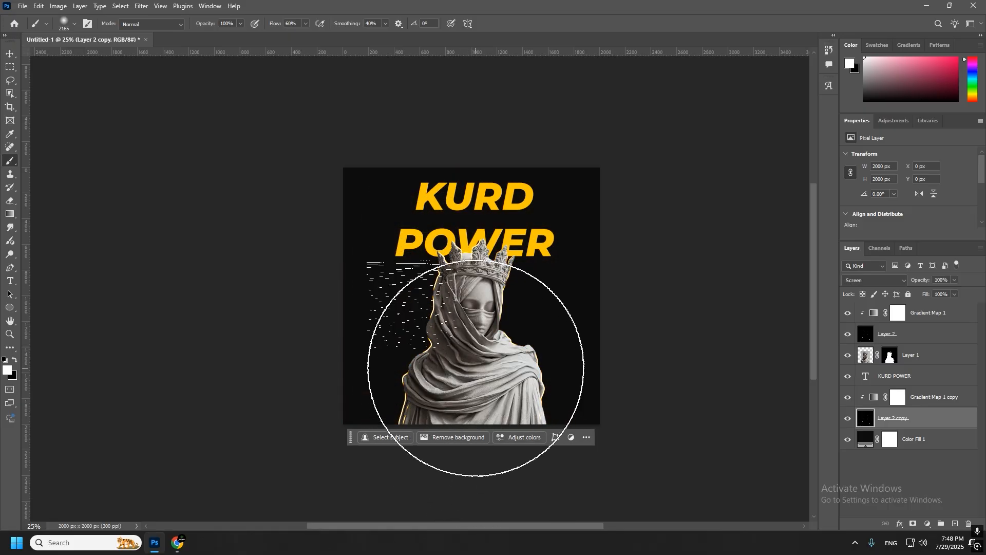
{"action": "left_click", "coordinate": [469, 325]}
{"action": "left_click", "coordinate": [469, 325]}
{"action": "left_click", "coordinate": [469, 329]}
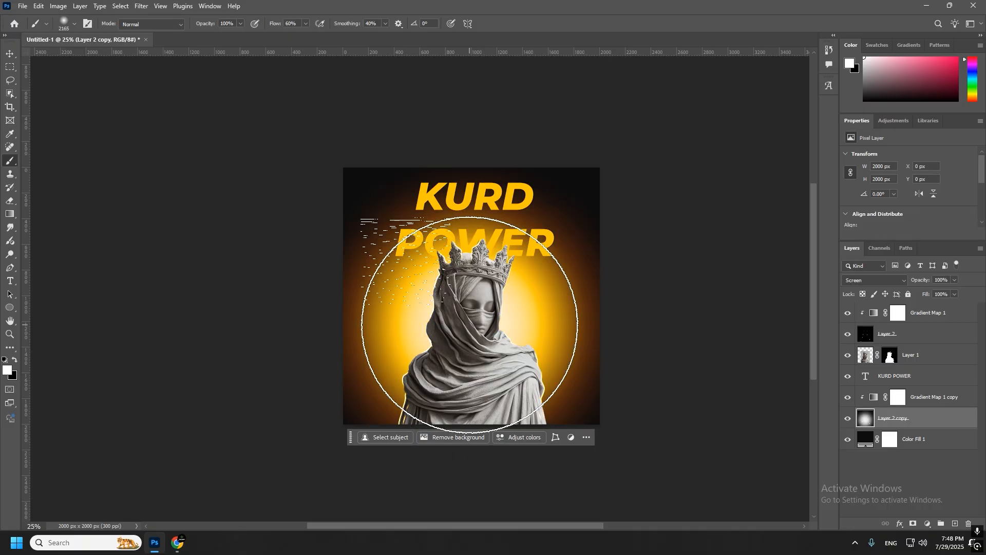
{"action": "key", "text": "z"}
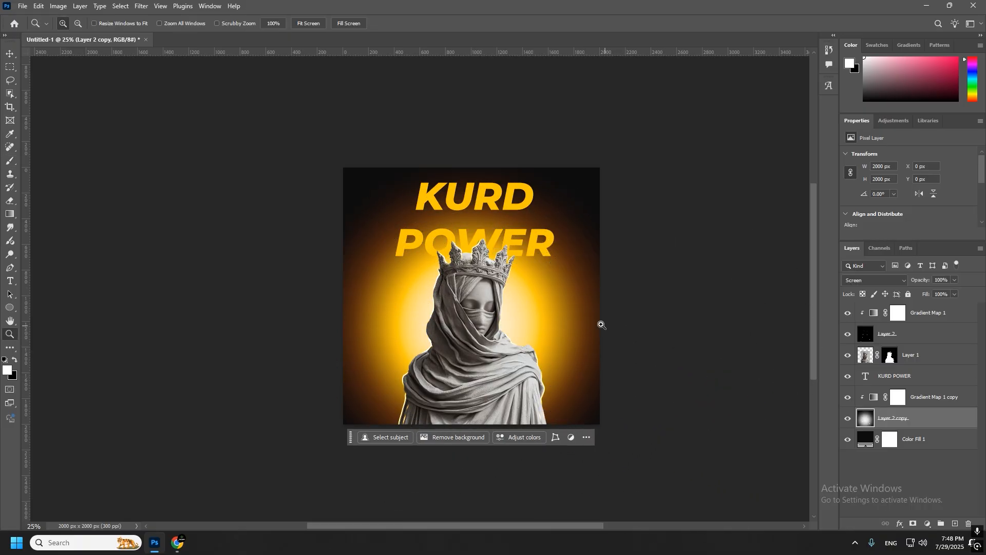
{"action": "key", "text": "ctrl+z"}
{"action": "key", "text": "ctrl+z"}
{"action": "key", "text": "ctrl+z"}
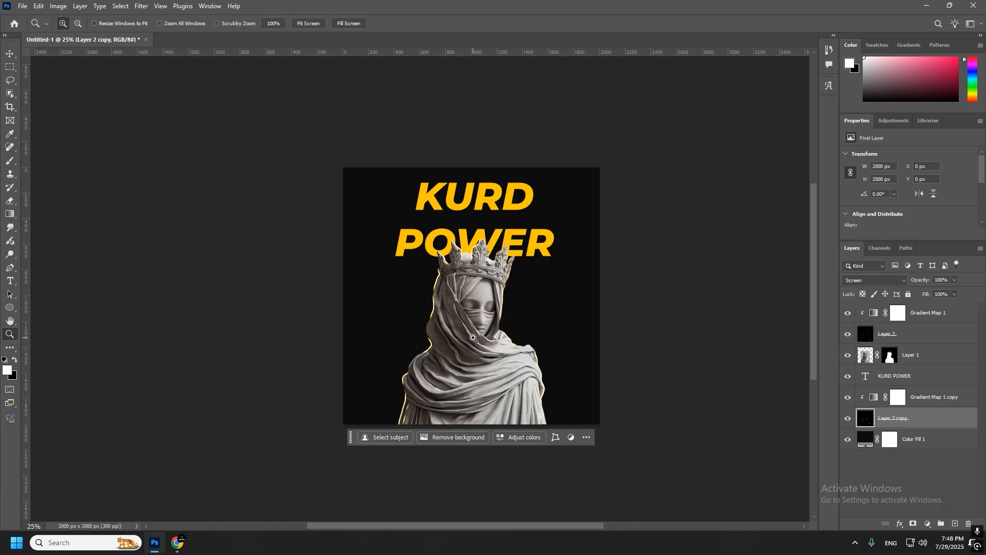
Step: Paint a golden glow behind the statue's head and chest with three soft 2165 px white brush dabs on the copied highlight layer
{"action": "left_click", "coordinate": [11, 160]}
{"action": "left_click", "coordinate": [463, 327]}
{"action": "left_click", "coordinate": [466, 303]}
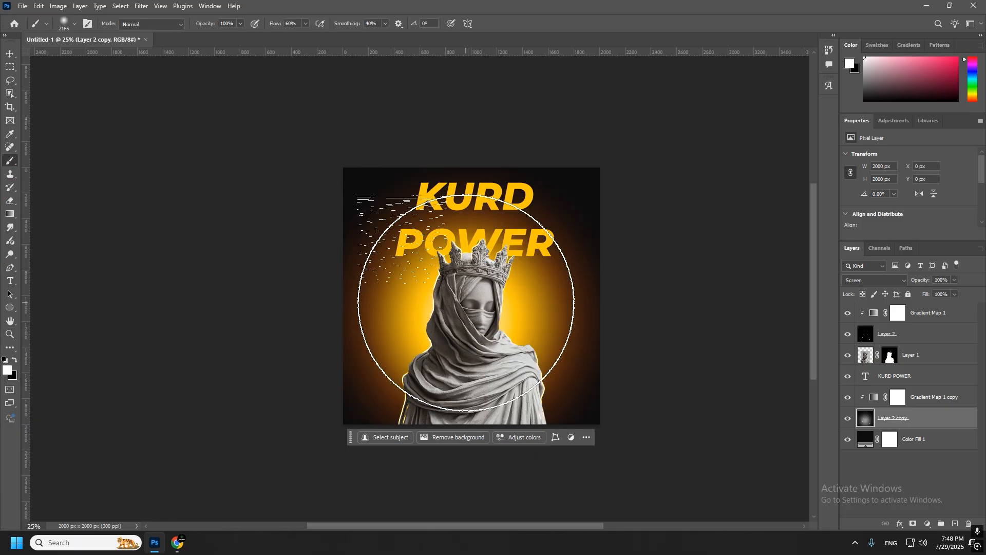
{"action": "left_click", "coordinate": [470, 329]}
{"action": "key", "text": "z"}
{"action": "left_click", "coordinate": [476, 323]}
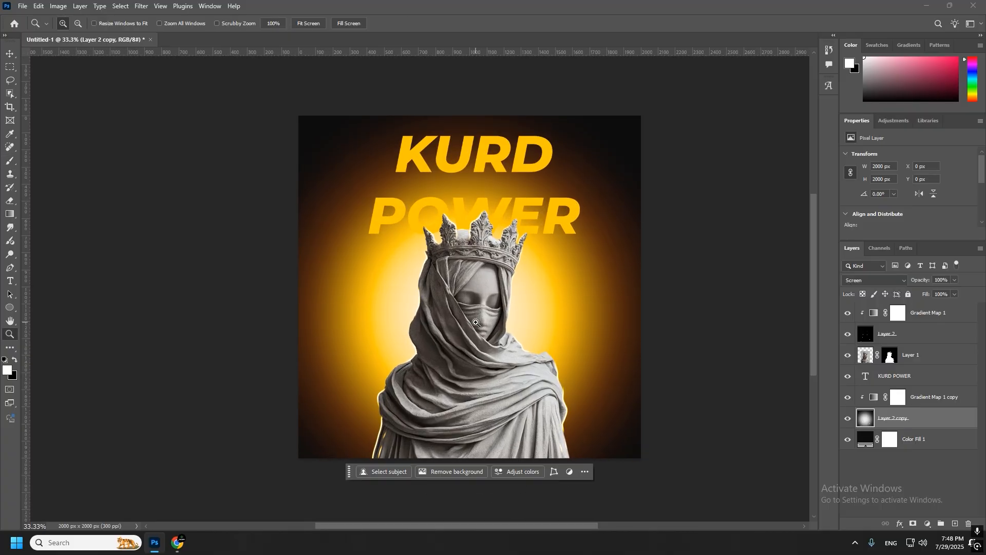
{"action": "key", "text": "b"}
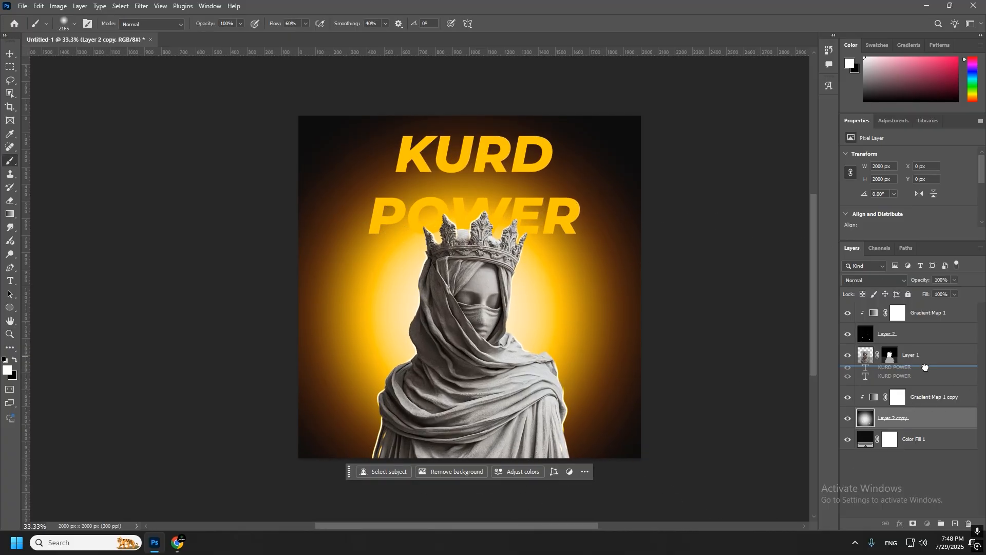
Step: Compare the glow with the KURD POWER title hidden and shown, keeping the title below the statue layer
{"action": "left_click_drag", "start_coordinate": [925, 356], "coordinate": [892, 390]}
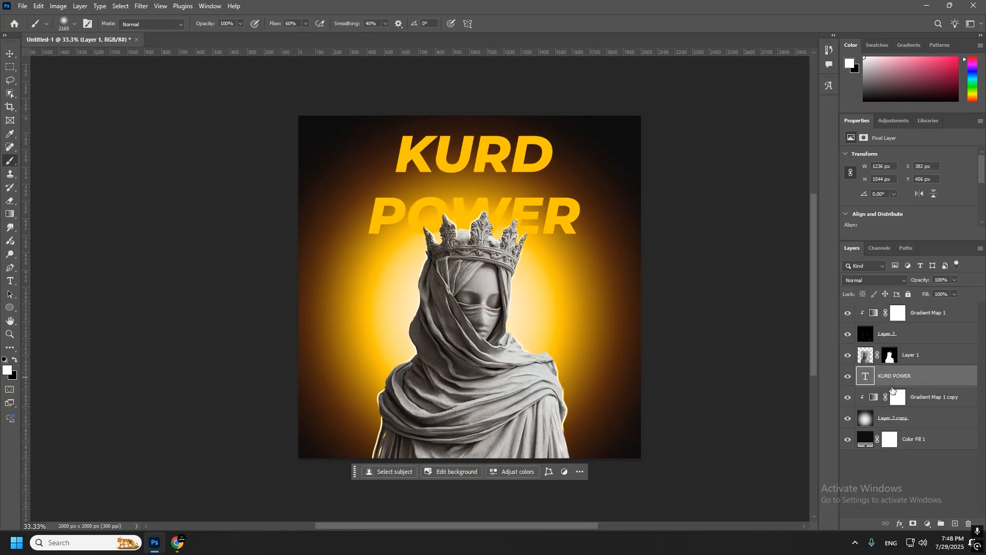
{"action": "left_click", "coordinate": [847, 377]}
{"action": "left_click", "coordinate": [848, 376]}
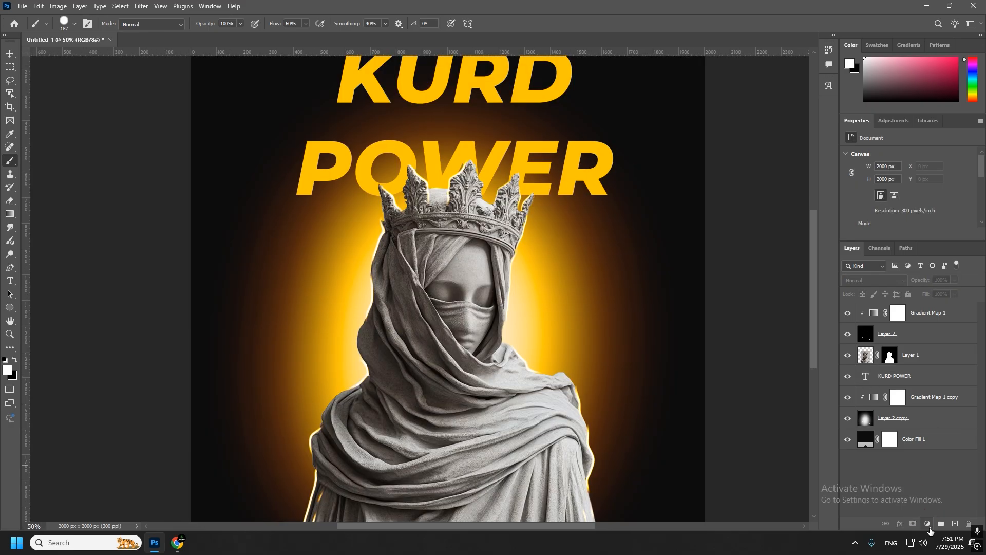
Step: Add a white ffffff solid color fill layer and place it below the glow, directly above the background fill
{"action": "left_click", "coordinate": [928, 523]}
{"action": "left_click", "coordinate": [919, 346]}
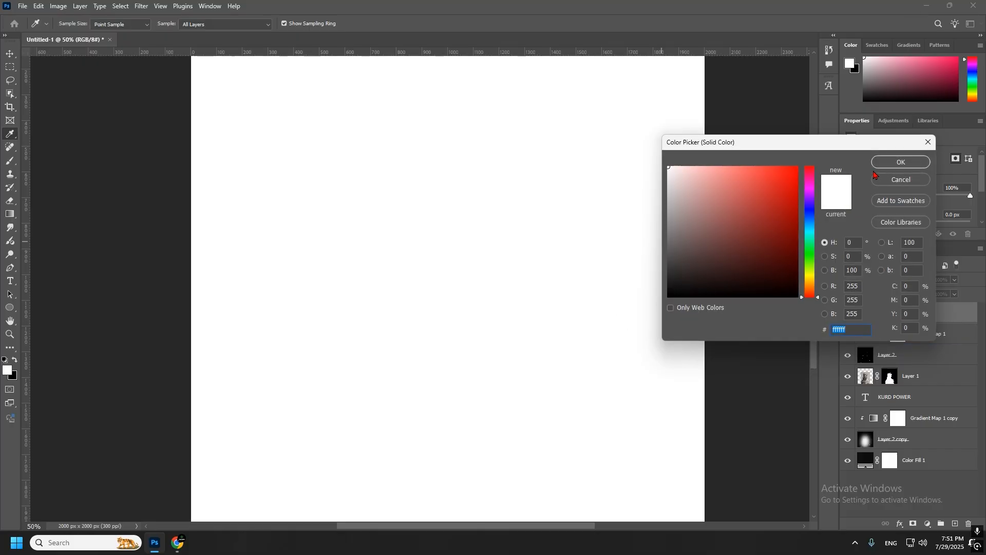
{"action": "left_click", "coordinate": [899, 162]}
{"action": "left_click_drag", "start_coordinate": [921, 313], "coordinate": [919, 439]}
Step: Recolor the new fill layer with the golden yellow sampled from the KURD POWER title
{"action": "double_click", "coordinate": [865, 438]}
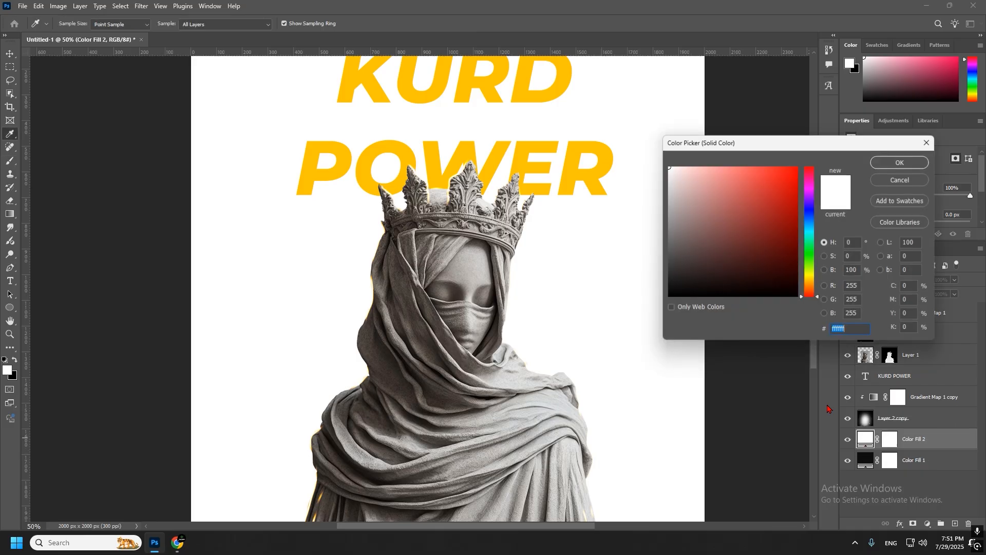
{"action": "left_click", "coordinate": [494, 170]}
{"action": "left_click", "coordinate": [882, 164]}
Step: Set the golden Color Fill 2 layer's blend mode to Linear Dodge (Add) and place it at the top of the layer stack
{"action": "left_click_drag", "start_coordinate": [919, 441], "coordinate": [909, 354]}
{"action": "left_click", "coordinate": [874, 279]}
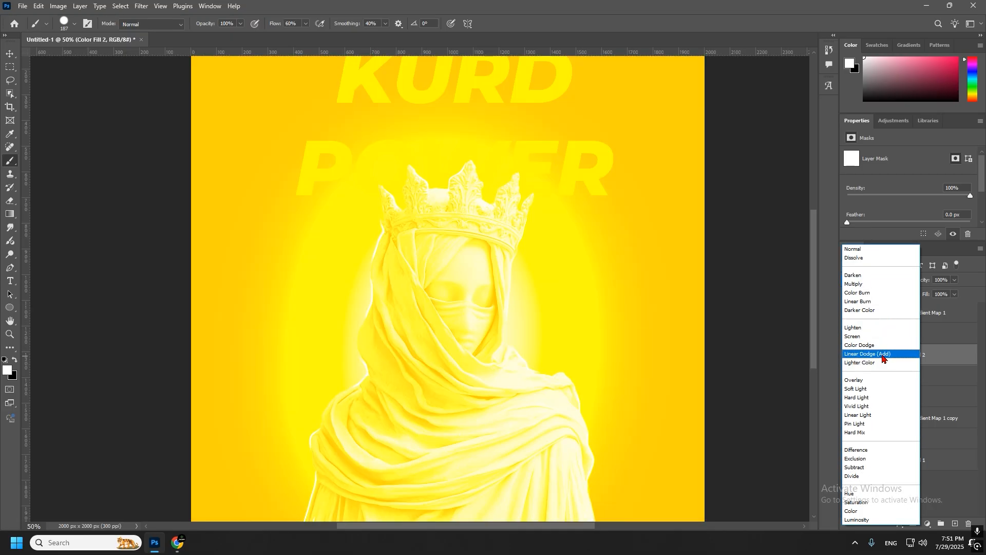
{"action": "left_click", "coordinate": [882, 354]}
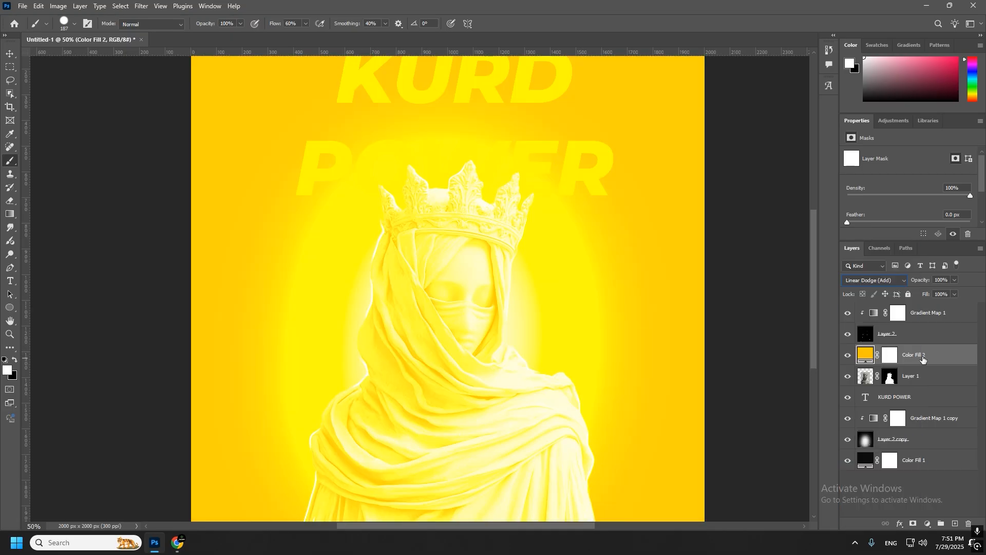
{"action": "mouse_move", "coordinate": [922, 360]}
{"action": "left_mouse_down"}
{"action": "mouse_move", "coordinate": [918, 403]}
{"action": "mouse_move", "coordinate": [917, 306]}
{"action": "left_mouse_up"}
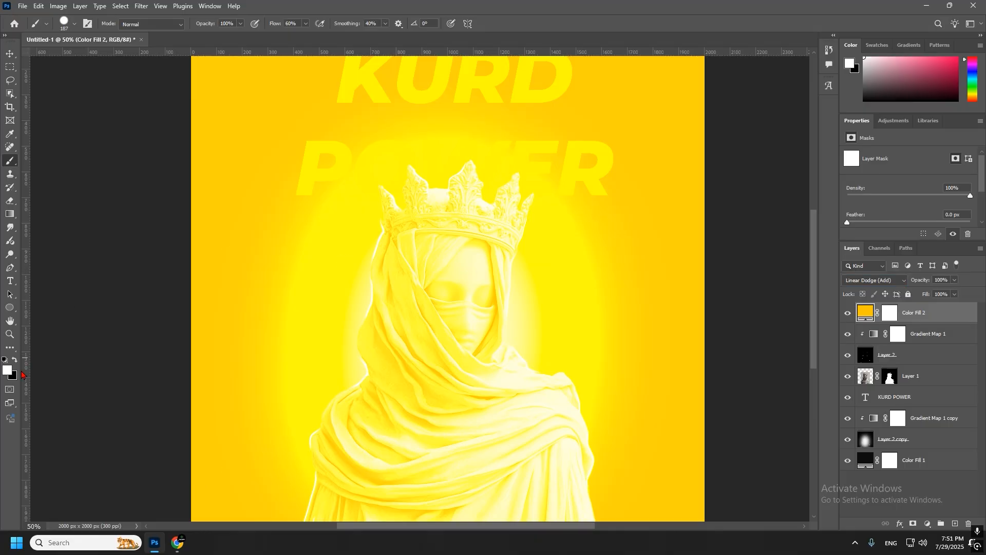
Step: Make black the foreground color and try a brush stroke over the statue on the golden fill layer
{"action": "left_click", "coordinate": [16, 361]}
{"action": "left_click", "coordinate": [445, 268]}
{"action": "key", "text": "Return"}
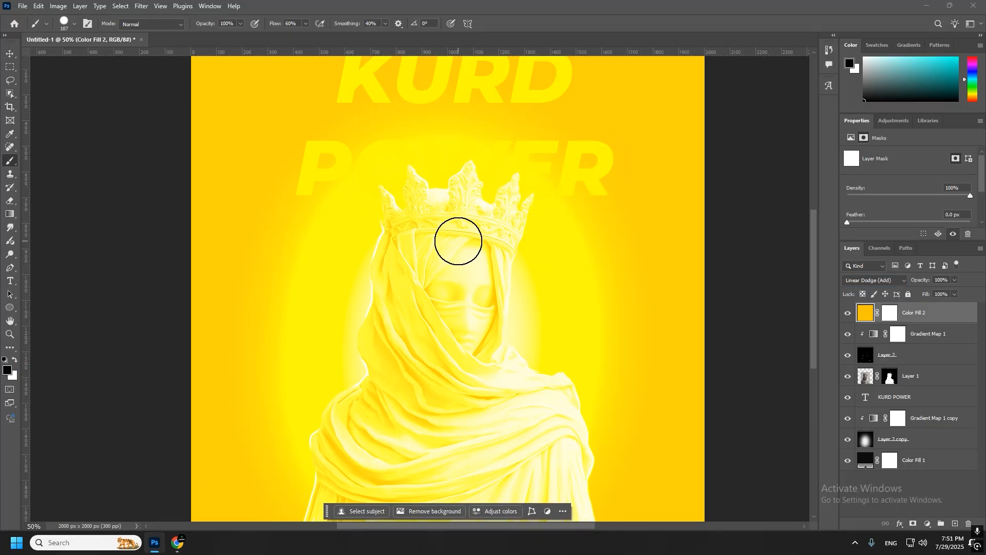
{"action": "left_click_drag", "start_coordinate": [456, 236], "coordinate": [465, 328]}
{"action": "key", "text": "ctrl+z"}
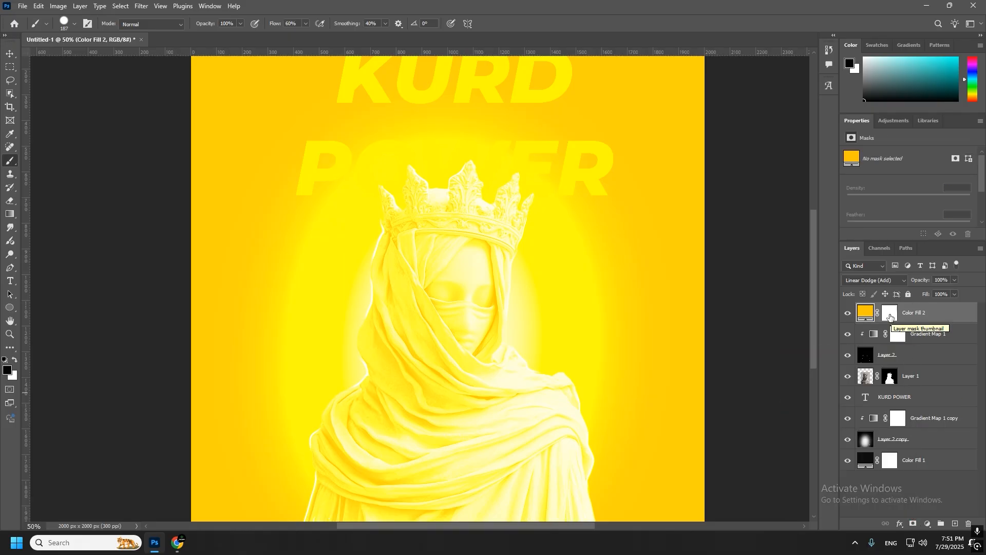
{"action": "left_click", "coordinate": [890, 314]}
{"action": "left_click", "coordinate": [916, 522]}
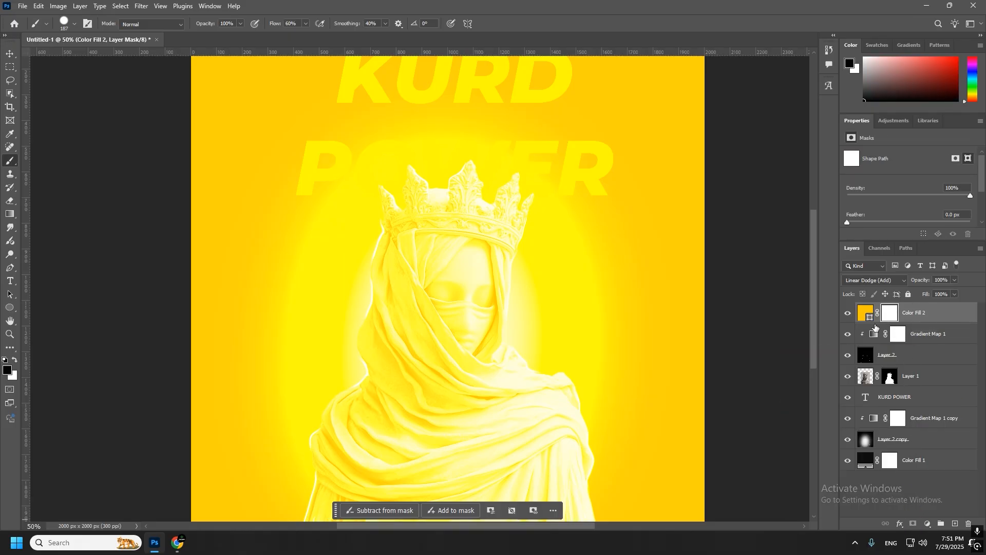
{"action": "key", "text": "ctrl+z"}
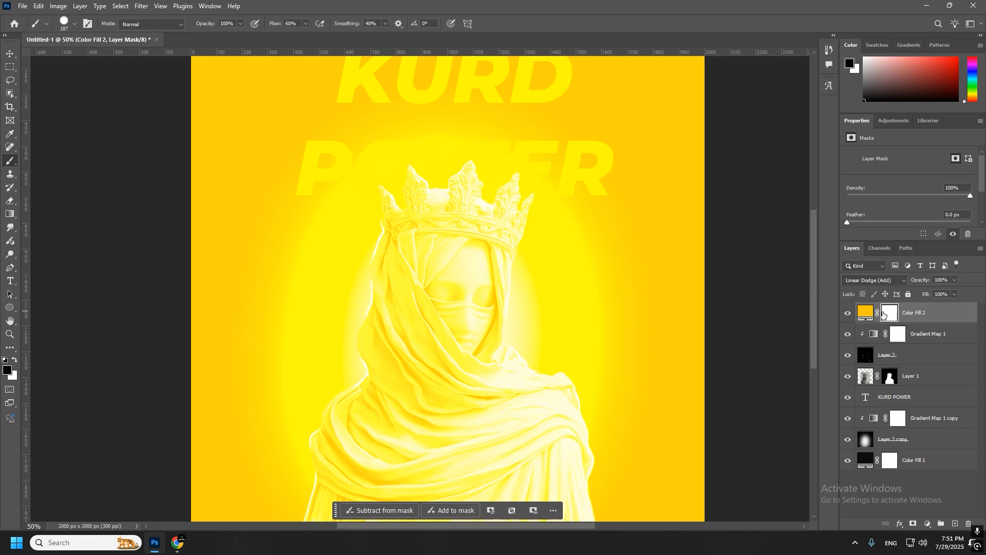
Step: Delete the existing layer mask from the golden Color Fill 2 layer
{"action": "left_click", "coordinate": [864, 313]}
{"action": "left_click", "coordinate": [890, 315]}
{"action": "key", "text": "Delete"}
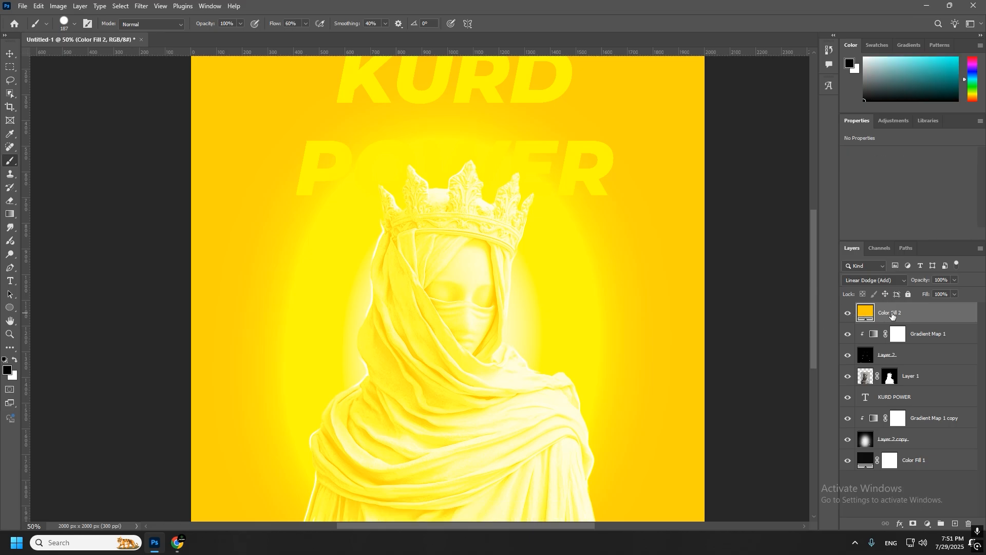
{"action": "left_click", "coordinate": [914, 524]}
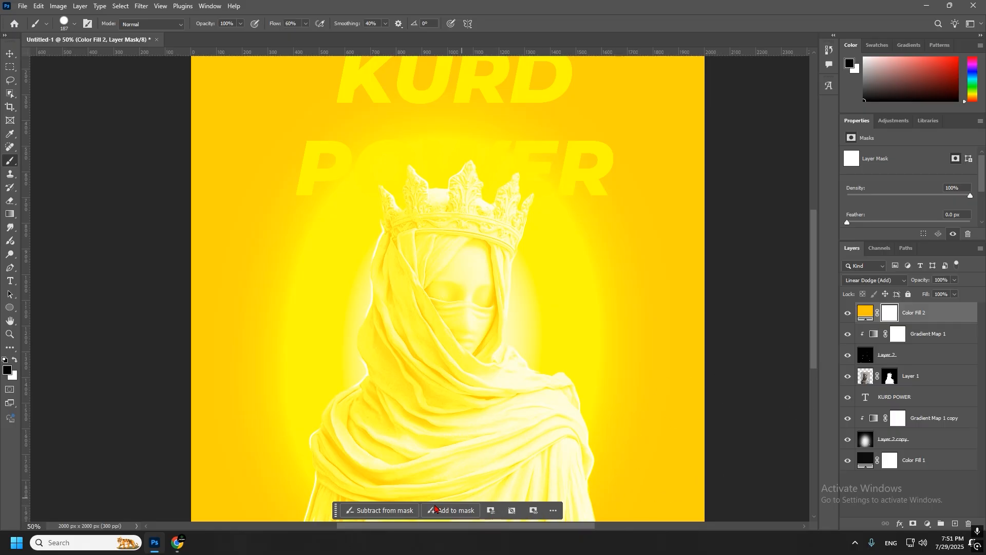
{"action": "key", "text": "z"}
{"action": "left_click", "coordinate": [503, 413], "text": "alt"}
{"action": "left_click", "coordinate": [502, 414], "text": "alt"}
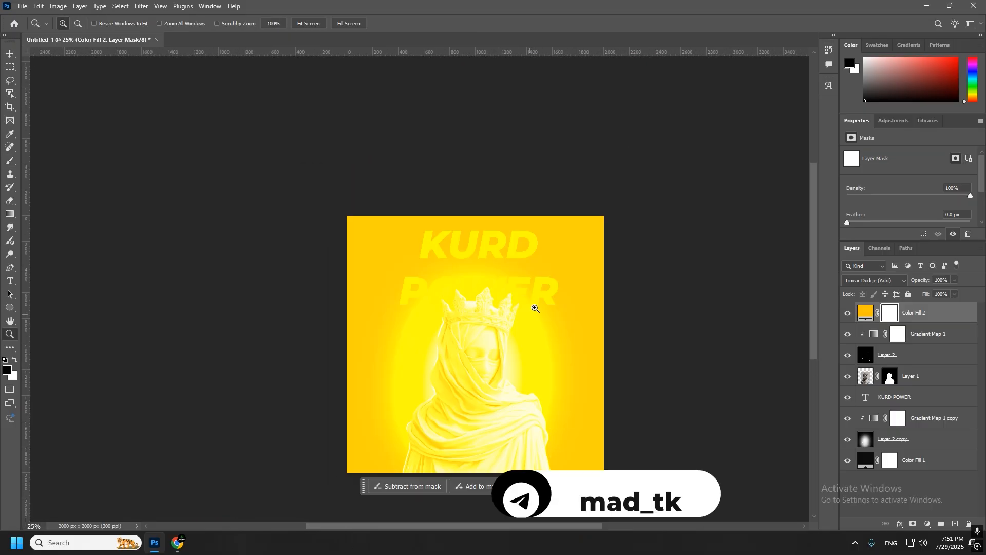
{"action": "left_click_drag", "start_coordinate": [575, 245], "coordinate": [561, 262]}
{"action": "key", "text": "ctrl+z"}
{"action": "scroll", "coordinate": [536, 337], "scroll_direction": "down", "scroll_amount": 9}
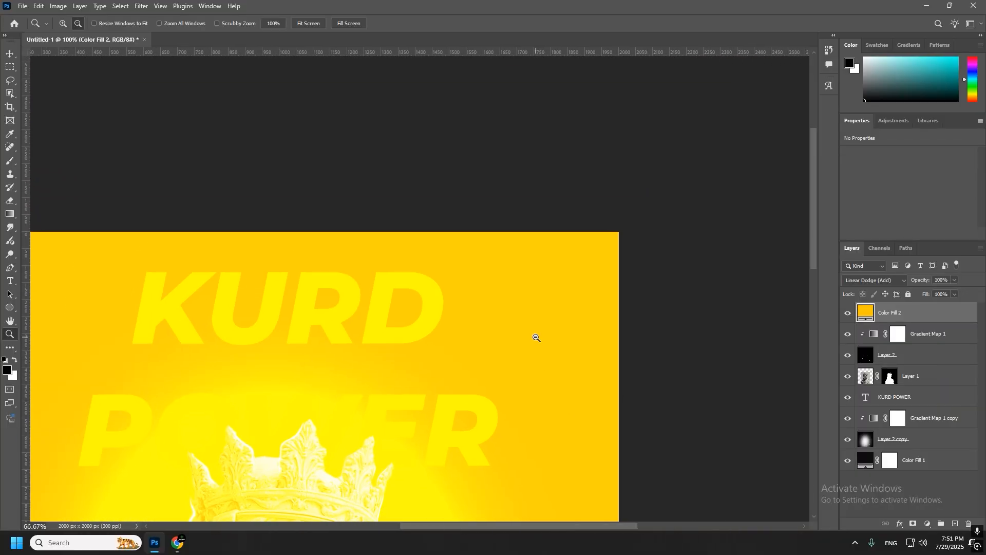
{"action": "left_click_drag", "start_coordinate": [484, 351], "coordinate": [559, 216]}
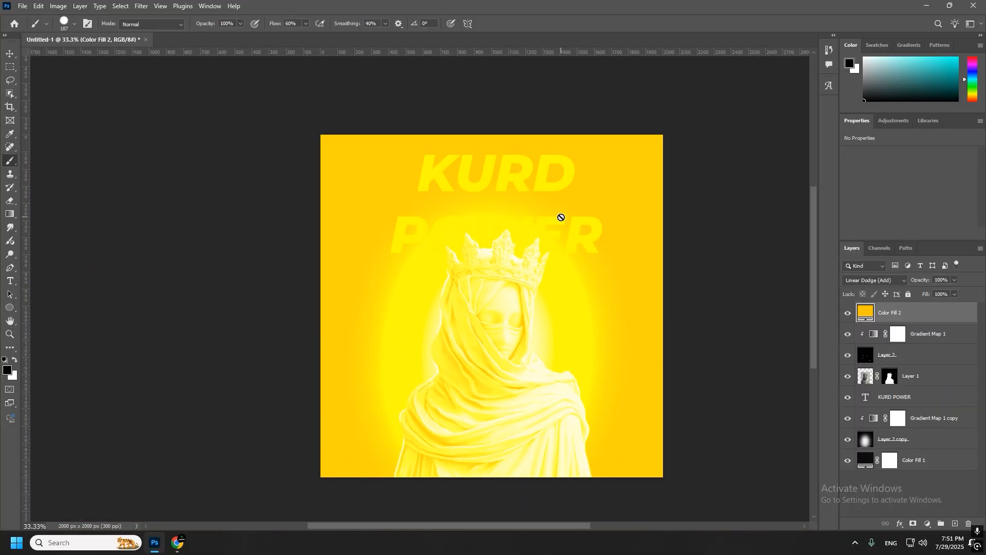
{"action": "scroll", "coordinate": [577, 308], "scroll_direction": "down", "scroll_amount": 1}
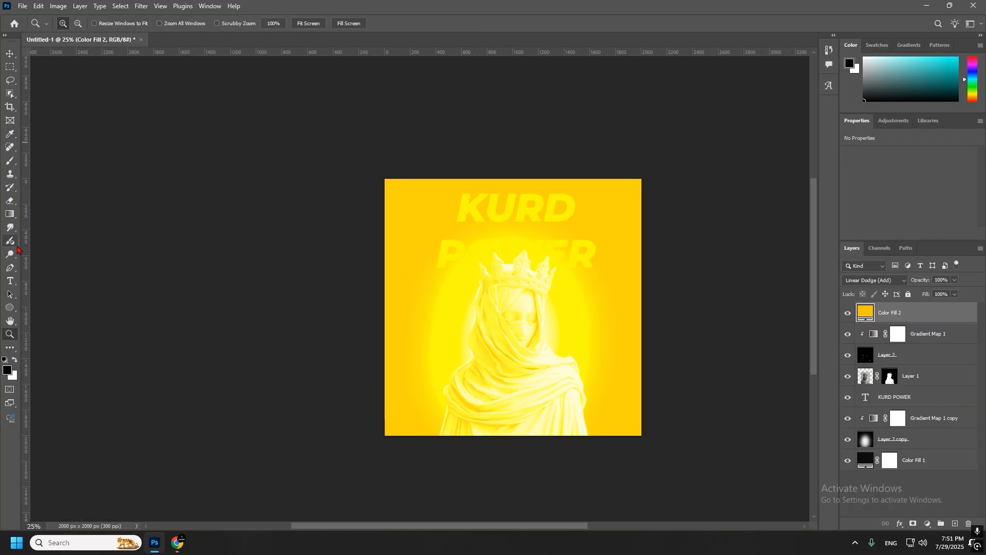
Step: Try to erase part of the golden fill layer with the 495 px Kyle's Eraser - Natural Edge
{"action": "left_click", "coordinate": [8, 203]}
{"action": "left_click", "coordinate": [75, 26]}
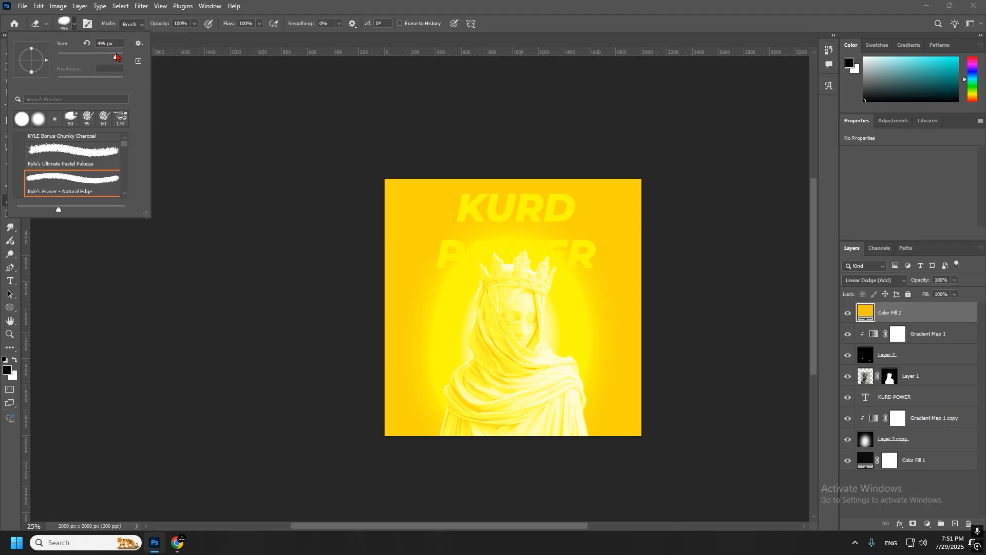
{"action": "left_click", "coordinate": [609, 209]}
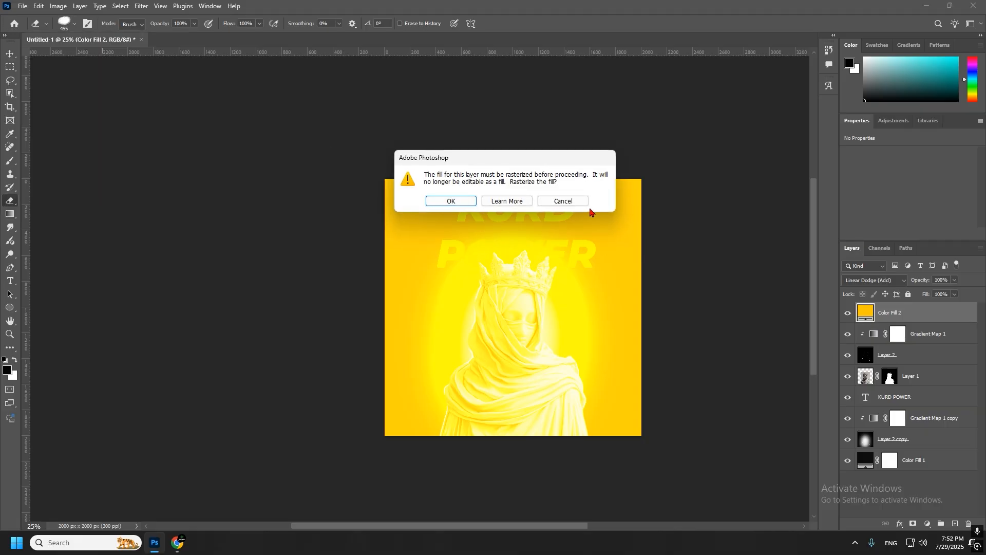
{"action": "left_click", "coordinate": [575, 202]}
Step: Add a layer mask to Color Fill 2 and paint it fully black with the hard round brush, enlarged to 5000 px
{"action": "left_click", "coordinate": [913, 524]}
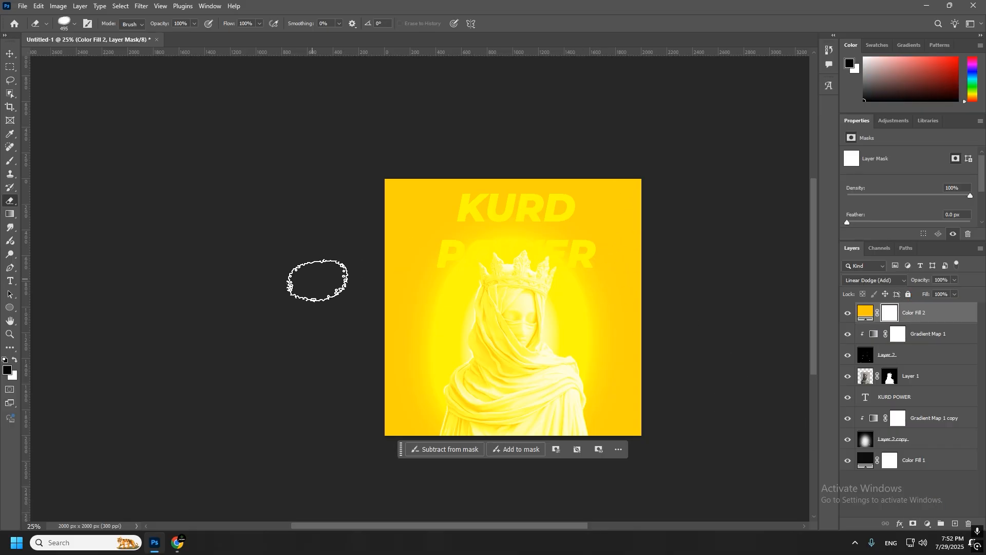
{"action": "left_click", "coordinate": [446, 449]}
{"action": "mouse_move", "coordinate": [629, 198]}
{"action": "left_mouse_down"}
{"action": "mouse_move", "coordinate": [355, 191]}
{"action": "mouse_move", "coordinate": [823, 201]}
{"action": "mouse_move", "coordinate": [956, 187]}
{"action": "mouse_move", "coordinate": [878, 155]}
{"action": "mouse_move", "coordinate": [871, 124]}
{"action": "mouse_move", "coordinate": [849, 269]}
{"action": "mouse_move", "coordinate": [895, 226]}
{"action": "mouse_move", "coordinate": [953, 206]}
{"action": "left_mouse_up"}
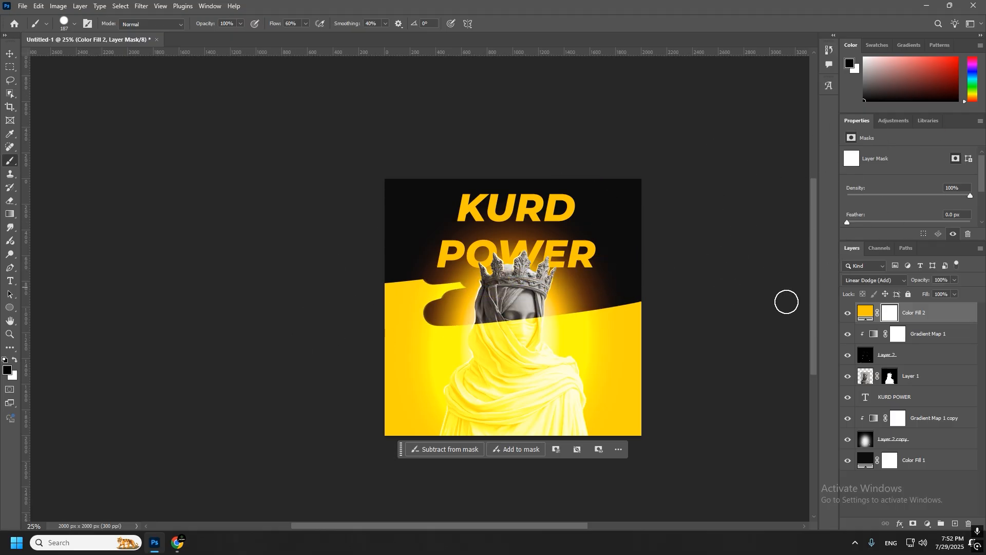
{"action": "mouse_move", "coordinate": [786, 302]}
{"action": "left_mouse_down"}
{"action": "mouse_move", "coordinate": [629, 355]}
{"action": "mouse_move", "coordinate": [462, 352]}
{"action": "left_mouse_up"}
{"action": "left_click", "coordinate": [69, 27]}
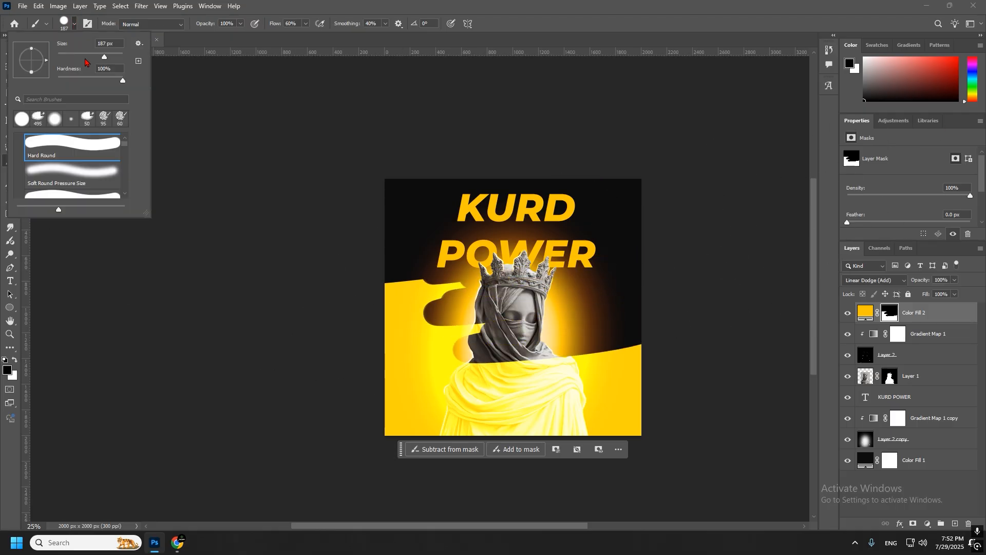
{"action": "left_click", "coordinate": [514, 288]}
{"action": "left_click", "coordinate": [564, 360]}
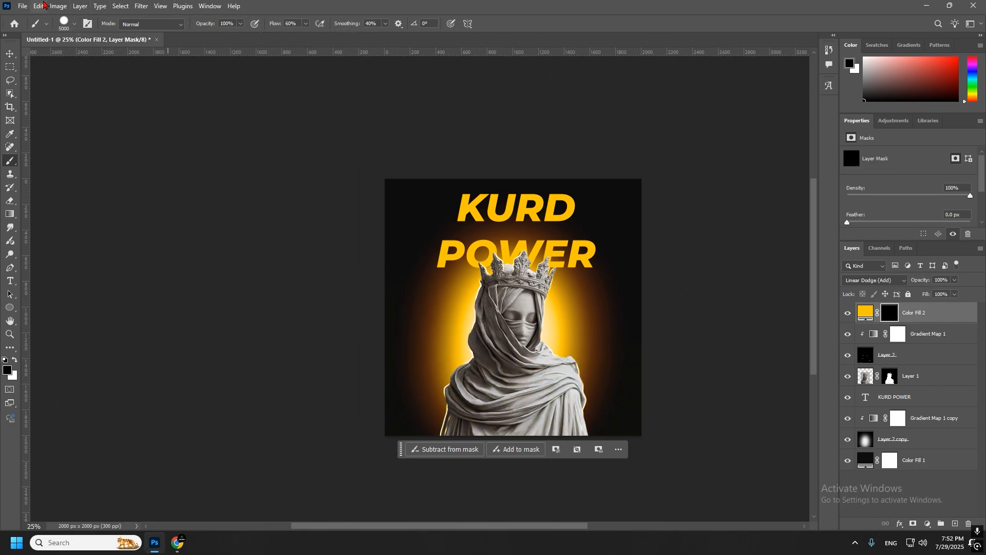
Step: Switch the brush to the Soft Round Pressure Size preset
{"action": "left_click", "coordinate": [75, 25]}
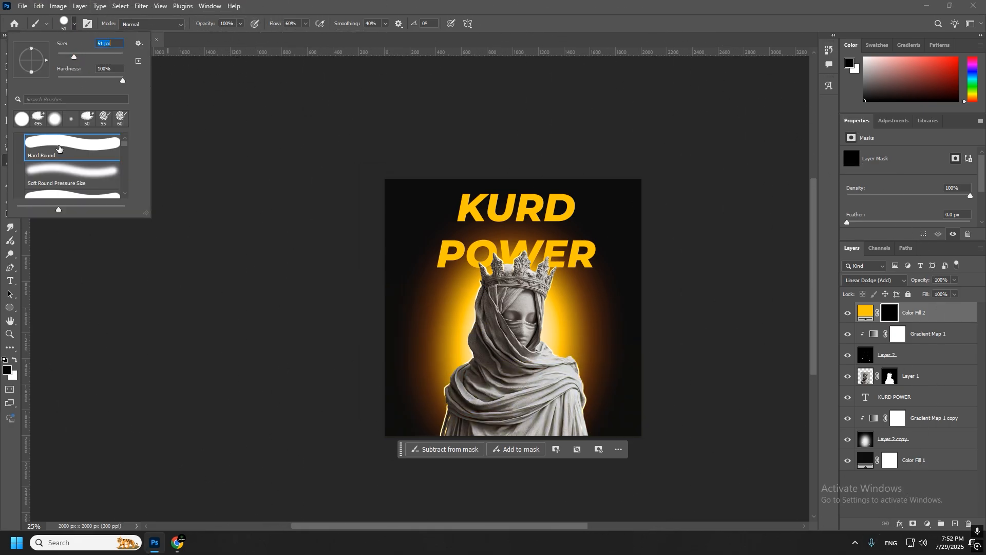
{"action": "left_click", "coordinate": [60, 177]}
{"action": "left_click", "coordinate": [586, 314]}
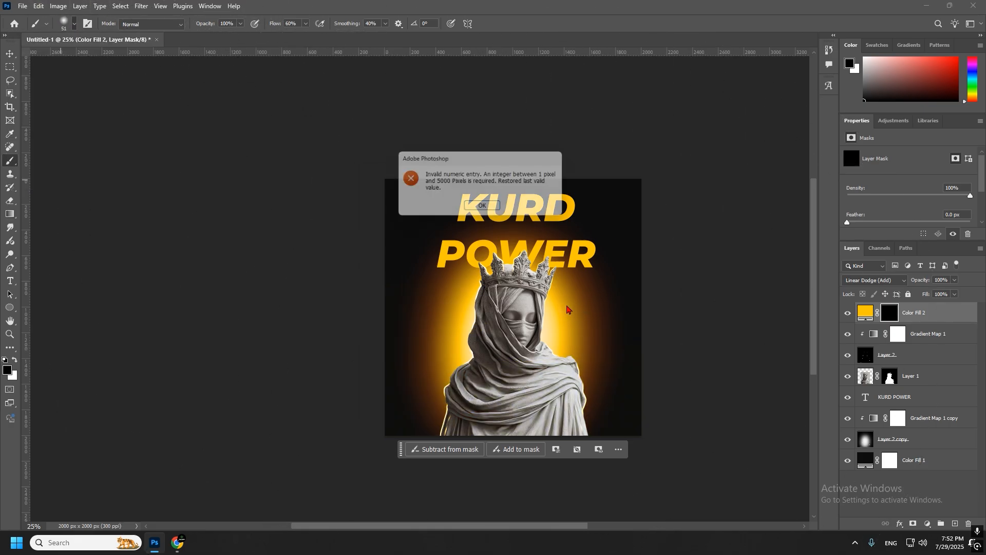
{"action": "left_click", "coordinate": [486, 210]}
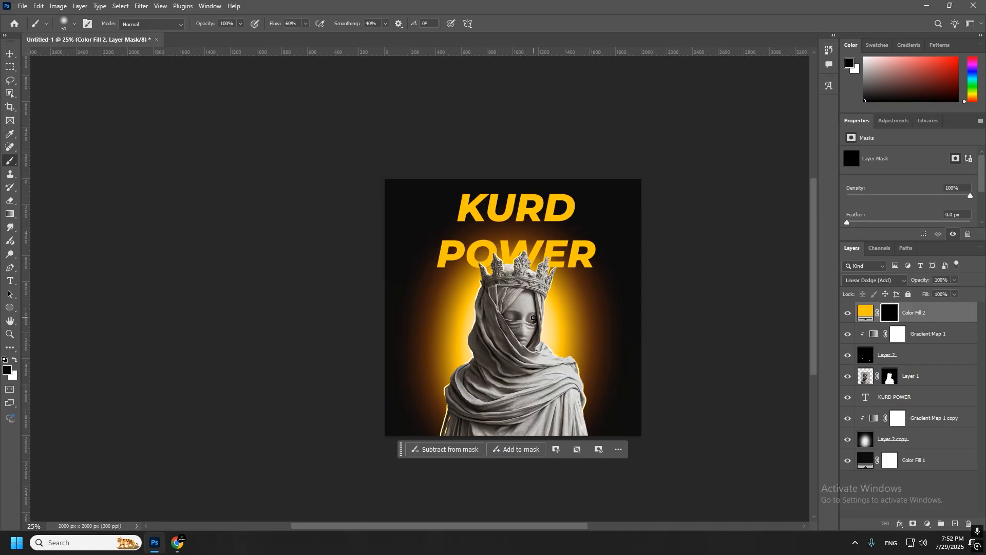
{"action": "left_click", "coordinate": [9, 55]}
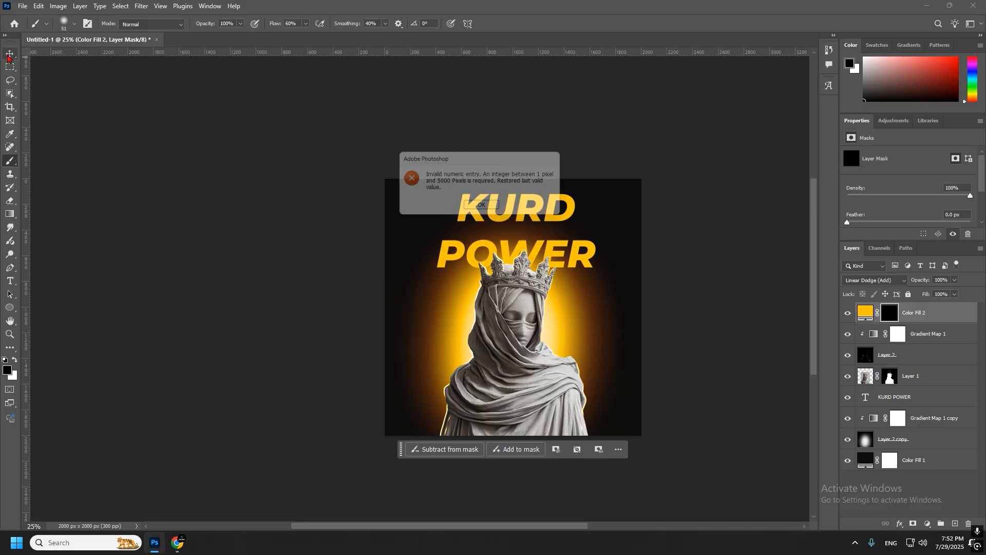
{"action": "left_click", "coordinate": [496, 211]}
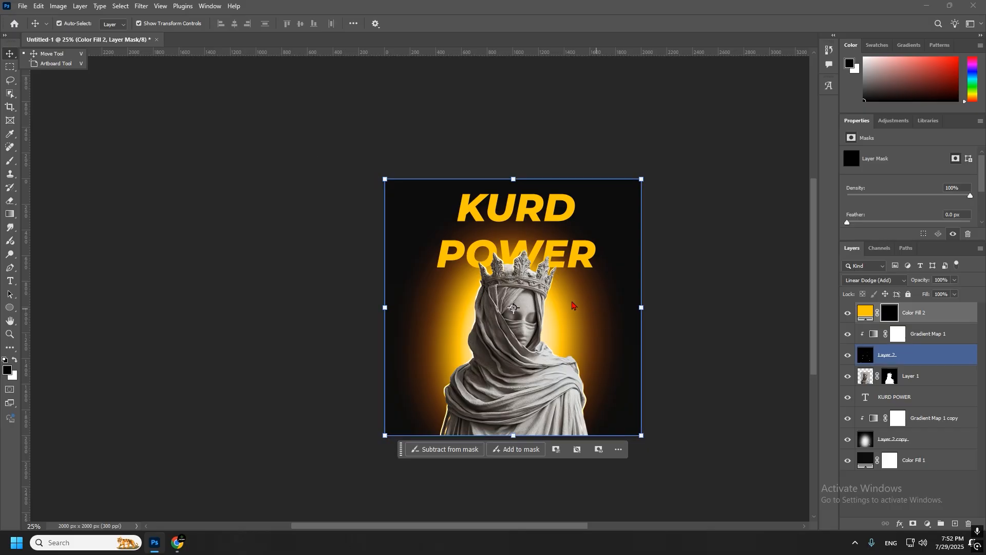
{"action": "left_click", "coordinate": [913, 356]}
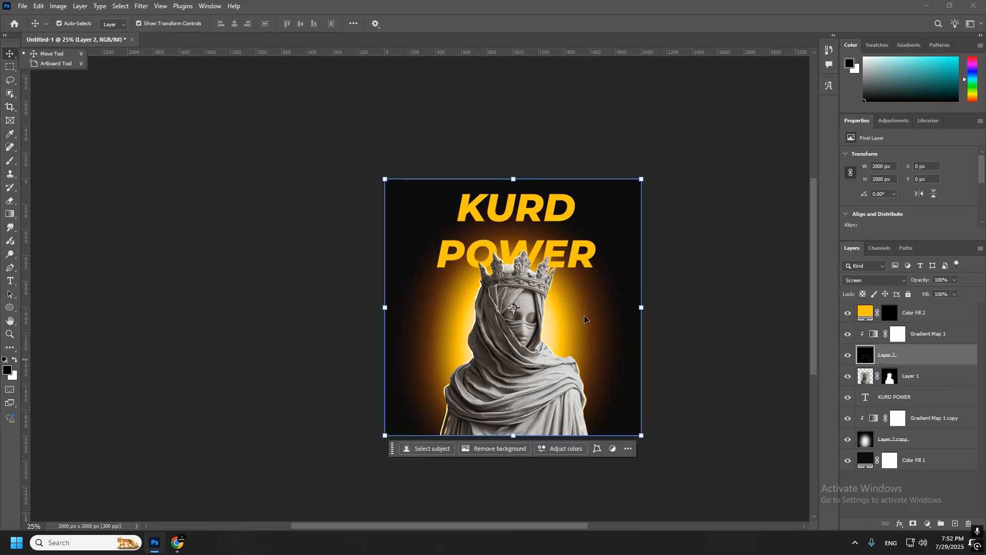
Step: Prepare a soft 800 px brush with white as the foreground color for painting on the Color Fill 2 mask
{"action": "key", "text": "b"}
{"action": "key", "text": "ctrl+plus"}
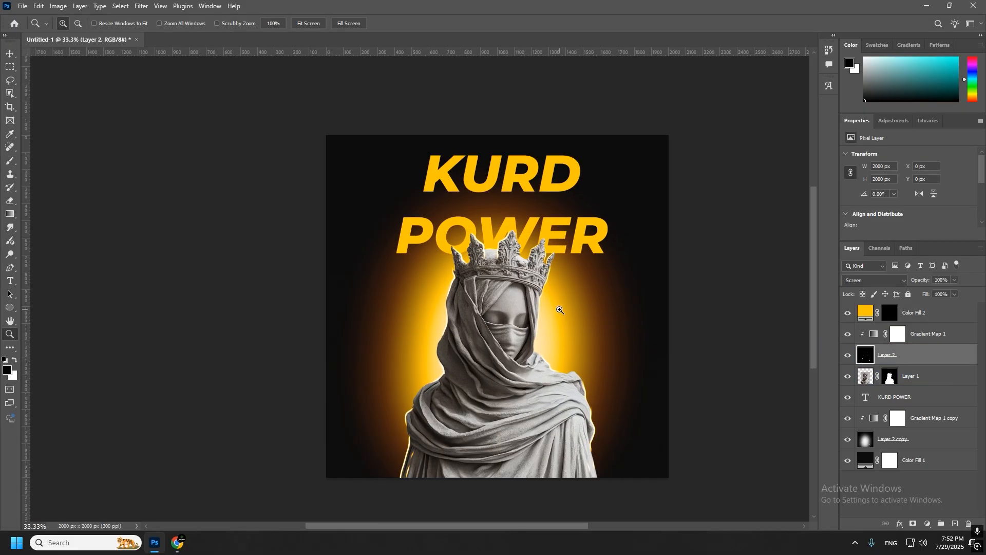
{"action": "key", "text": "ctrl+plus"}
{"action": "left_click", "coordinate": [74, 24]}
{"action": "left_click_drag", "start_coordinate": [85, 53], "coordinate": [111, 58]}
{"action": "key", "text": "x"}
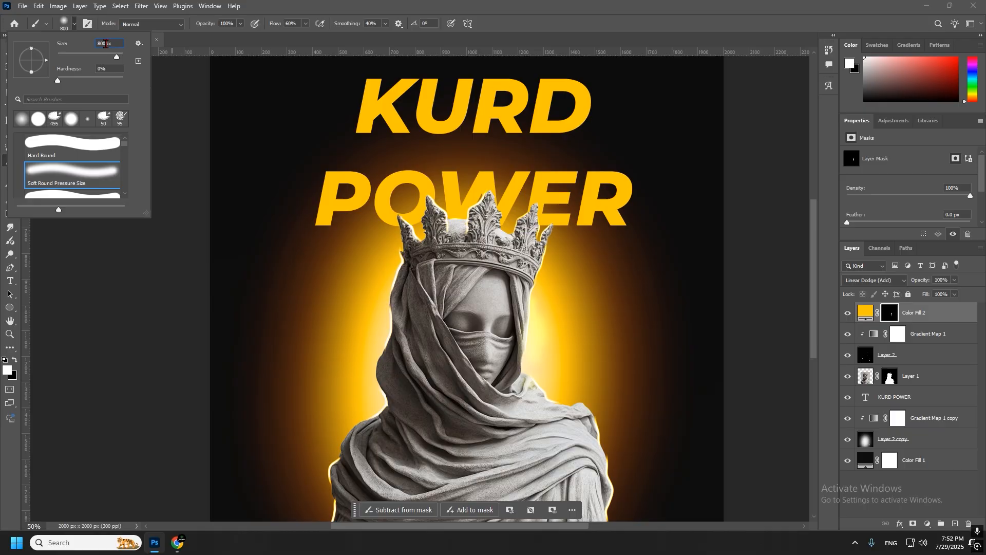
{"action": "key", "text": "Return"}
Step: Try 800 px white soft dabs on the Color Fill 2 mask on both sides of the statue, undoing them
{"action": "left_click", "coordinate": [560, 341]}
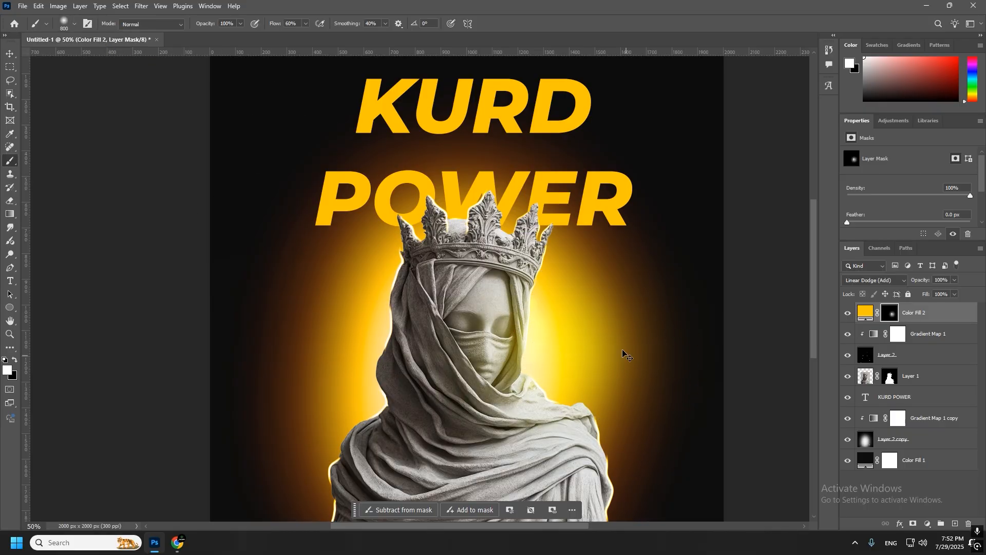
{"action": "key", "text": "ctrl+z"}
{"action": "left_click", "coordinate": [564, 314]}
{"action": "key", "text": "ctrl+z"}
{"action": "left_click", "coordinate": [605, 380]}
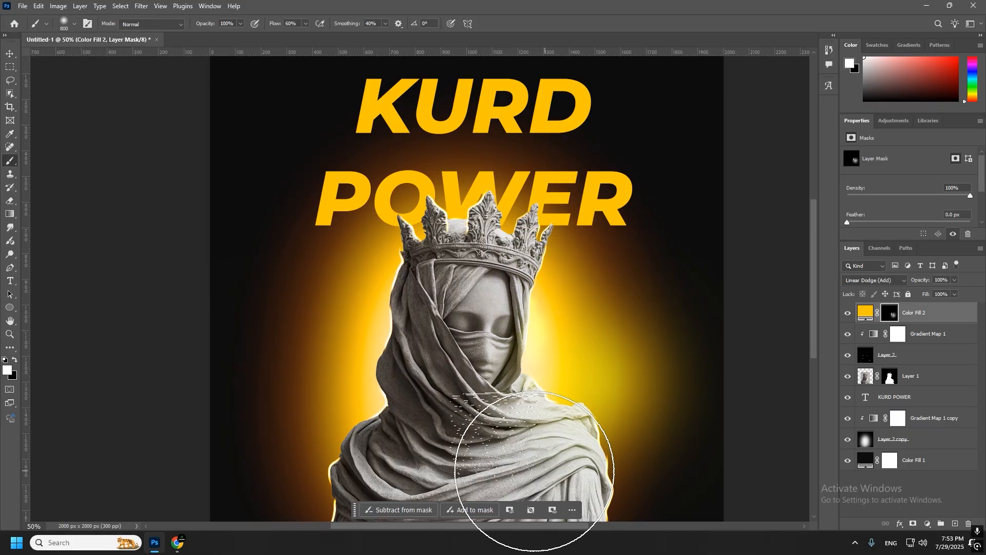
{"action": "left_click", "coordinate": [305, 411]}
{"action": "scroll", "coordinate": [579, 371], "scroll_direction": "down", "scroll_amount": 3}
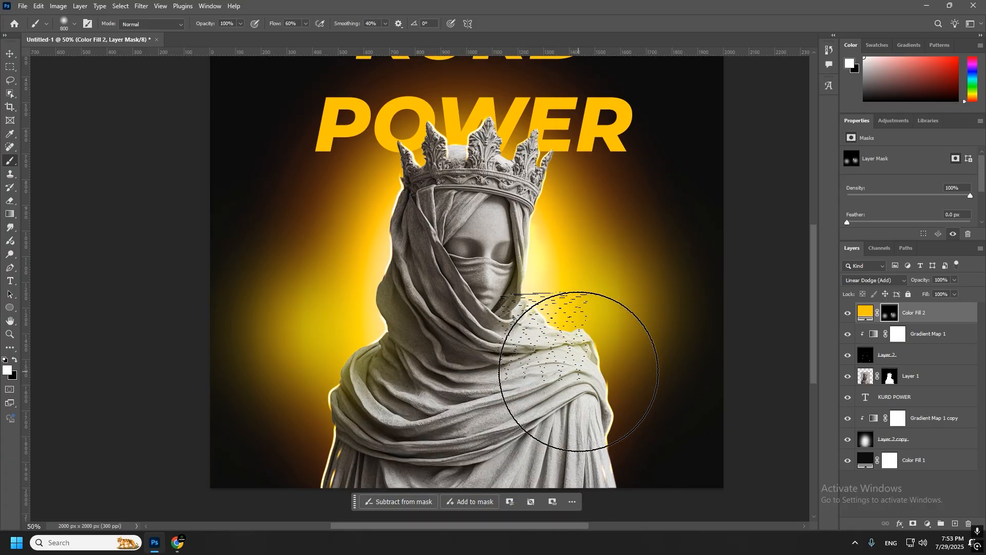
{"action": "scroll", "coordinate": [579, 371], "scroll_direction": "down", "scroll_amount": 1}
{"action": "key", "text": "ctrl+z"}
{"action": "key", "text": "ctrl+z"}
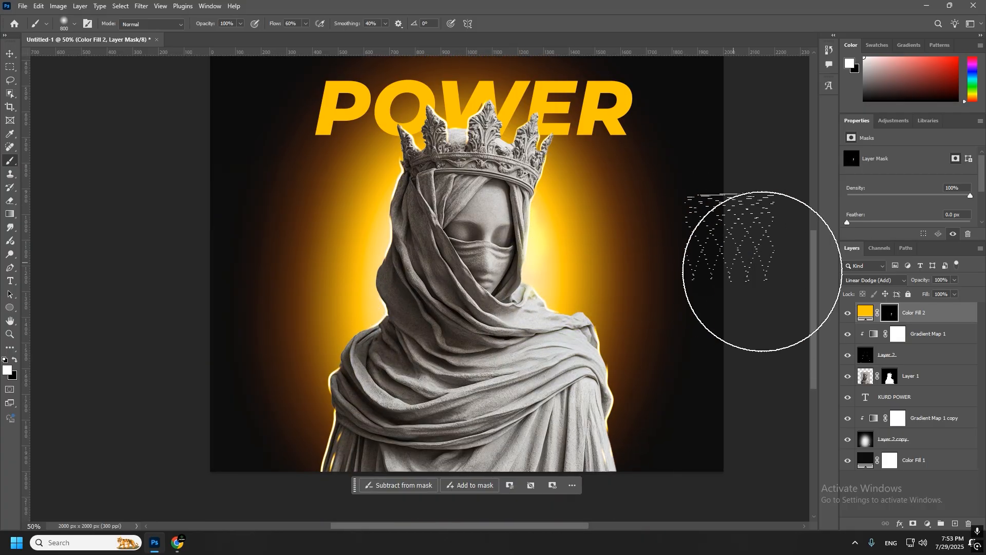
Step: Try recoloring Color Fill 2 to the pale yellow ffde7e sampled from the glow beside the statue's face
{"action": "double_click", "coordinate": [865, 313]}
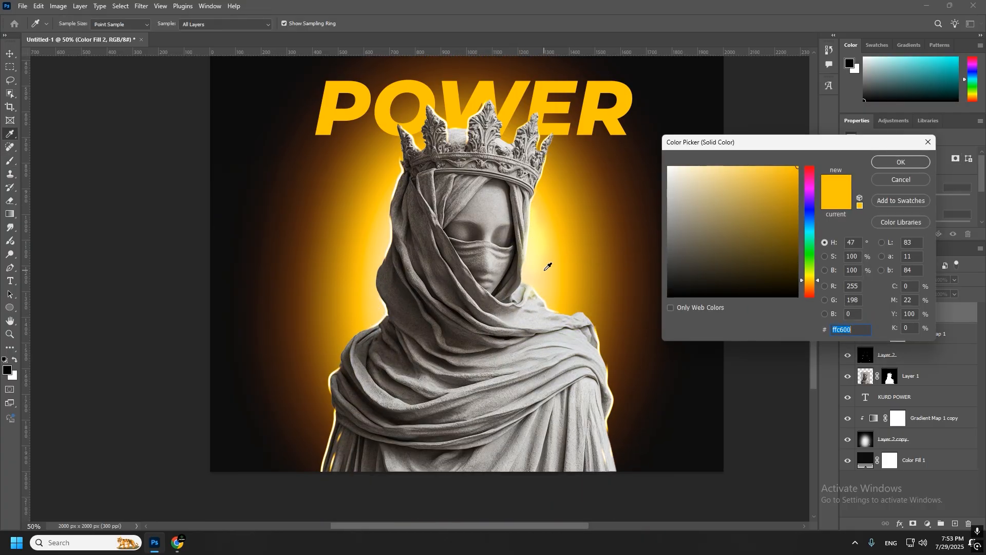
{"action": "left_click", "coordinate": [547, 266]}
{"action": "left_click", "coordinate": [548, 271]}
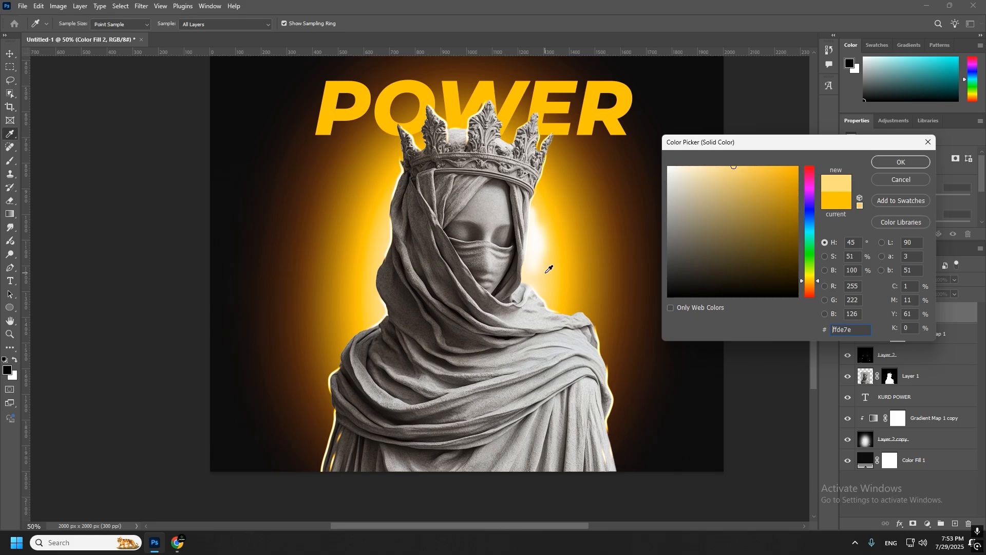
{"action": "left_click", "coordinate": [898, 163]}
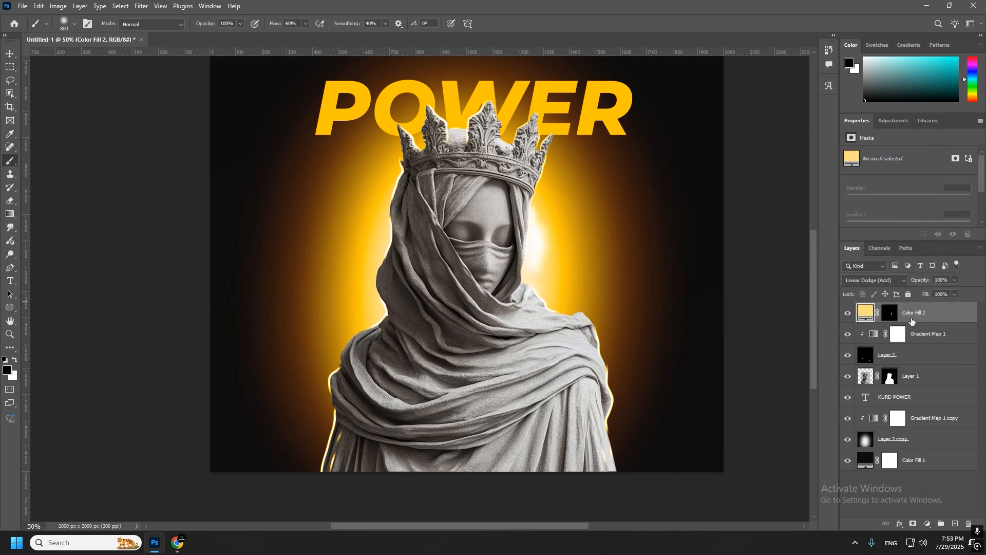
{"action": "left_click", "coordinate": [890, 312]}
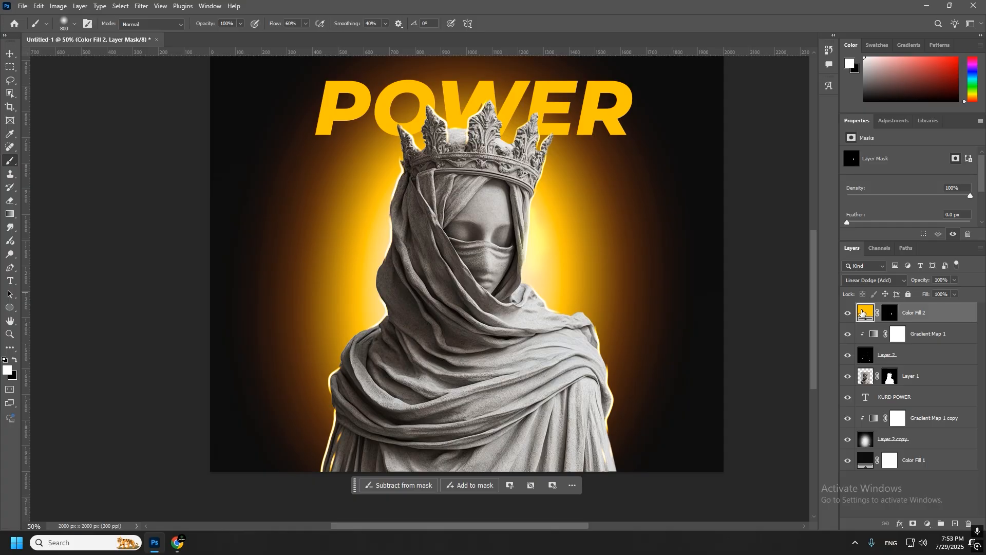
Step: Keep Color Fill 2 at ffc600 and try 800 px white dabs on its mask beside the statue's face, undoing each
{"action": "double_click", "coordinate": [862, 312]}
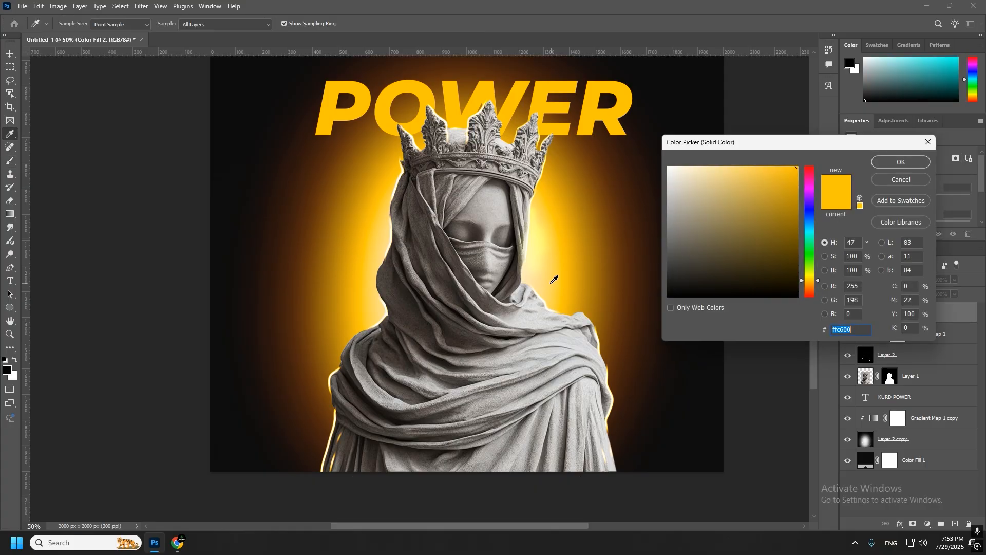
{"action": "left_click", "coordinate": [882, 163]}
{"action": "left_click", "coordinate": [890, 312]}
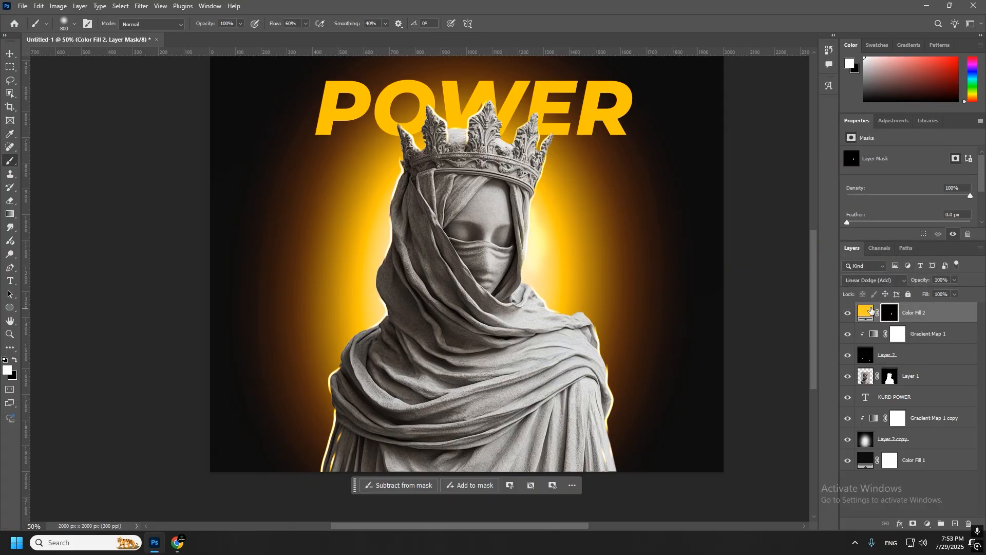
{"action": "mouse_move", "coordinate": [584, 242]}
{"action": "left_mouse_down"}
{"action": "mouse_move", "coordinate": [561, 275]}
{"action": "mouse_move", "coordinate": [581, 305]}
{"action": "left_mouse_up"}
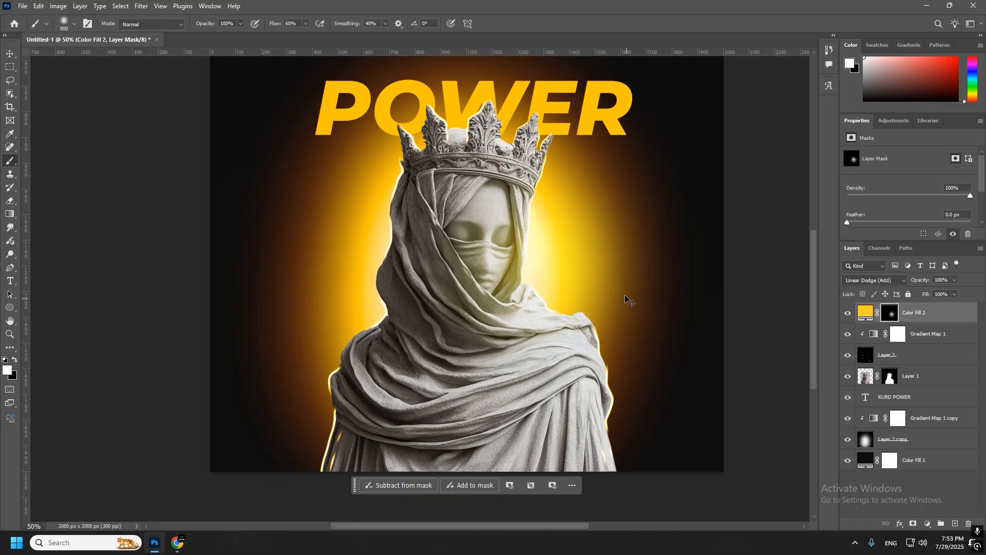
{"action": "key", "text": "ctrl+z"}
{"action": "left_click", "coordinate": [589, 272]}
{"action": "key", "text": "ctrl+z"}
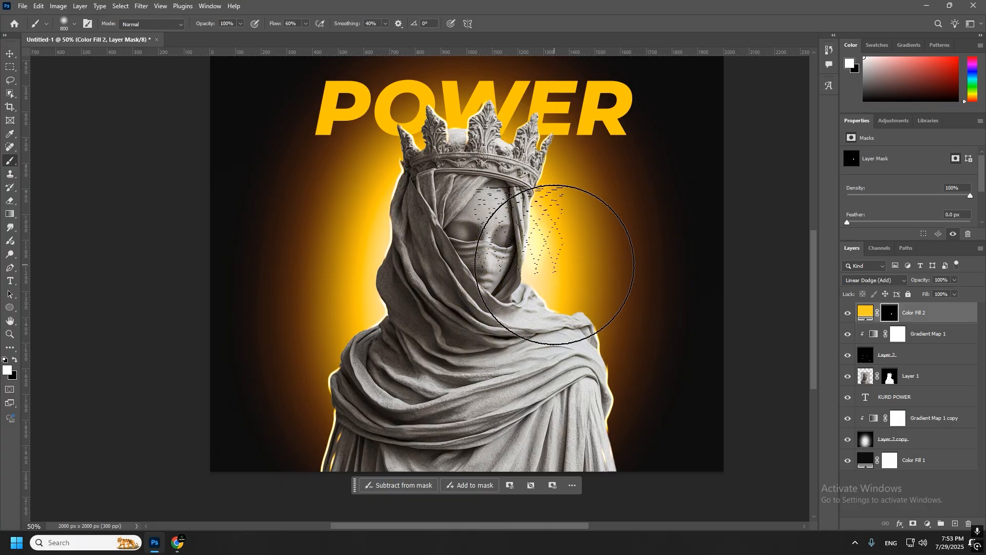
{"action": "left_click", "coordinate": [555, 260]}
{"action": "key", "text": "ctrl+z"}
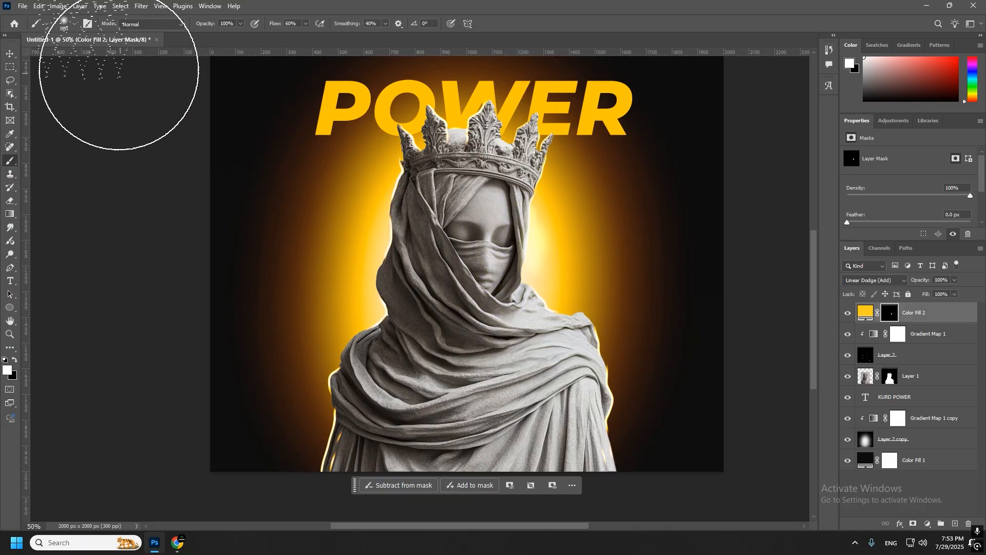
Step: Reduce the soft brush to 464 px and paint white dabs on the Color Fill 2 mask on both sides of the statue
{"action": "left_click", "coordinate": [75, 24]}
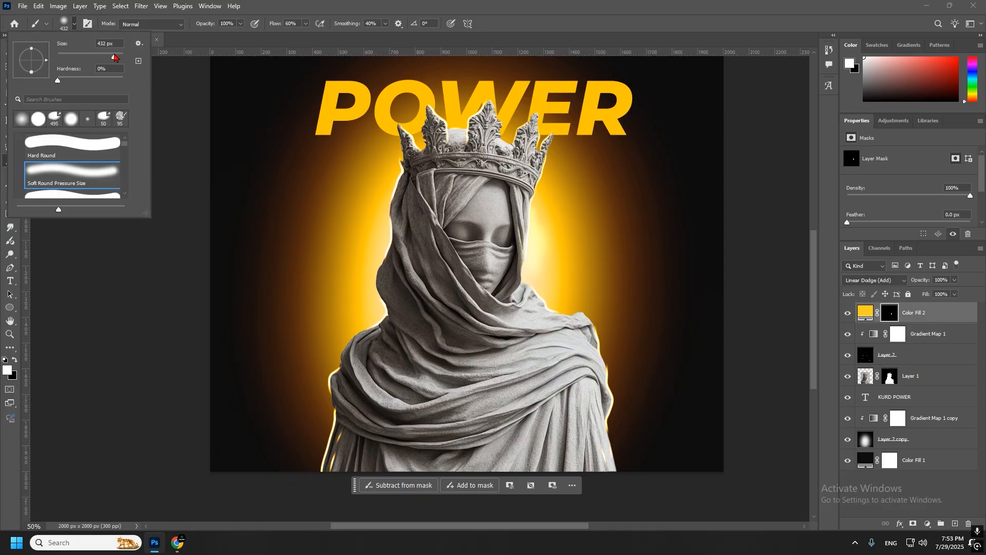
{"action": "left_click", "coordinate": [569, 261]}
{"action": "key", "text": "ctrl+z"}
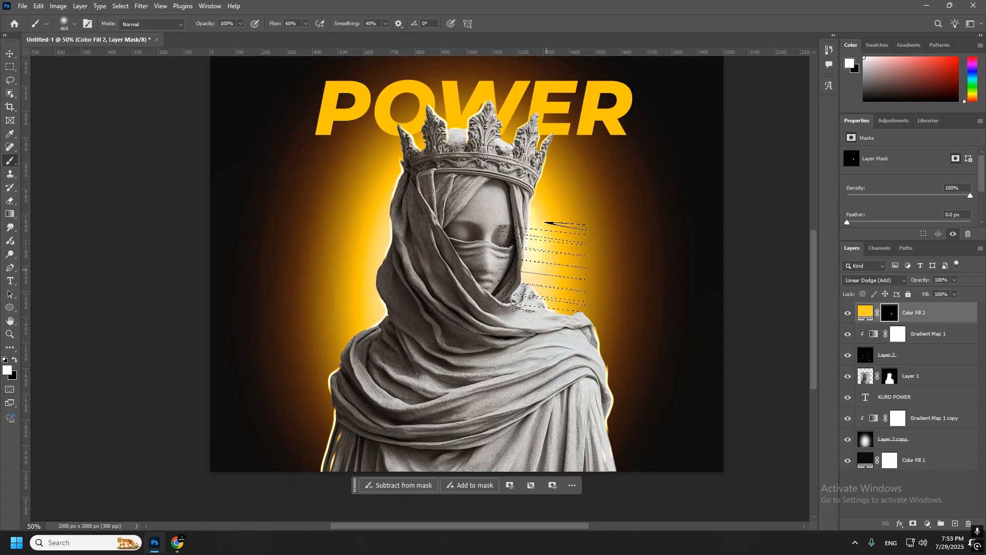
{"action": "left_click", "coordinate": [545, 266]}
{"action": "left_click", "coordinate": [349, 252]}
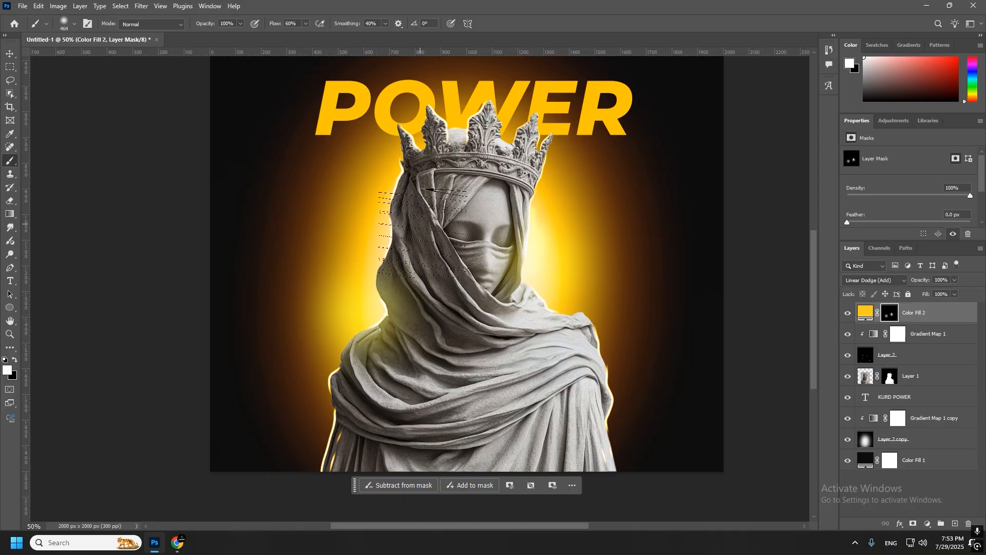
Step: Shrink the soft brush to 152 px and paint white on the Color Fill 2 mask in the gaps between the crown's points
{"action": "key", "text": "ctrl+plus"}
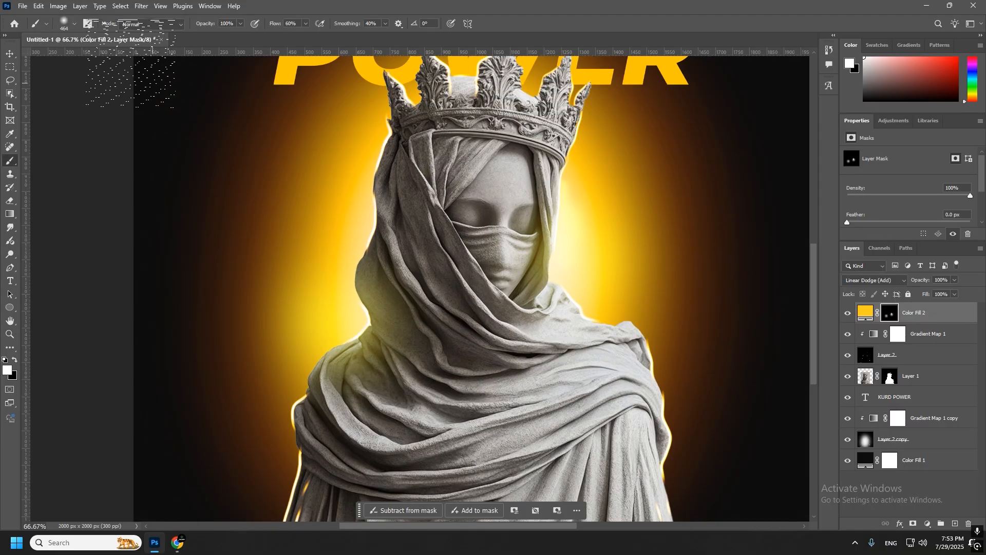
{"action": "left_click", "coordinate": [75, 24]}
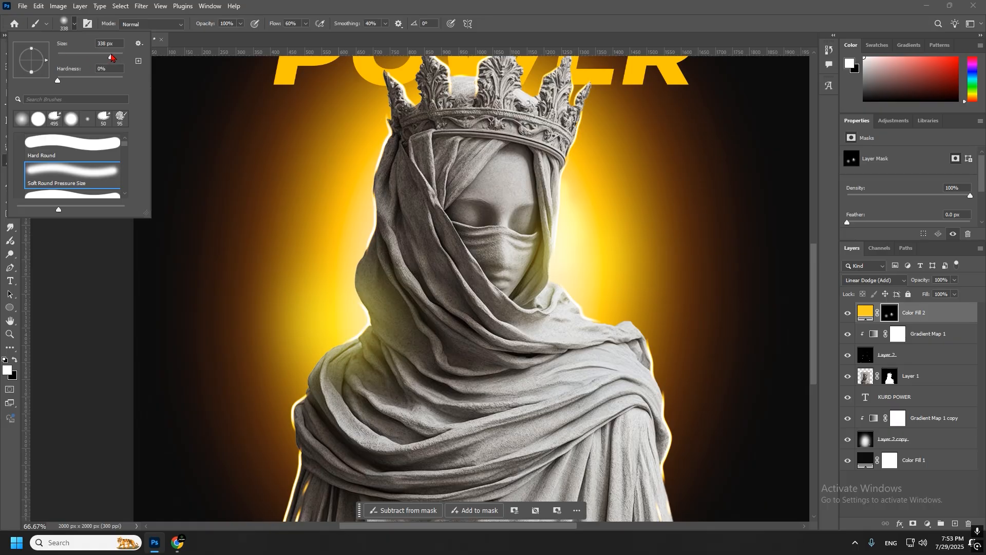
{"action": "left_click", "coordinate": [406, 178]}
{"action": "left_click", "coordinate": [496, 211]}
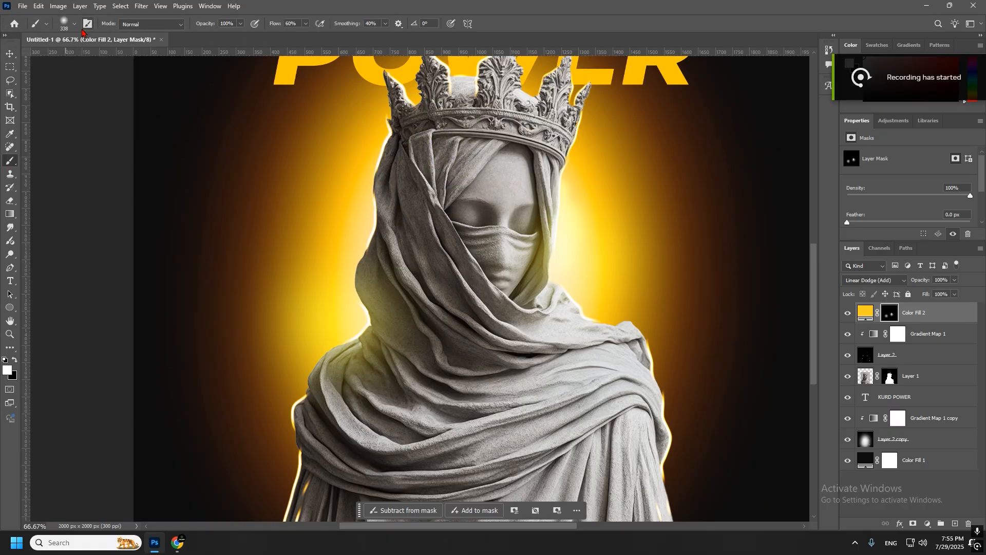
{"action": "left_click", "coordinate": [74, 24]}
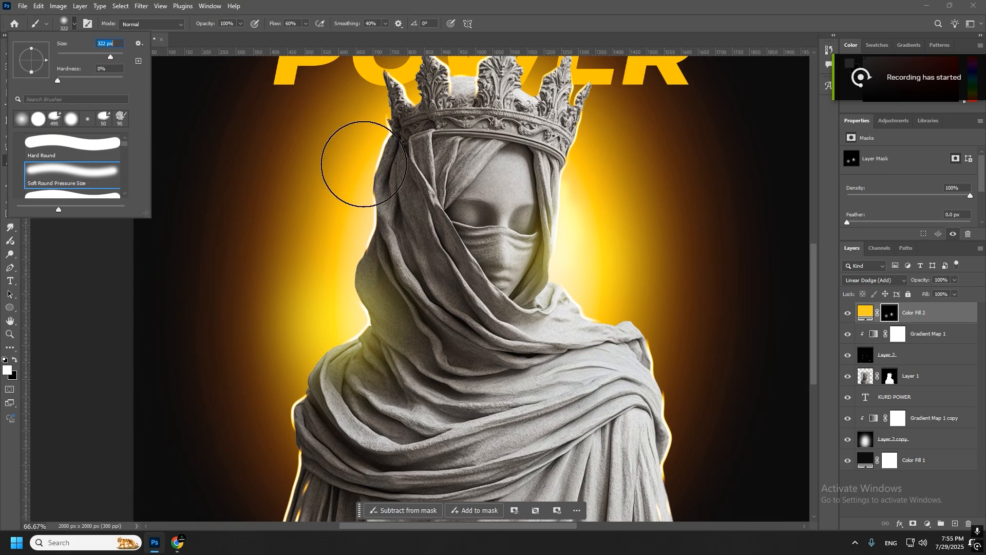
{"action": "left_click_drag", "start_coordinate": [110, 57], "coordinate": [105, 57]}
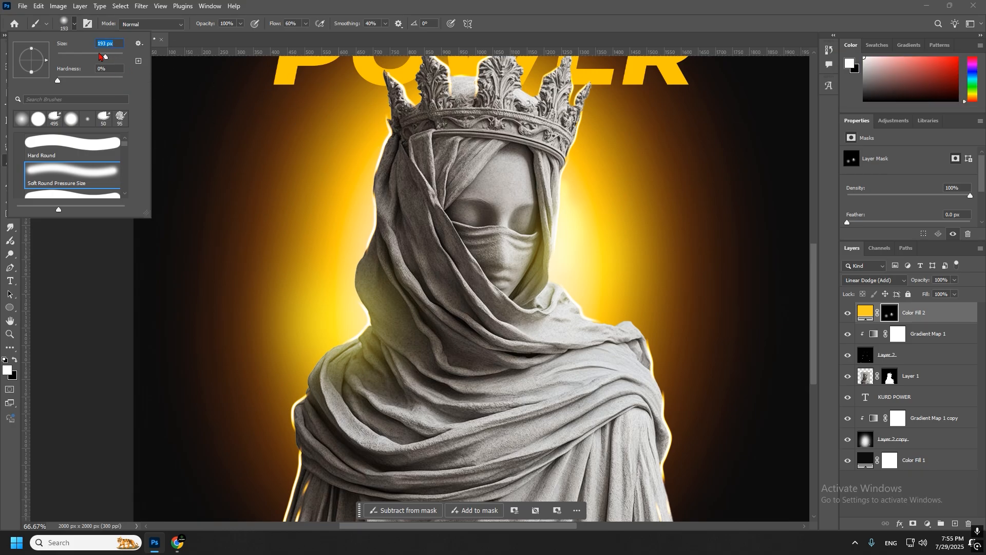
{"action": "left_click", "coordinate": [411, 88]}
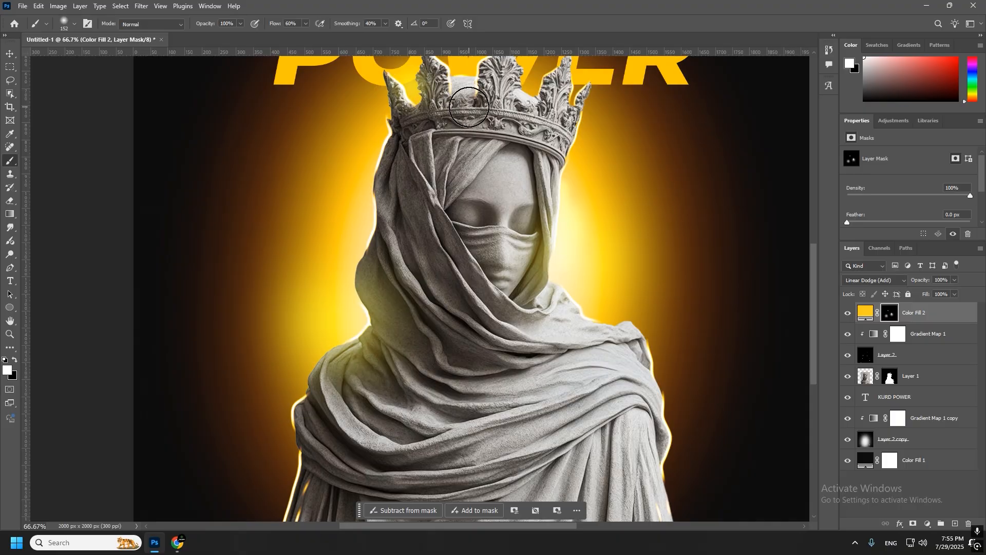
{"action": "scroll", "coordinate": [467, 100], "scroll_direction": "up", "scroll_amount": 2}
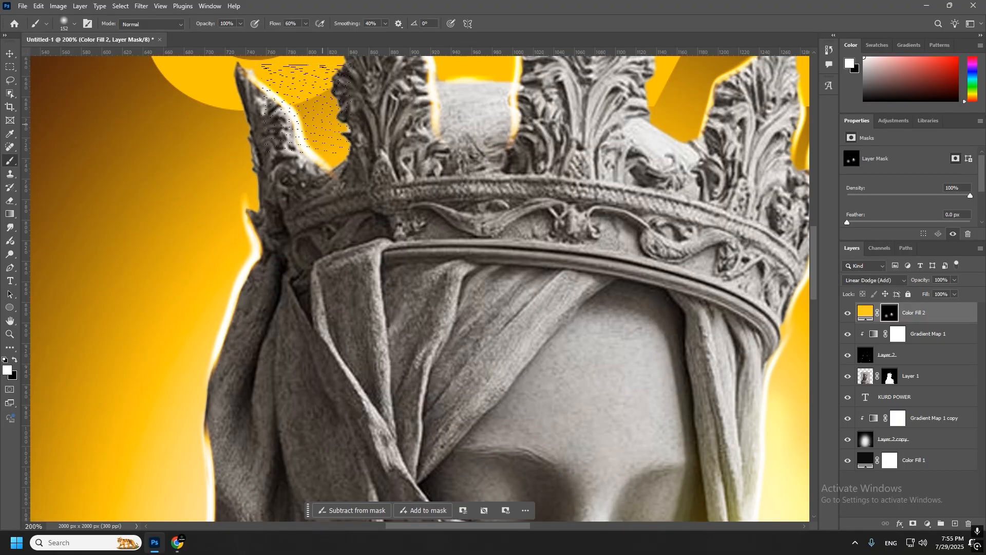
{"action": "left_click_drag", "start_coordinate": [307, 108], "coordinate": [409, 129]}
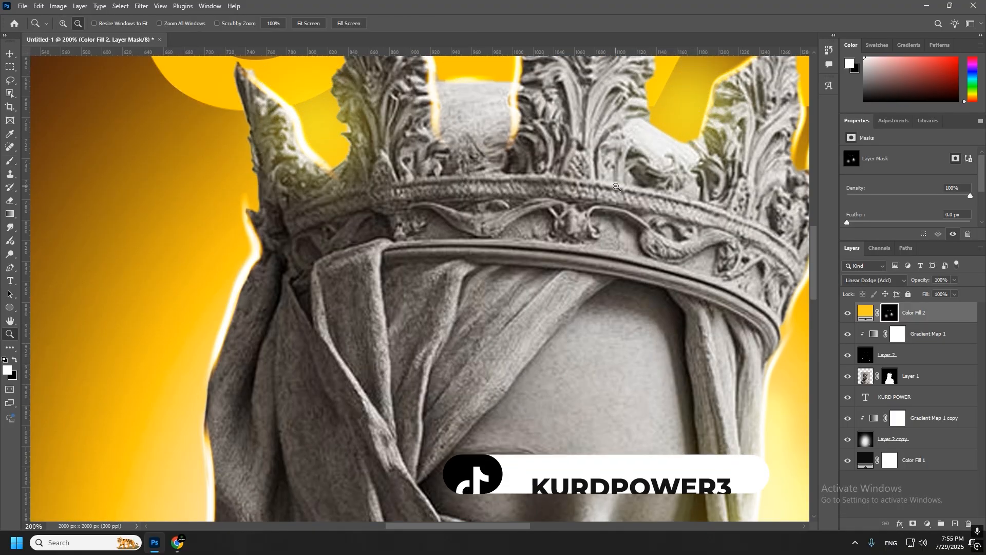
{"action": "scroll", "coordinate": [454, 187], "scroll_direction": "down", "scroll_amount": 2}
{"action": "left_click_drag", "start_coordinate": [454, 188], "coordinate": [402, 178]}
{"action": "key", "text": "z"}
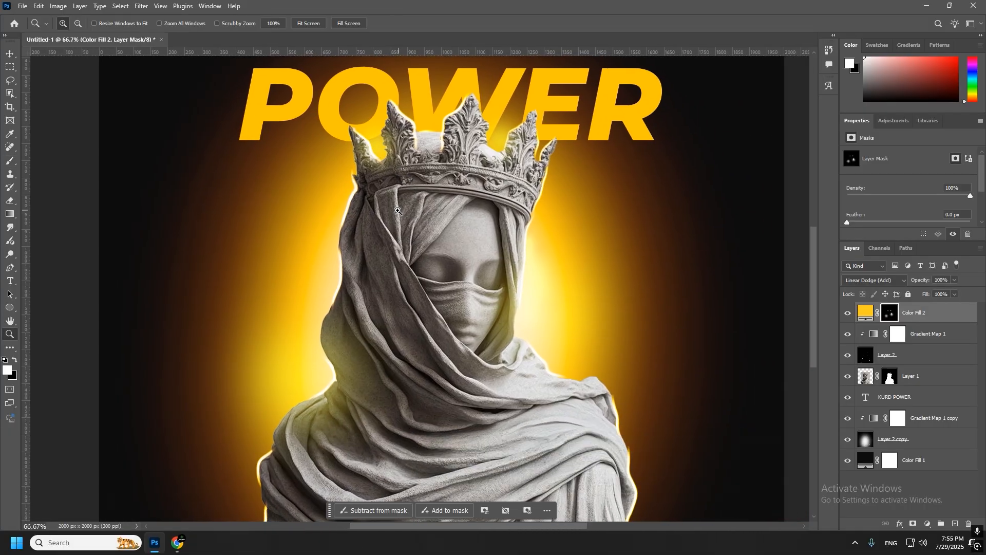
Step: Try a 152 px white dab on the Color Fill 2 mask over the crown's rightmost point and undo it
{"action": "left_click", "coordinate": [395, 209]}
{"action": "left_click", "coordinate": [425, 197]}
{"action": "left_click", "coordinate": [425, 197]}
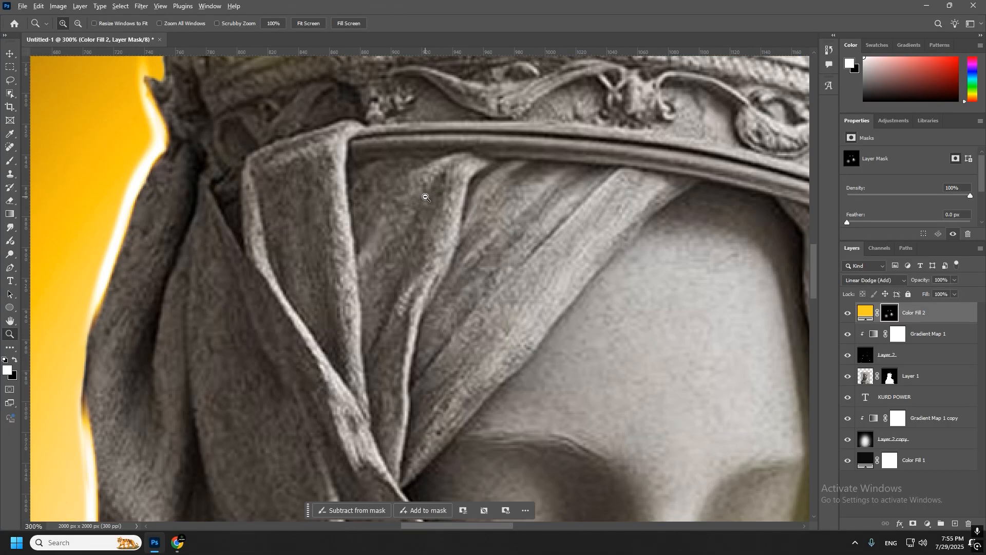
{"action": "left_click", "coordinate": [425, 197], "text": "alt"}
{"action": "left_click", "coordinate": [425, 197], "text": "alt"}
{"action": "key", "text": "b"}
{"action": "left_click_drag", "start_coordinate": [549, 150], "coordinate": [437, 175]}
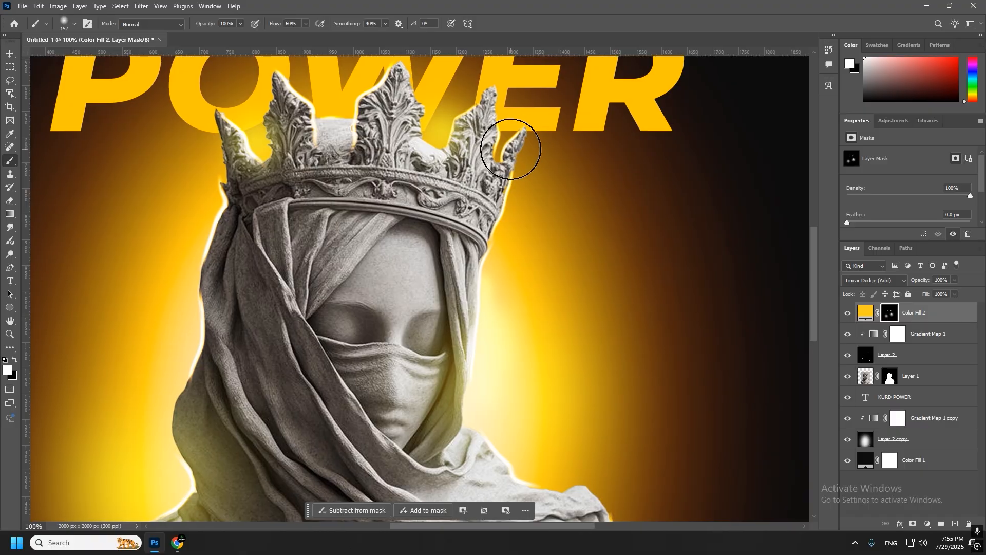
{"action": "left_click", "coordinate": [513, 151]}
{"action": "key", "text": "ctrl+z"}
Step: Reduce the soft brush to 53 px and paint white on the mask in the narrow gap beside the crown's rightmost point
{"action": "key", "text": "z"}
{"action": "left_click", "coordinate": [492, 148]}
{"action": "left_click", "coordinate": [492, 148]}
{"action": "key", "text": "b"}
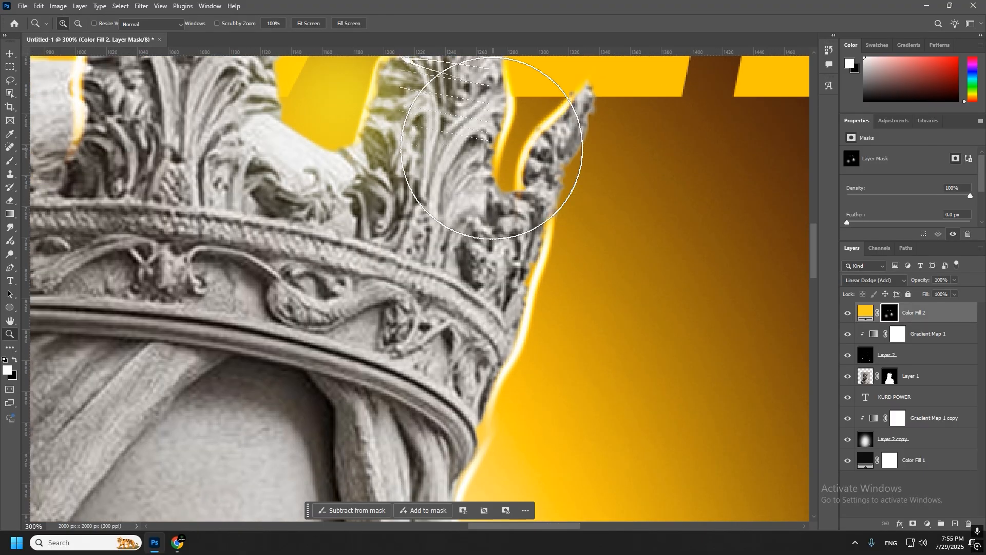
{"action": "left_click", "coordinate": [74, 24]}
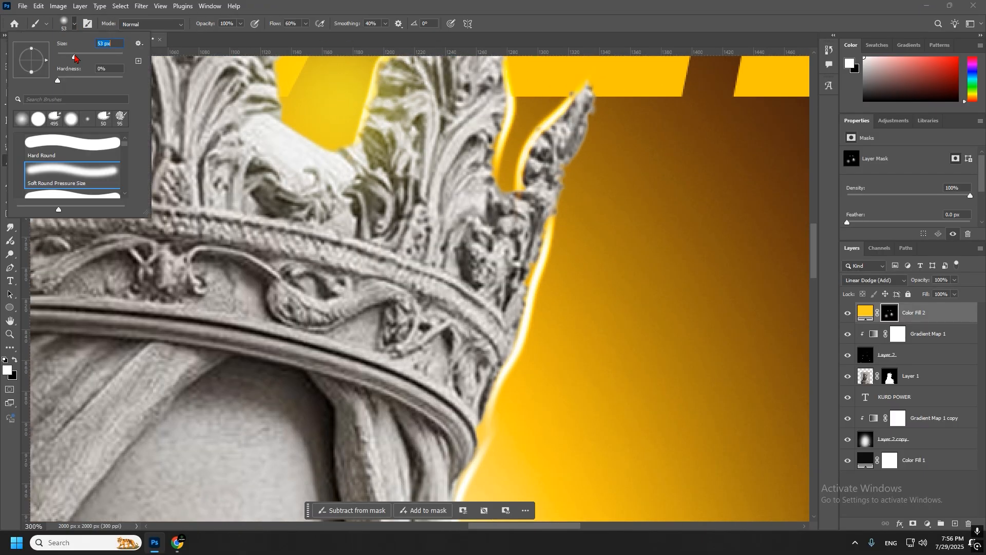
{"action": "key", "text": "Escape"}
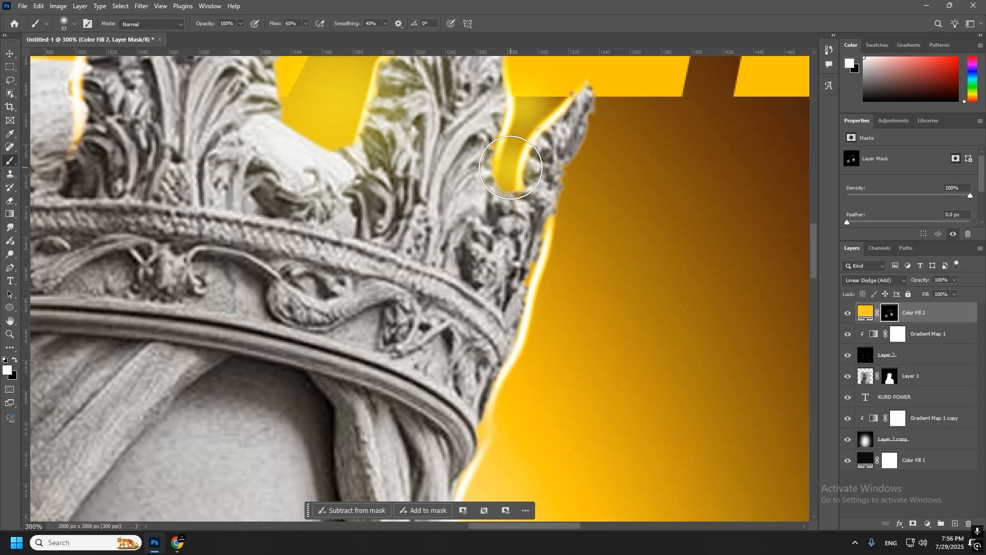
{"action": "key", "text": "z"}
{"action": "left_click", "coordinate": [433, 188], "text": "alt"}
{"action": "left_click", "coordinate": [434, 188], "text": "alt"}
{"action": "left_click", "coordinate": [433, 188], "text": "alt"}
{"action": "key", "text": "b"}
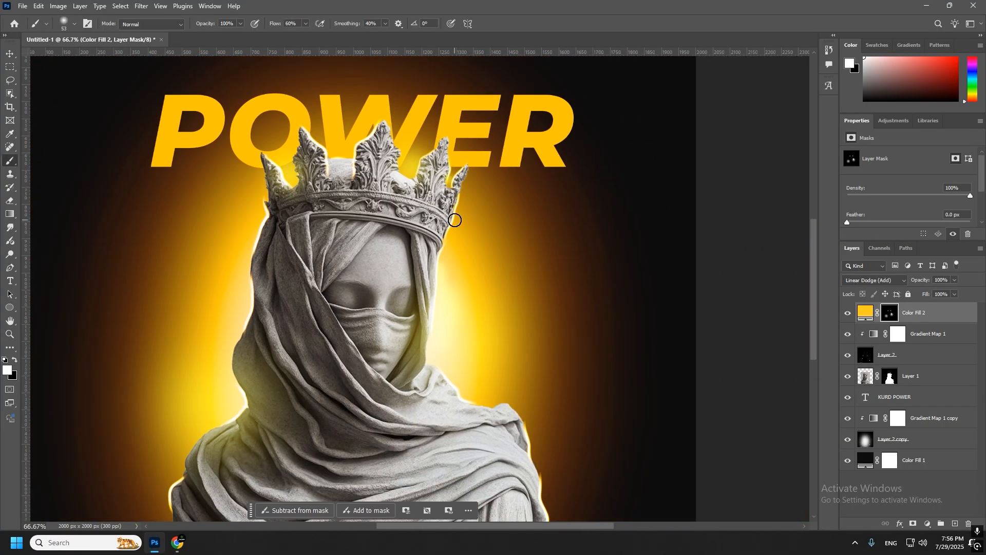
Step: Strengthen the golden light in the crown's narrow rightmost gap with two more 53 px white dabs on the mask
{"action": "key", "text": "z"}
{"action": "left_click", "coordinate": [448, 184]}
{"action": "left_click", "coordinate": [448, 183]}
{"action": "left_click", "coordinate": [448, 183]}
{"action": "left_click", "coordinate": [447, 184]}
{"action": "key", "text": "b"}
{"action": "left_click", "coordinate": [456, 192]}
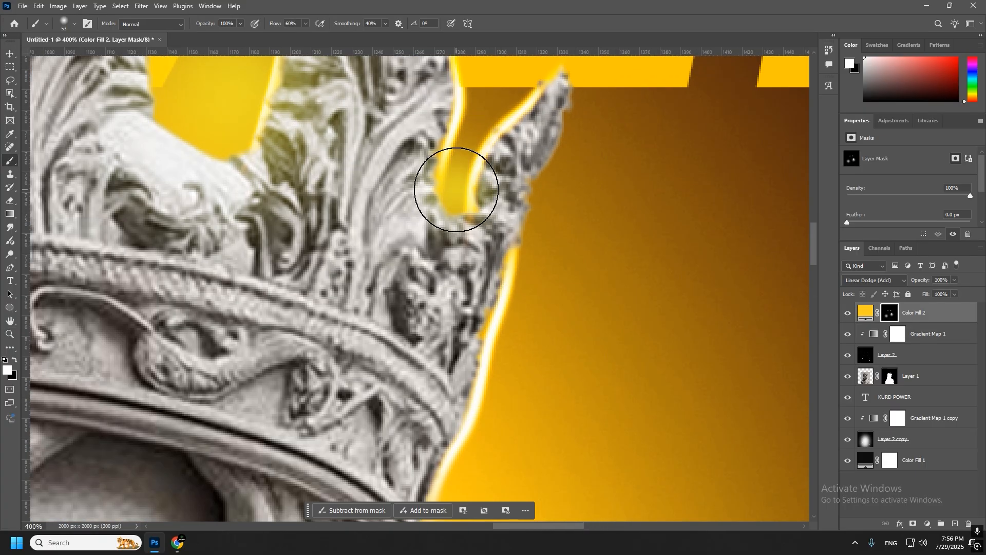
{"action": "left_click", "coordinate": [456, 147]}
Step: Compare the whole poster with Color Fill 2, Gradient Map 1 and Layer 2 hidden and shown again
{"action": "key", "text": "z"}
{"action": "left_click", "coordinate": [401, 238], "text": "alt"}
{"action": "left_click", "coordinate": [401, 238], "text": "alt"}
{"action": "left_click", "coordinate": [400, 238], "text": "alt"}
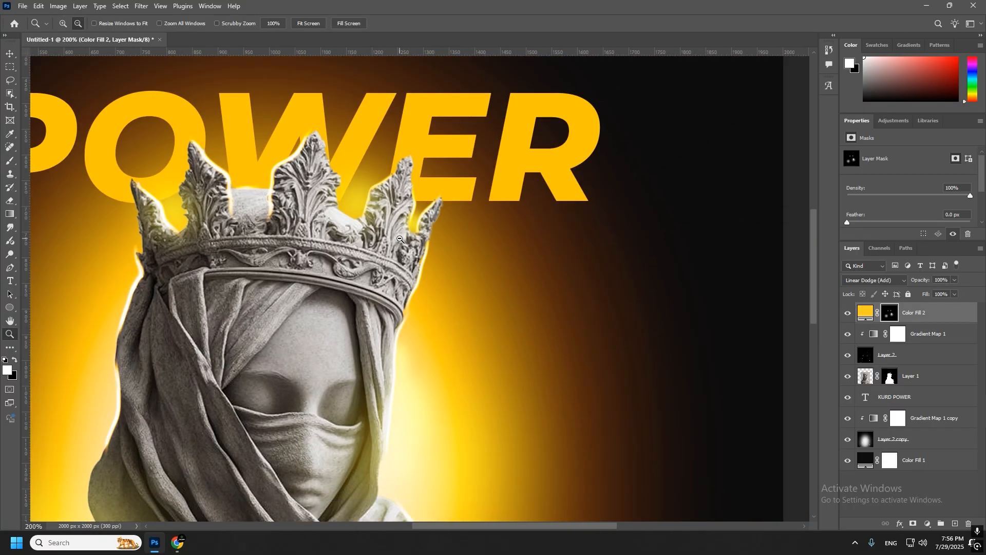
{"action": "left_click", "coordinate": [400, 237], "text": "alt"}
{"action": "key", "text": "b"}
{"action": "mouse_move", "coordinate": [241, 301]}
{"action": "left_mouse_down"}
{"action": "mouse_move", "coordinate": [302, 299]}
{"action": "mouse_move", "coordinate": [423, 258]}
{"action": "left_mouse_up"}
{"action": "key", "text": "z"}
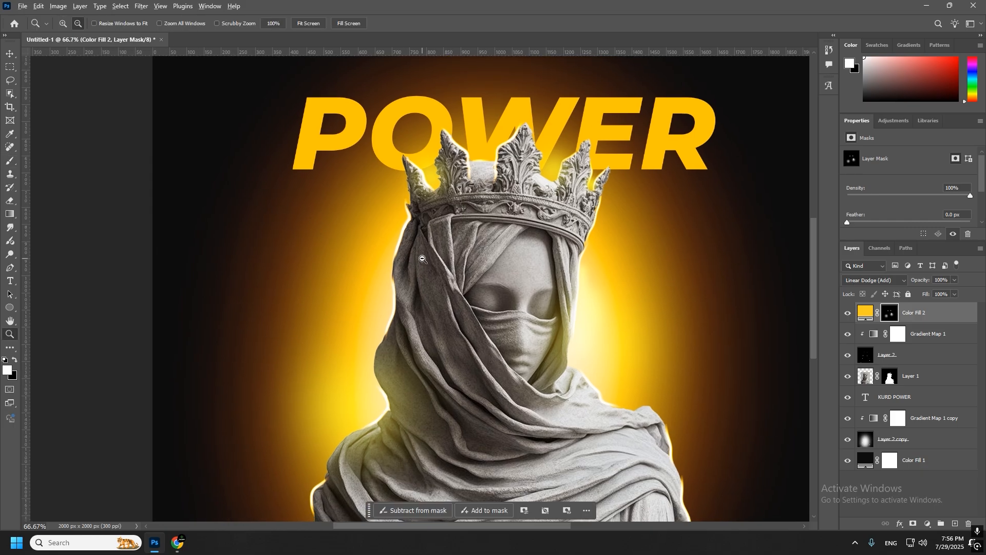
{"action": "left_click", "coordinate": [423, 258], "text": "alt"}
{"action": "left_click", "coordinate": [423, 260], "text": "alt"}
{"action": "key", "text": "b"}
{"action": "left_click", "coordinate": [848, 313]}
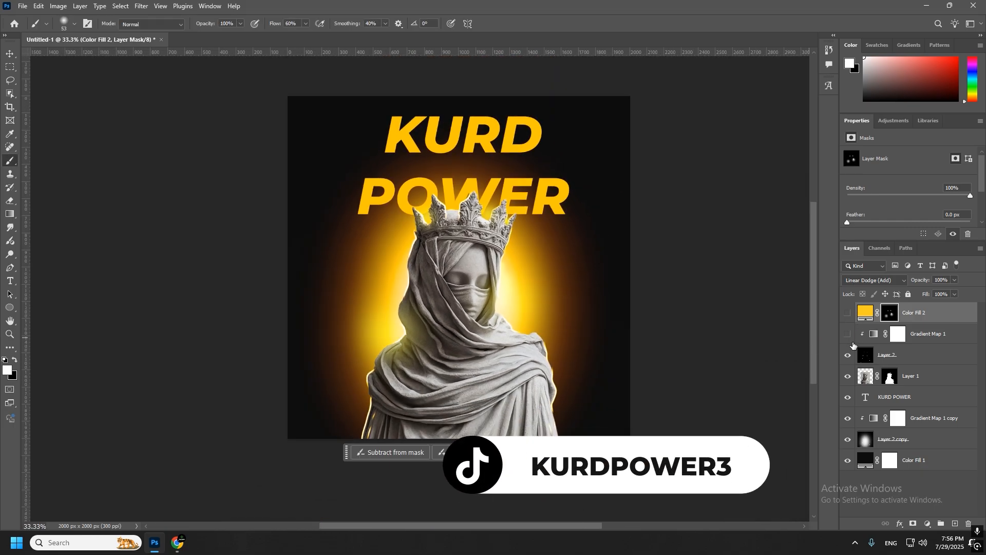
{"action": "left_click", "coordinate": [849, 337]}
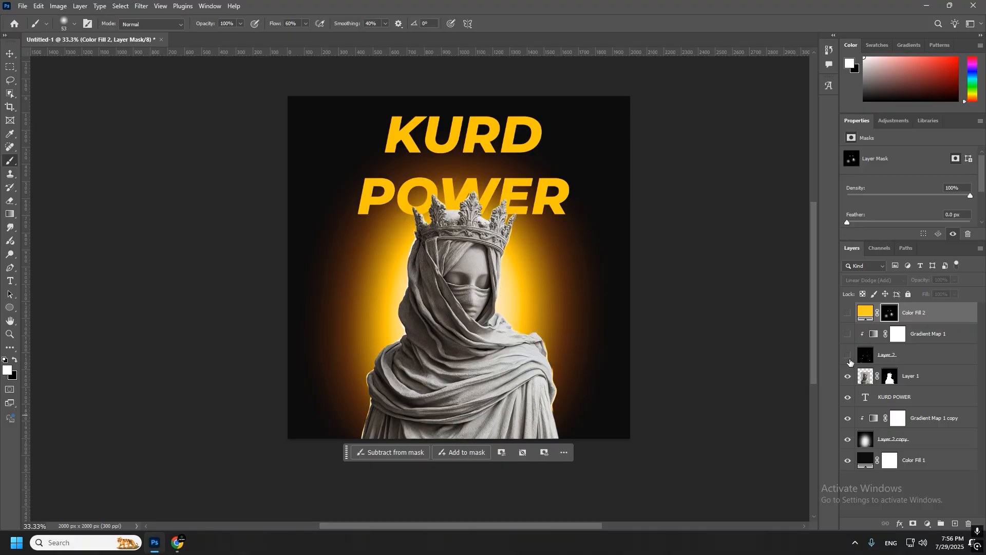
{"action": "left_click", "coordinate": [848, 314]}
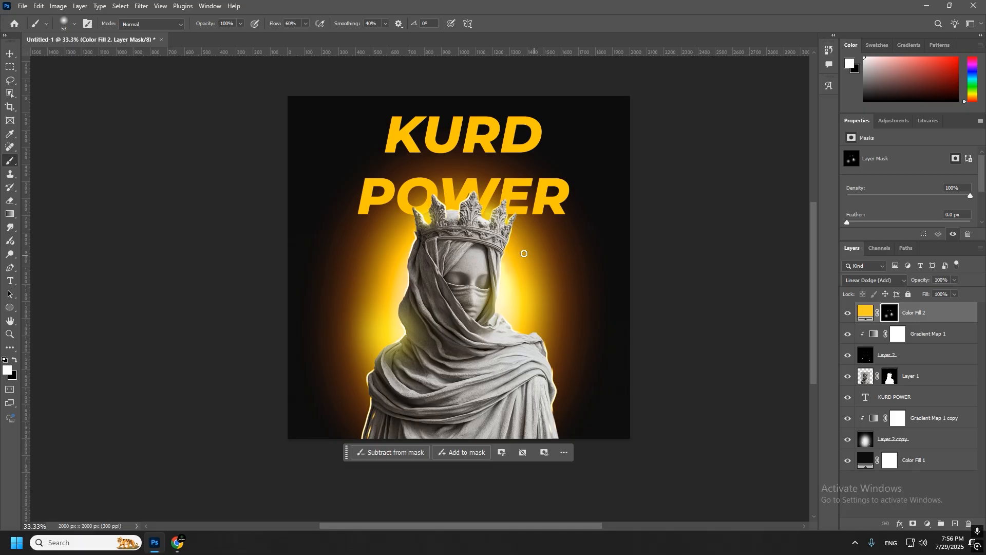
Step: Commit the placed mountain photo pexels-eberhardgross-33148790 behind the statue group and delete the pexels-luis-ruiz-991422 layer
{"action": "left_click", "coordinate": [13, 55]}
{"action": "left_click", "coordinate": [293, 317]}
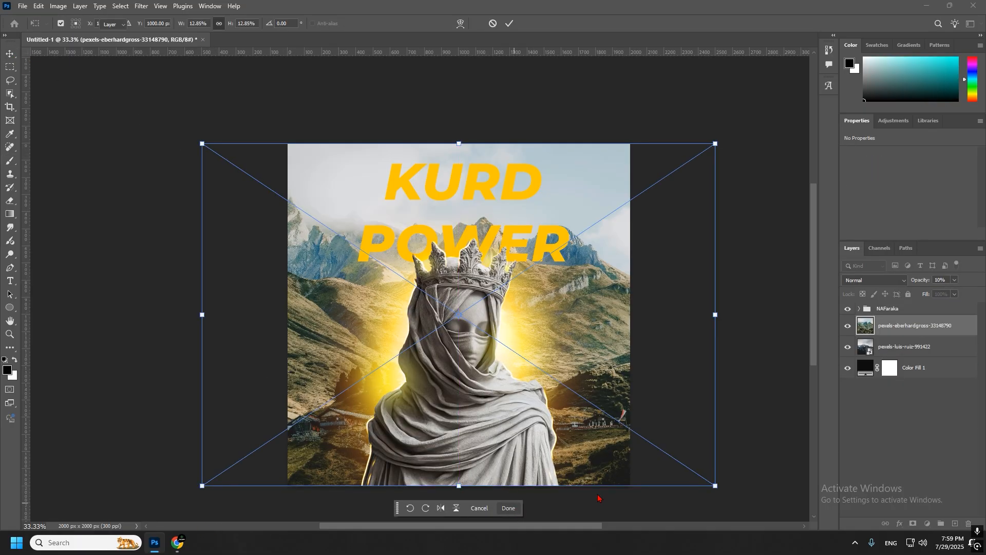
{"action": "key", "text": "Return"}
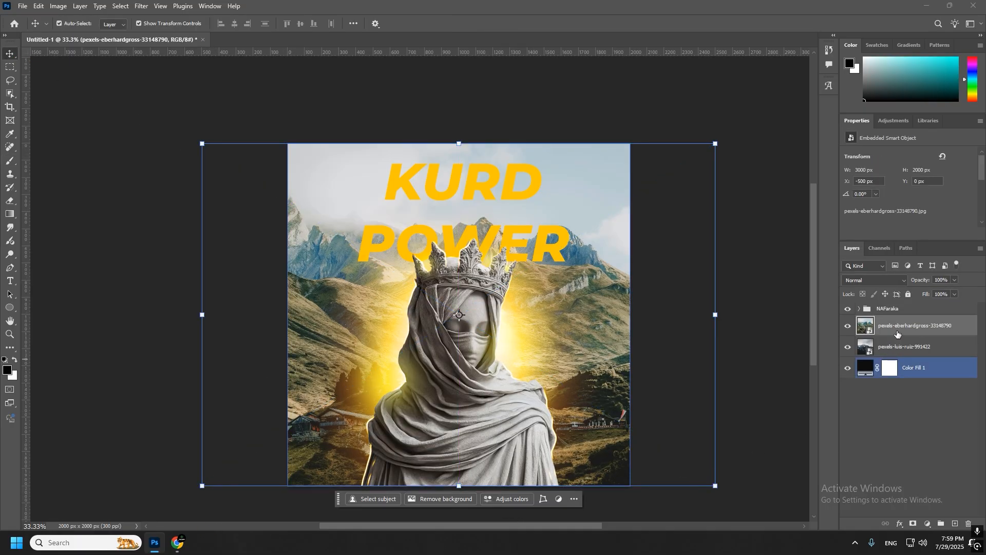
{"action": "left_click_drag", "start_coordinate": [905, 348], "coordinate": [906, 334]}
{"action": "key", "text": "Delete"}
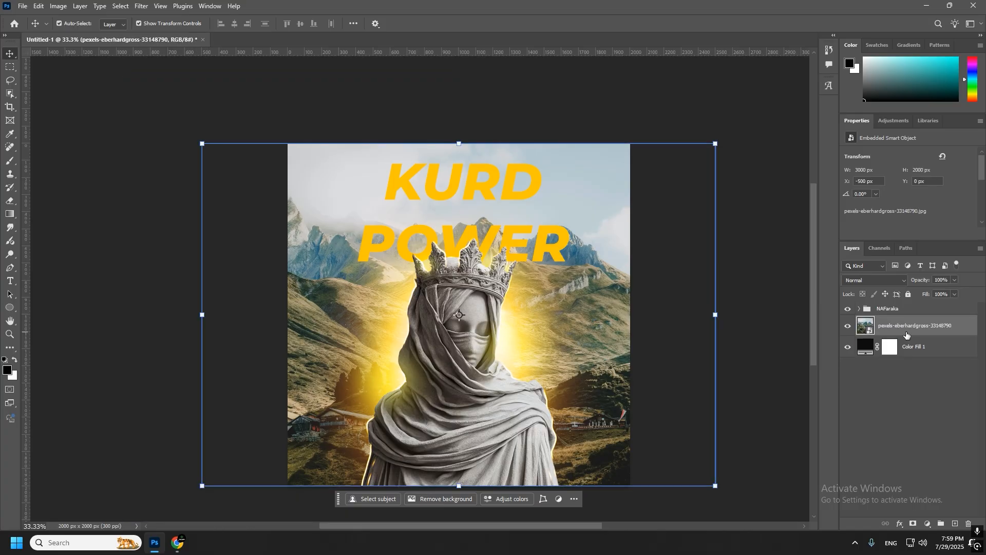
Step: Blend the mountain photo into the dark background using Screen mode at 11% opacity
{"action": "left_click", "coordinate": [955, 280]}
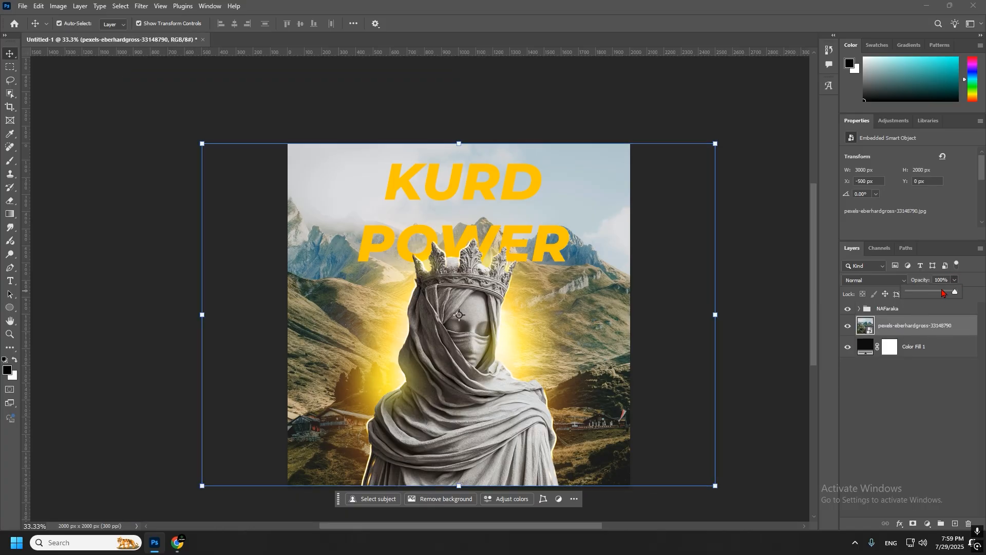
{"action": "left_click_drag", "start_coordinate": [925, 296], "coordinate": [916, 291]}
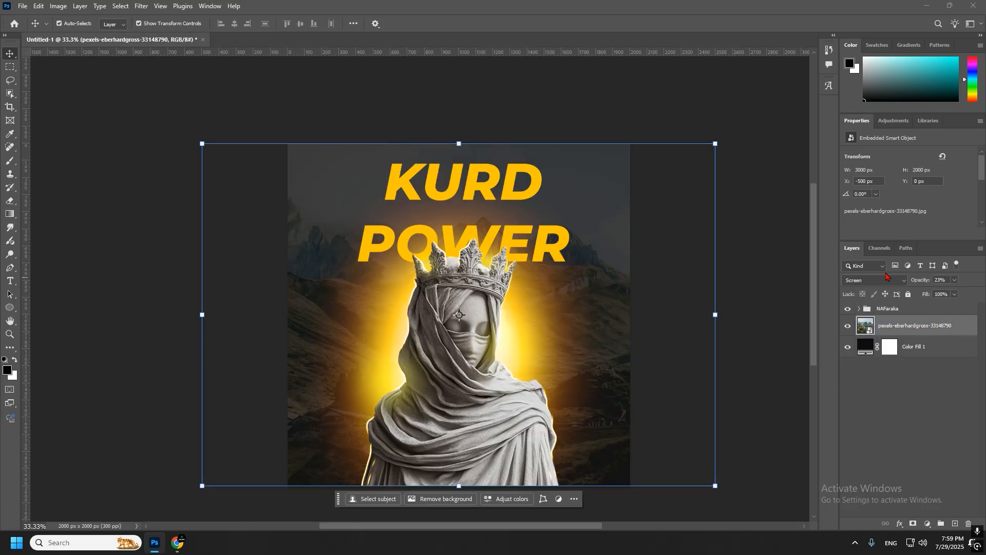
{"action": "left_click", "coordinate": [873, 279]}
{"action": "left_click", "coordinate": [862, 336]}
{"action": "left_click", "coordinate": [954, 281]}
{"action": "left_click_drag", "start_coordinate": [945, 292], "coordinate": [934, 293]}
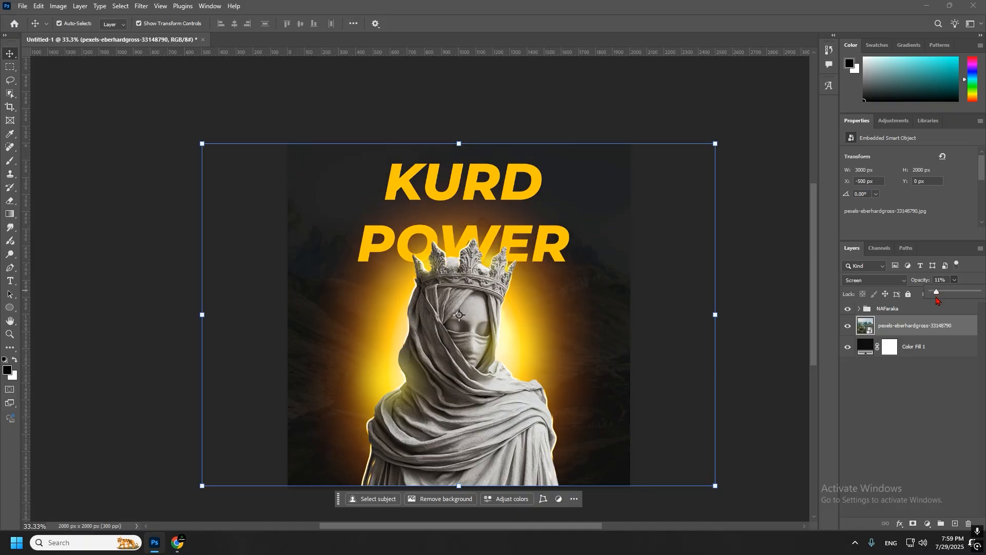
Step: Lower the mountain photo's opacity to 8% and enlarge it from its lower edge so it extends further past the canvas
{"action": "left_click", "coordinate": [937, 281]}
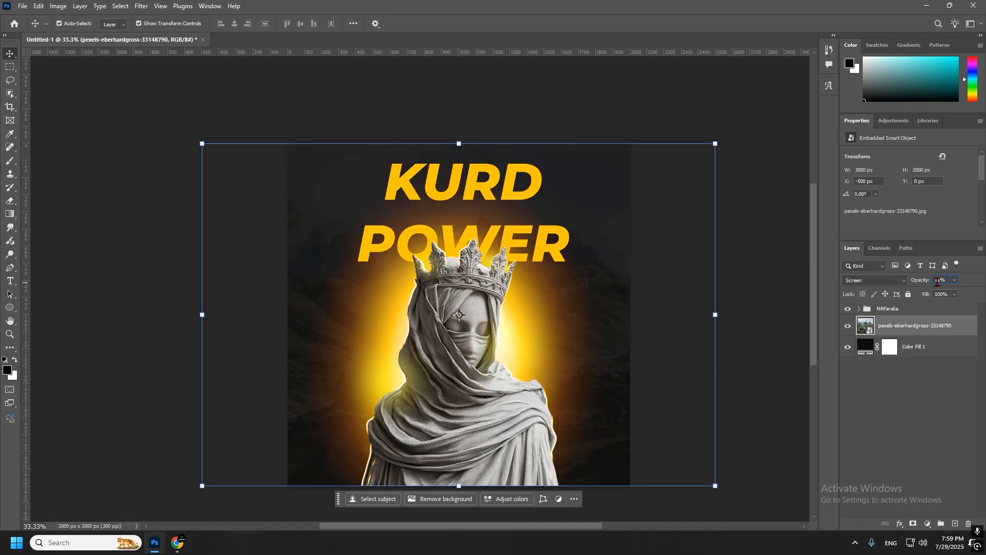
{"action": "type", "text": "8"}
{"action": "left_click", "coordinate": [909, 433]}
{"action": "left_click", "coordinate": [922, 325]}
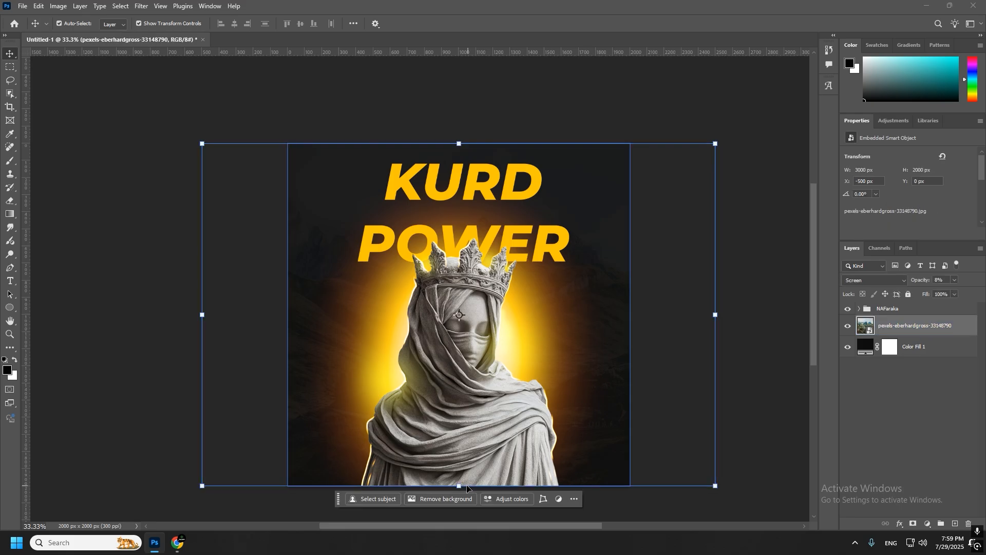
{"action": "left_click_drag", "start_coordinate": [467, 488], "coordinate": [452, 472]}
{"action": "left_click", "coordinate": [507, 495]}
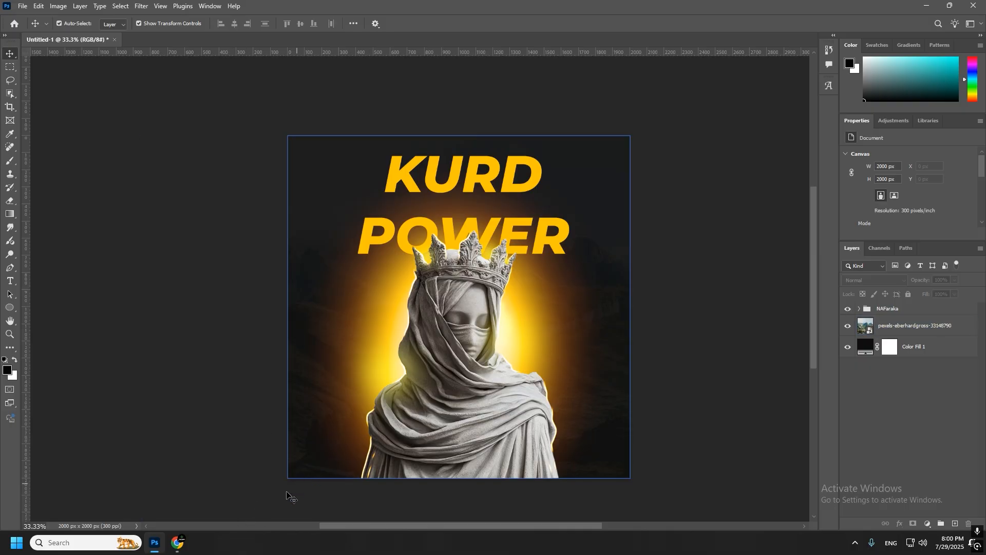
Step: Switch to Chrome and search Google in a new tab for a vintage clock image
{"action": "left_click", "coordinate": [177, 542]}
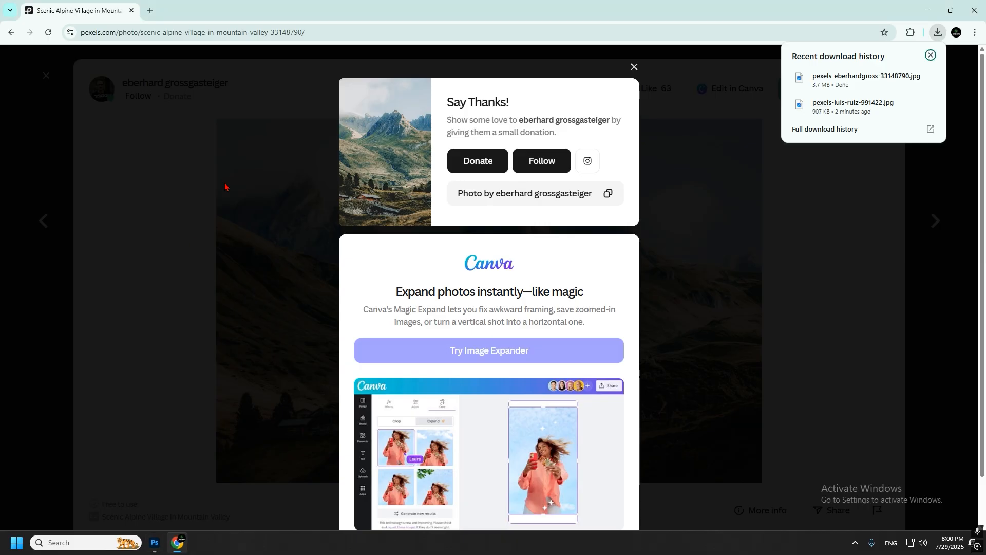
{"action": "left_click", "coordinate": [150, 11]}
{"action": "type", "text": "time"}
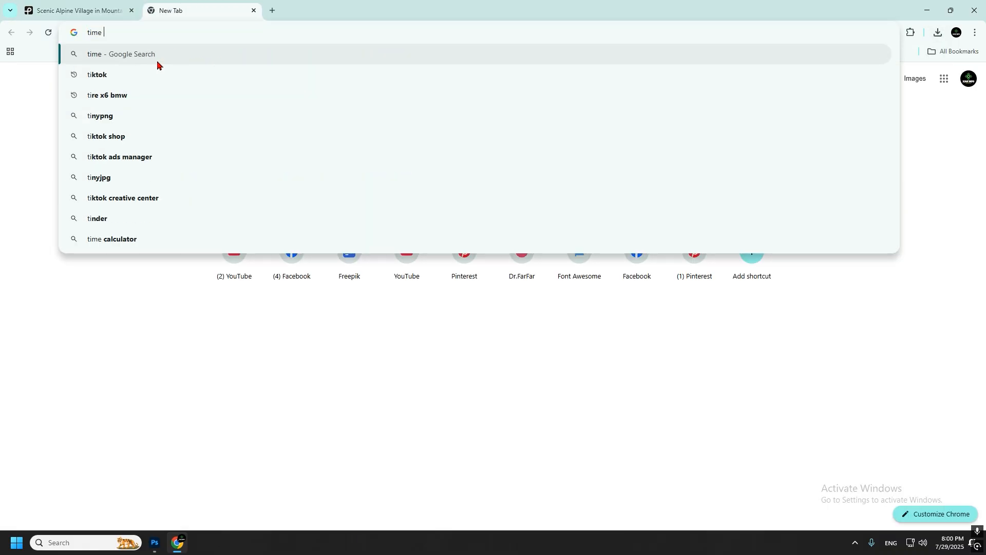
{"action": "key", "text": "BackSpace"}
{"action": "key", "text": "BackSpace"}
{"action": "key", "text": "BackSpace"}
{"action": "key", "text": "BackSpace"}
{"action": "key", "text": "BackSpace"}
{"action": "type", "text": "cloc"}
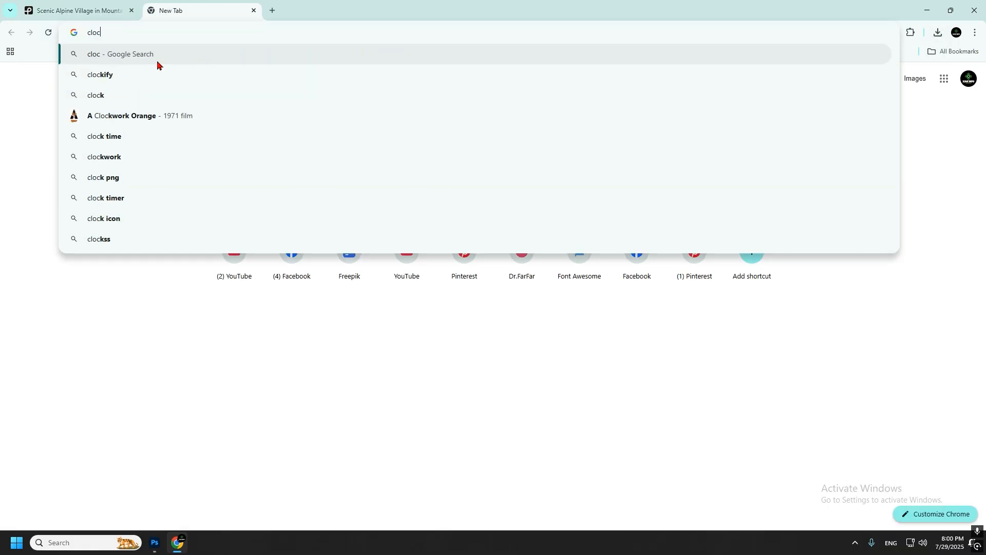
{"action": "type", "text": "k finrta"}
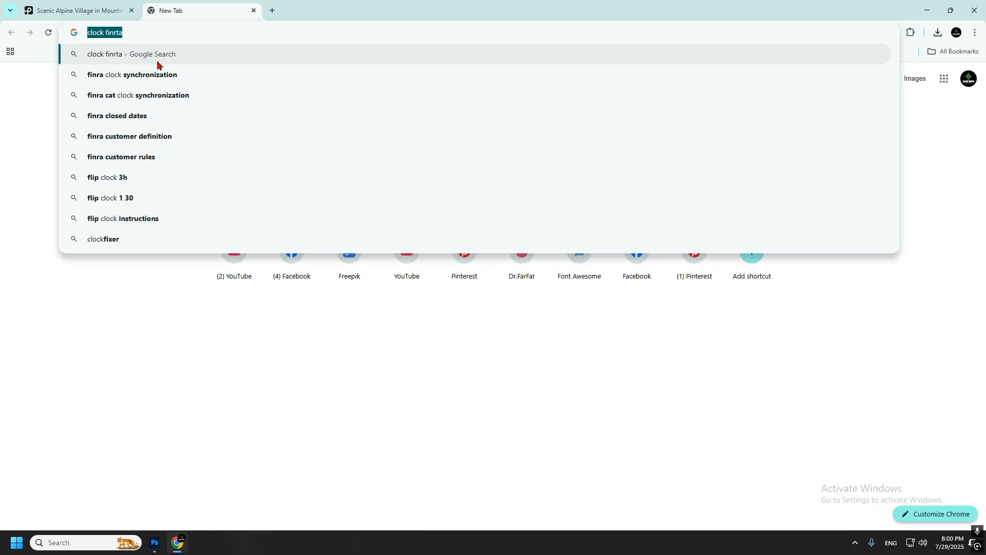
{"action": "type", "text": "clock vont"}
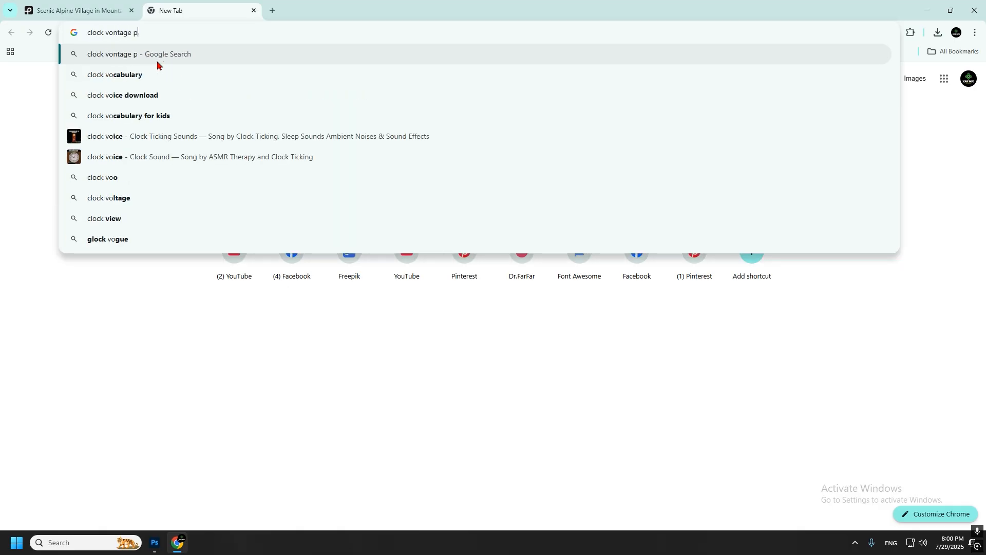
{"action": "key", "text": "Return"}
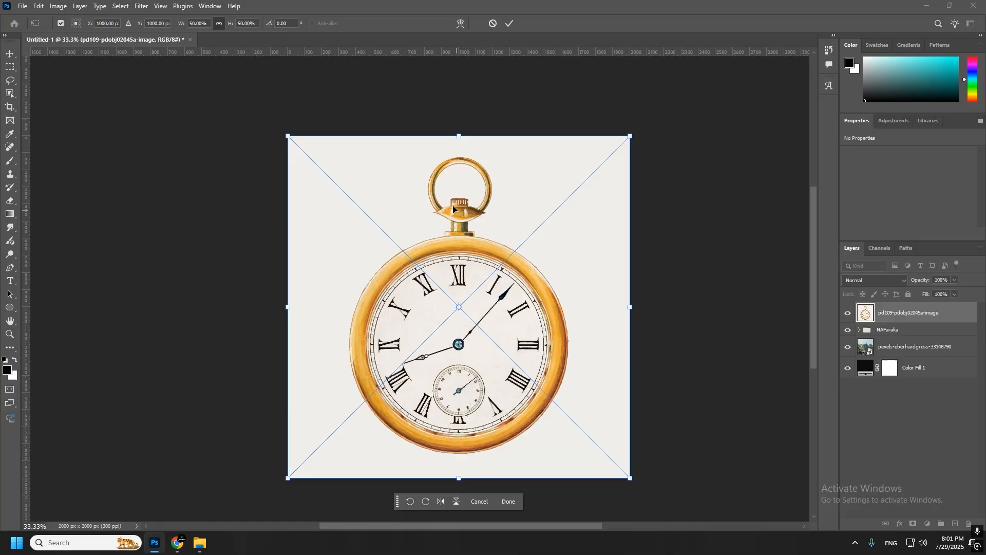
Step: Commit the placed pocket watch image pd109-pdobj02045a-image and remove its background
{"action": "left_click", "coordinate": [518, 502]}
{"action": "left_click", "coordinate": [441, 490]}
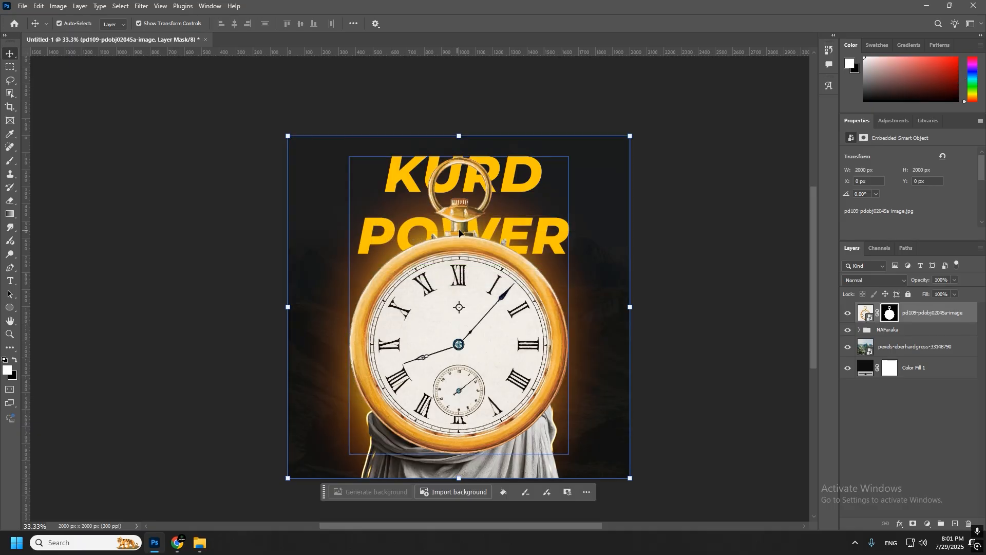
Step: Shrink the pocket watch, rotate it about 39° clockwise and place it in the poster's lower-left corner beside the statue
{"action": "left_click_drag", "start_coordinate": [459, 136], "coordinate": [459, 409]}
{"action": "left_click_drag", "start_coordinate": [454, 433], "coordinate": [338, 425]}
{"action": "left_click_drag", "start_coordinate": [385, 396], "coordinate": [400, 432]}
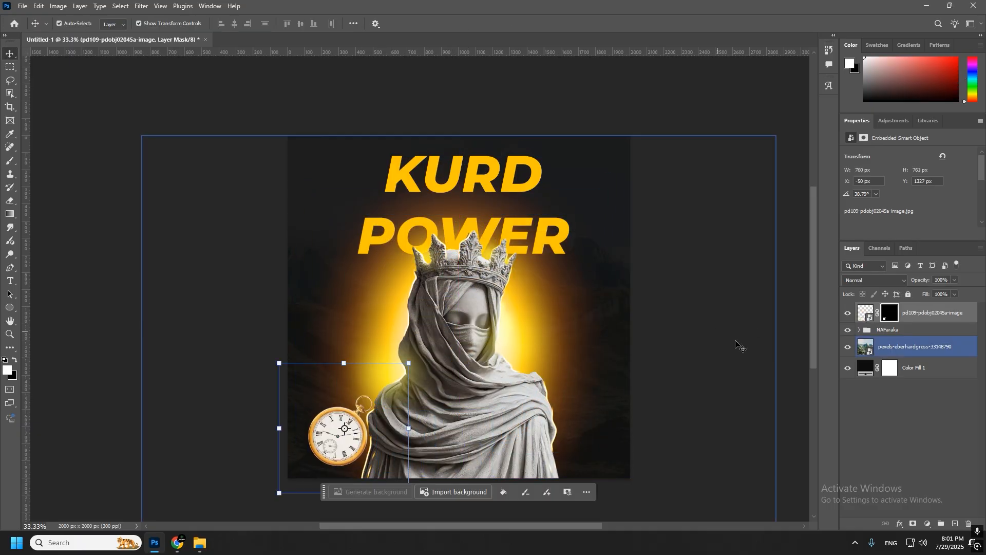
{"action": "left_click", "coordinate": [754, 383]}
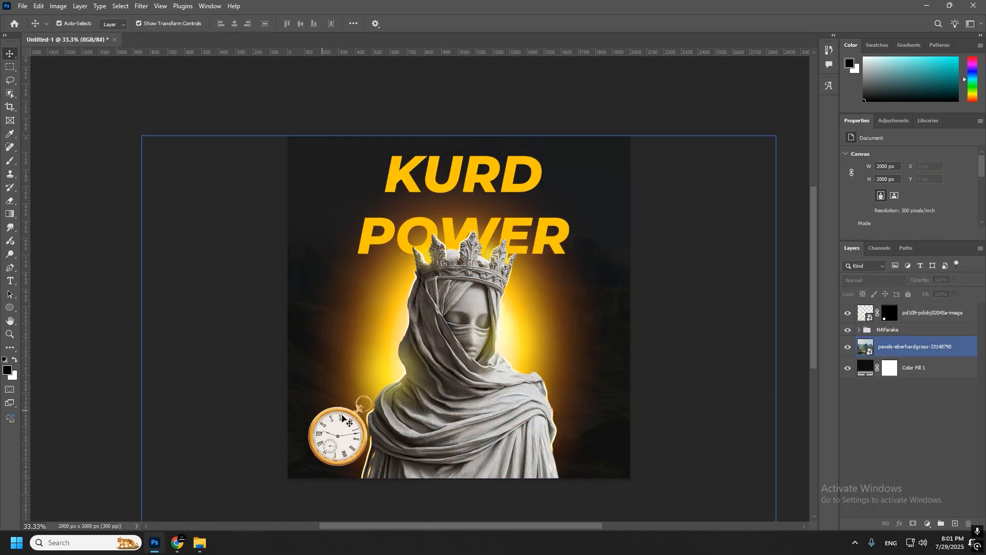
Step: Copy the masked pocket watch onto its own pixel layer and delete the original pd109-pdobj02045a-image layer
{"action": "left_click", "coordinate": [892, 314]}
{"action": "left_click", "coordinate": [890, 313], "text": "ctrl"}
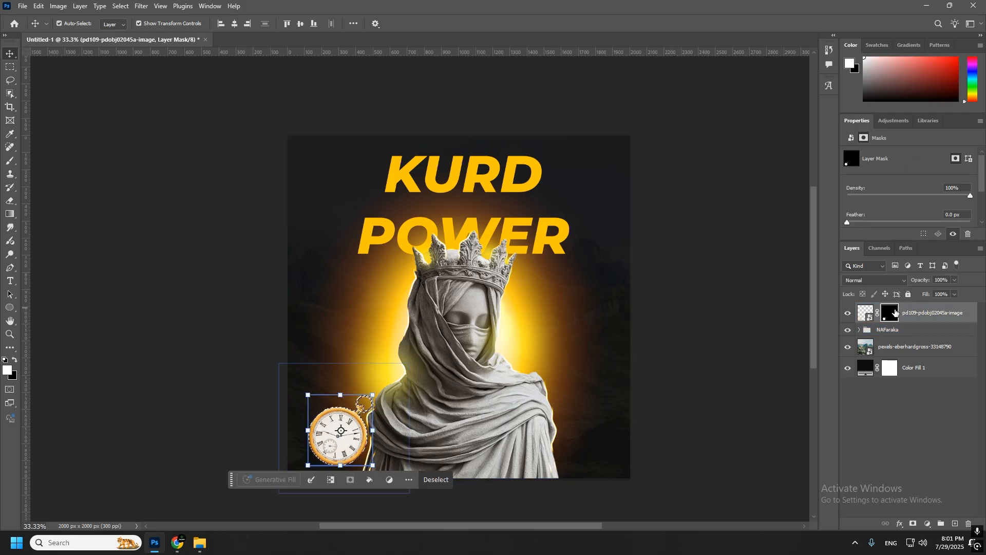
{"action": "left_click", "coordinate": [861, 314]}
{"action": "key", "text": "ctrl+j"}
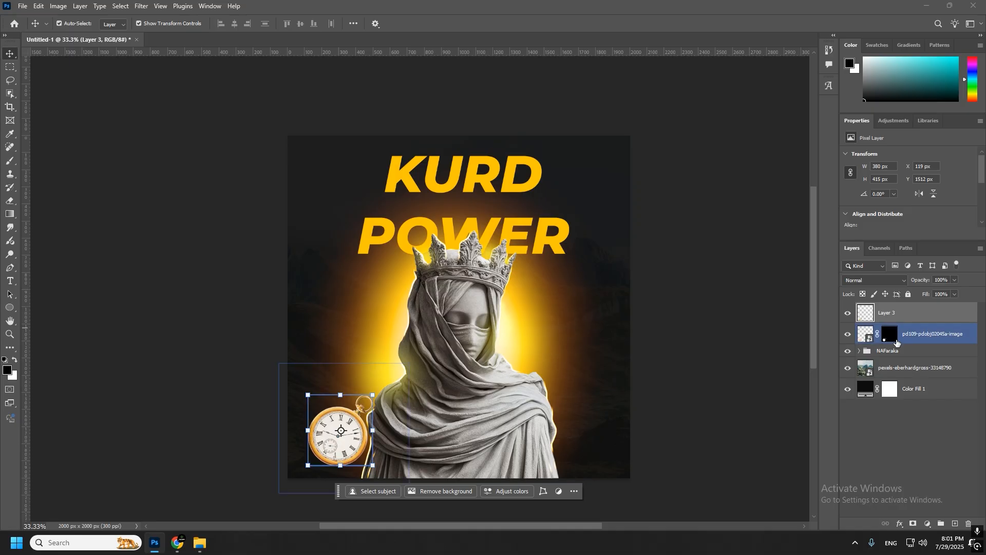
{"action": "left_click", "coordinate": [908, 339]}
{"action": "key", "text": "Delete"}
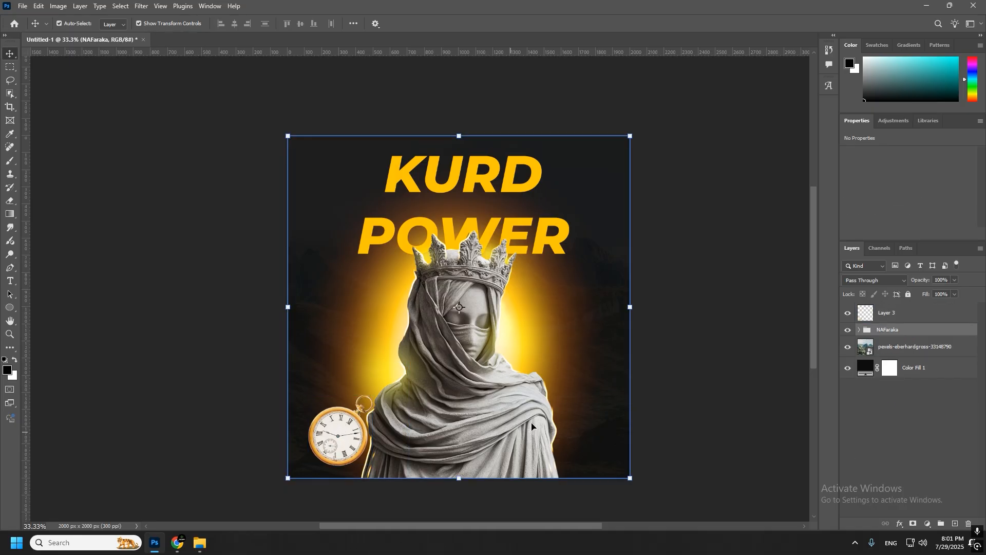
Step: Soften the pocket watch on Layer 3 with a slight Gaussian Blur
{"action": "left_click", "coordinate": [884, 314]}
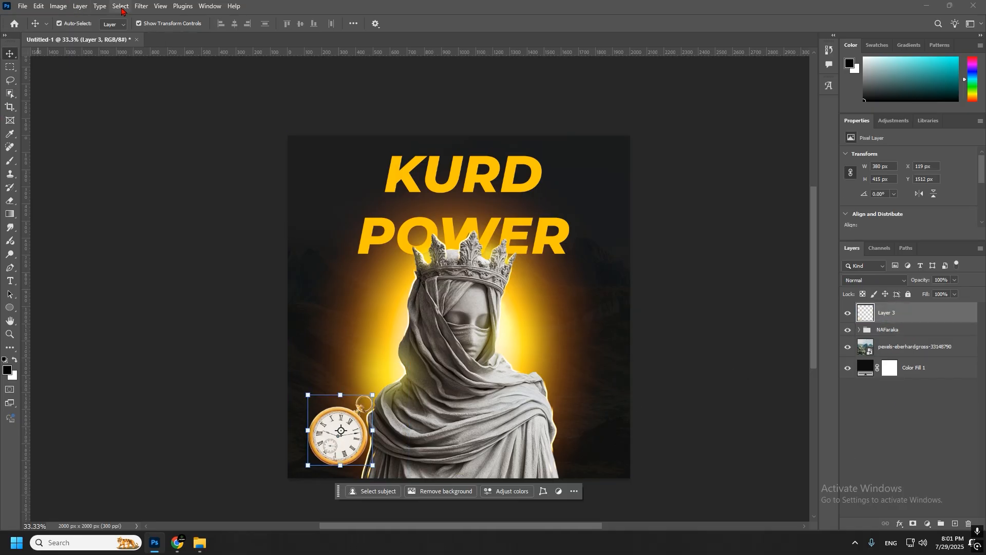
{"action": "left_click", "coordinate": [141, 6]}
{"action": "mouse_move", "coordinate": [247, 130]}
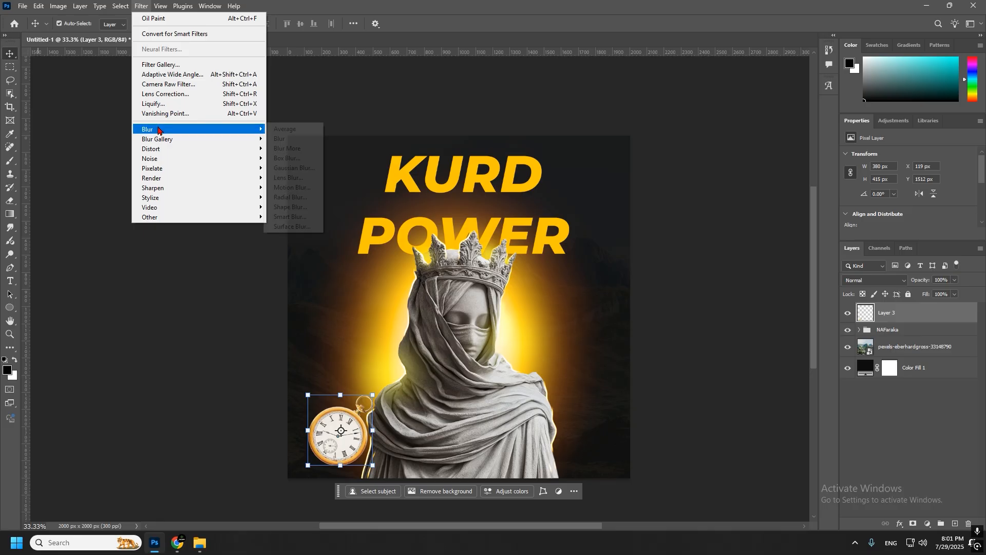
{"action": "left_click", "coordinate": [297, 169]}
{"action": "left_click_drag", "start_coordinate": [150, 251], "coordinate": [132, 253]}
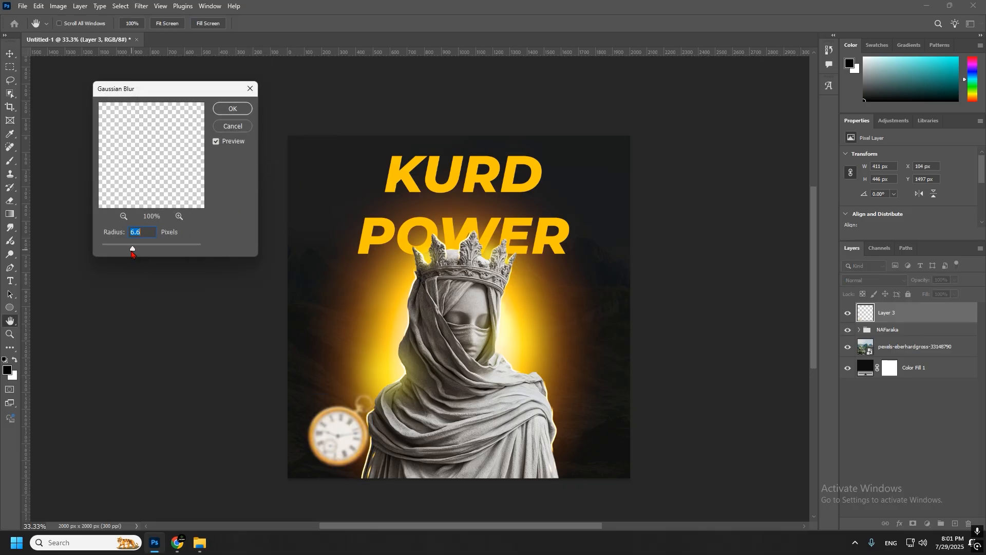
{"action": "left_click", "coordinate": [231, 109]}
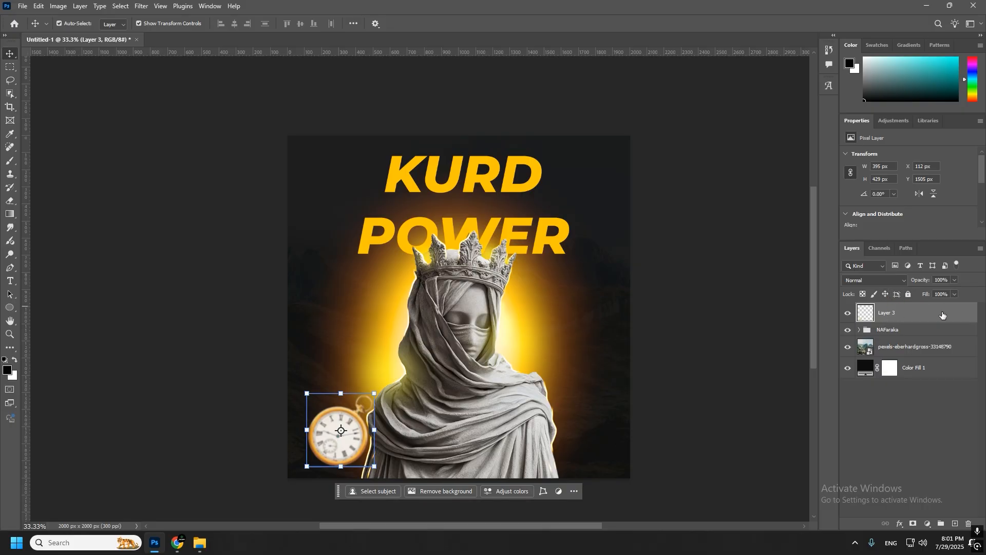
Step: Make the pocket watch yellower with a Hue/Saturation adjustment clipped to Layer 3: master hue about +19, yellows hue and saturation +2
{"action": "left_click", "coordinate": [928, 524]}
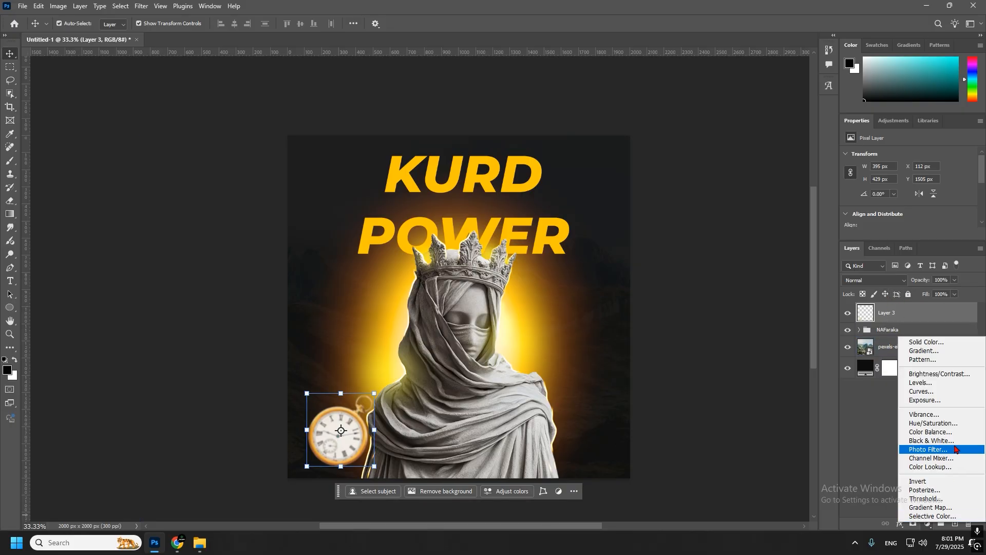
{"action": "left_click", "coordinate": [932, 424]}
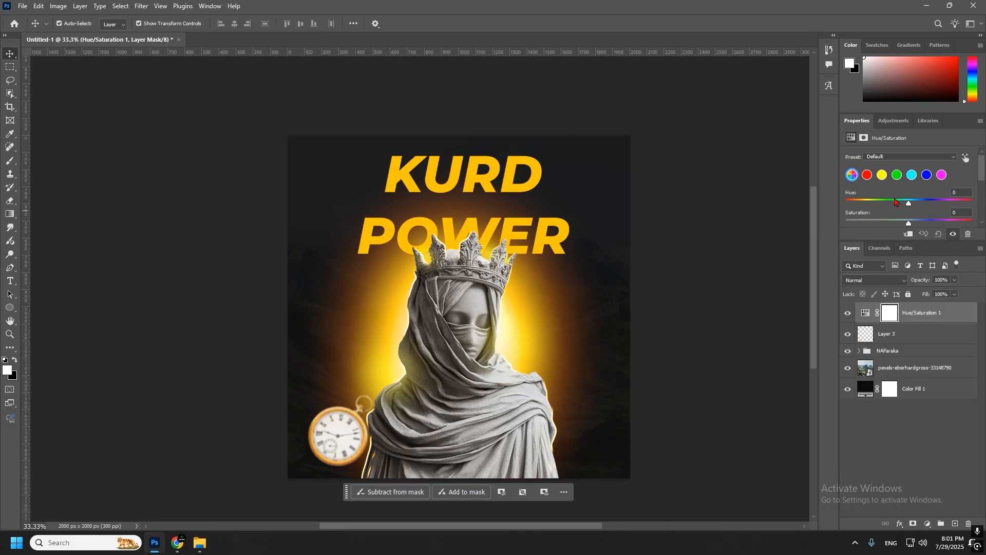
{"action": "left_click_drag", "start_coordinate": [894, 201], "coordinate": [922, 237]}
{"action": "left_click", "coordinate": [890, 324], "text": "alt"}
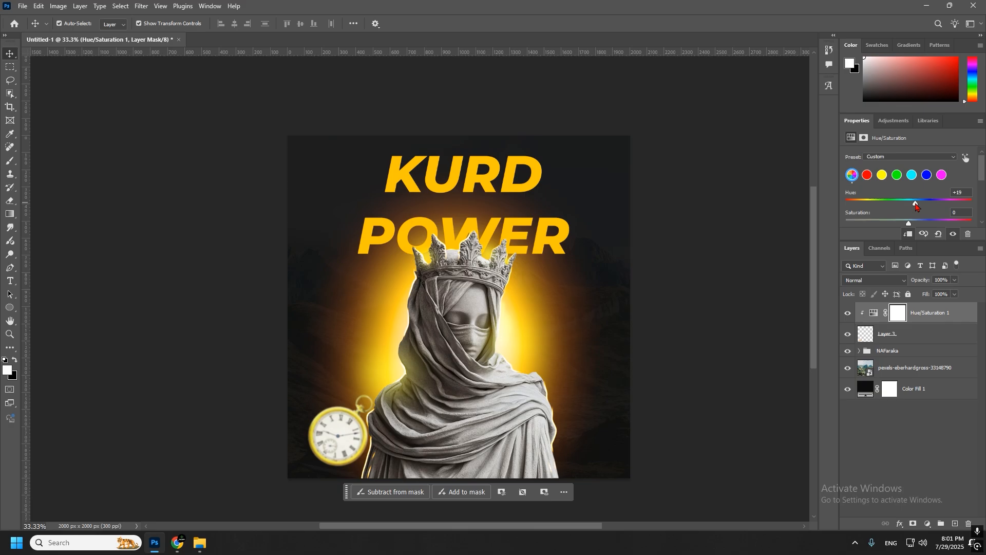
{"action": "left_click", "coordinate": [881, 175]}
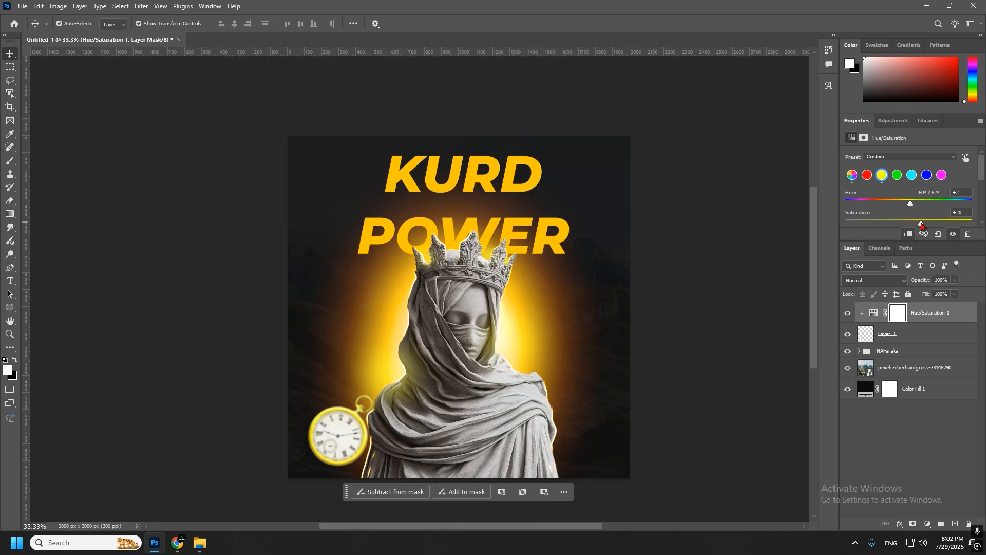
Step: Merge the Hue/Saturation adjustment and Layer 3 into a single pocket watch layer
{"action": "left_click", "coordinate": [895, 335]}
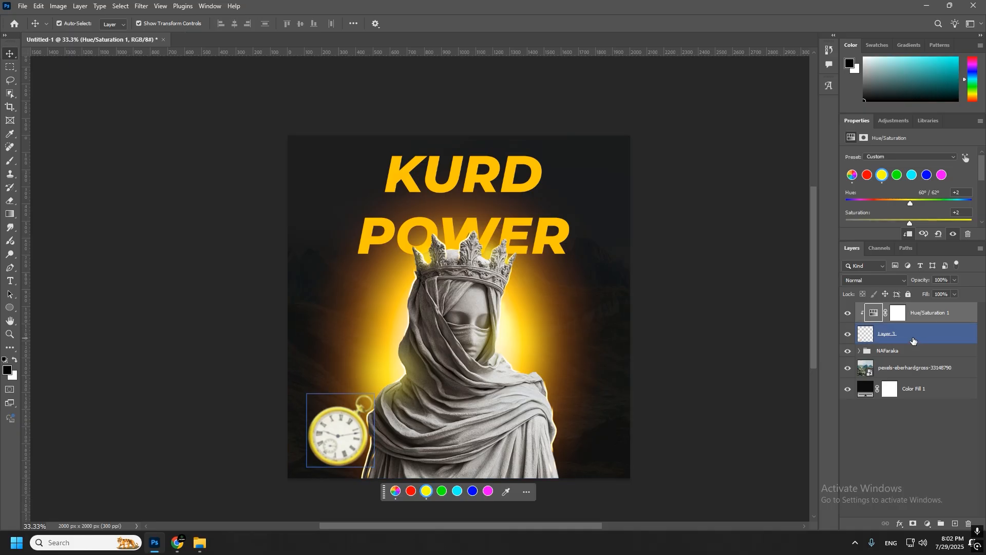
{"action": "left_click", "coordinate": [888, 368]}
{"action": "left_click", "coordinate": [896, 337]}
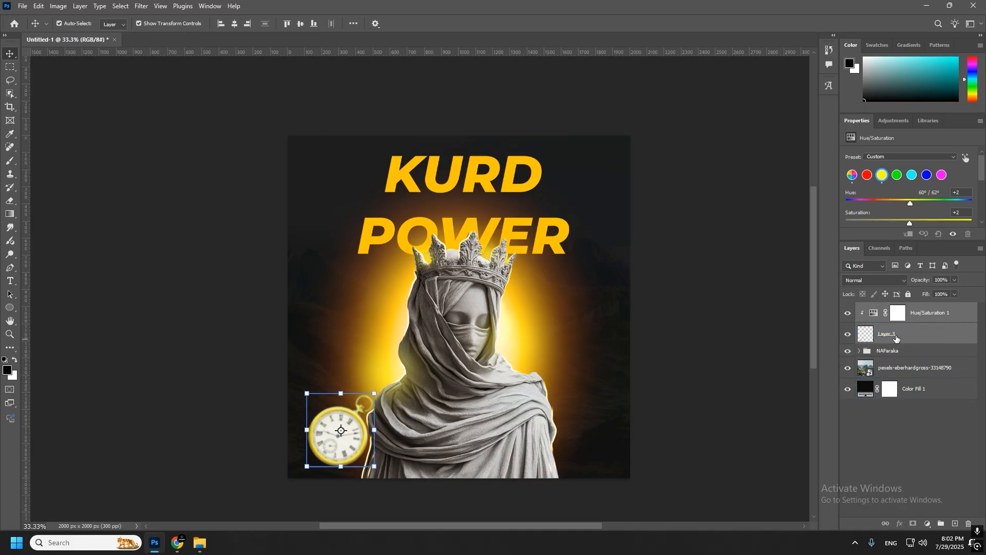
{"action": "key", "text": "ctrl+e"}
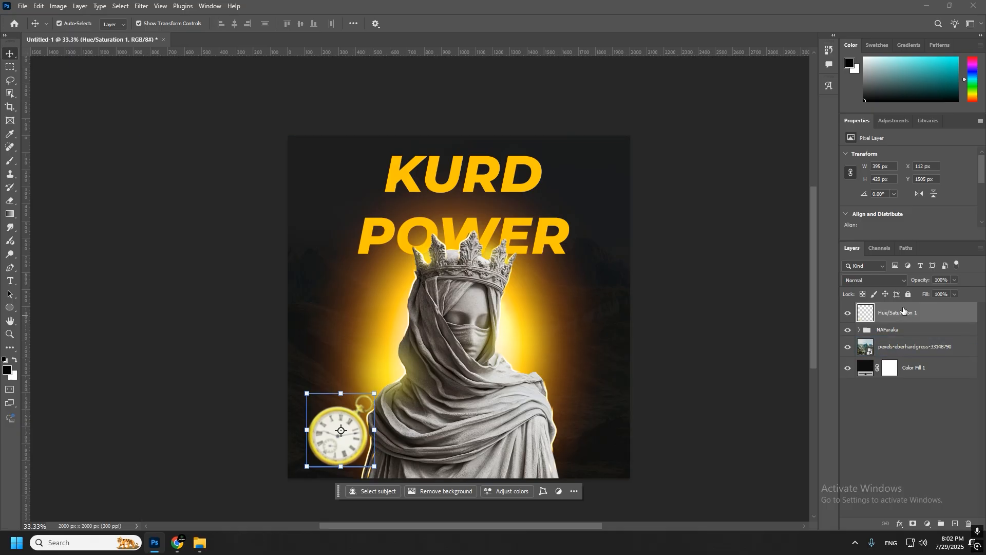
Step: Darken the pocket watch with a black (000000) Color Overlay layer style at 27% opacity
{"action": "double_click", "coordinate": [942, 315]}
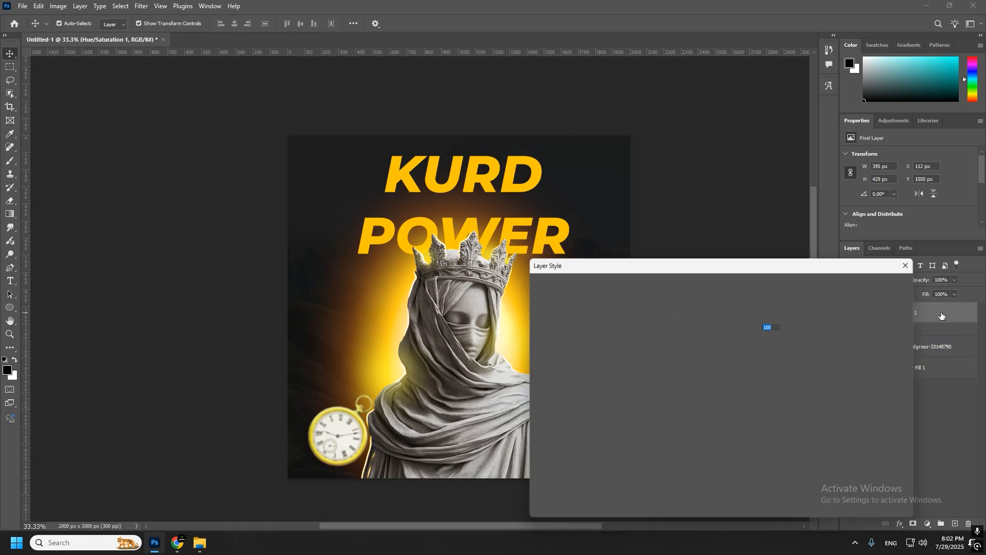
{"action": "left_click", "coordinate": [534, 416]}
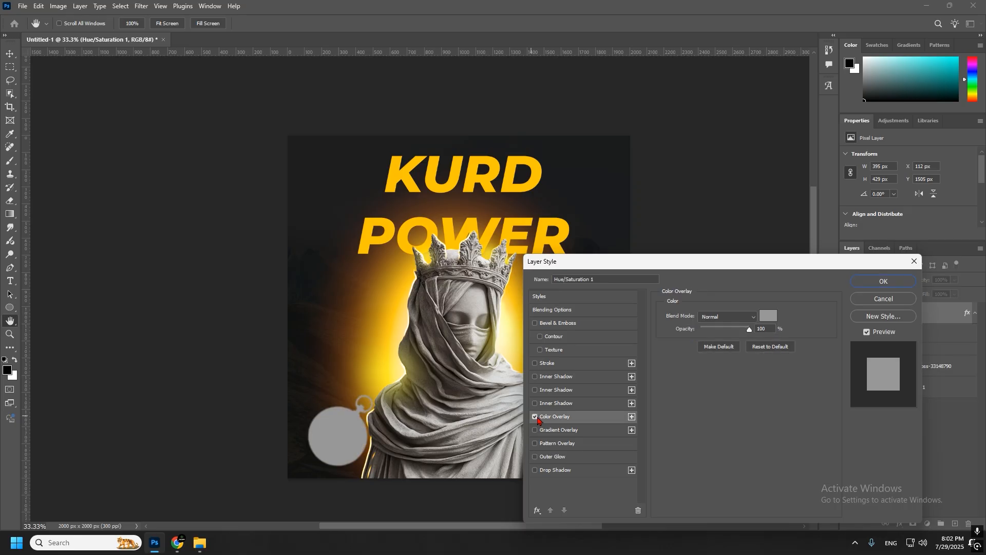
{"action": "left_click_drag", "start_coordinate": [718, 330], "coordinate": [706, 333]}
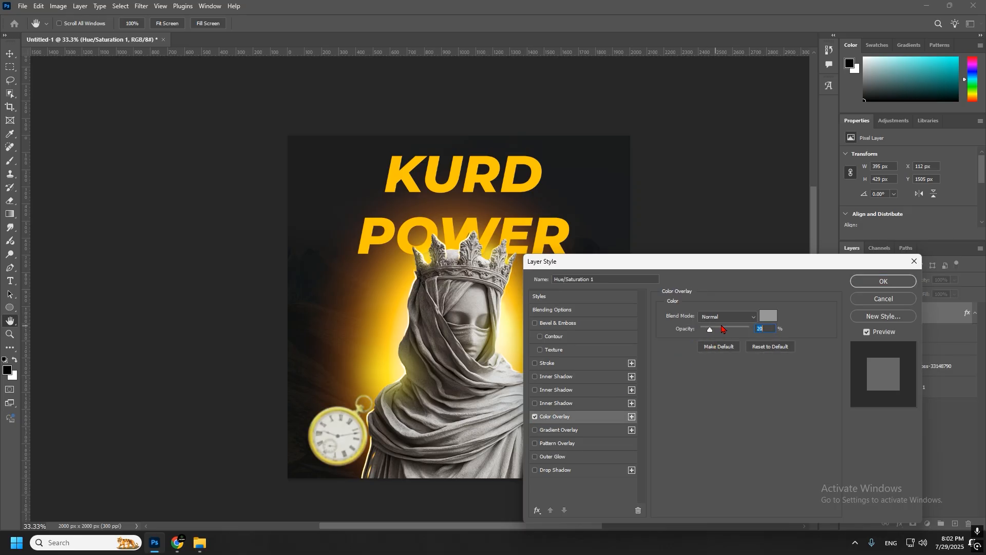
{"action": "left_click", "coordinate": [768, 316]}
{"action": "type", "text": "000000"}
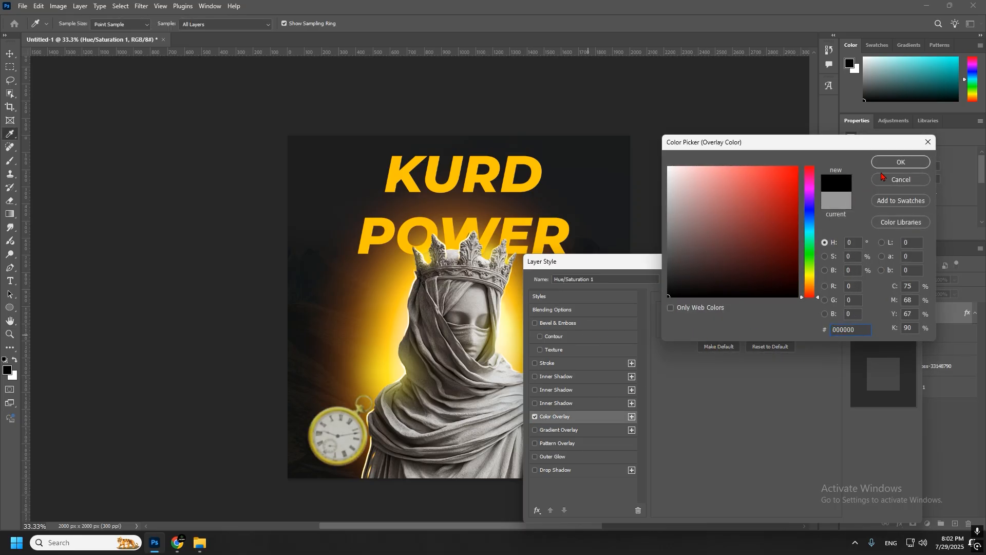
{"action": "left_click", "coordinate": [884, 163]}
{"action": "left_click", "coordinate": [714, 330]}
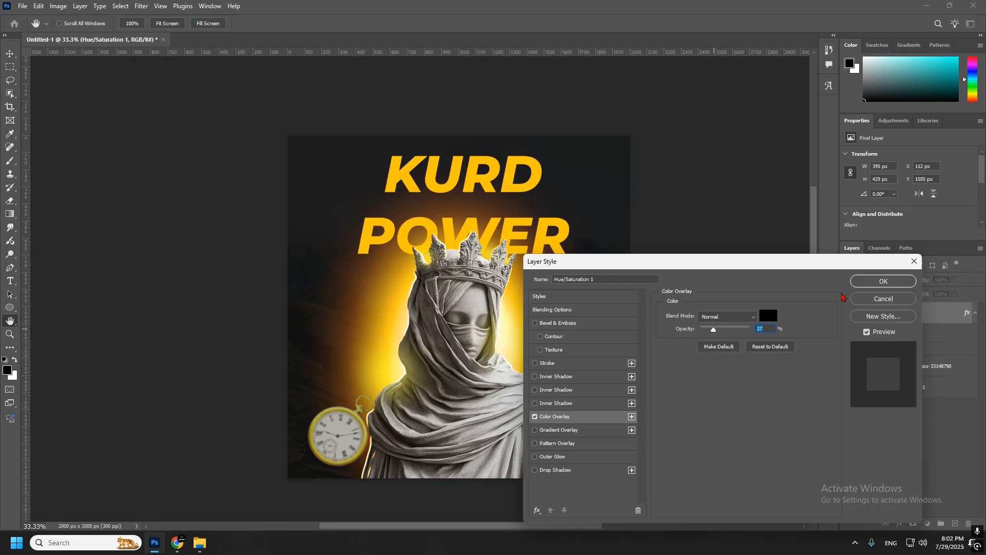
{"action": "left_click", "coordinate": [869, 282]}
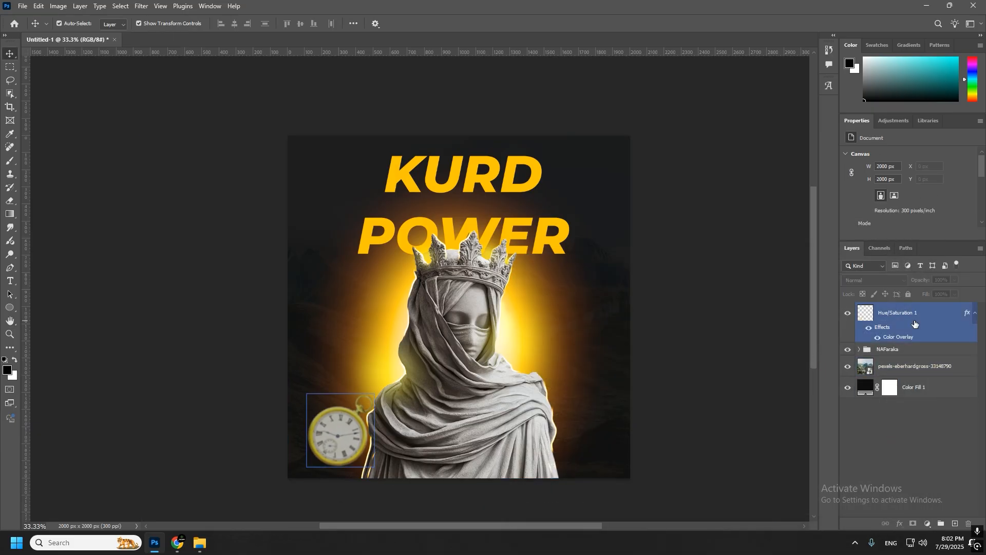
Step: Rotate the pocket watch by -15°, enlarge it to about 125% and shift it partly off the poster's lower-left corner
{"action": "left_click", "coordinate": [890, 350]}
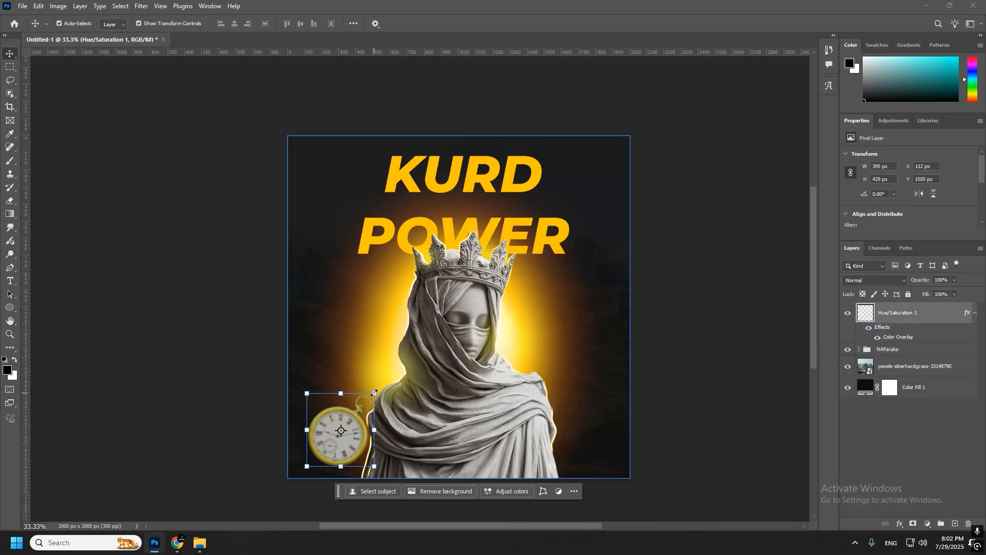
{"action": "left_click_drag", "start_coordinate": [380, 387], "coordinate": [314, 461]}
{"action": "left_click_drag", "start_coordinate": [327, 421], "coordinate": [351, 406]}
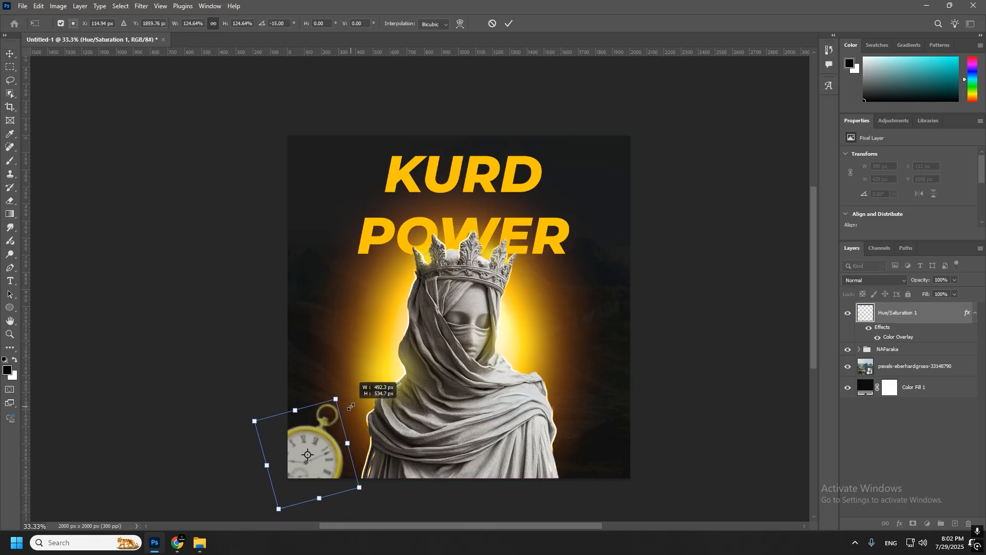
Step: Duplicate the pocket watch to the poster's lower right beside the statue and distort the copy by moving its corners slightly
{"action": "left_click_drag", "start_coordinate": [318, 443], "coordinate": [589, 447]}
{"action": "left_click", "coordinate": [353, 509]}
{"action": "key", "text": "ctrl+t"}
{"action": "left_click_drag", "start_coordinate": [593, 407], "coordinate": [577, 413]}
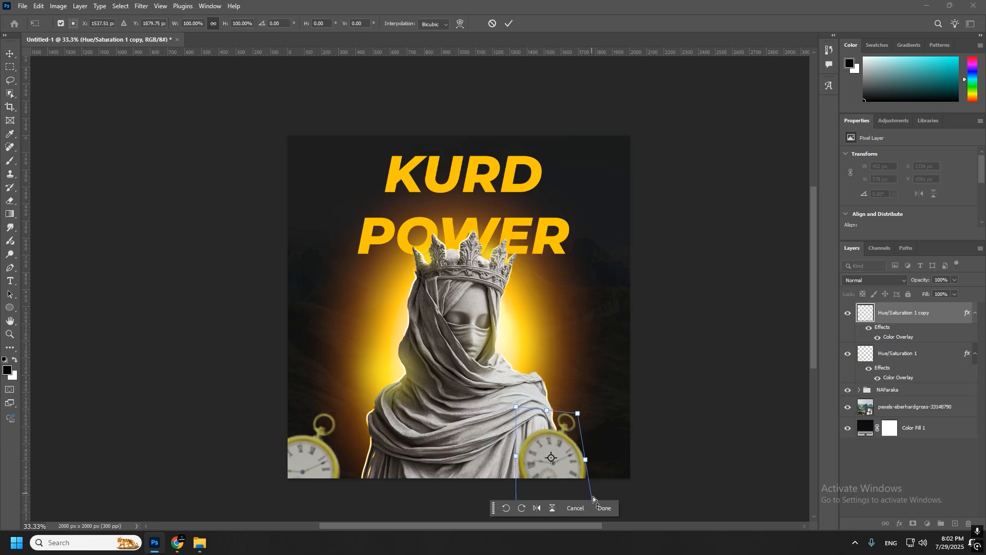
{"action": "left_click", "coordinate": [604, 508]}
Step: Distort the watch copy further to about 102% width and height with a horizontal skew of about 6°
{"action": "mouse_move", "coordinate": [588, 505]}
{"action": "left_mouse_down"}
{"action": "mouse_move", "coordinate": [605, 500]}
{"action": "mouse_move", "coordinate": [596, 501]}
{"action": "left_mouse_up"}
{"action": "left_click_drag", "start_coordinate": [515, 459], "coordinate": [522, 460]}
{"action": "left_click_drag", "start_coordinate": [524, 412], "coordinate": [517, 412]}
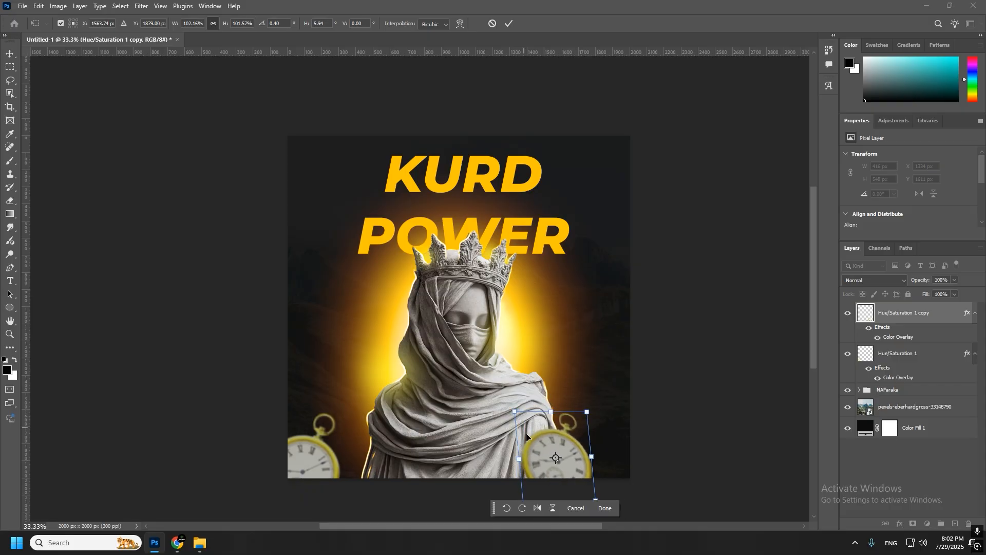
{"action": "left_click", "coordinate": [604, 507]}
Step: Move the watch copy up and outward, distort it to about 106% width and 104% height, and rotate it to about -11°
{"action": "left_click_drag", "start_coordinate": [563, 463], "coordinate": [585, 446]}
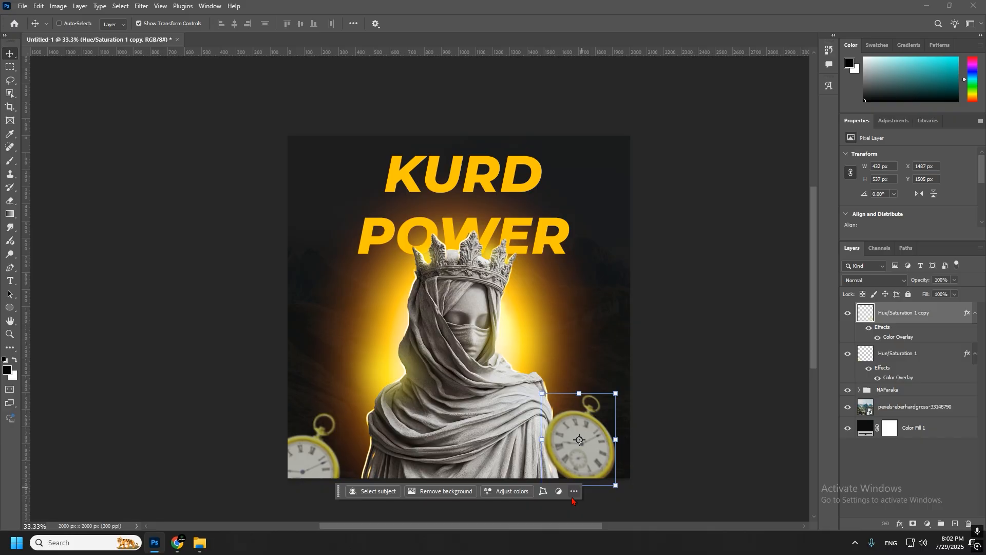
{"action": "left_click_drag", "start_coordinate": [337, 490], "coordinate": [273, 286]}
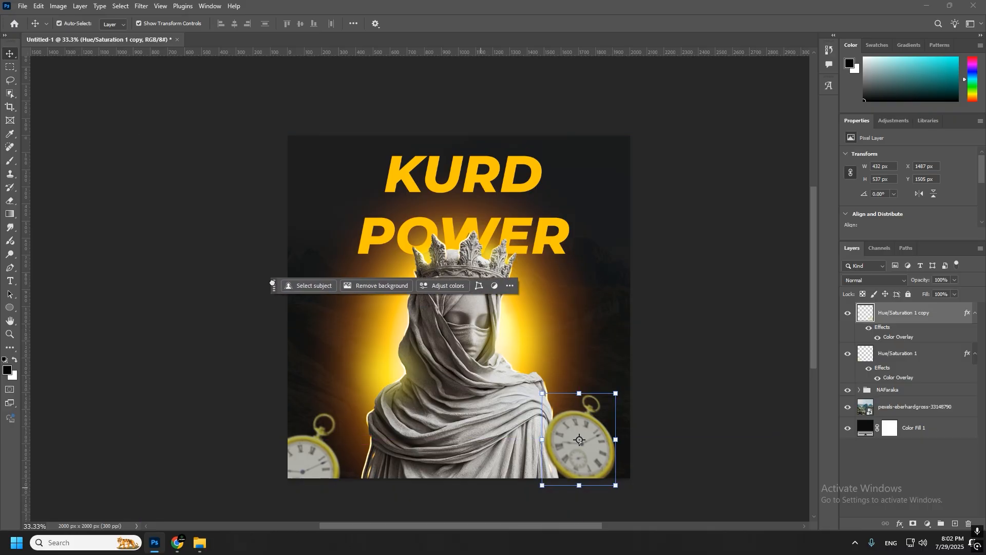
{"action": "left_click_drag", "start_coordinate": [542, 485], "coordinate": [553, 489]}
{"action": "left_click_drag", "start_coordinate": [616, 485], "coordinate": [615, 477]}
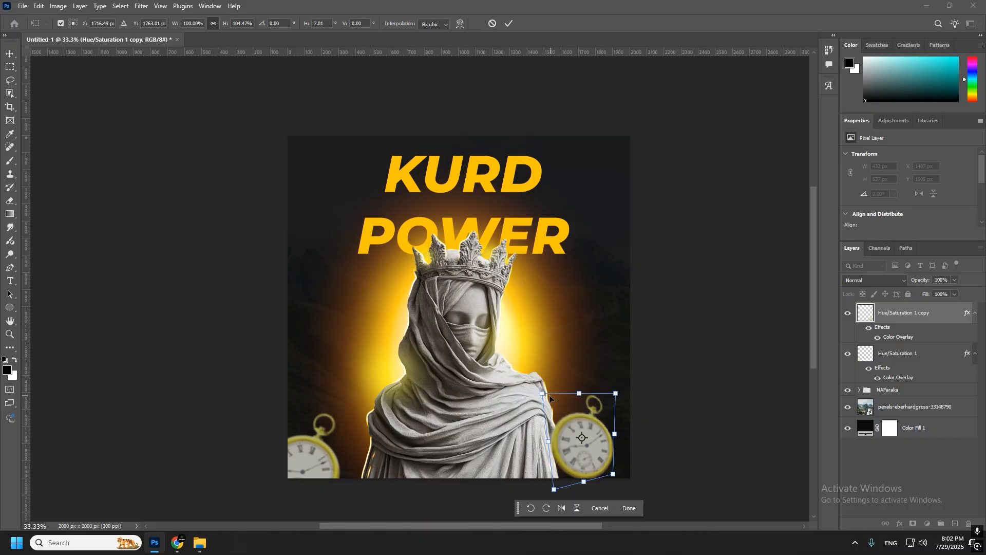
{"action": "left_click_drag", "start_coordinate": [543, 394], "coordinate": [537, 396]}
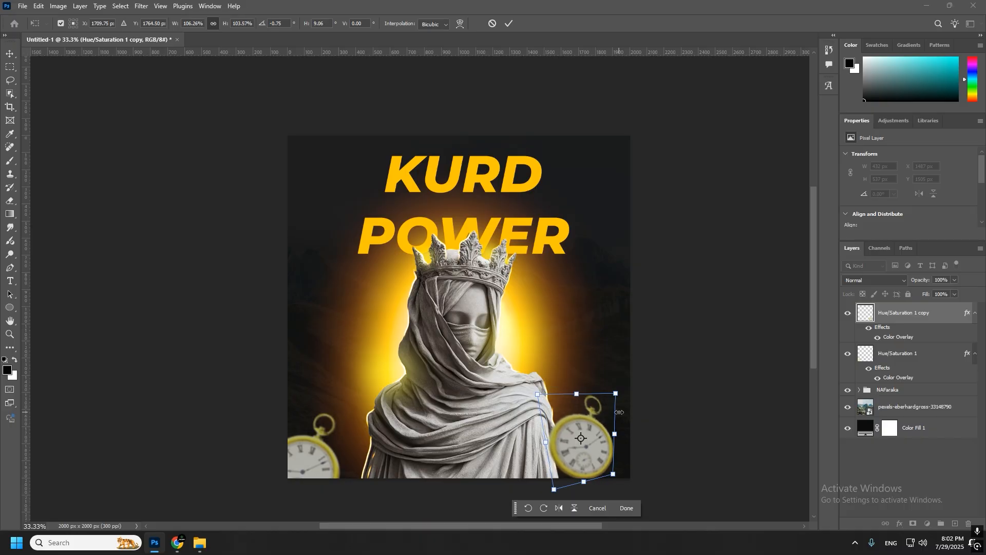
{"action": "left_click_drag", "start_coordinate": [633, 386], "coordinate": [624, 411]}
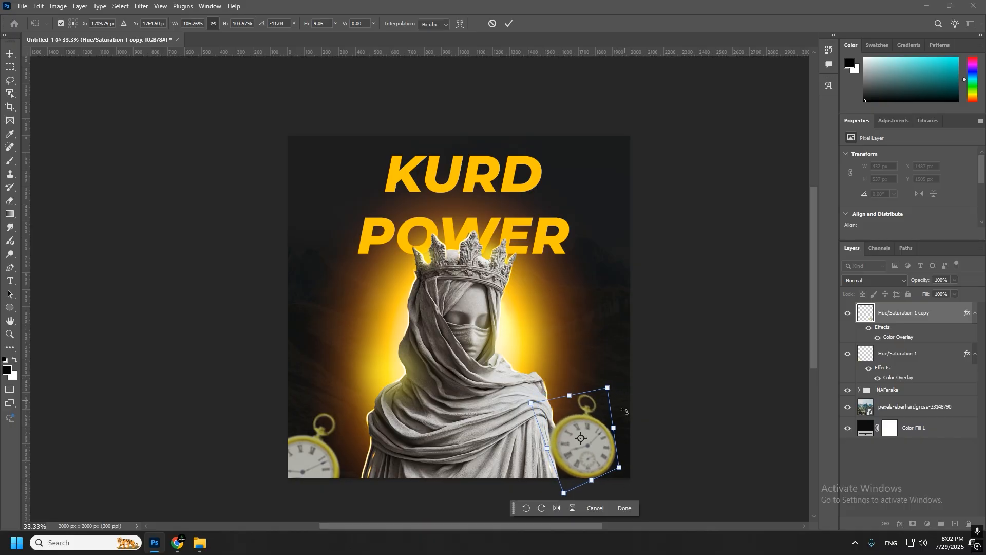
{"action": "left_click", "coordinate": [624, 508]}
Step: Shift the watch copy partly off the poster's lower-right corner and shrink it to about 59%
{"action": "left_click_drag", "start_coordinate": [603, 442], "coordinate": [640, 473]}
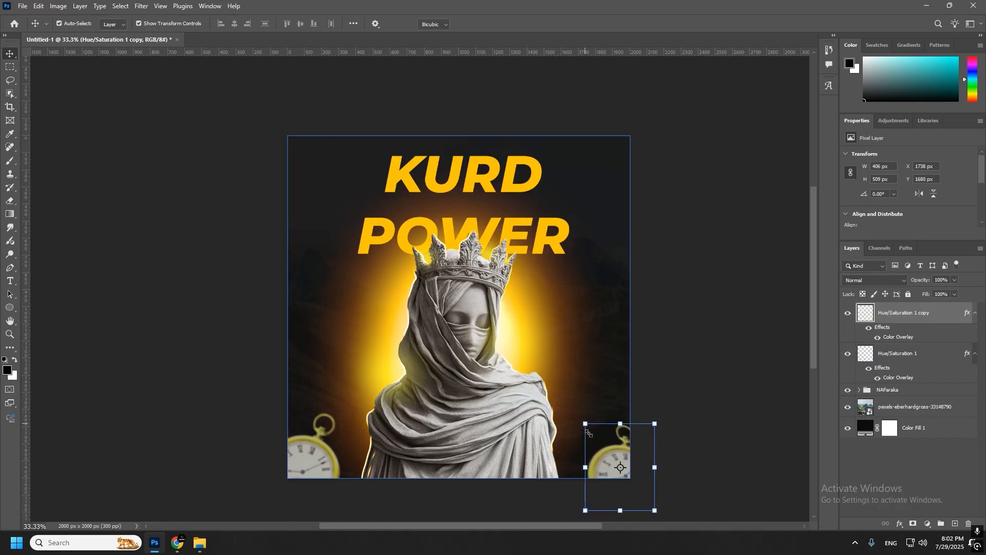
{"action": "left_click_drag", "start_coordinate": [589, 433], "coordinate": [641, 469]}
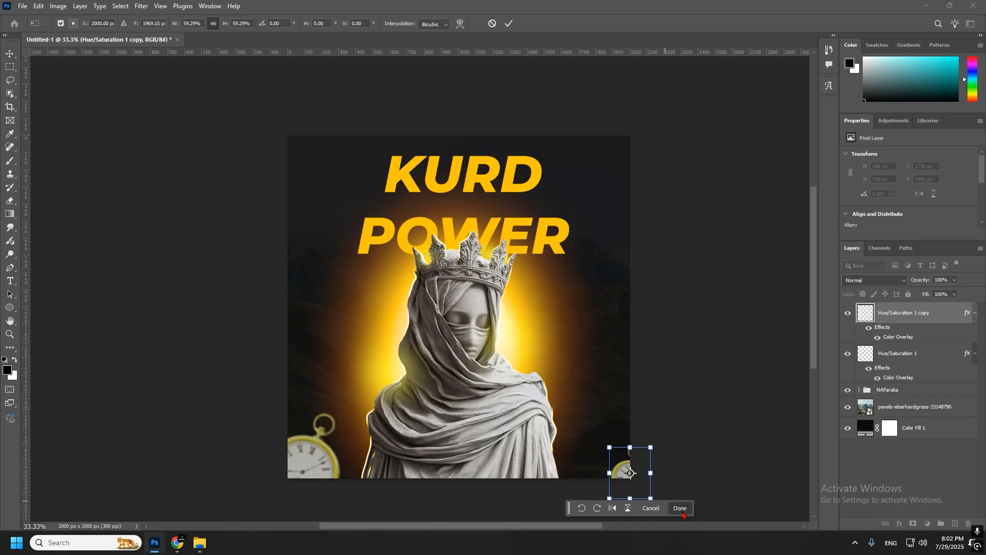
{"action": "left_click", "coordinate": [684, 508]}
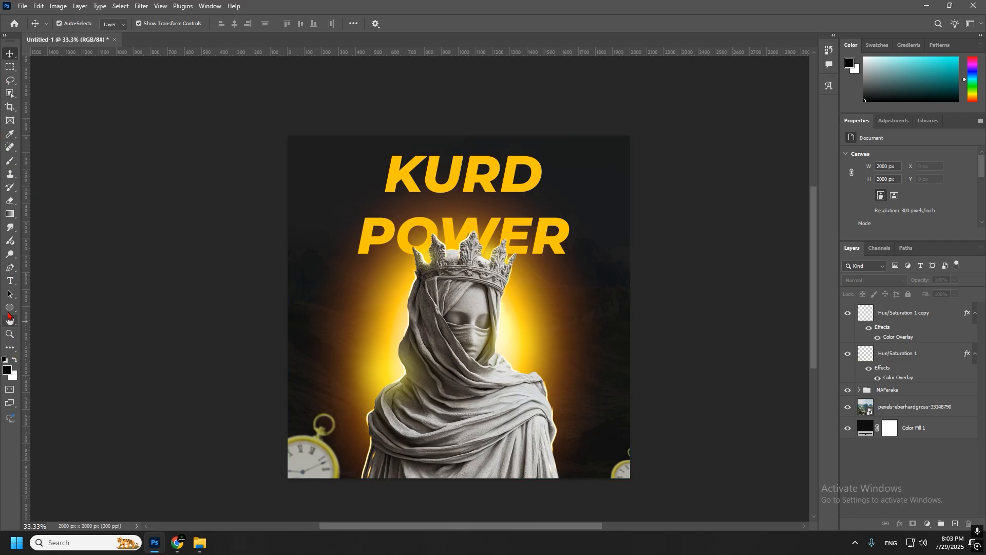
{"action": "left_click", "coordinate": [9, 312]}
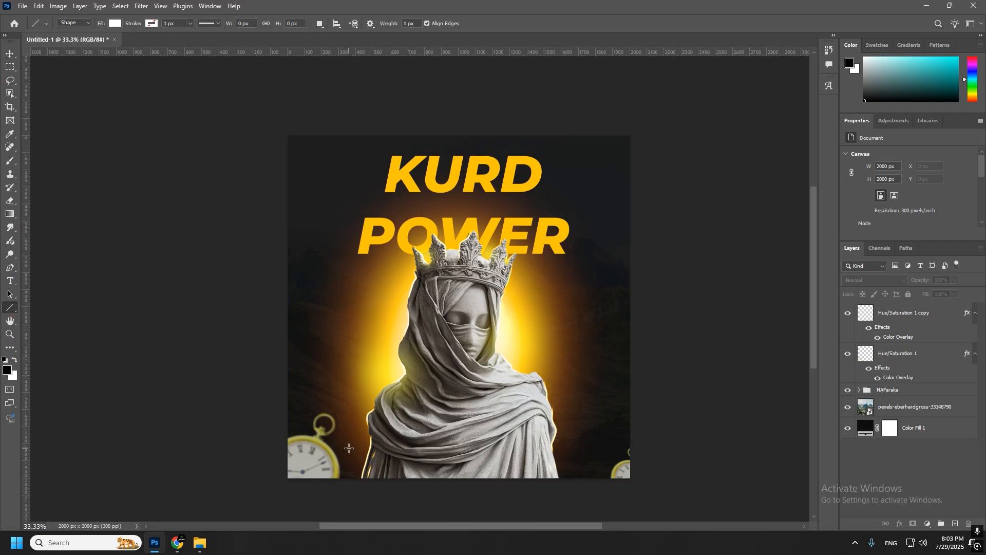
{"action": "left_click_drag", "start_coordinate": [335, 456], "coordinate": [381, 464]}
{"action": "left_click_drag", "start_coordinate": [413, 414], "coordinate": [349, 334]}
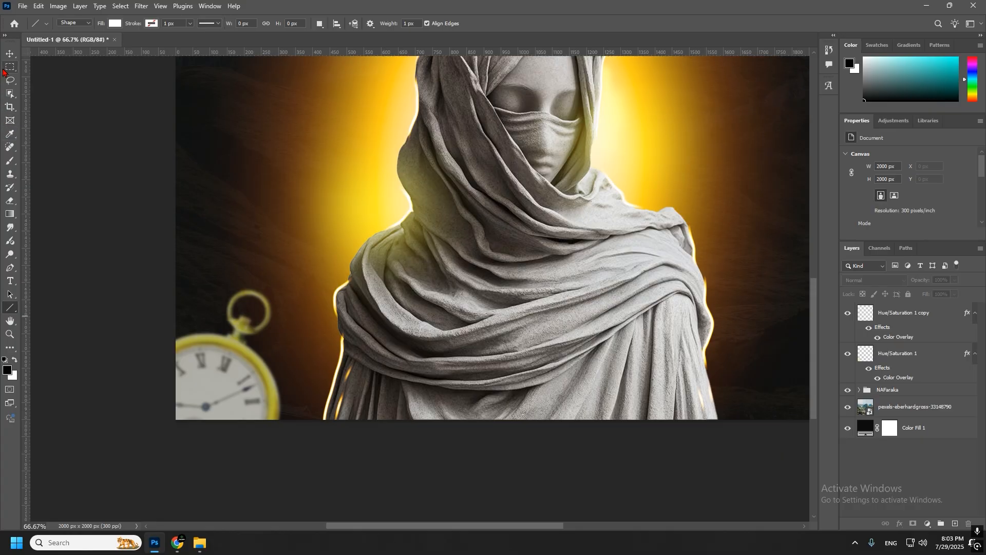
Step: Add a new layer above the pocket watches and fill it with solid black (000000)
{"action": "left_click", "coordinate": [955, 523]}
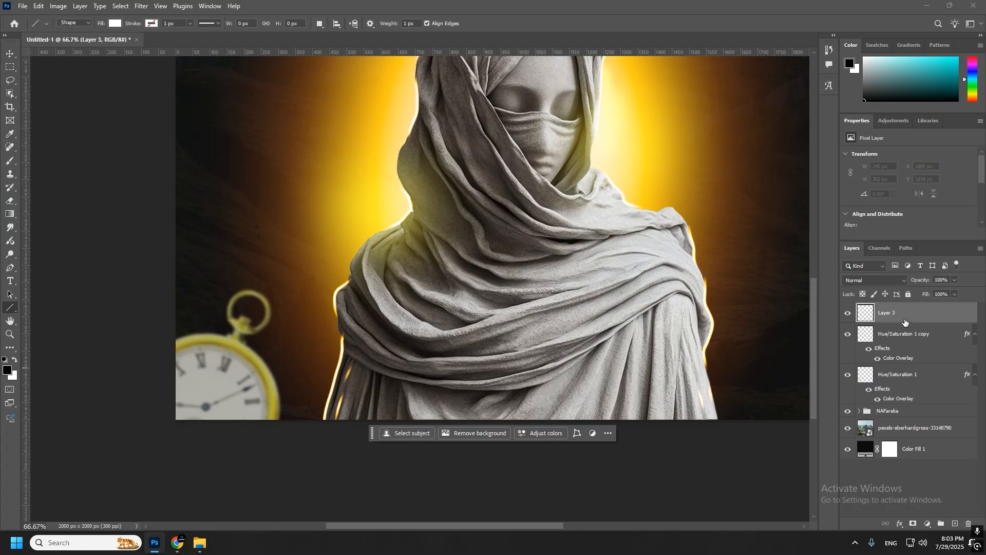
{"action": "key", "text": "ctrl+BackSpace"}
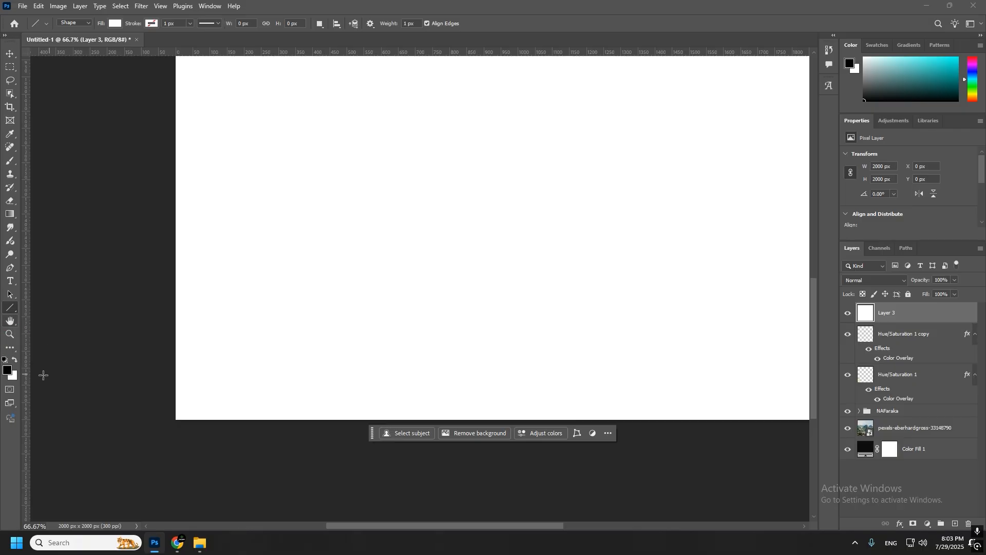
{"action": "left_click", "coordinate": [10, 59]}
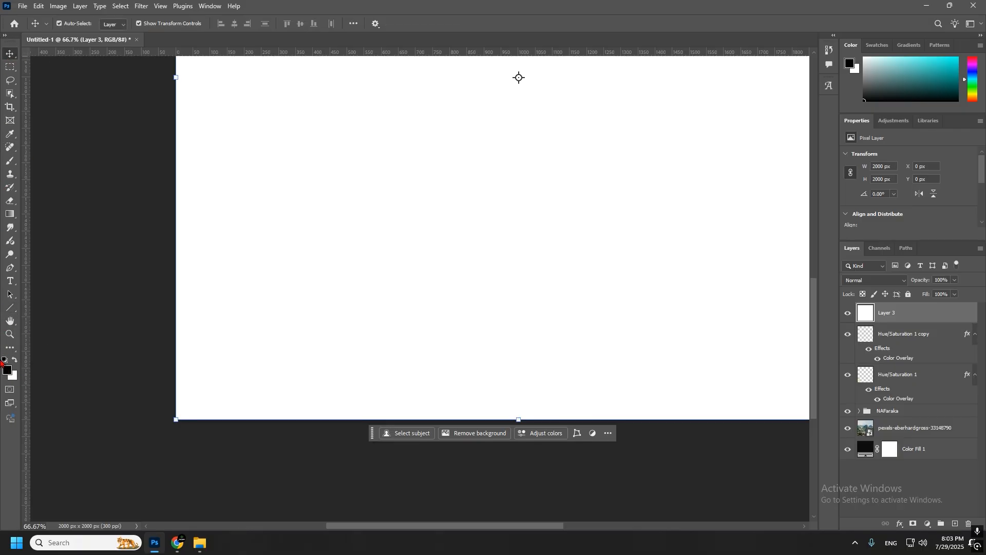
{"action": "left_click", "coordinate": [7, 370]}
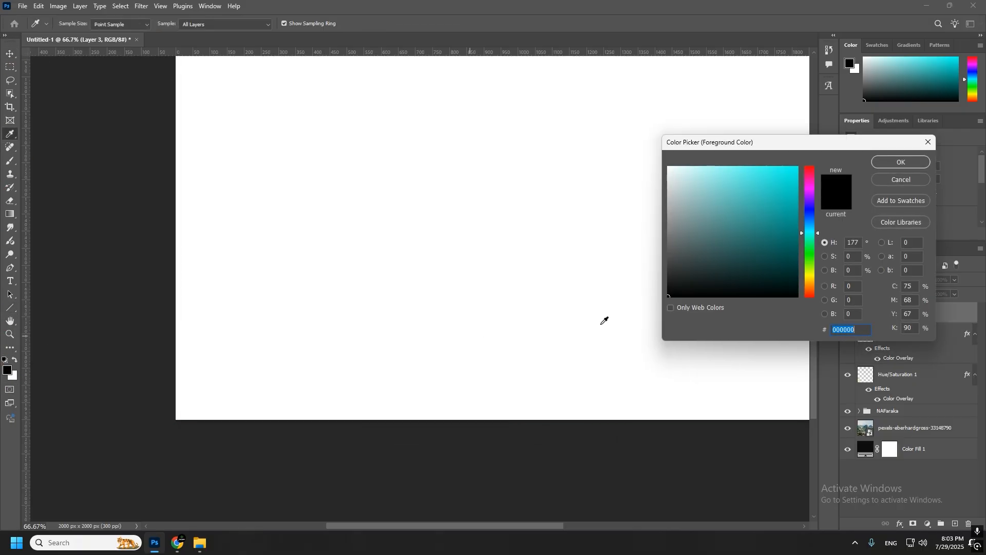
{"action": "left_click", "coordinate": [895, 165]}
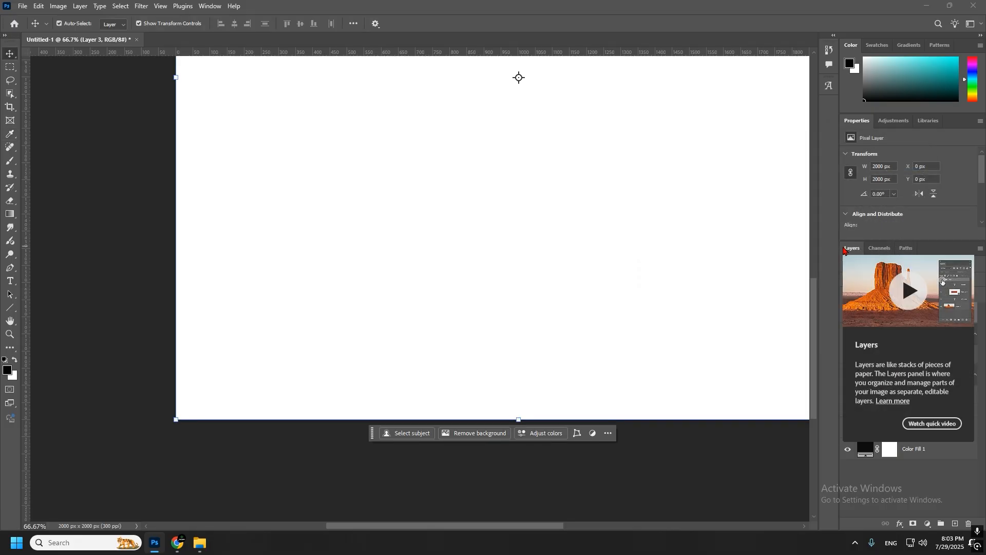
{"action": "key", "text": "alt+BackSpace"}
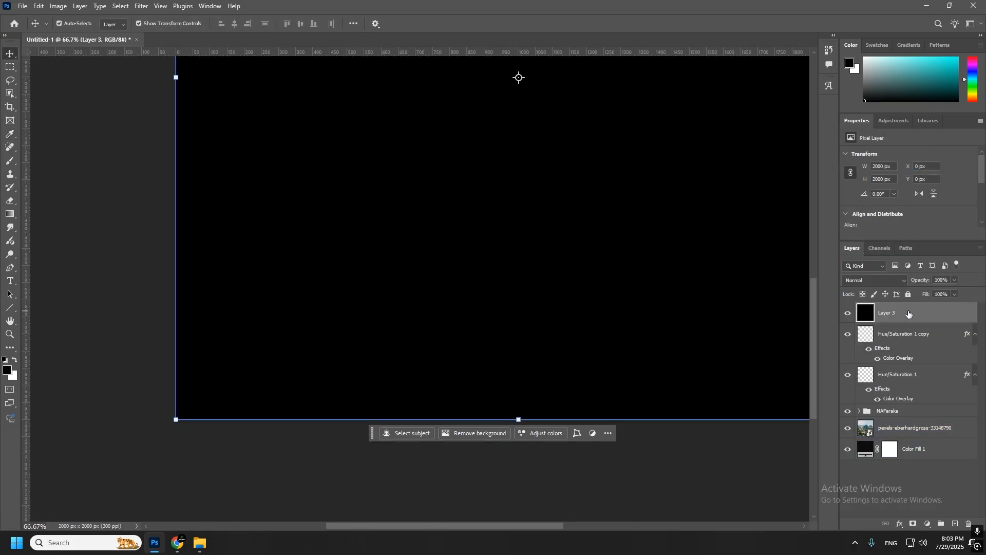
Step: Try erasing part of the black layer with the Kyle's Eraser - Natural Edge brush at 369 px
{"action": "key", "text": "z"}
{"action": "left_click", "coordinate": [597, 290], "text": "alt"}
{"action": "left_click", "coordinate": [519, 246], "text": "alt"}
{"action": "left_click_drag", "start_coordinate": [519, 246], "coordinate": [465, 308]}
{"action": "key", "text": "v"}
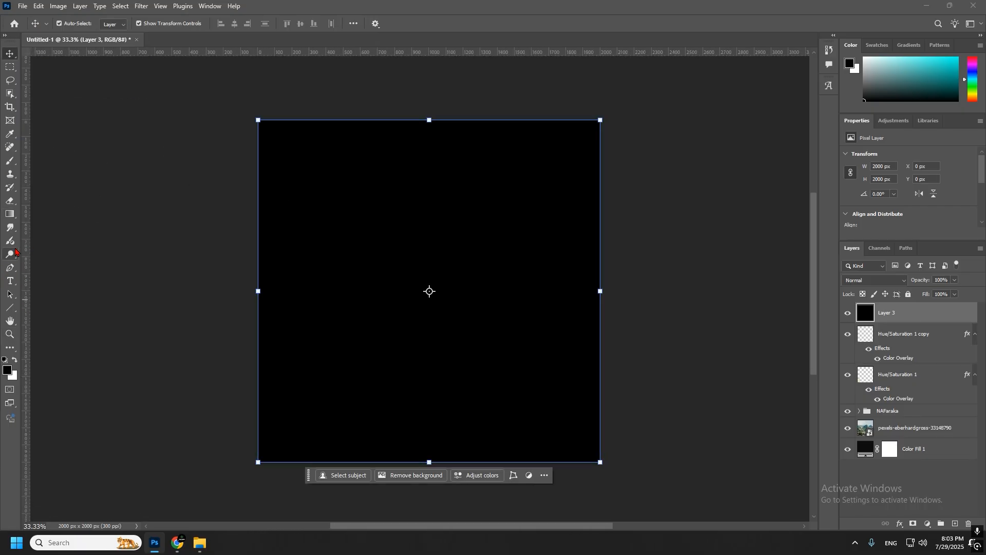
{"action": "left_click", "coordinate": [7, 202]}
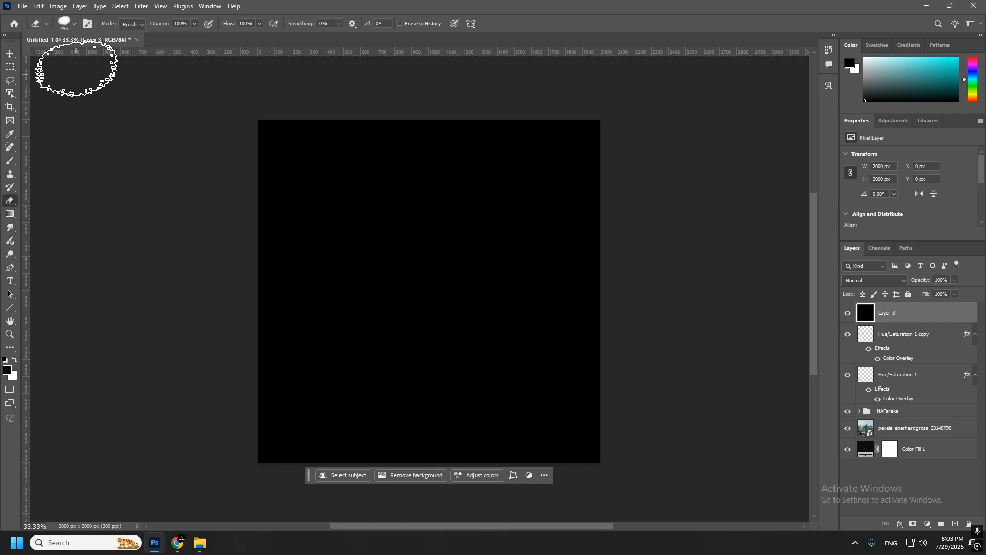
{"action": "left_click", "coordinate": [74, 23]}
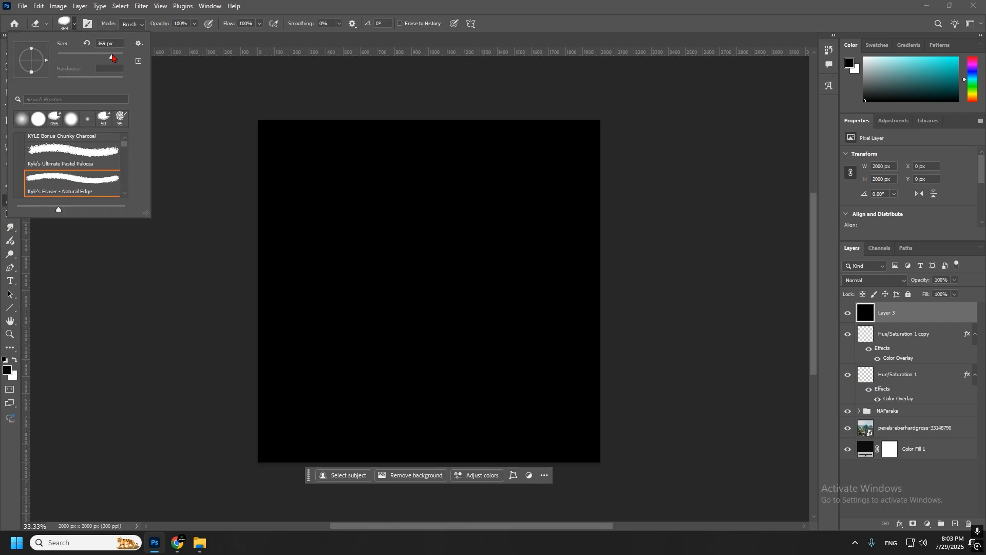
{"action": "left_click_drag", "start_coordinate": [500, 154], "coordinate": [671, 241]}
{"action": "key", "text": "ctrl+z"}
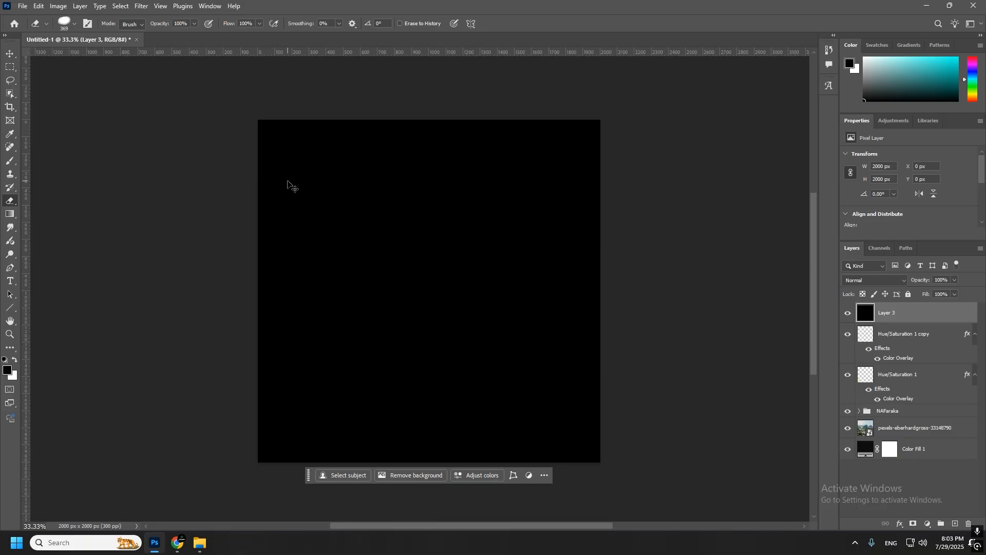
Step: Erase the black layer down to a band along the poster's bottom, using the Soft Round Pressure Size eraser brush at 369 px
{"action": "left_click", "coordinate": [74, 24]}
{"action": "scroll", "coordinate": [72, 165], "scroll_direction": "up", "scroll_amount": 3}
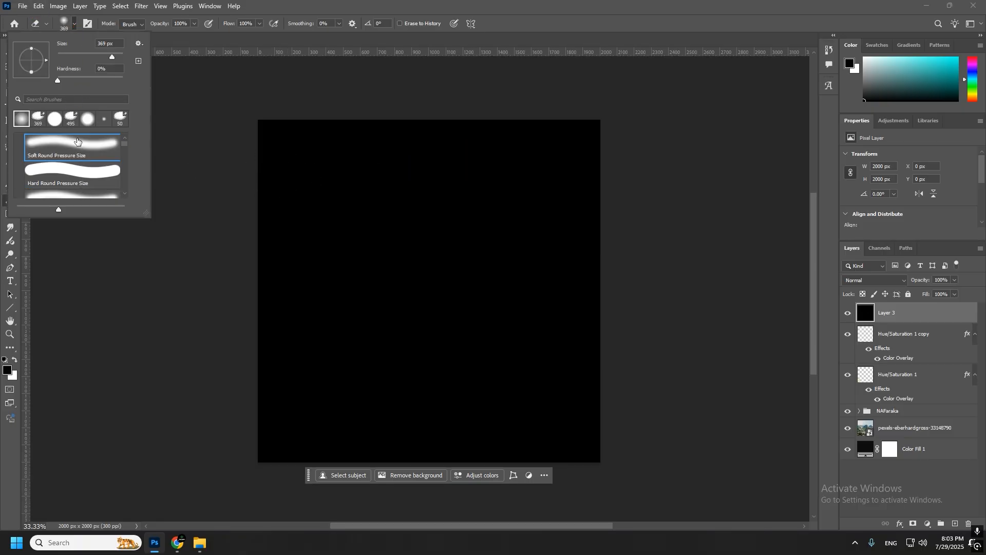
{"action": "left_click", "coordinate": [371, 211]}
{"action": "left_click_drag", "start_coordinate": [501, 177], "coordinate": [170, 220]}
{"action": "key", "text": "ctrl+z"}
{"action": "left_click_drag", "start_coordinate": [573, 147], "coordinate": [185, 171]}
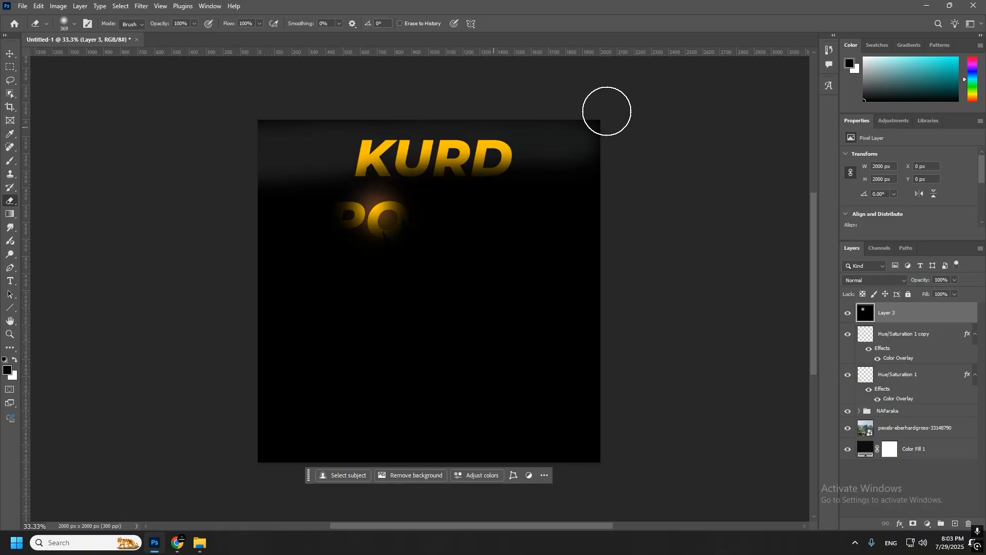
{"action": "mouse_move", "coordinate": [606, 111]}
{"action": "left_mouse_down"}
{"action": "mouse_move", "coordinate": [12, 263]}
{"action": "mouse_move", "coordinate": [774, 240]}
{"action": "mouse_move", "coordinate": [286, 282]}
{"action": "mouse_move", "coordinate": [27, 268]}
{"action": "mouse_move", "coordinate": [783, 318]}
{"action": "mouse_move", "coordinate": [360, 359]}
{"action": "mouse_move", "coordinate": [7, 363]}
{"action": "mouse_move", "coordinate": [384, 368]}
{"action": "mouse_move", "coordinate": [513, 391]}
{"action": "mouse_move", "coordinate": [589, 369]}
{"action": "left_mouse_up"}
Step: Erase the remaining black band along the poster's bottom with a hard round eraser brush at 369 px
{"action": "left_click", "coordinate": [75, 23]}
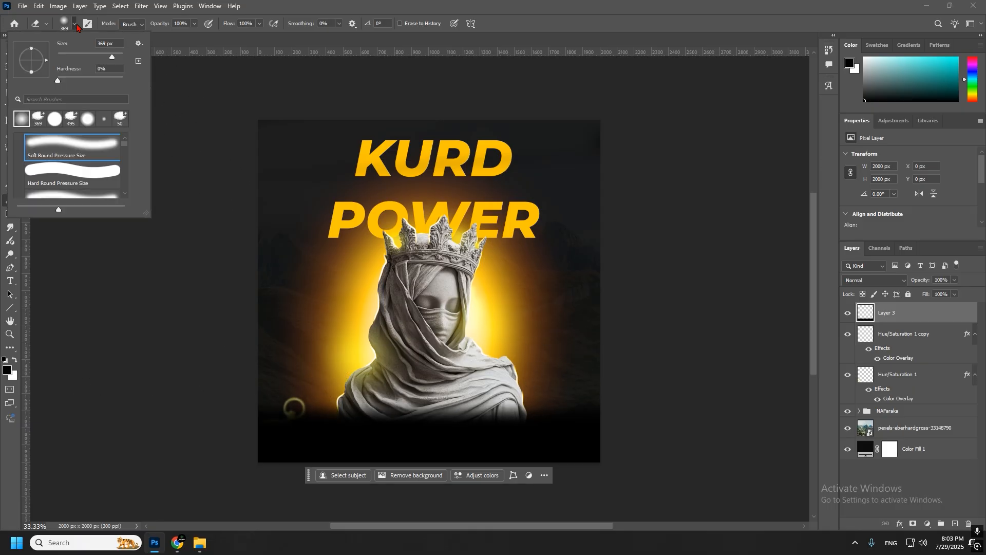
{"action": "key", "text": "Return"}
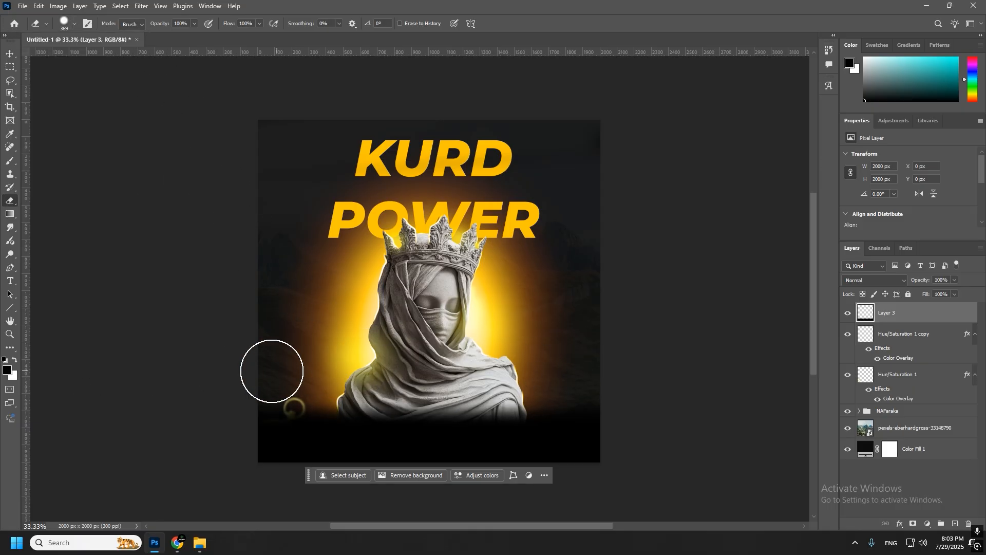
{"action": "mouse_move", "coordinate": [258, 373]}
{"action": "left_mouse_down"}
{"action": "mouse_move", "coordinate": [221, 380]}
{"action": "mouse_move", "coordinate": [544, 375]}
{"action": "left_mouse_up"}
{"action": "mouse_move", "coordinate": [163, 390]}
{"action": "left_mouse_down"}
{"action": "mouse_move", "coordinate": [585, 406]}
{"action": "mouse_move", "coordinate": [501, 372]}
{"action": "mouse_move", "coordinate": [317, 361]}
{"action": "mouse_move", "coordinate": [569, 391]}
{"action": "mouse_move", "coordinate": [599, 423]}
{"action": "mouse_move", "coordinate": [376, 416]}
{"action": "mouse_move", "coordinate": [647, 461]}
{"action": "mouse_move", "coordinate": [686, 450]}
{"action": "left_mouse_up"}
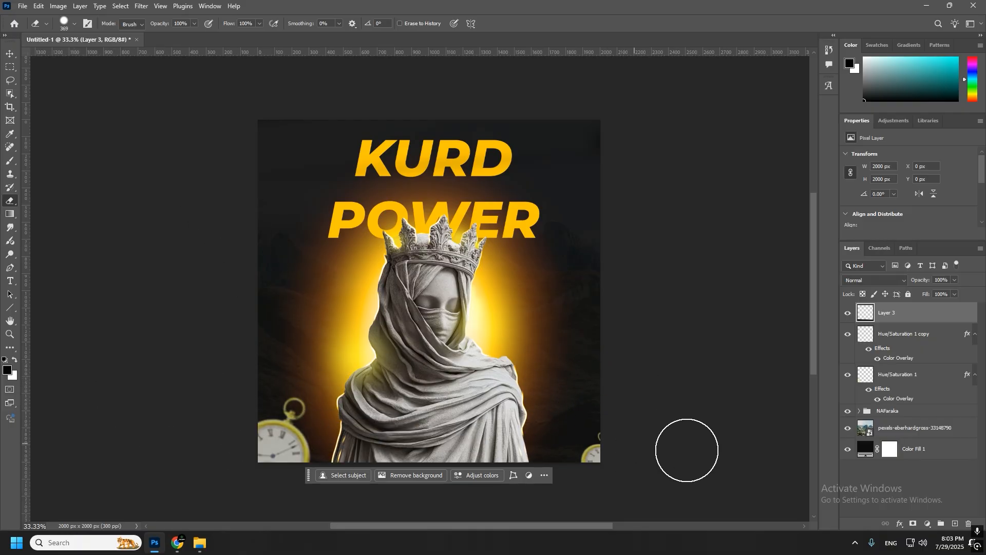
Step: Try painting black strokes along the poster's bottom edge with a small soft round brush, starting at about 155 px
{"action": "left_click", "coordinate": [9, 162]}
{"action": "left_click", "coordinate": [75, 24]}
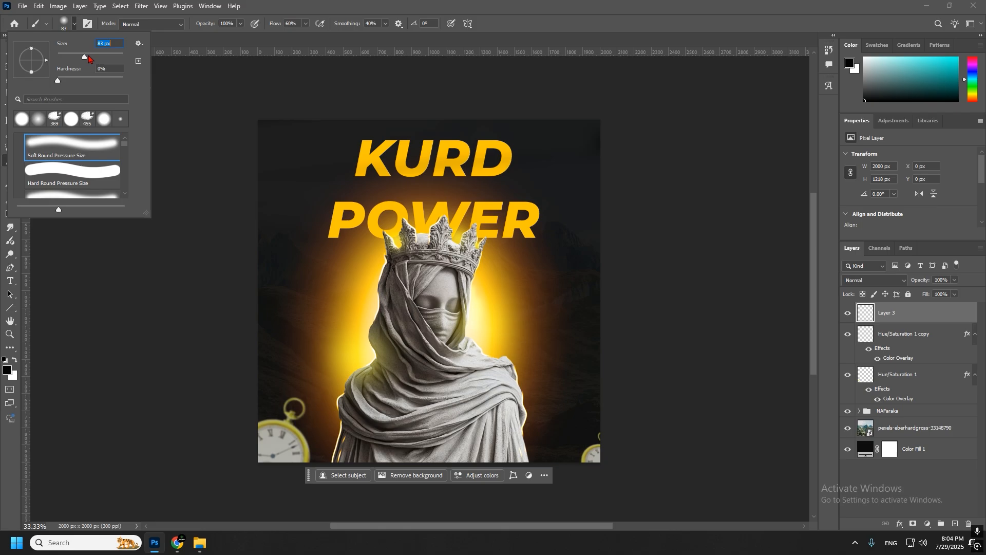
{"action": "mouse_move", "coordinate": [258, 469]}
{"action": "left_mouse_down"}
{"action": "mouse_move", "coordinate": [492, 432]}
{"action": "mouse_move", "coordinate": [790, 428]}
{"action": "left_mouse_up"}
{"action": "key", "text": "ctrl+z"}
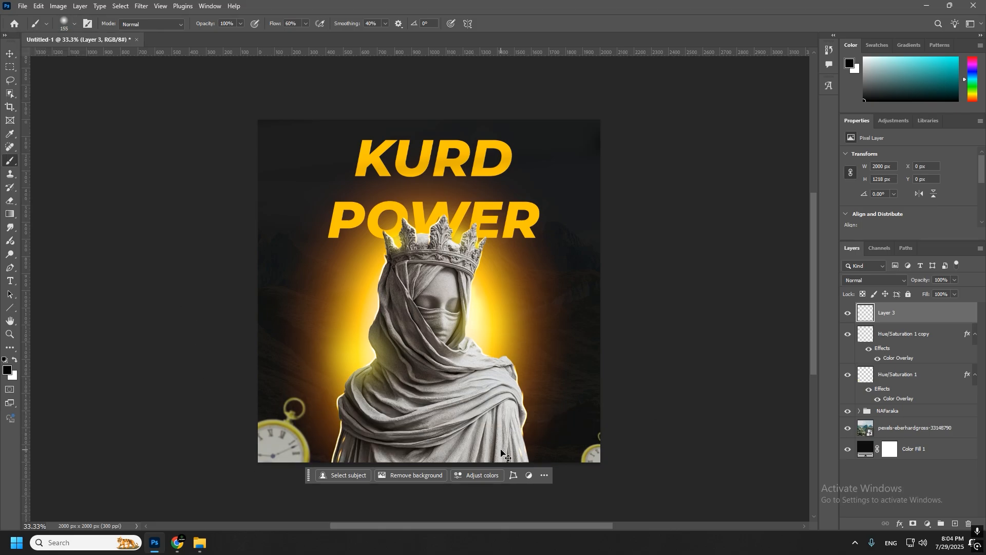
{"action": "mouse_move", "coordinate": [477, 465]}
{"action": "left_mouse_down"}
{"action": "mouse_move", "coordinate": [309, 467]}
{"action": "mouse_move", "coordinate": [554, 453]}
{"action": "mouse_move", "coordinate": [269, 447]}
{"action": "left_mouse_up"}
{"action": "key", "text": "ctrl+z"}
Step: Paint a soft black fade across the poster's bottom on Layer 3 with a soft round brush enlarged to 1811 px
{"action": "left_click", "coordinate": [75, 24]}
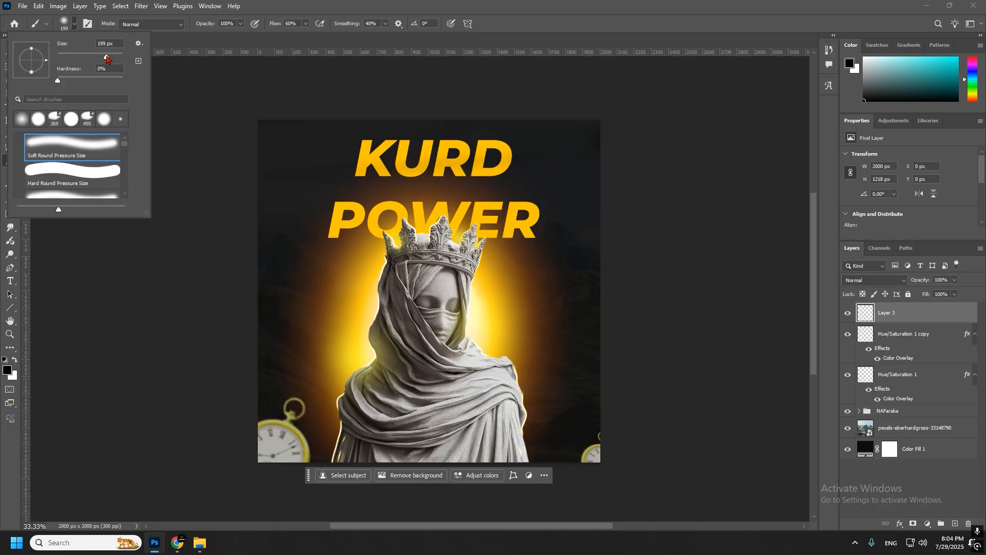
{"action": "key", "text": "v"}
{"action": "key", "text": "ctrl+minus"}
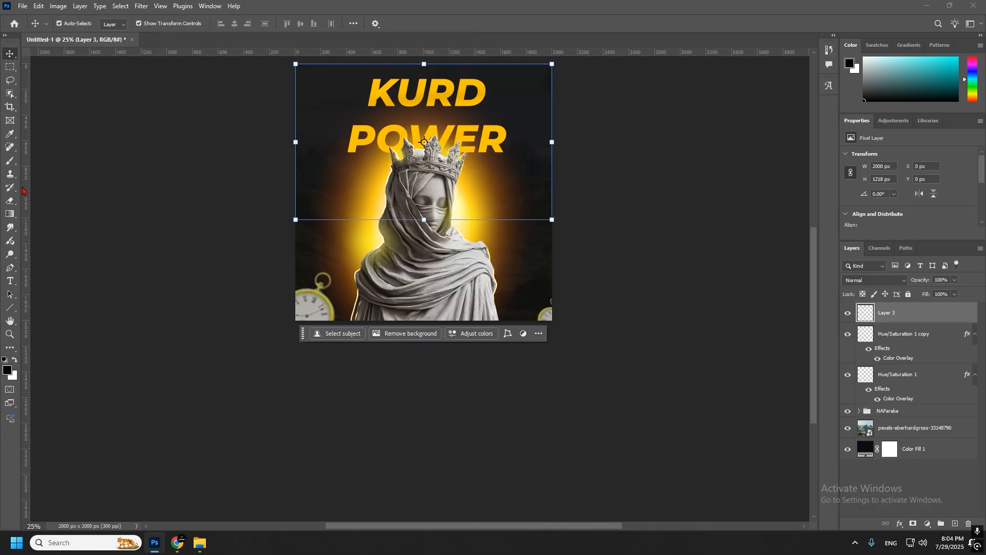
{"action": "left_click", "coordinate": [10, 160]}
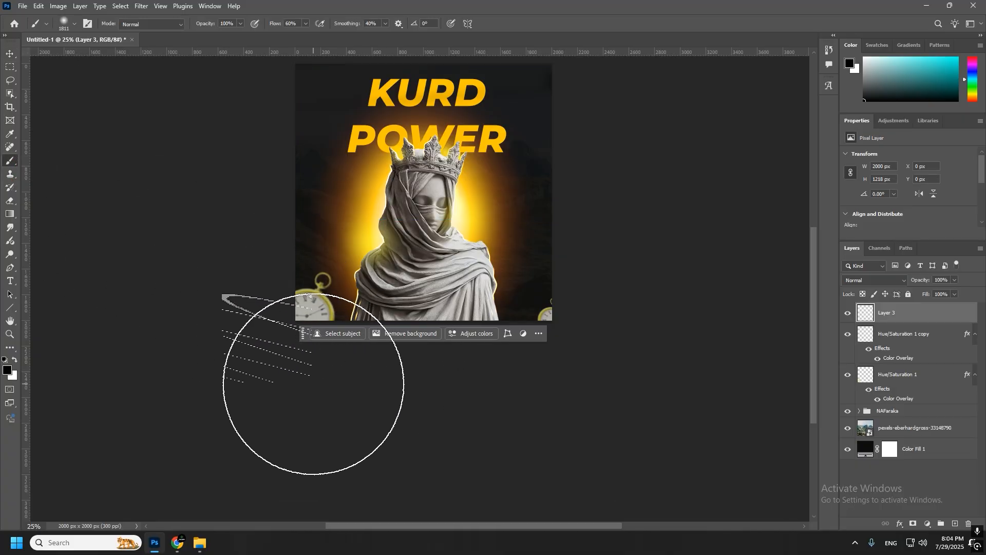
{"action": "mouse_move", "coordinate": [317, 381]}
{"action": "left_mouse_down"}
{"action": "mouse_move", "coordinate": [506, 363]}
{"action": "mouse_move", "coordinate": [510, 414]}
{"action": "mouse_move", "coordinate": [590, 396]}
{"action": "mouse_move", "coordinate": [175, 404]}
{"action": "left_mouse_up"}
{"action": "scroll", "coordinate": [339, 427], "scroll_direction": "up", "scroll_amount": 2}
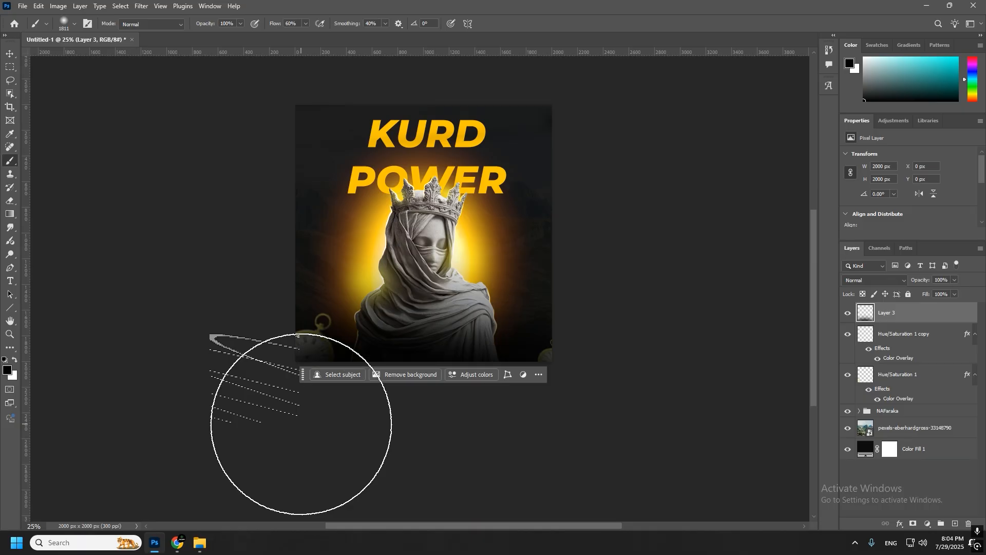
Step: Add a new empty layer above Layer 3 at the top of the layer stack
{"action": "left_click", "coordinate": [9, 56]}
{"action": "key", "text": "ctrl+space"}
{"action": "left_click", "coordinate": [394, 267], "text": "ctrl"}
{"action": "left_click", "coordinate": [394, 267], "text": "ctrl"}
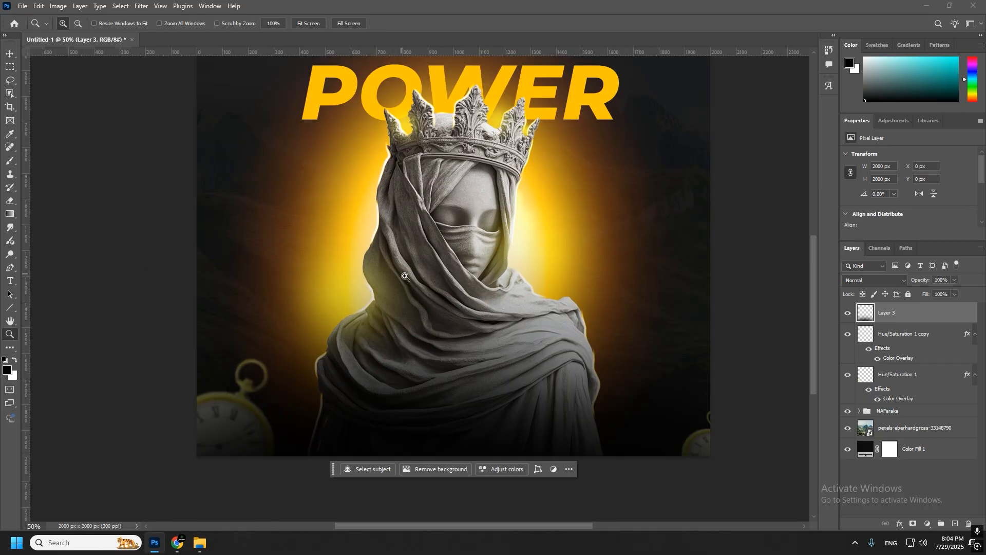
{"action": "left_click", "coordinate": [946, 458]}
{"action": "left_click", "coordinate": [955, 523]}
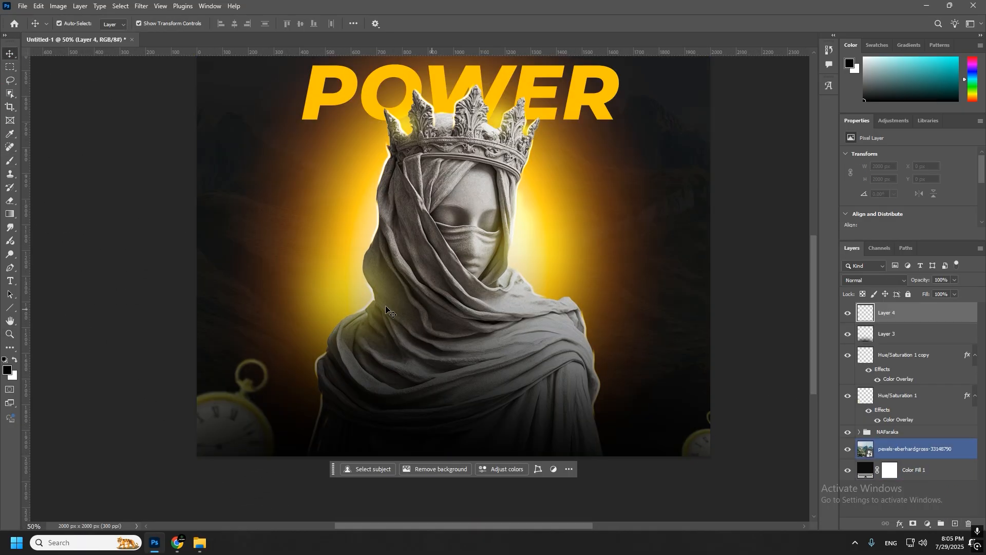
Step: Draw a vertical line about 108 px long at the poster's lower-left corner and fill it white
{"action": "left_click", "coordinate": [9, 334]}
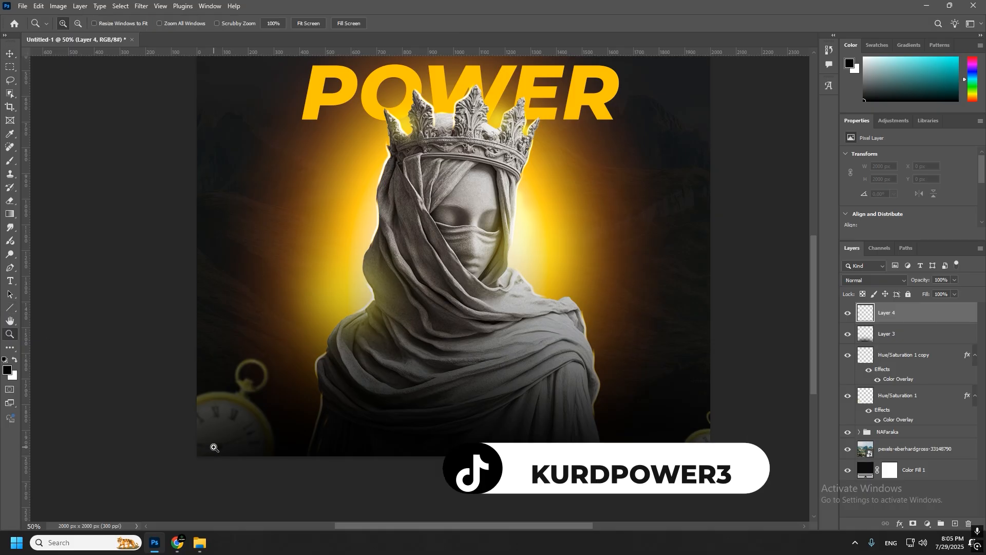
{"action": "left_click", "coordinate": [214, 447]}
{"action": "key", "text": "u"}
{"action": "left_click_drag", "start_coordinate": [234, 438], "coordinate": [238, 378]}
{"action": "left_click_drag", "start_coordinate": [209, 419], "coordinate": [208, 375]}
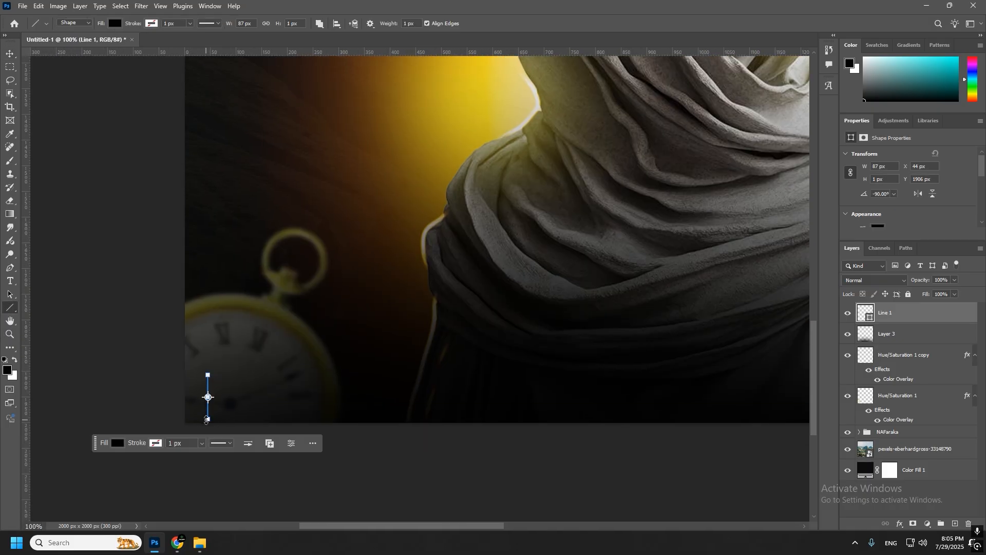
{"action": "left_click_drag", "start_coordinate": [208, 419], "coordinate": [204, 429]}
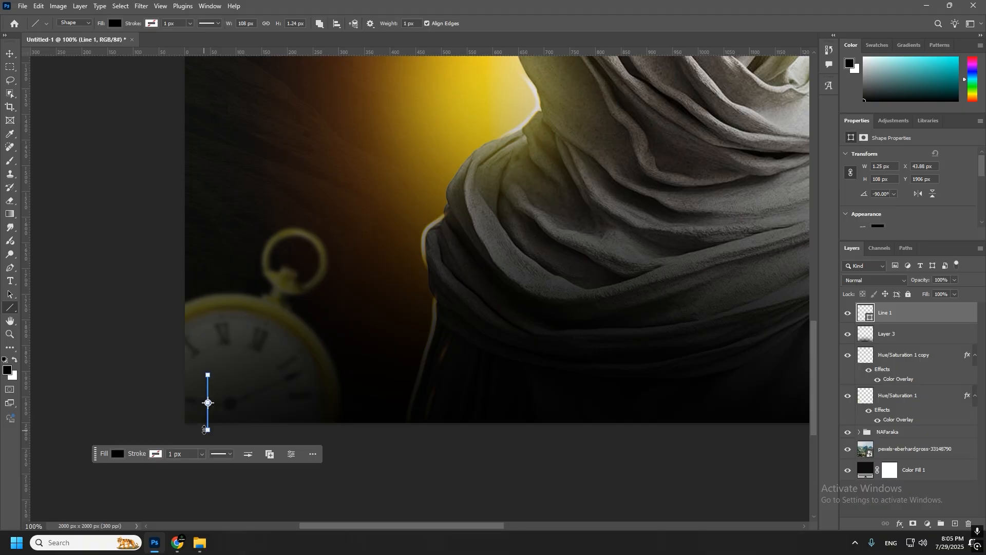
{"action": "left_click", "coordinate": [119, 454]}
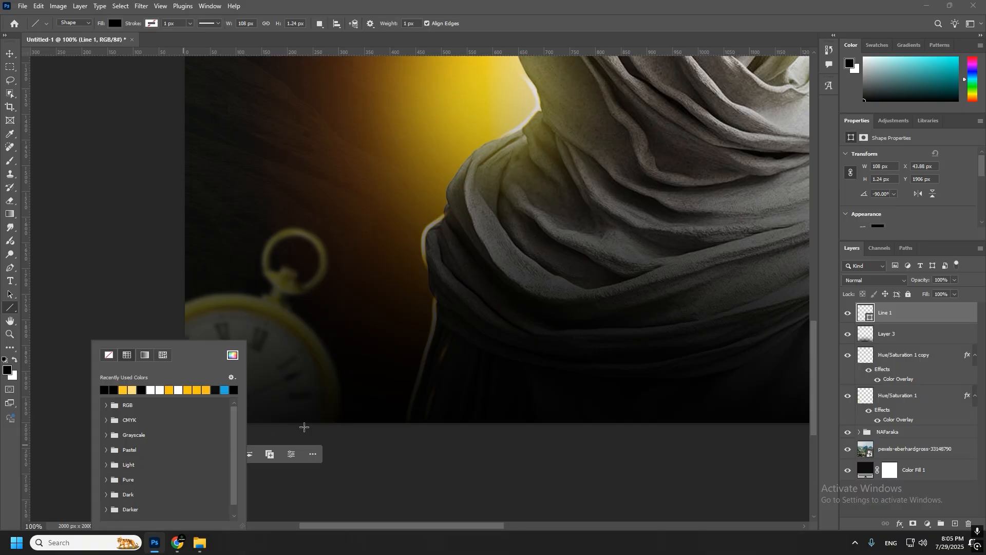
Step: Duplicate the white line 30 px to its right and stretch the copy to 150 px tall
{"action": "left_click", "coordinate": [9, 54]}
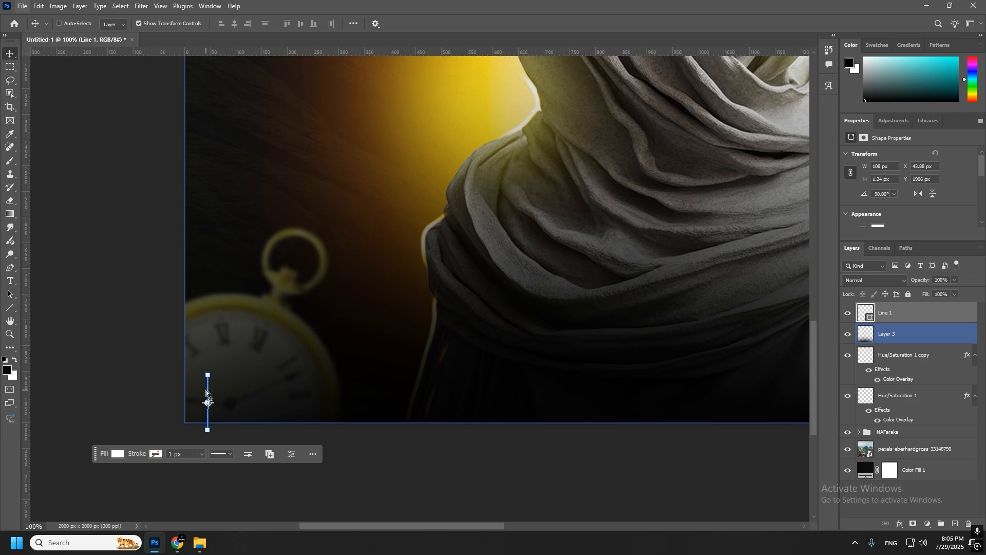
{"action": "left_click_drag", "start_coordinate": [206, 391], "coordinate": [206, 390]}
{"action": "key", "text": "shift+Right"}
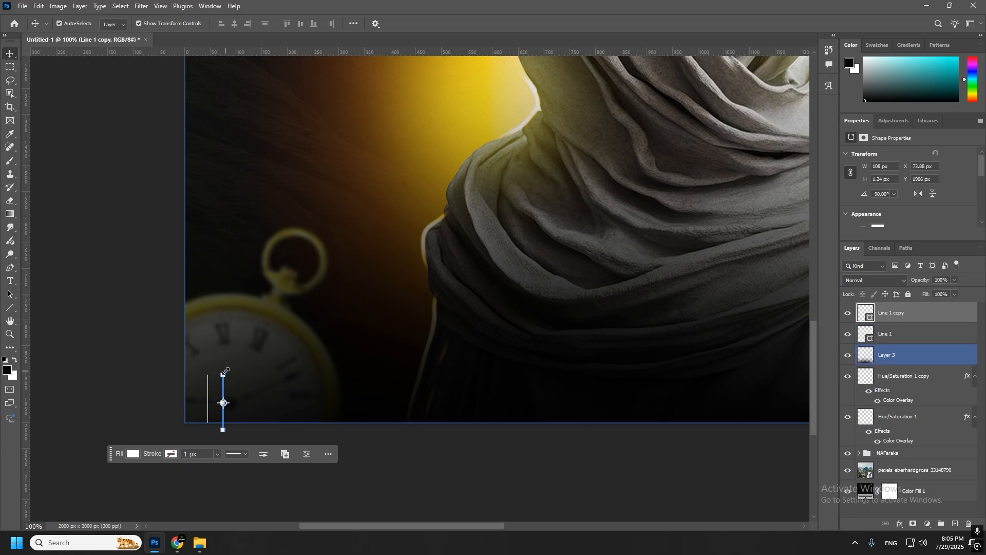
{"action": "scroll", "coordinate": [224, 374], "scroll_direction": "up", "scroll_amount": 2}
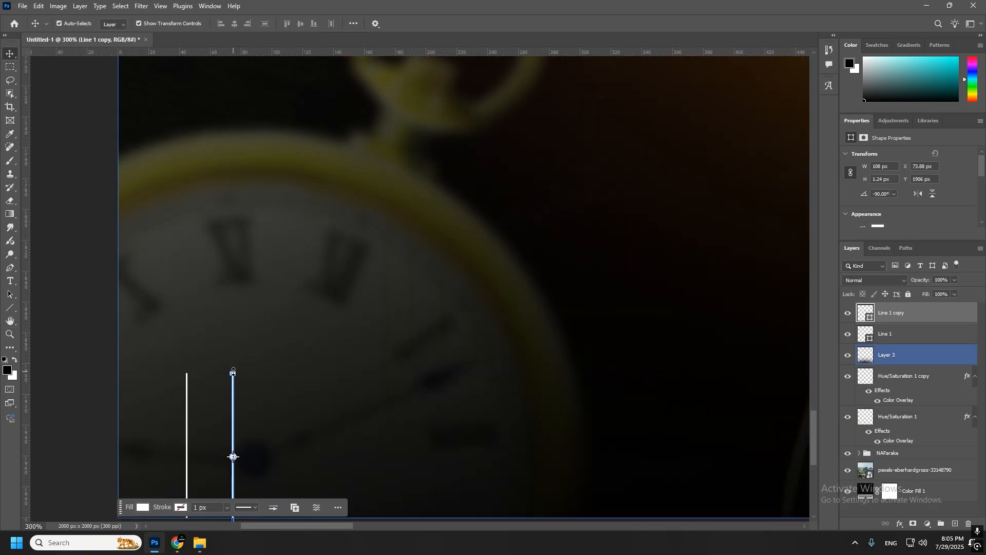
{"action": "left_click_drag", "start_coordinate": [233, 370], "coordinate": [233, 309]}
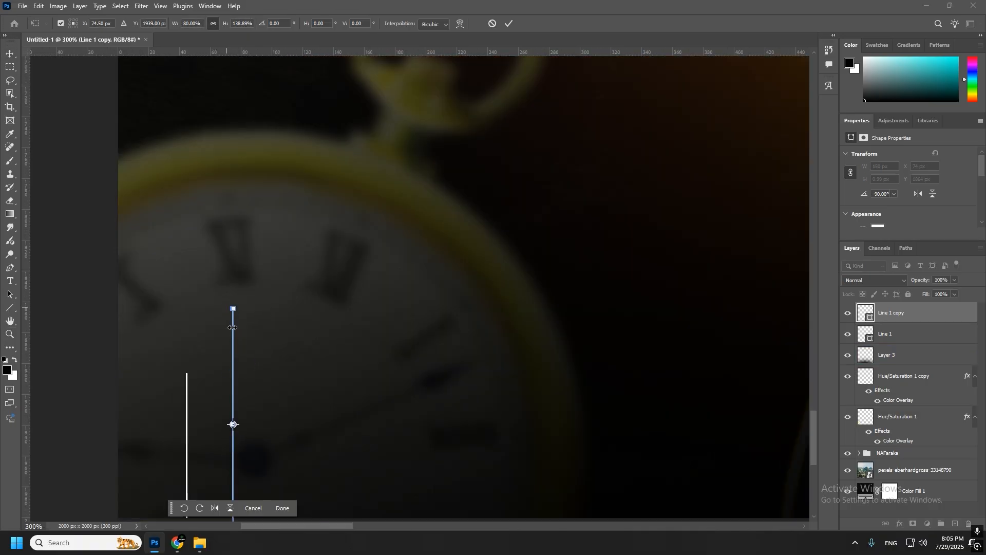
{"action": "left_click", "coordinate": [281, 507]}
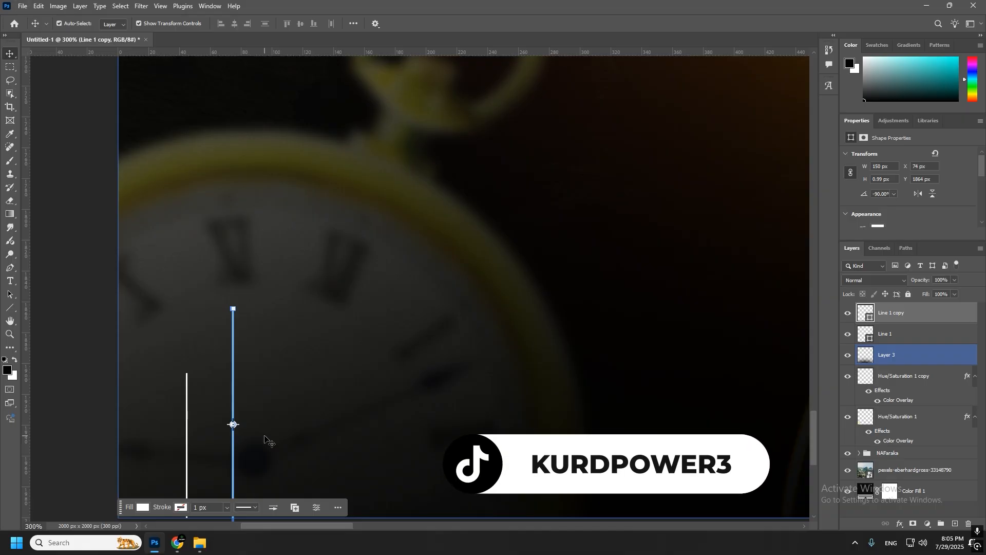
Step: Add two more duplicate lines, 86 px and 108 px tall, each spaced 30 px farther right
{"action": "key", "text": "ctrl+j"}
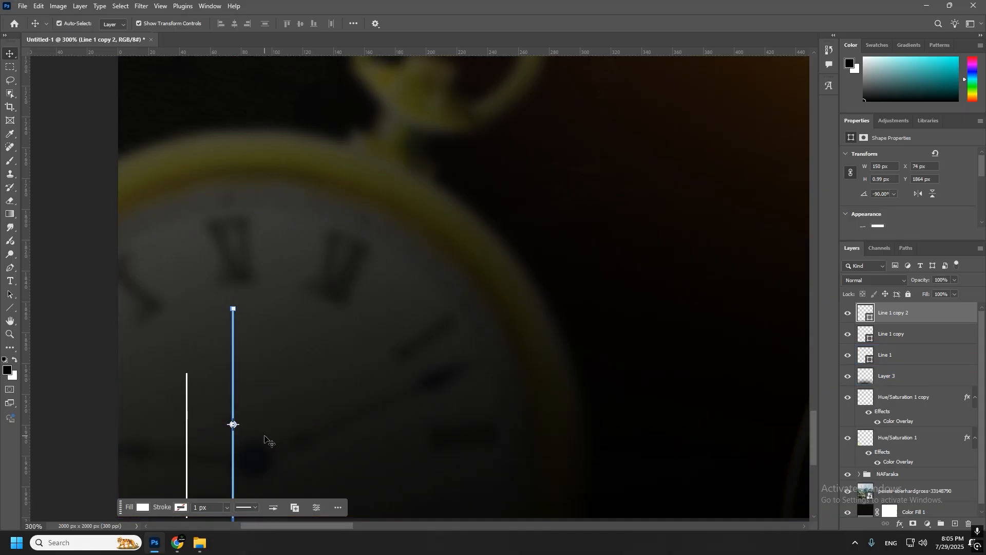
{"action": "key", "text": "shift+Right"}
{"action": "key", "text": "shift+Right"}
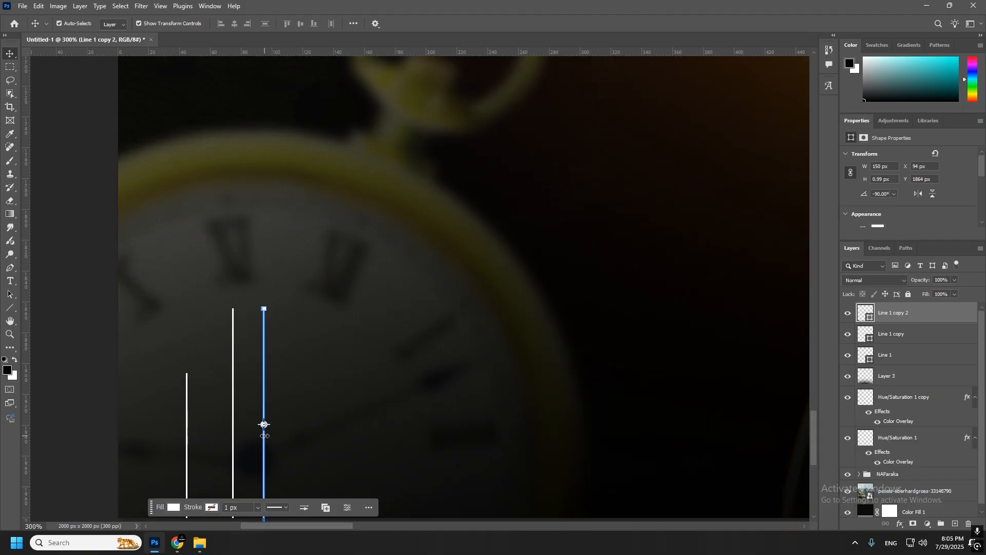
{"action": "key", "text": "shift+Right"}
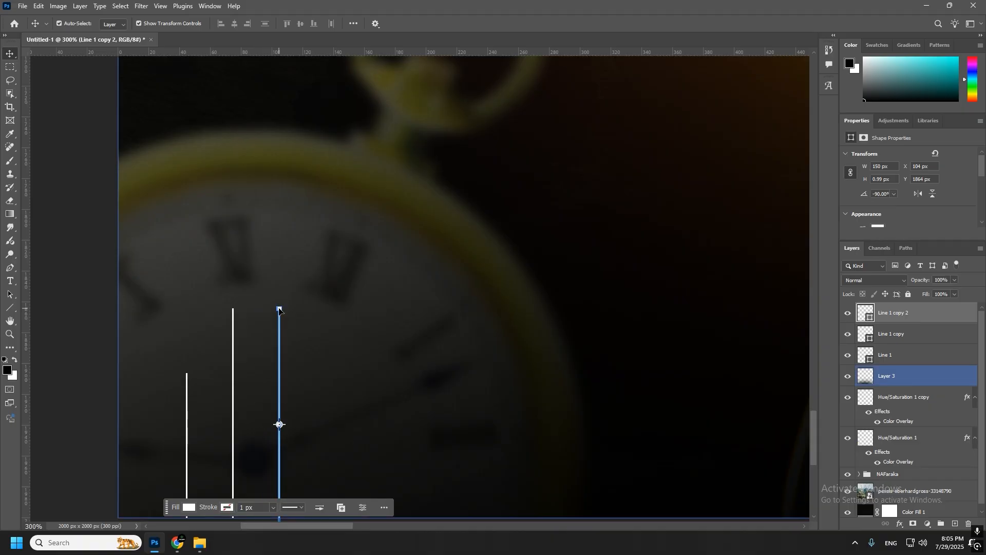
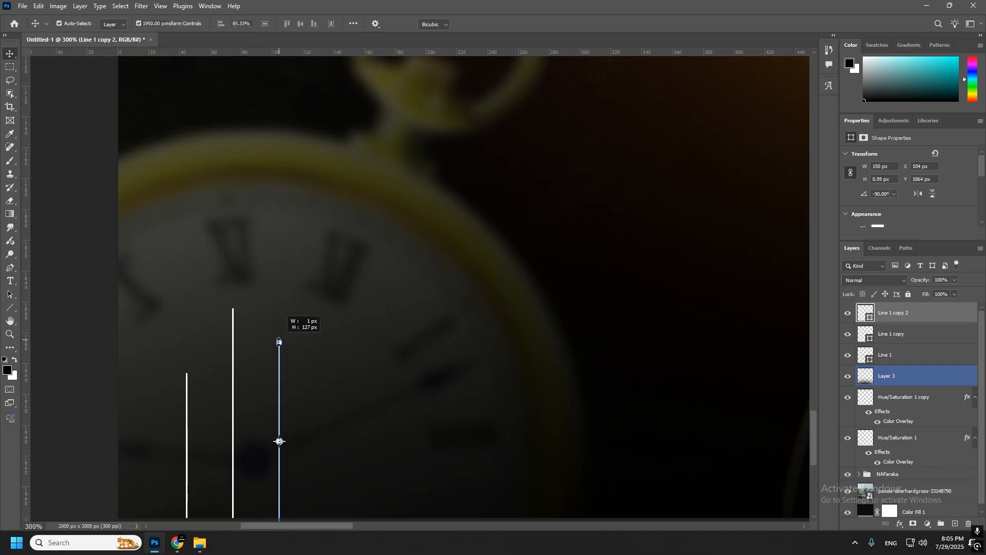
{"action": "left_click_drag", "start_coordinate": [278, 341], "coordinate": [278, 407]}
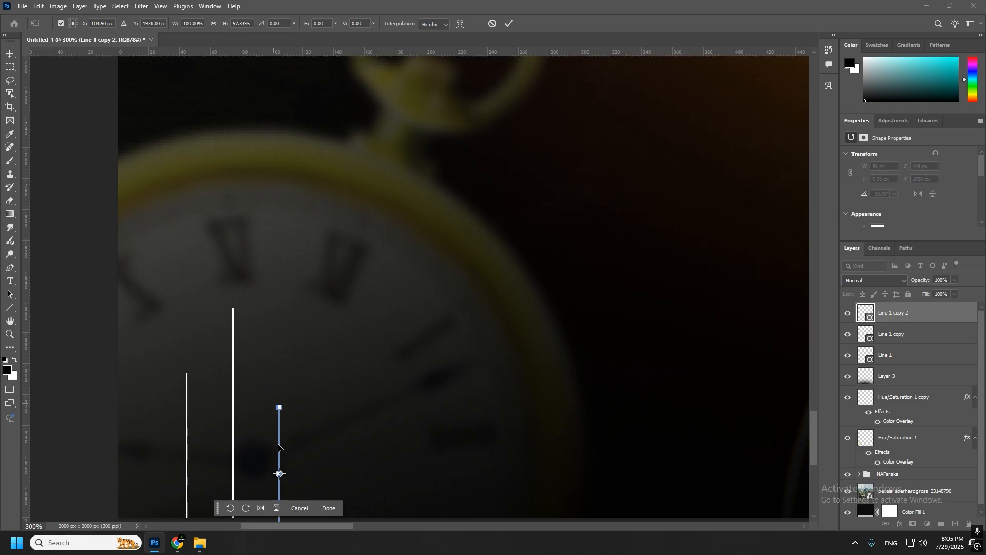
{"action": "left_click", "coordinate": [330, 508]}
{"action": "left_click", "coordinate": [187, 426]}
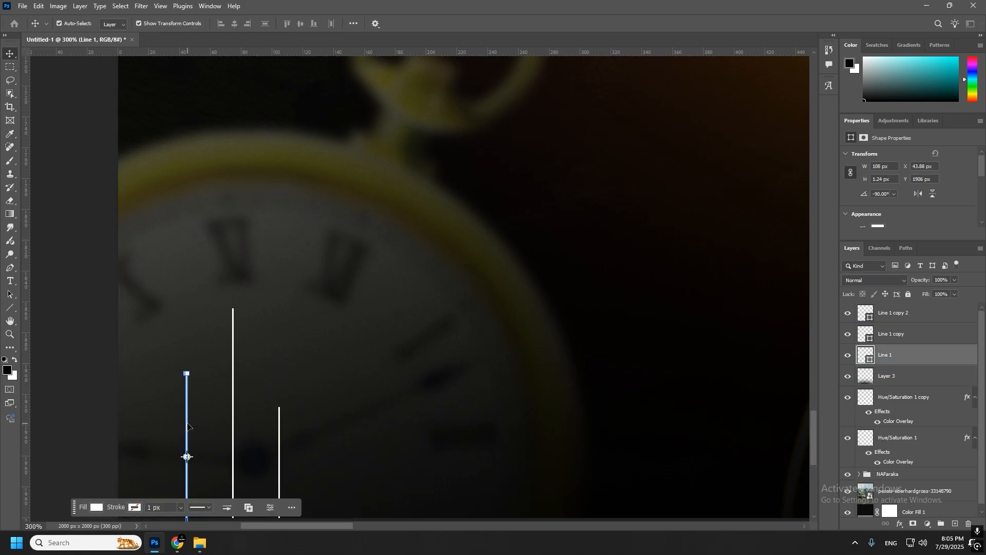
{"action": "left_click_drag", "start_coordinate": [188, 425], "coordinate": [322, 424]}
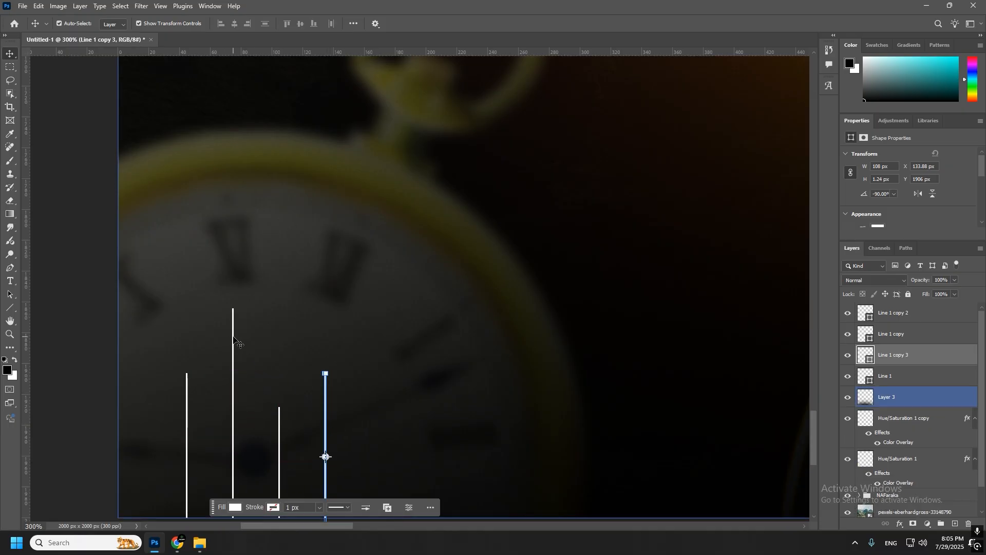
Step: Select all four line layers together and shift them 90 px to the right
{"action": "left_click", "coordinate": [222, 354]}
{"action": "left_click", "coordinate": [186, 410]}
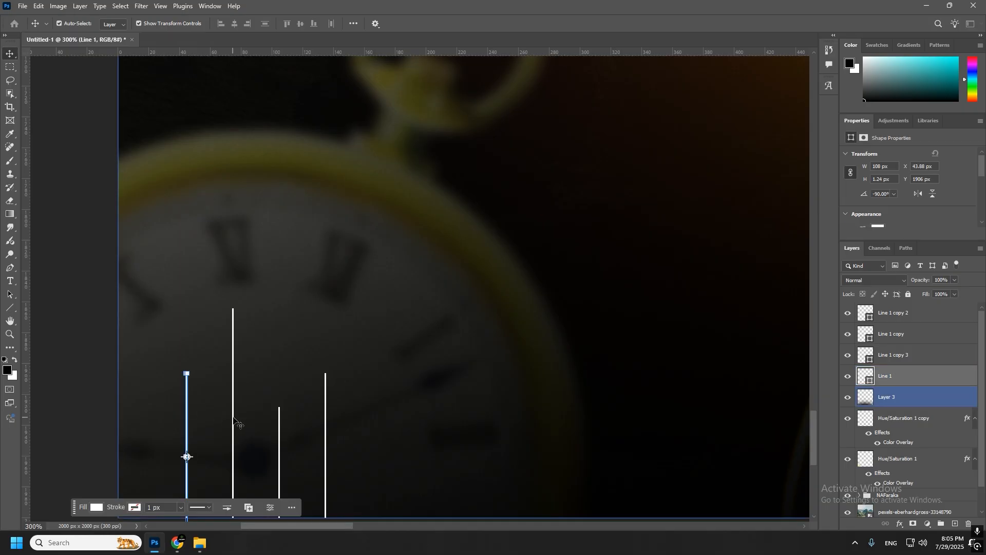
{"action": "left_click", "coordinate": [234, 418], "text": "shift"}
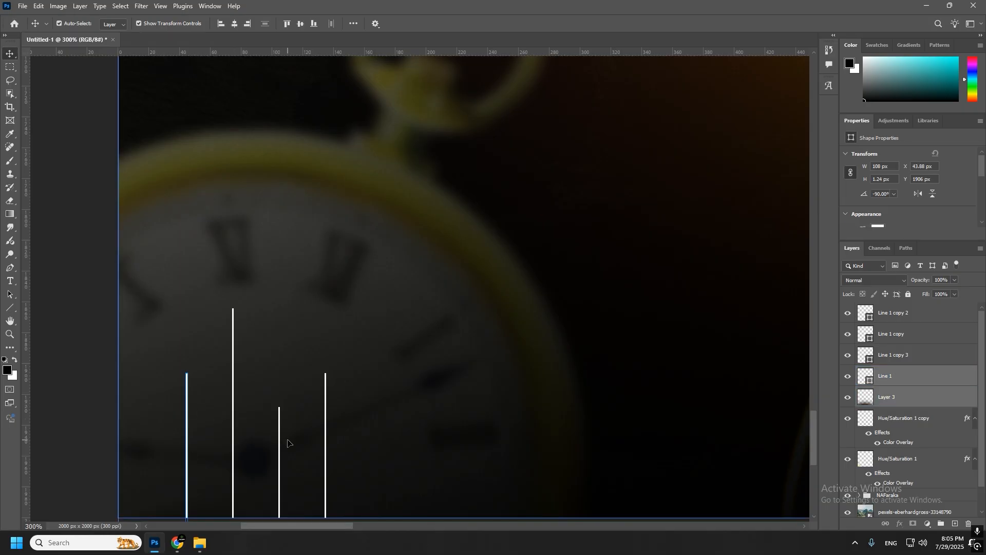
{"action": "left_click", "coordinate": [899, 355]}
{"action": "left_click", "coordinate": [909, 313]}
{"action": "left_click", "coordinate": [921, 396]}
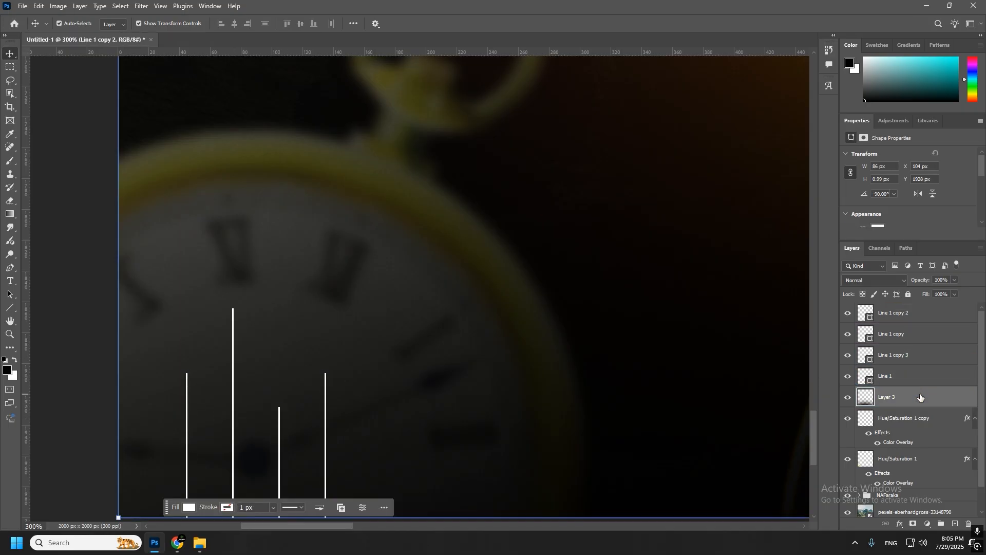
{"action": "left_click", "coordinate": [920, 377]}
{"action": "left_click", "coordinate": [905, 313], "text": "shift"}
{"action": "key", "text": "shift+Right"}
{"action": "key", "text": "shift+Right"}
{"action": "key", "text": "shift+Right"}
{"action": "key", "text": "shift+Right"}
{"action": "key", "text": "shift+Right"}
{"action": "key", "text": "shift+Right"}
{"action": "key", "text": "shift+Right"}
{"action": "key", "text": "shift+Right"}
{"action": "key", "text": "shift+Right"}
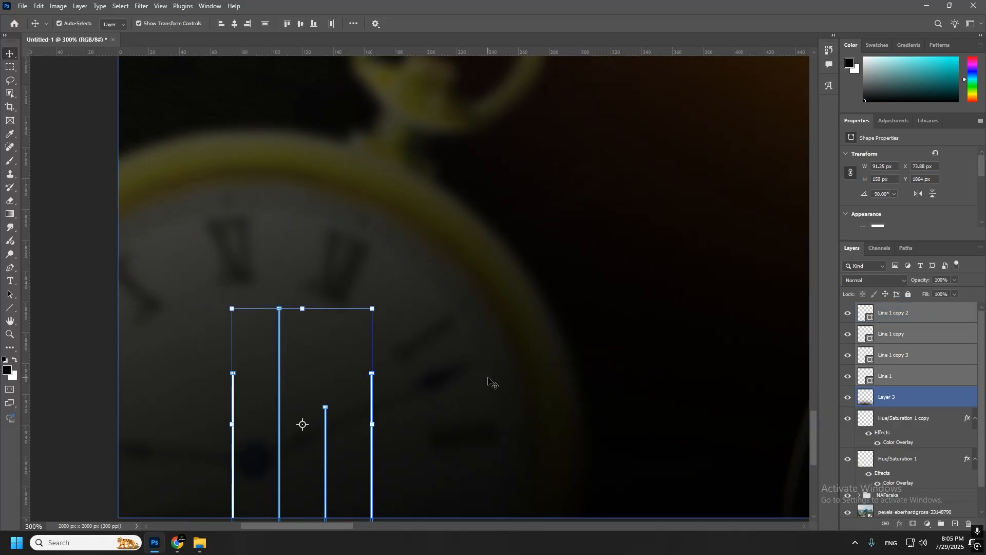
{"action": "left_click", "coordinate": [488, 382]}
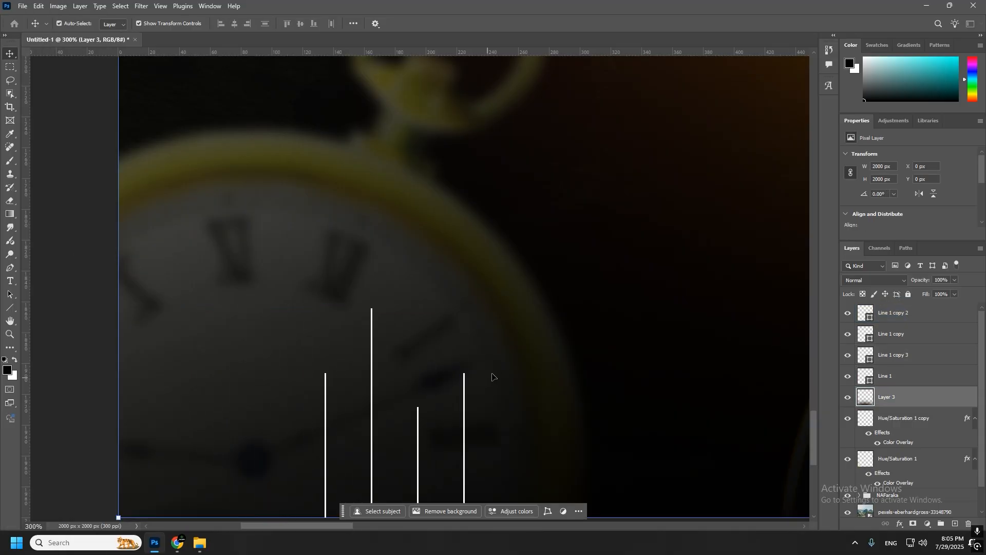
Step: Group the four vertical line layers
{"action": "key", "text": "z"}
{"action": "left_click", "coordinate": [406, 330], "text": "alt"}
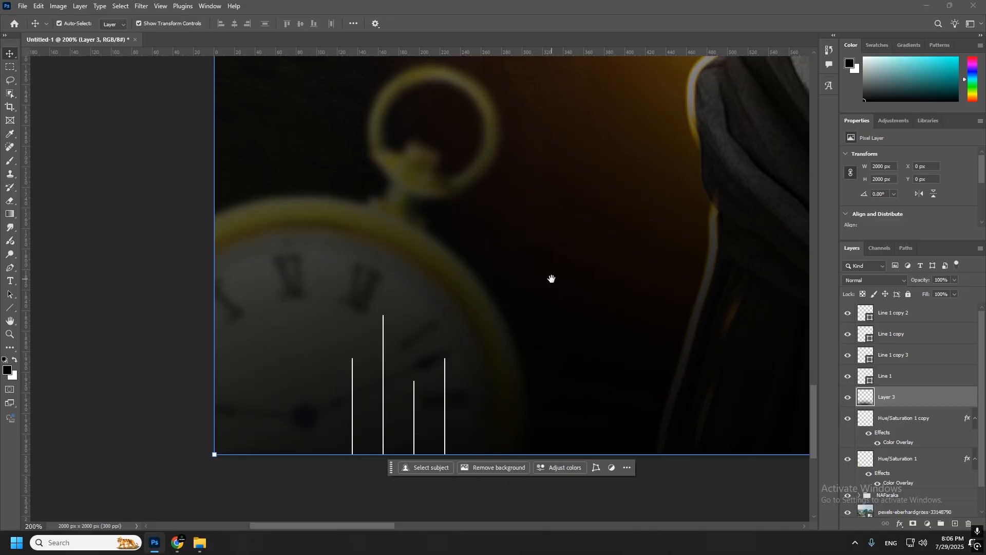
{"action": "left_click_drag", "start_coordinate": [550, 278], "coordinate": [344, 308]}
{"action": "left_click", "coordinate": [455, 302], "text": "alt"}
{"action": "left_click", "coordinate": [455, 302], "text": "alt"}
{"action": "key", "text": "v"}
{"action": "left_click", "coordinate": [906, 375]}
{"action": "left_click", "coordinate": [907, 325], "text": "shift"}
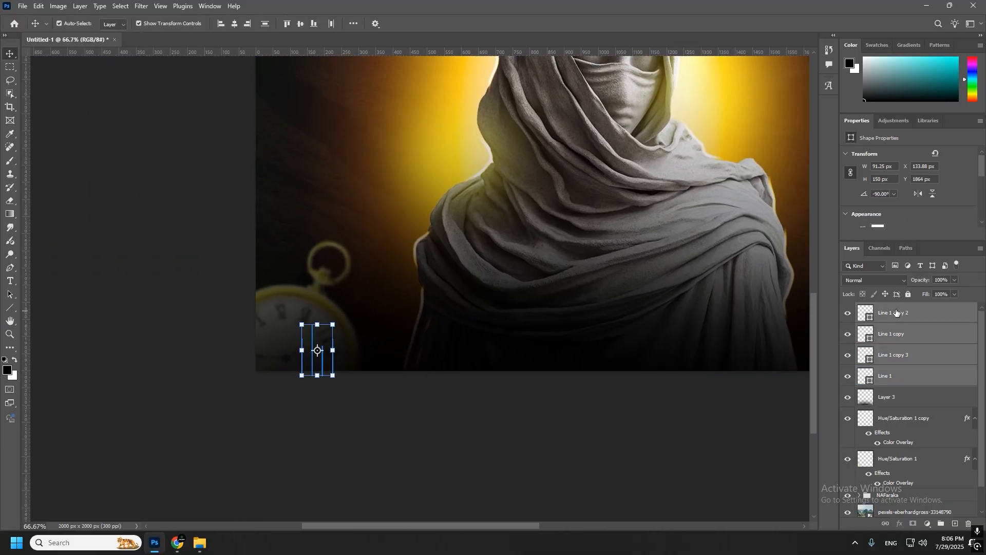
{"action": "left_click_drag", "start_coordinate": [321, 354], "coordinate": [811, 496]}
{"action": "key", "text": "ctrl+g"}
Step: Duplicate the line group twice and space the copies along the middle and right of the poster's bottom edge
{"action": "left_click_drag", "start_coordinate": [414, 340], "coordinate": [628, 339]}
{"action": "left_click_drag", "start_coordinate": [628, 338], "coordinate": [574, 391]}
{"action": "left_click_drag", "start_coordinate": [356, 395], "coordinate": [461, 401]}
Step: Duplicate lines from the first group to its left side and shorten the second copy from the left
{"action": "left_click", "coordinate": [209, 406]}
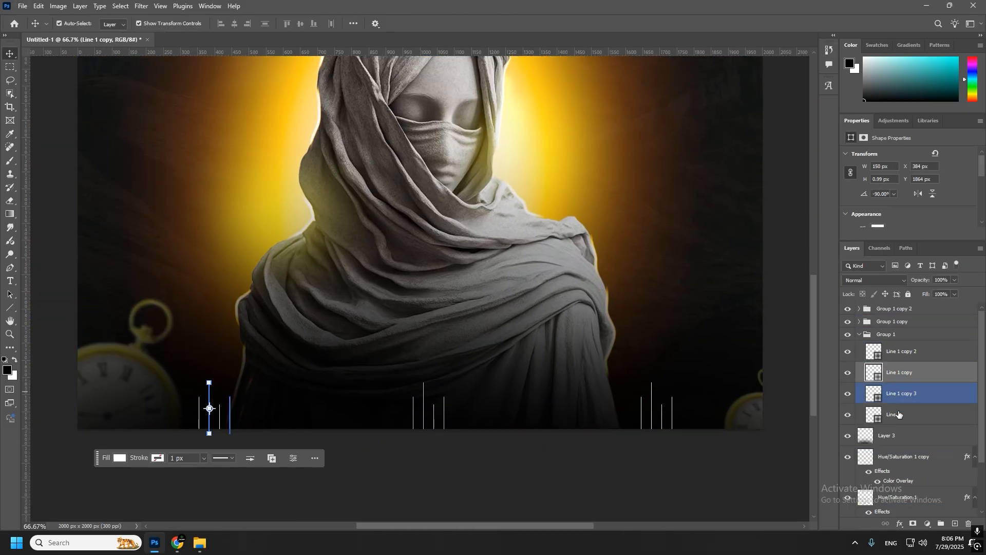
{"action": "left_click", "coordinate": [894, 353], "text": "ctrl"}
{"action": "key", "text": "ctrl+j"}
{"action": "key", "text": "ctrl+t"}
{"action": "left_click_drag", "start_coordinate": [214, 414], "coordinate": [174, 414]}
{"action": "key", "text": "Return"}
{"action": "key", "text": "ctrl+j"}
{"action": "scroll", "coordinate": [165, 429], "scroll_direction": "up", "scroll_amount": 3}
{"action": "left_click_drag", "start_coordinate": [240, 370], "coordinate": [191, 370]}
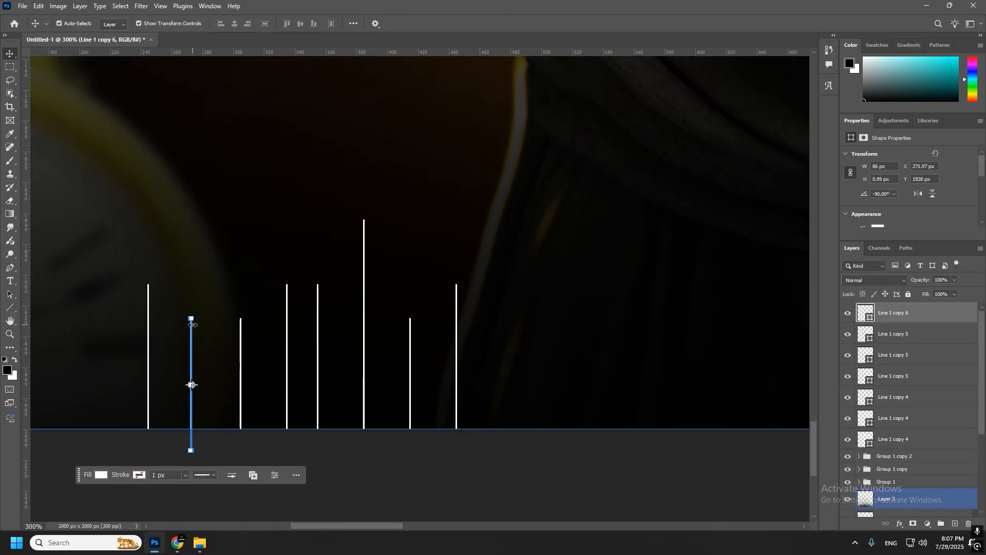
{"action": "left_click_drag", "start_coordinate": [191, 319], "coordinate": [191, 353]}
{"action": "key", "text": "Return"}
Step: Delete the surplus duplicate line layers above the groups
{"action": "left_click", "coordinate": [906, 438]}
{"action": "left_click", "coordinate": [908, 382], "text": "shift"}
{"action": "key", "text": "Delete"}
Step: Duplicate the line just left of the first group to the far end of the new lines and shorten it slightly
{"action": "left_click", "coordinate": [286, 359]}
{"action": "left_click_drag", "start_coordinate": [286, 360], "coordinate": [145, 359]}
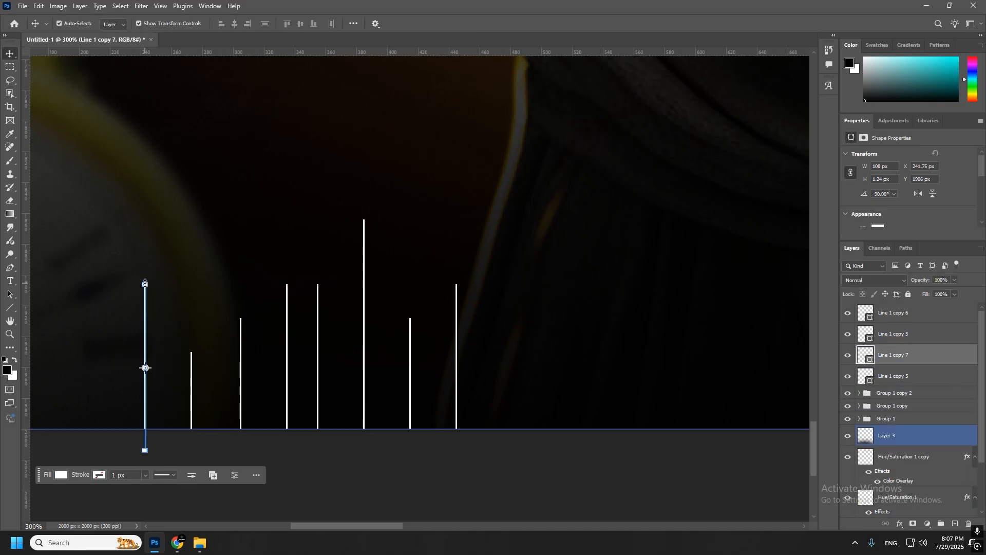
{"action": "left_click_drag", "start_coordinate": [145, 284], "coordinate": [145, 301]}
{"action": "key", "text": "Return"}
Step: Duplicate the four new lines twice, extending the row leftward to the poster's left edge
{"action": "left_click", "coordinate": [893, 313], "text": "shift"}
{"action": "key", "text": "ctrl+j"}
{"action": "left_click_drag", "start_coordinate": [358, 253], "coordinate": [418, 260]}
{"action": "left_click_drag", "start_coordinate": [436, 359], "coordinate": [253, 359]}
{"action": "scroll", "coordinate": [381, 428], "scroll_direction": "down", "scroll_amount": 3}
{"action": "key", "text": "ctrl+j"}
{"action": "left_click_drag", "start_coordinate": [354, 403], "coordinate": [291, 403]}
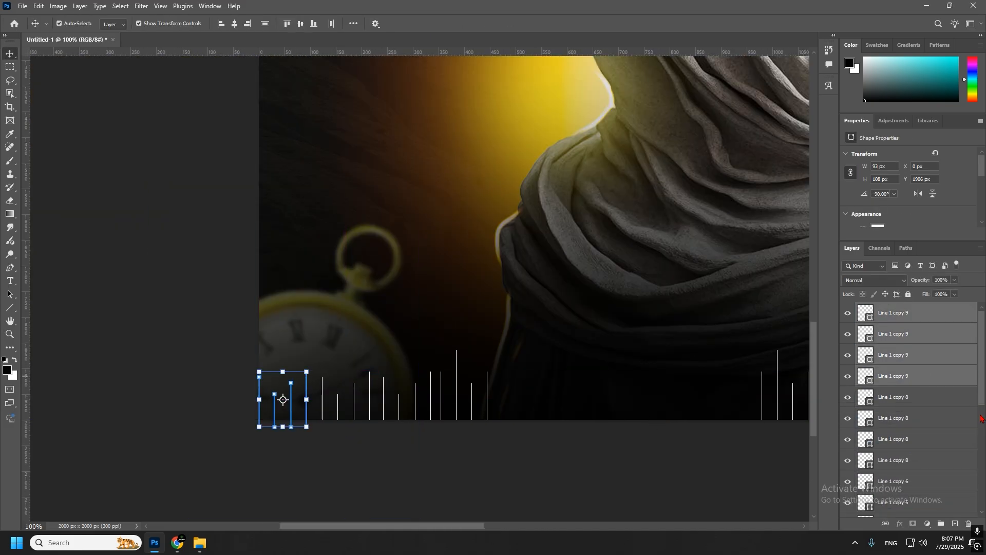
Step: Duplicate the added line sets repeatedly and place the copies between and beyond the groups along the bottom edge
{"action": "left_click", "coordinate": [903, 313]}
{"action": "scroll", "coordinate": [910, 462], "scroll_direction": "down", "scroll_amount": 3}
{"action": "left_click", "coordinate": [910, 483], "text": "shift"}
{"action": "left_click_drag", "start_coordinate": [631, 370], "coordinate": [432, 363]}
{"action": "key", "text": "ctrl+j"}
{"action": "left_click_drag", "start_coordinate": [185, 387], "coordinate": [731, 388]}
{"action": "key", "text": "ctrl+j"}
{"action": "left_click_drag", "start_coordinate": [658, 296], "coordinate": [304, 302]}
{"action": "key", "text": "ctrl+j"}
{"action": "left_click_drag", "start_coordinate": [394, 406], "coordinate": [686, 406]}
{"action": "key", "text": "Return"}
Step: Lock the layers beneath the individual lines and move a cluster of lines near the right clock 40 px right
{"action": "scroll", "coordinate": [645, 414], "scroll_direction": "up", "scroll_amount": 1}
{"action": "left_click_drag", "start_coordinate": [896, 489], "coordinate": [885, 360]}
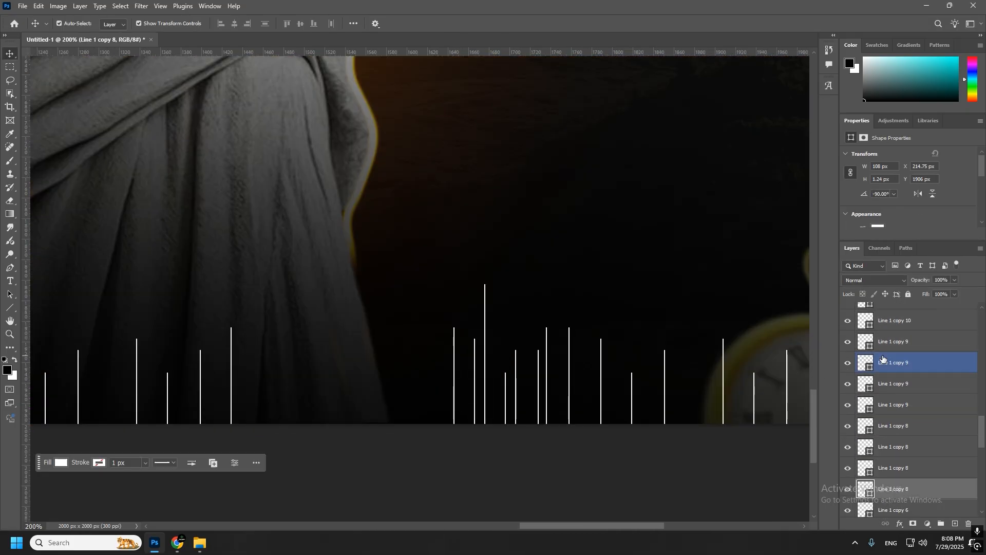
{"action": "left_click", "coordinate": [918, 484]}
{"action": "left_click_drag", "start_coordinate": [898, 442], "coordinate": [922, 488]}
{"action": "left_click_drag", "start_coordinate": [692, 484], "coordinate": [481, 397]}
{"action": "left_click_drag", "start_coordinate": [602, 405], "coordinate": [642, 405]}
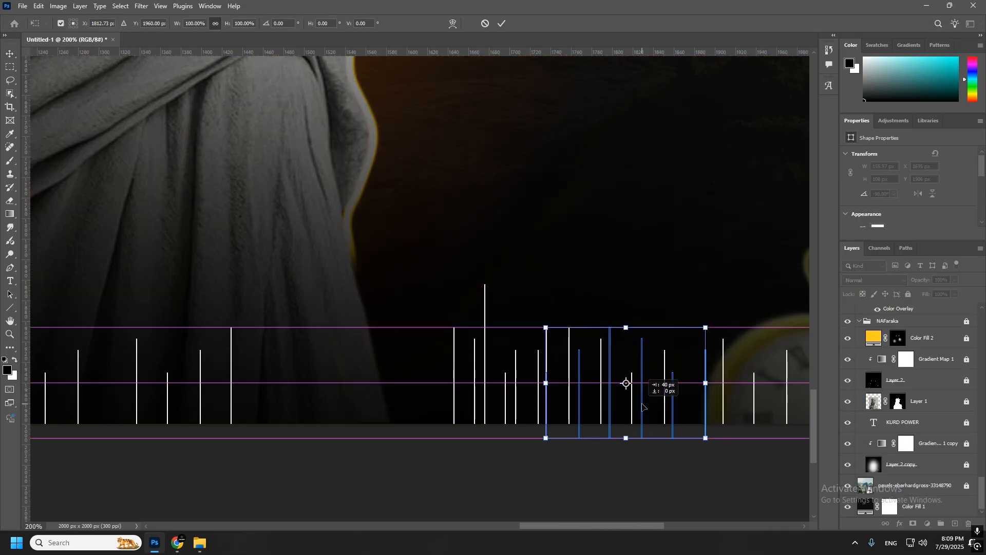
{"action": "left_click", "coordinate": [704, 404]}
Step: Select a cluster of lines and duplicate it to fill the gap near the middle of the bottom edge
{"action": "scroll", "coordinate": [703, 404], "scroll_direction": "down", "scroll_amount": 2}
{"action": "scroll", "coordinate": [697, 413], "scroll_direction": "up", "scroll_amount": 2}
{"action": "left_click_drag", "start_coordinate": [396, 348], "coordinate": [744, 325]}
{"action": "left_click_drag", "start_coordinate": [393, 418], "coordinate": [198, 333]}
{"action": "scroll", "coordinate": [463, 302], "scroll_direction": "down", "scroll_amount": 2}
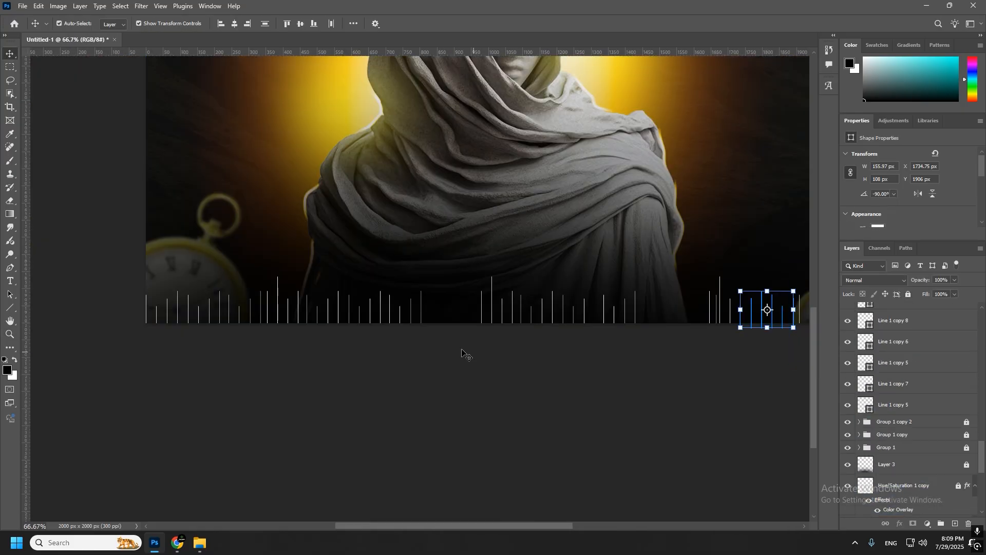
{"action": "left_click_drag", "start_coordinate": [463, 351], "coordinate": [373, 308]}
{"action": "key", "text": "ctrl+alt+t"}
{"action": "key", "text": "Return"}
Step: Duplicate another cluster of lines and nudge it right into the remaining gap before the right-hand group
{"action": "scroll", "coordinate": [554, 392], "scroll_direction": "up", "scroll_amount": 1}
{"action": "left_click_drag", "start_coordinate": [521, 428], "coordinate": [284, 330]}
{"action": "key", "text": "ctrl+alt+t"}
{"action": "key", "text": "shift+Right"}
{"action": "key", "text": "shift+Right"}
{"action": "key", "text": "shift+Right"}
{"action": "key", "text": "shift+Right"}
{"action": "key", "text": "shift+Right"}
{"action": "key", "text": "shift+Right"}
{"action": "key", "text": "shift+Right"}
{"action": "key", "text": "shift+Right"}
{"action": "key", "text": "shift+Right"}
{"action": "key", "text": "shift+Right"}
{"action": "key", "text": "shift+Right"}
{"action": "key", "text": "shift+Right"}
{"action": "key", "text": "shift+Right"}
{"action": "key", "text": "shift+Right"}
{"action": "key", "text": "shift+Right"}
{"action": "key", "text": "shift+Right"}
{"action": "key", "text": "shift+Right"}
{"action": "key", "text": "shift+Right"}
{"action": "key", "text": "shift+Right"}
{"action": "key", "text": "shift+Right"}
{"action": "key", "text": "shift+Right"}
{"action": "key", "text": "shift+Right"}
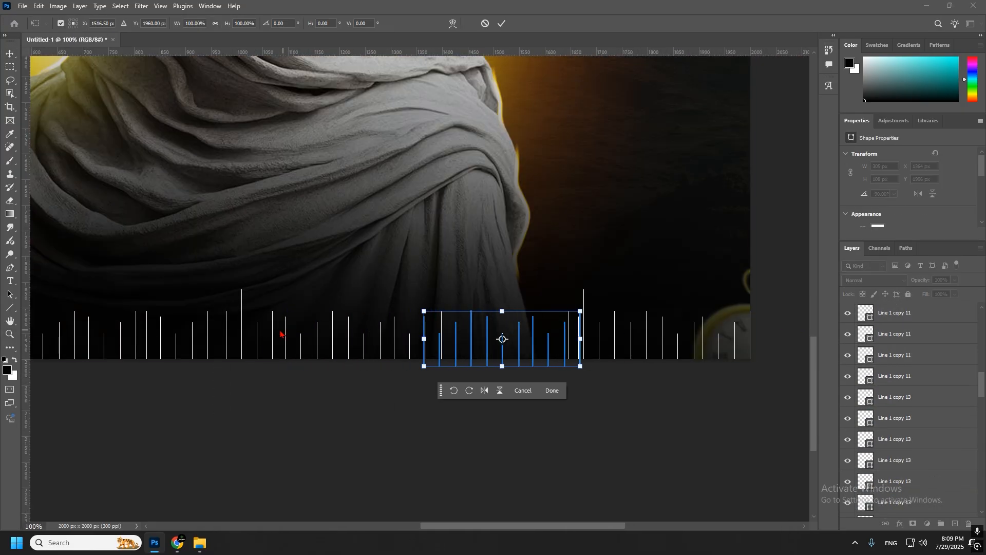
{"action": "key", "text": "Return"}
Step: Delete the overlapping extra lines where the duplicated clusters meet
{"action": "scroll", "coordinate": [483, 359], "scroll_direction": "up", "scroll_amount": 1}
{"action": "left_click_drag", "start_coordinate": [367, 383], "coordinate": [403, 314]}
{"action": "key", "text": "Delete"}
{"action": "left_click", "coordinate": [646, 329]}
{"action": "key", "text": "Delete"}
{"action": "scroll", "coordinate": [389, 403], "scroll_direction": "down", "scroll_amount": 4}
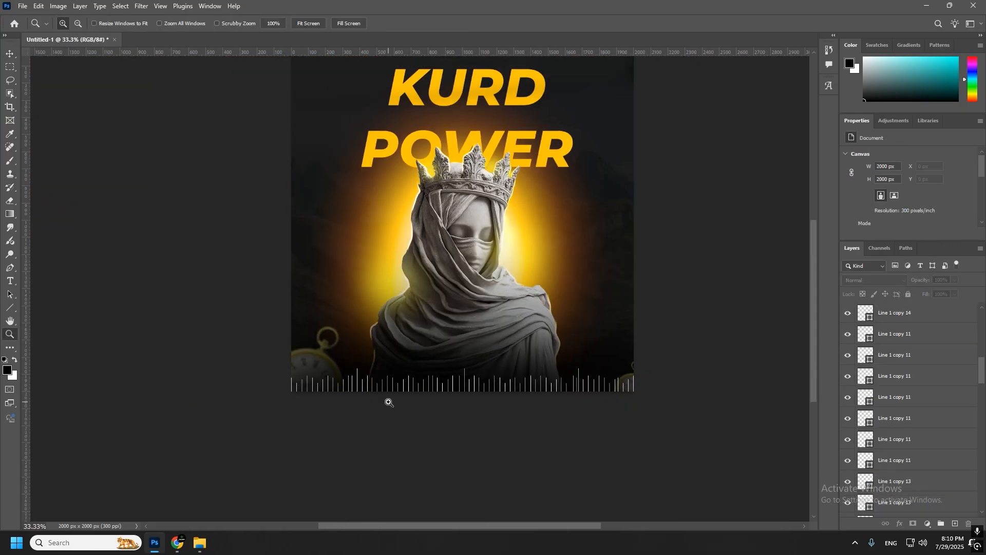
Step: Merge all the line layers and line groups into a single layer above Layer 3
{"action": "scroll", "coordinate": [451, 431], "scroll_direction": "up", "scroll_amount": 1}
{"action": "left_click", "coordinate": [451, 431]}
{"action": "scroll", "coordinate": [451, 431], "scroll_direction": "down", "scroll_amount": 1}
{"action": "left_click", "coordinate": [925, 468]}
{"action": "left_click", "coordinate": [905, 397]}
{"action": "scroll", "coordinate": [905, 397], "scroll_direction": "up", "scroll_amount": 10}
{"action": "left_click", "coordinate": [906, 313], "text": "shift"}
{"action": "key", "text": "ctrl+e"}
{"action": "left_click", "coordinate": [900, 358]}
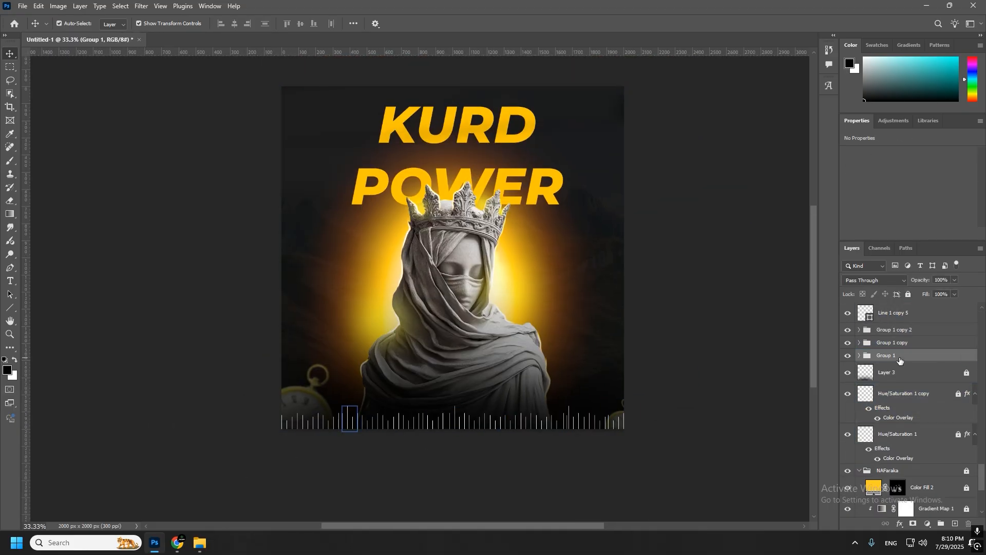
{"action": "left_click", "coordinate": [902, 314], "text": "shift"}
{"action": "key", "text": "ctrl+e"}
{"action": "left_click", "coordinate": [696, 470]}
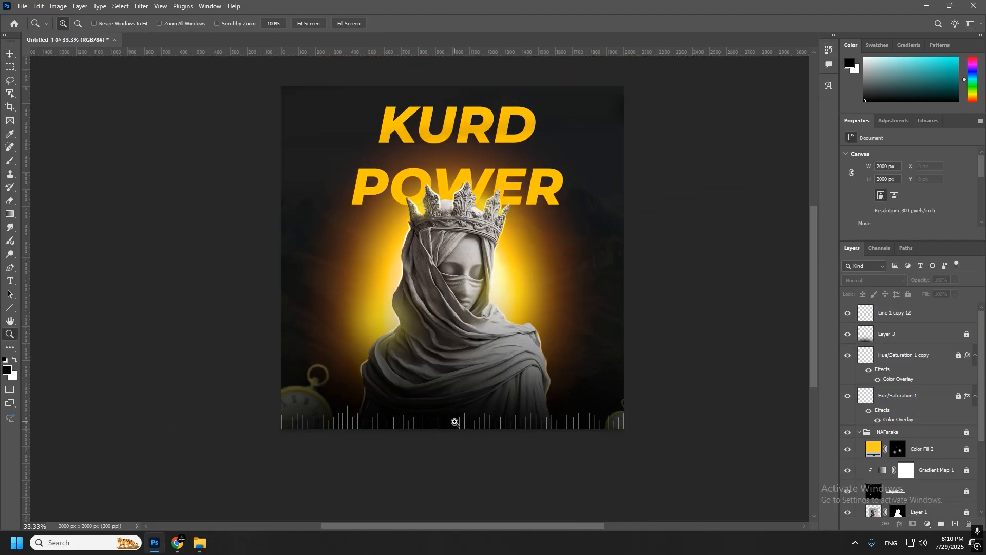
{"action": "scroll", "coordinate": [453, 418], "scroll_direction": "up", "scroll_amount": 2}
{"action": "left_click_drag", "start_coordinate": [315, 379], "coordinate": [369, 374]}
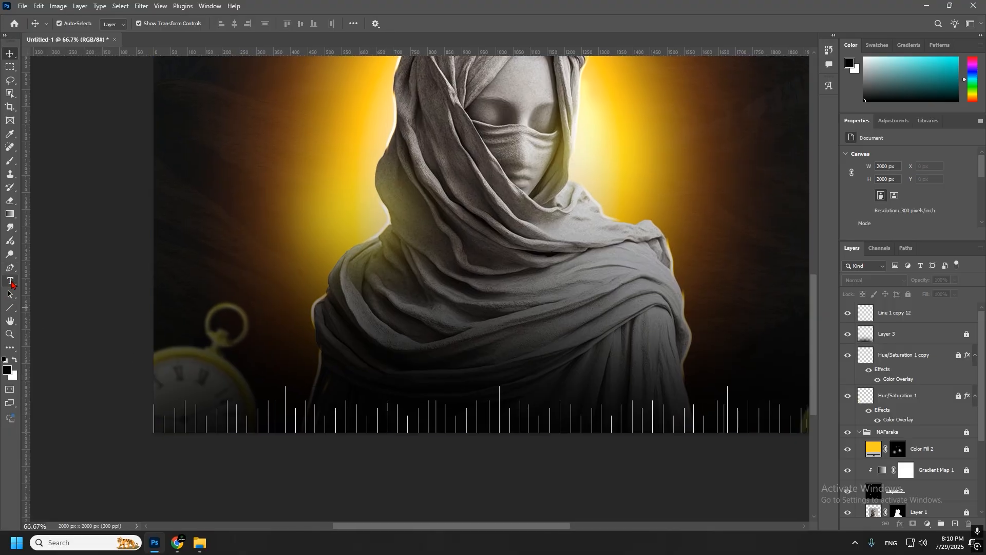
Step: Start a text box above the leftmost tall scale line, with the keyboard switched to Kurdish and the font set to Gharbi Light
{"action": "left_click", "coordinate": [10, 281]}
{"action": "left_click_drag", "start_coordinate": [248, 358], "coordinate": [319, 381]}
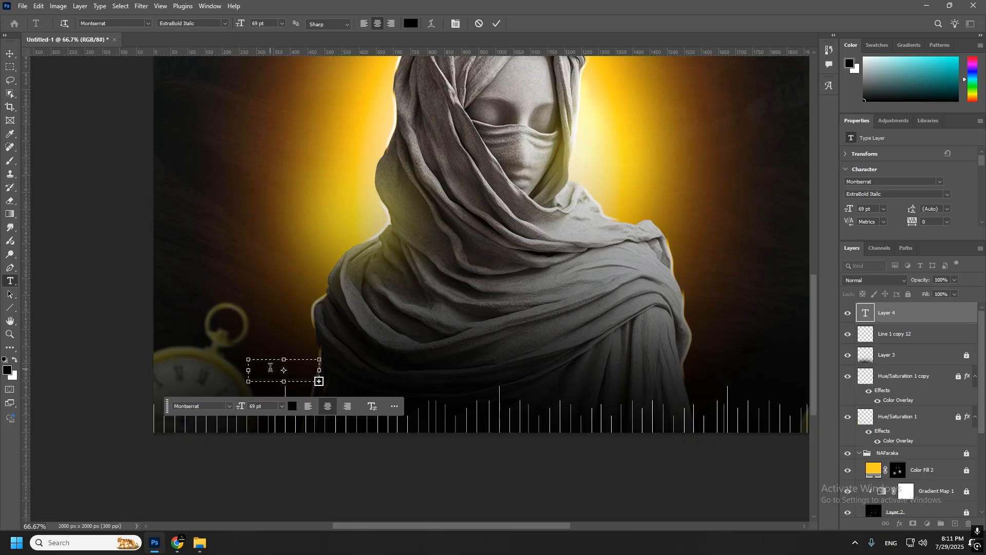
{"action": "key", "text": "alt+shift"}
{"action": "key", "text": "ctrl+a"}
{"action": "left_click", "coordinate": [230, 406]}
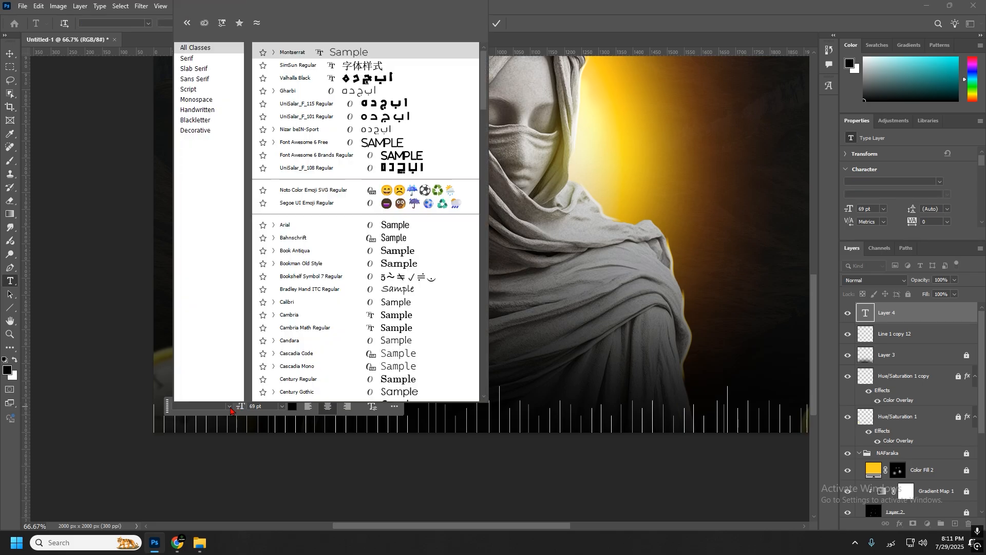
{"action": "left_click", "coordinate": [320, 96]}
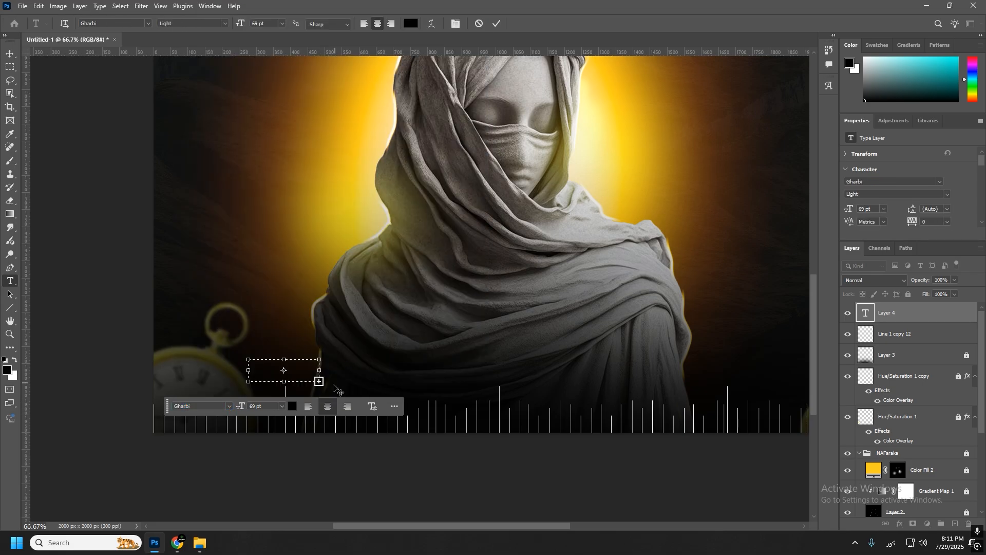
Step: Set the placeholder text to white at 15 pt and widen its text box on both sides
{"action": "left_click", "coordinate": [291, 407]}
{"action": "left_click_drag", "start_coordinate": [681, 208], "coordinate": [665, 164]}
{"action": "left_click", "coordinate": [915, 161]}
{"action": "left_click_drag", "start_coordinate": [244, 410], "coordinate": [220, 416]}
{"action": "left_click_drag", "start_coordinate": [248, 370], "coordinate": [218, 373]}
{"action": "left_click_drag", "start_coordinate": [319, 370], "coordinate": [339, 368]}
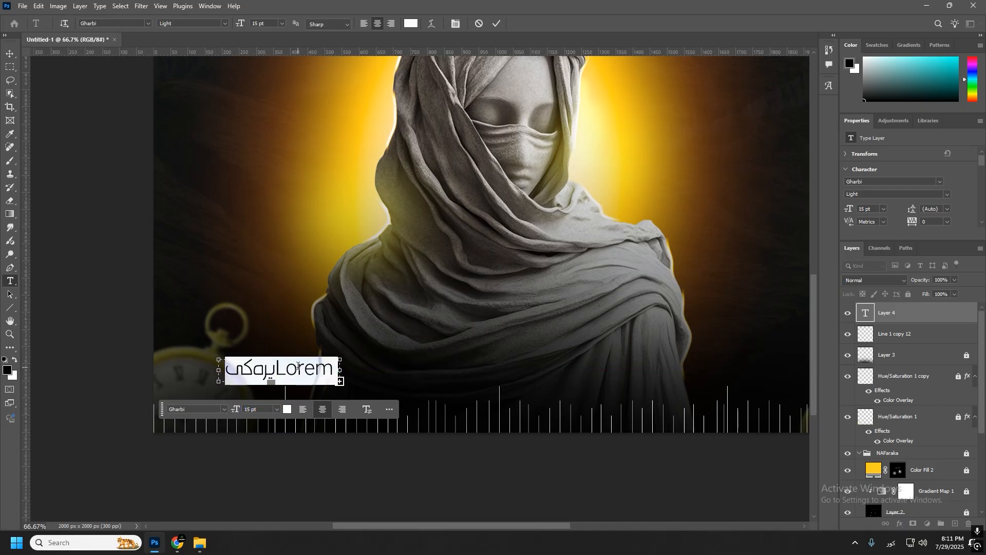
Step: Replace the placeholder text with زیرەکی and set its size to 17 pt
{"action": "key", "text": "BackSpace"}
{"action": "type", "text": "زیرەکی"}
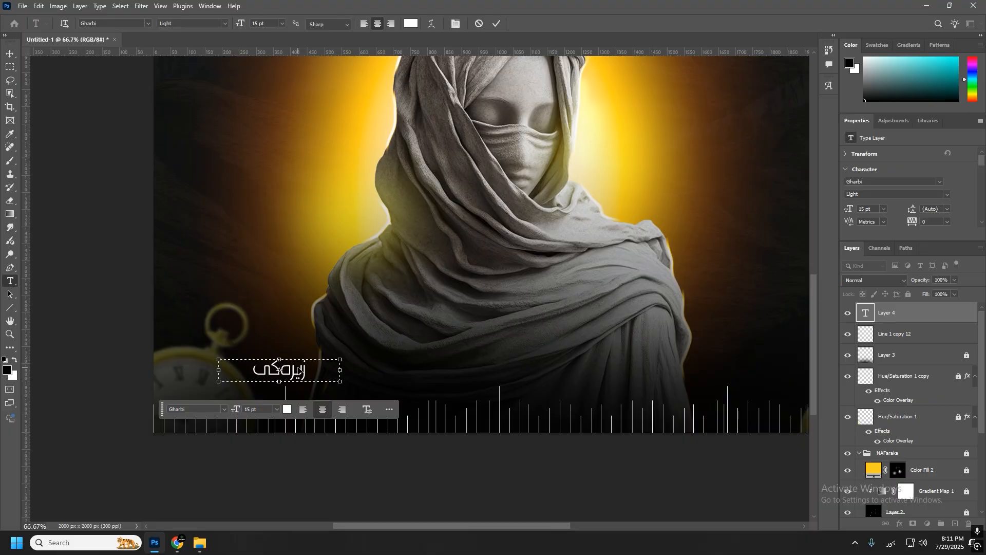
{"action": "key", "text": "ctrl+a"}
{"action": "left_click_drag", "start_coordinate": [239, 410], "coordinate": [241, 410]}
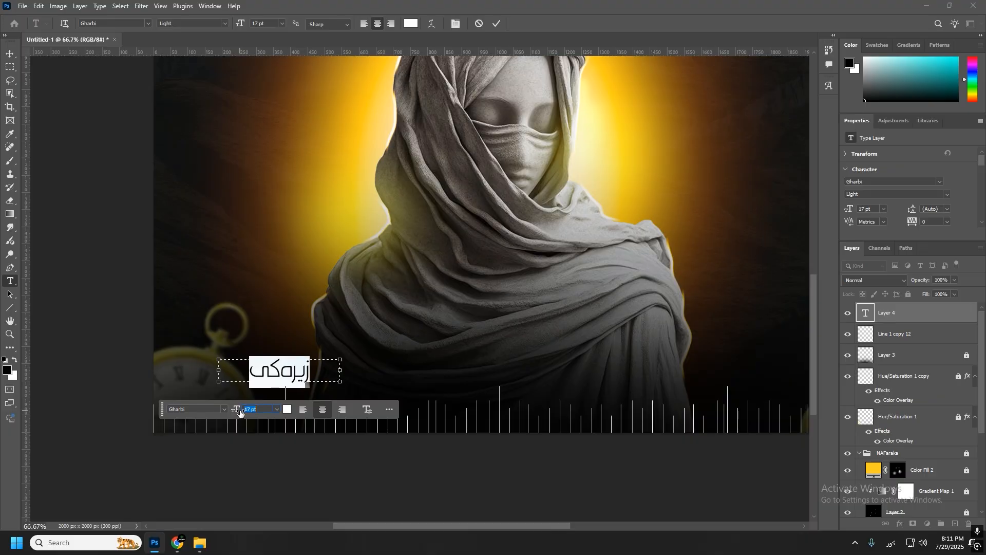
Step: Nudge the زیرەکی label to the right and slightly upward so it centres over the leftmost tall line
{"action": "left_click", "coordinate": [10, 54]}
{"action": "key", "text": "shift+Right"}
{"action": "key", "text": "shift+Right"}
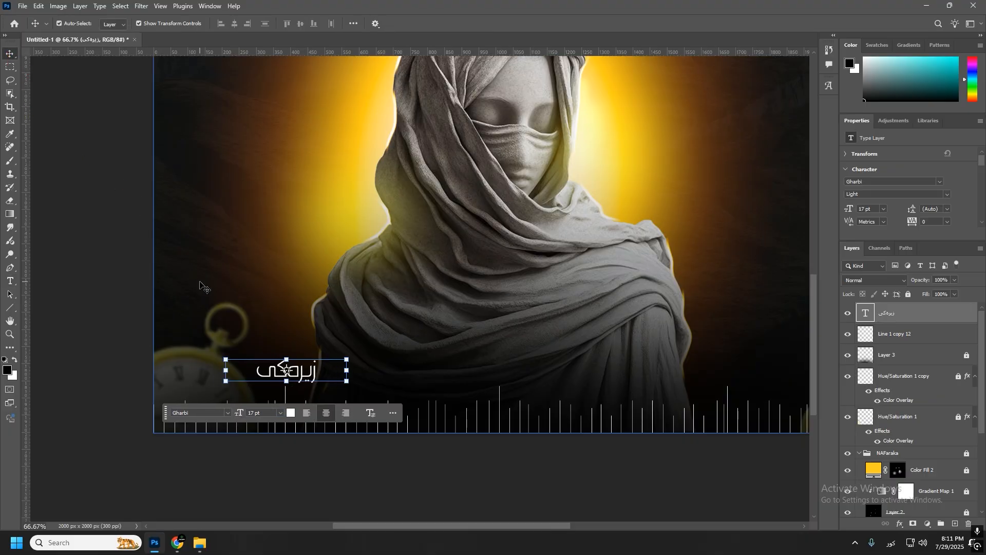
{"action": "key", "text": "shift+Up"}
{"action": "key", "text": "Left"}
{"action": "key", "text": "Left"}
{"action": "key", "text": "Left"}
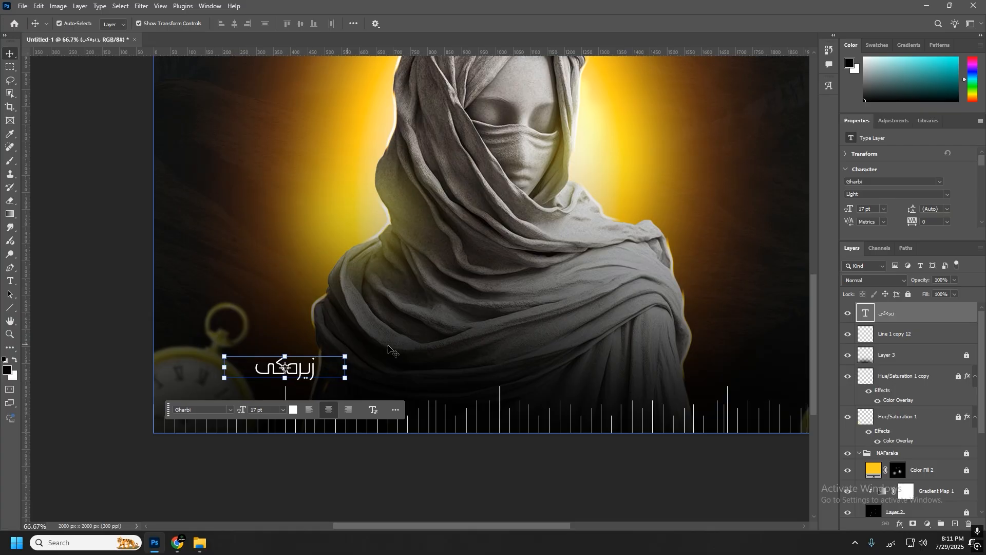
Step: Duplicate the زیرەکی label above the middle tall line and change the copy's text to توانا
{"action": "left_click", "coordinate": [290, 365]}
{"action": "left_click", "coordinate": [298, 369]}
{"action": "left_click_drag", "start_coordinate": [297, 369], "coordinate": [507, 368]}
{"action": "double_click", "coordinate": [507, 367]}
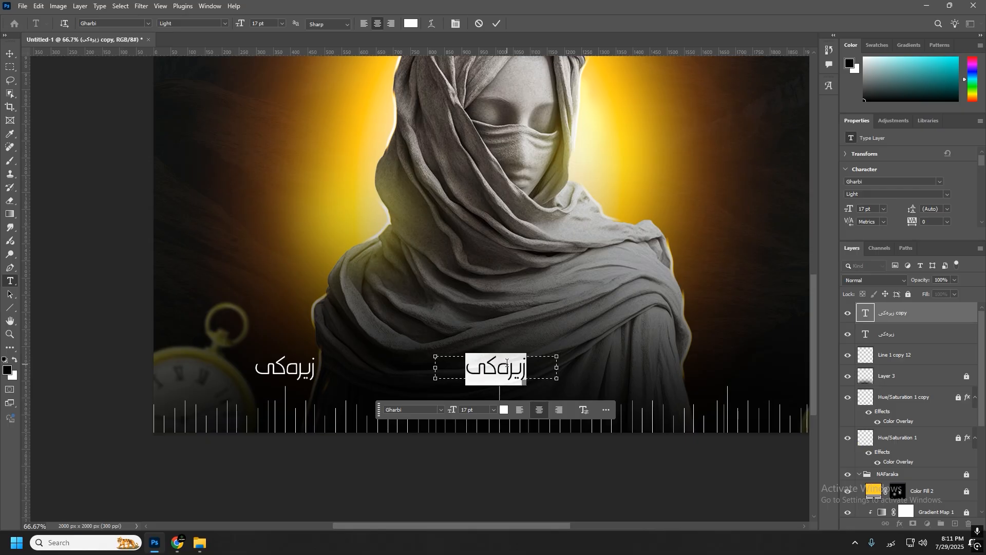
{"action": "type", "text": "توانا"}
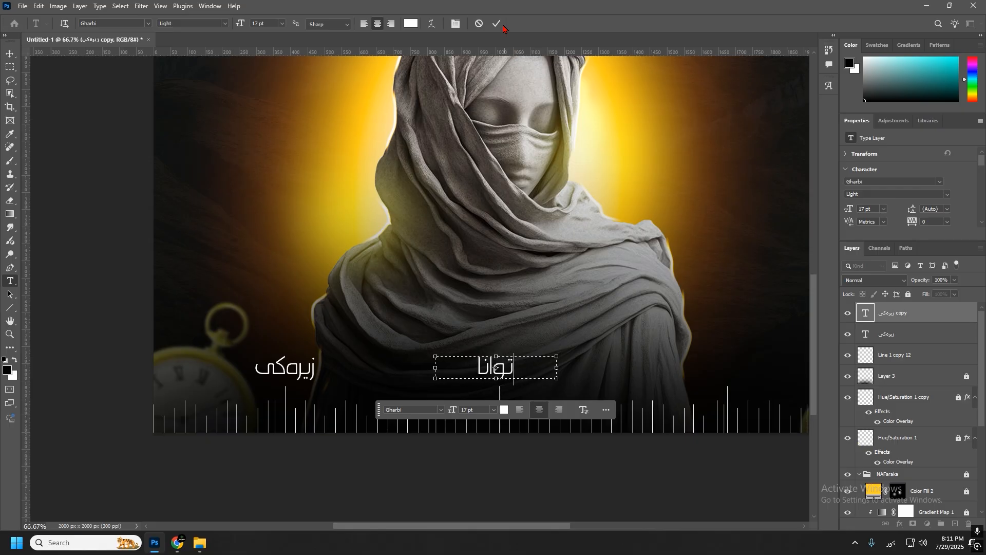
{"action": "left_click", "coordinate": [500, 25]}
{"action": "key", "text": "v"}
Step: Duplicate the توانا label above the right-hand tall line and change the copy's text to ئەزموون
{"action": "left_click", "coordinate": [666, 198]}
{"action": "left_click_drag", "start_coordinate": [674, 195], "coordinate": [422, 222]}
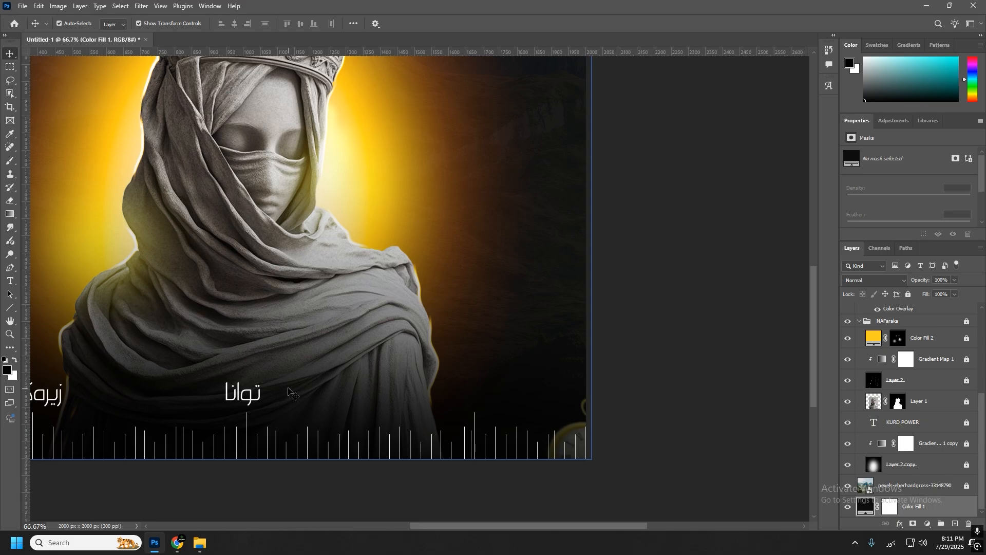
{"action": "left_click", "coordinate": [256, 396]}
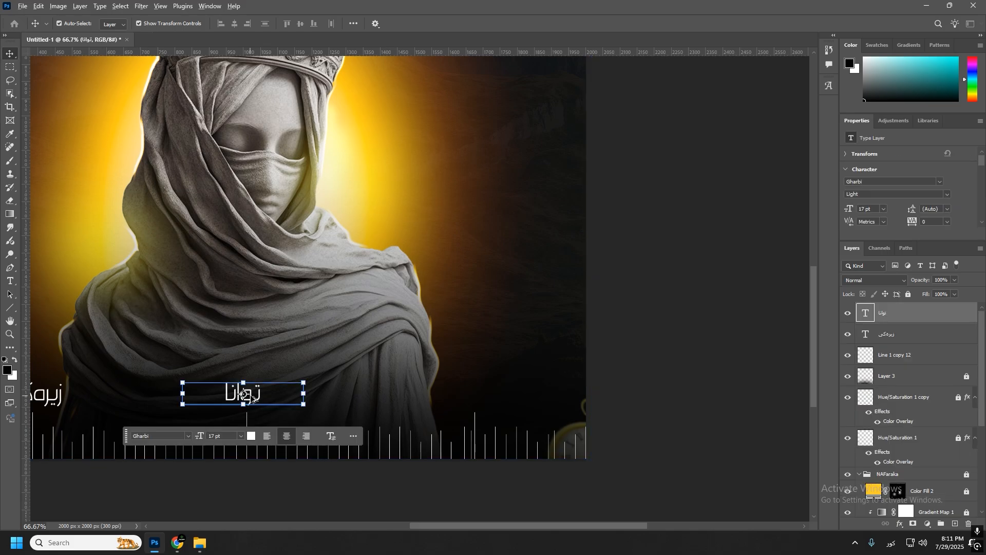
{"action": "left_click_drag", "start_coordinate": [260, 399], "coordinate": [492, 398]}
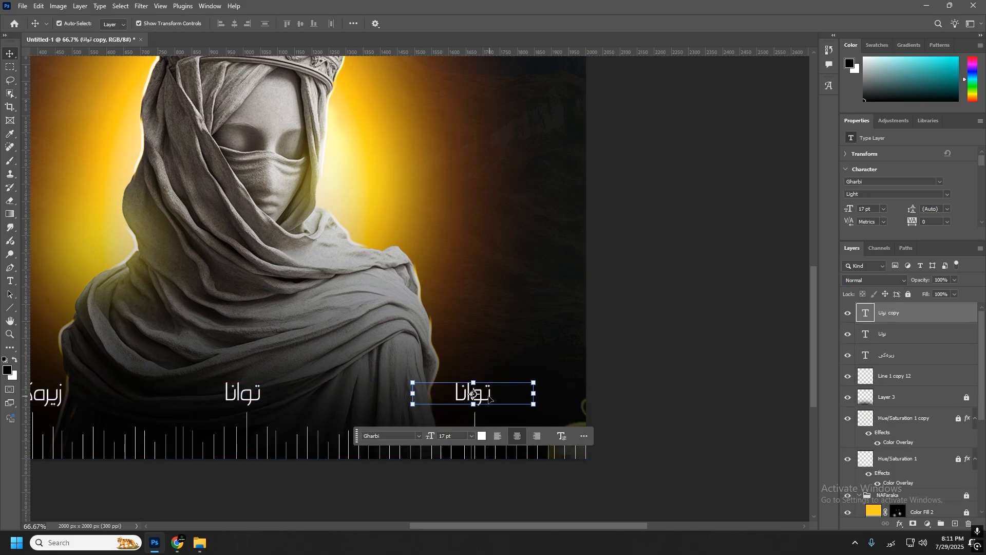
{"action": "double_click", "coordinate": [486, 394]}
{"action": "type", "text": "ئوە"}
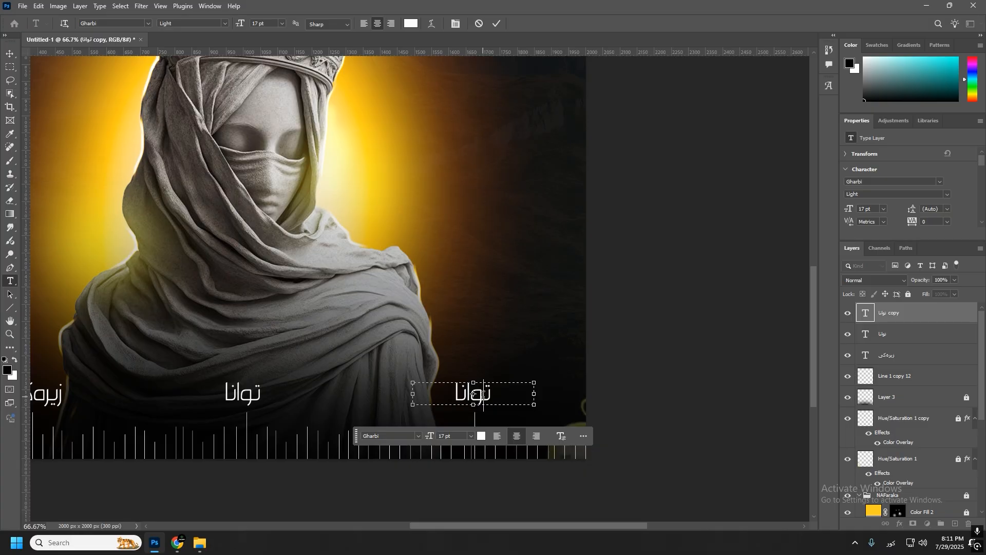
{"action": "key", "text": "BackSpace"}
{"action": "type", "text": "زموون"}
{"action": "key", "text": "ctrl+Return"}
Step: Replace the middle label's text with جوانی
{"action": "left_click_drag", "start_coordinate": [235, 288], "coordinate": [371, 288]}
{"action": "double_click", "coordinate": [379, 400]}
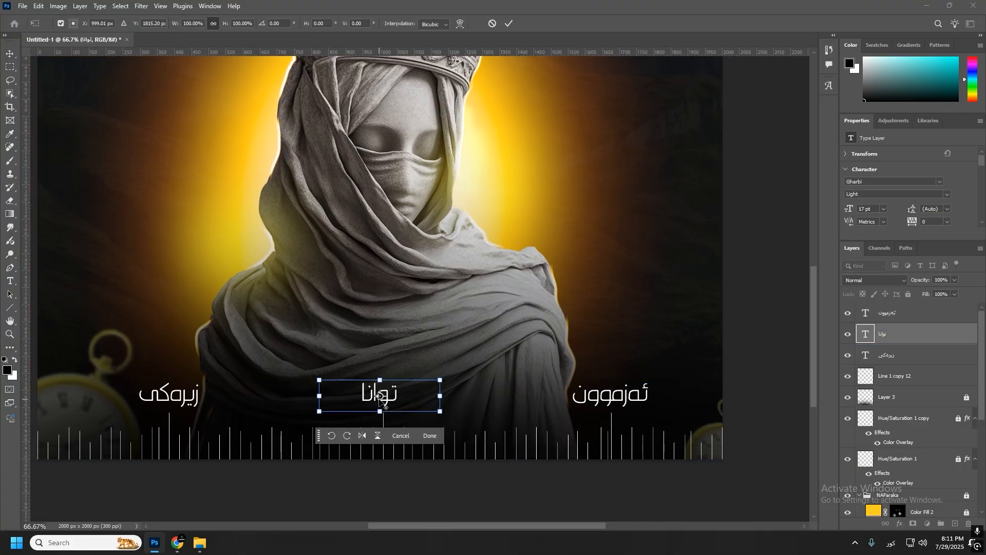
{"action": "left_click", "coordinate": [430, 437]}
{"action": "left_click_drag", "start_coordinate": [426, 173], "coordinate": [442, 205]}
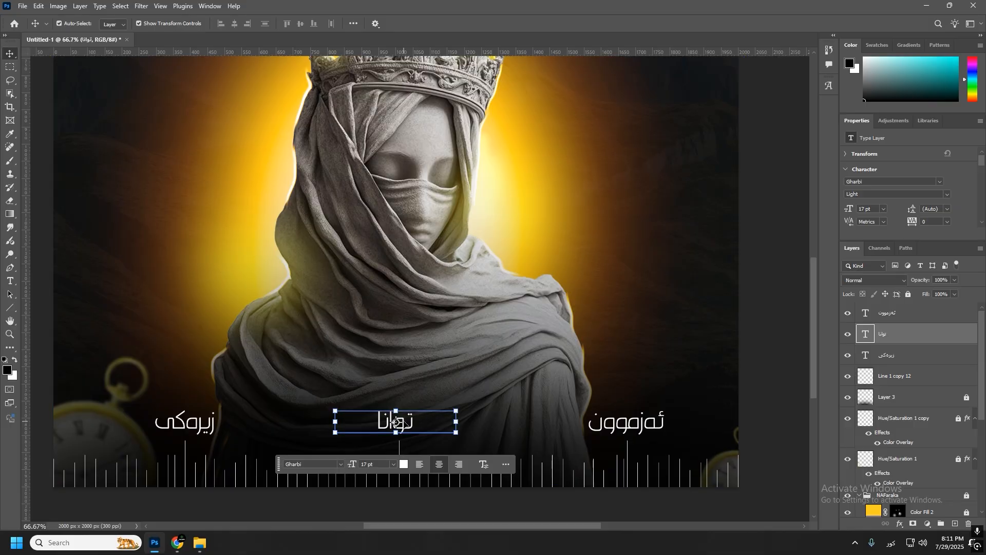
{"action": "double_click", "coordinate": [388, 419]}
{"action": "type", "text": "جوانی"}
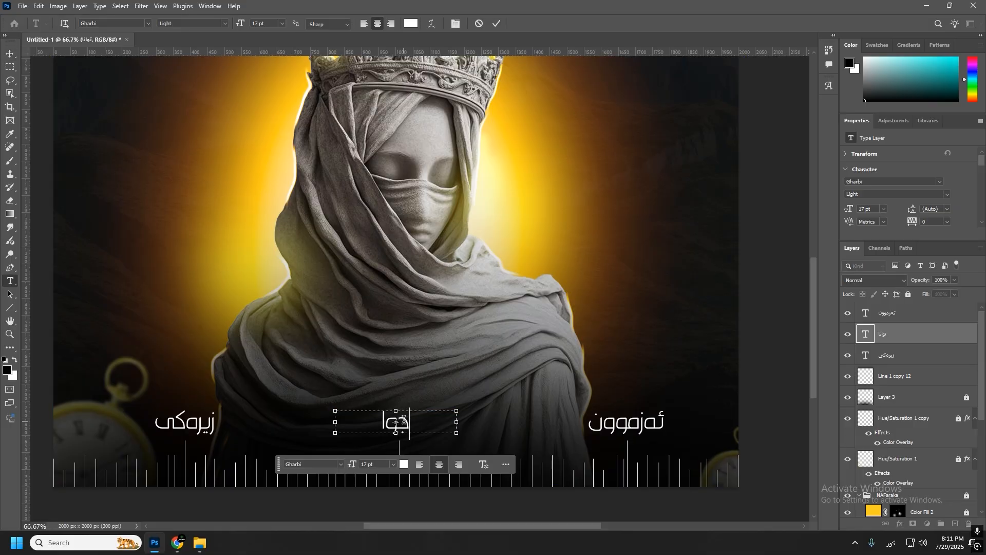
{"action": "left_click", "coordinate": [431, 509]}
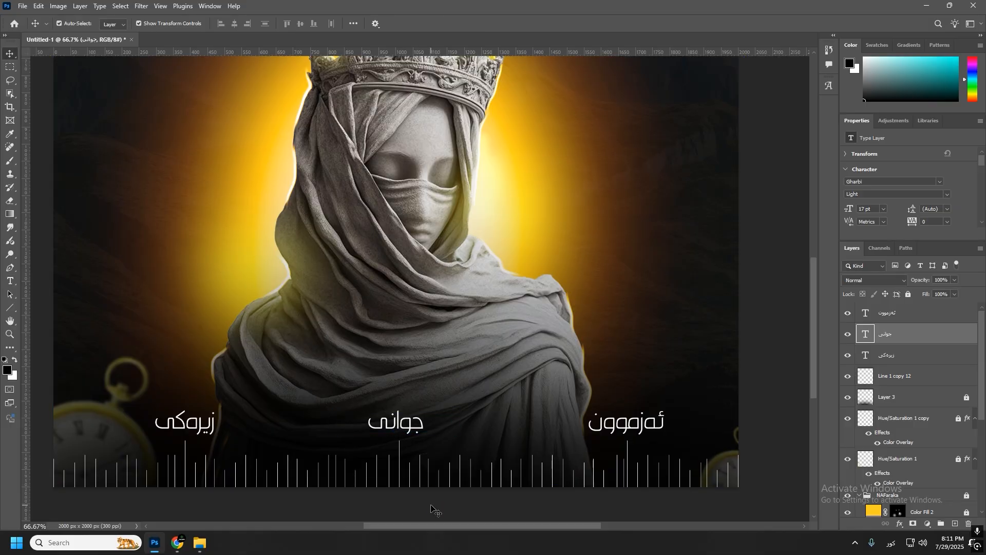
{"action": "key", "text": "v"}
Step: Collapse the NAFaraka layer group and unlock it
{"action": "key", "text": "ctrl+minus"}
{"action": "key", "text": "ctrl+minus"}
{"action": "left_click_drag", "start_coordinate": [438, 283], "coordinate": [448, 303]}
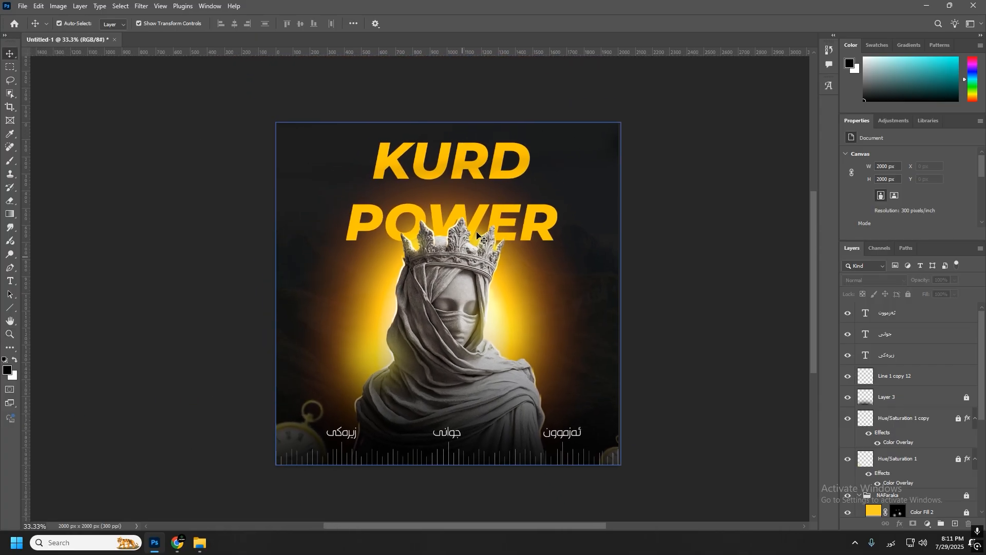
{"action": "left_click", "coordinate": [481, 238]}
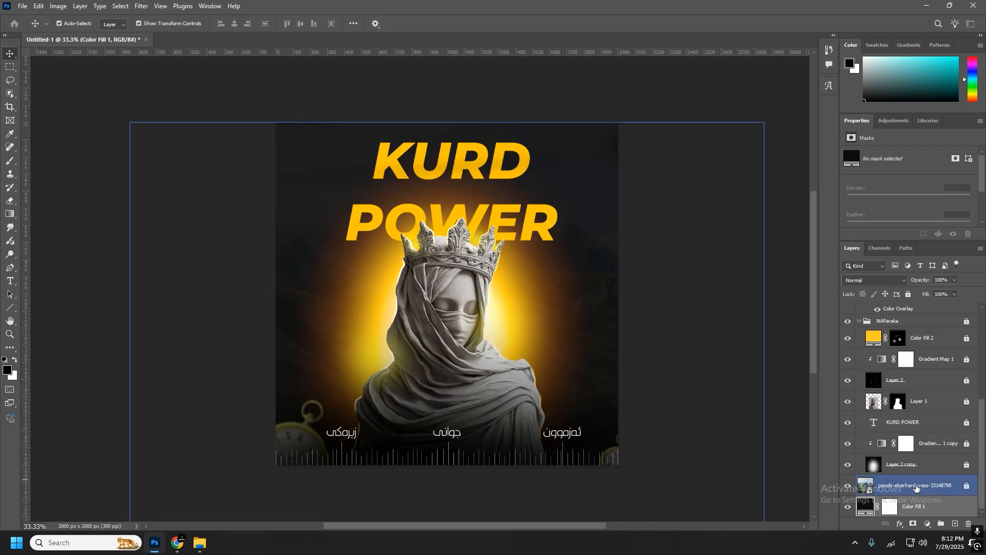
{"action": "left_click", "coordinate": [906, 443]}
{"action": "scroll", "coordinate": [903, 384], "scroll_direction": "up", "scroll_amount": 2}
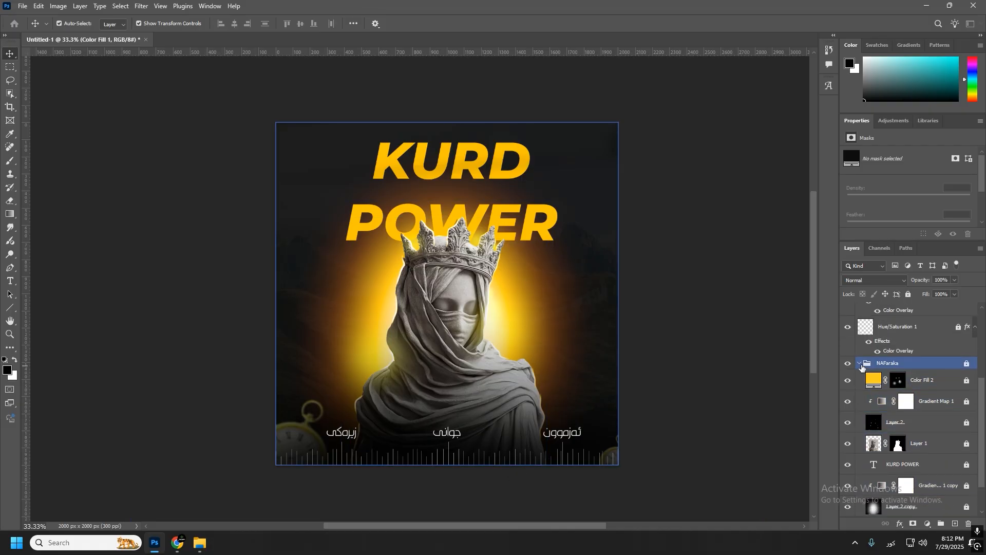
{"action": "left_click", "coordinate": [859, 363]}
{"action": "left_click", "coordinate": [869, 471]}
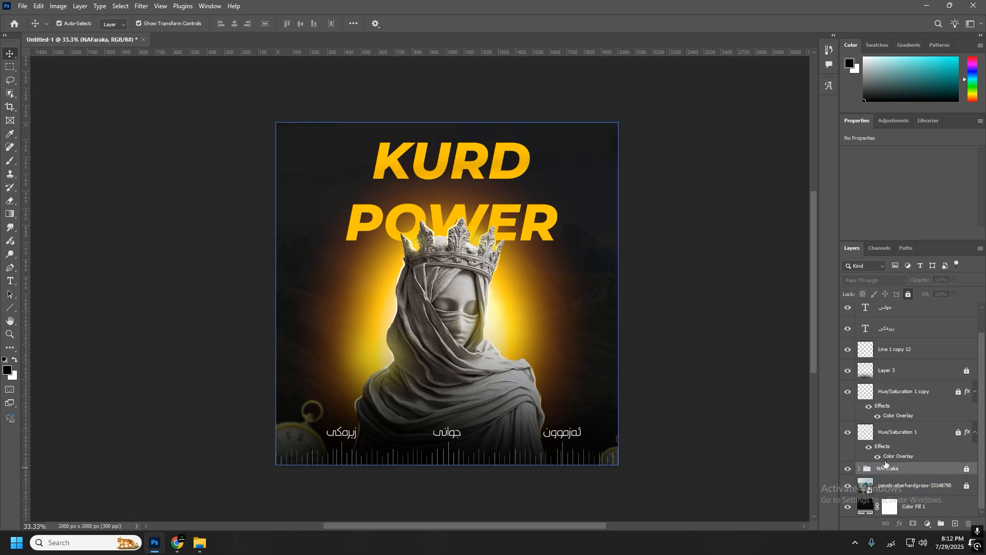
{"action": "left_click", "coordinate": [968, 488], "text": "shift"}
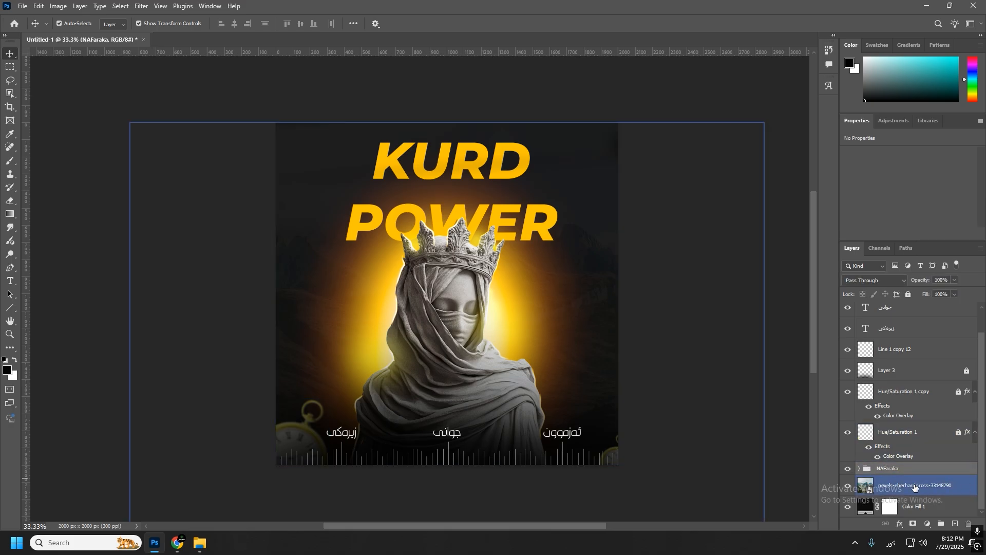
Step: Expand the NAFaraka group and select the KURD POWER title layer inside it
{"action": "left_click", "coordinate": [859, 468]}
{"action": "left_click", "coordinate": [922, 401]}
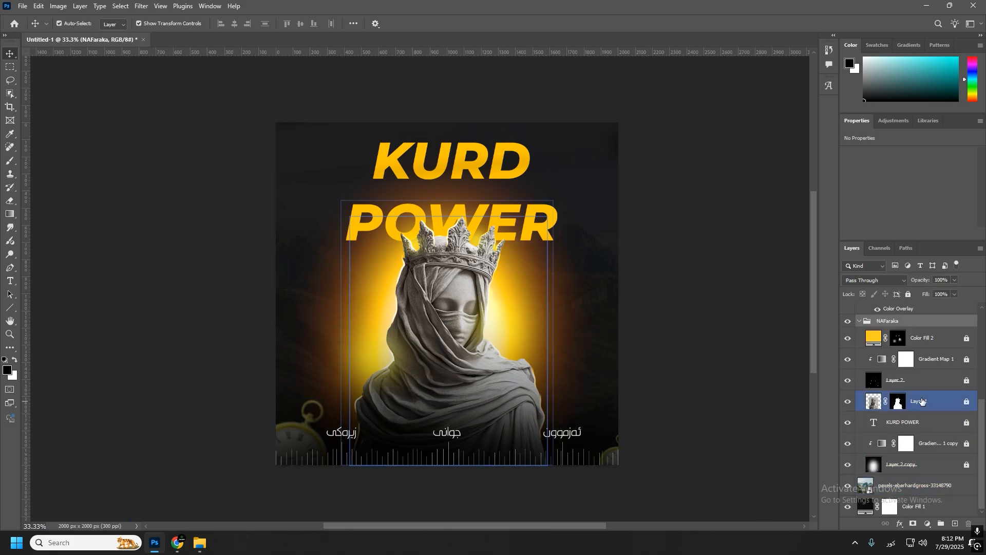
{"action": "left_click", "coordinate": [925, 443]}
{"action": "left_click", "coordinate": [904, 422]}
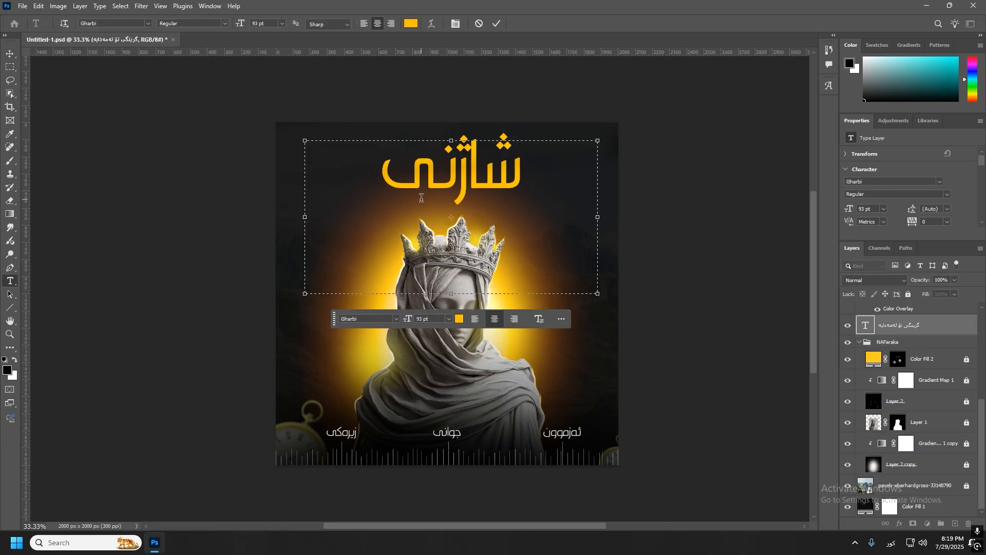
Step: Complete the golden title as شاژنی حیکمەت, set it to 75 pt, and shorten its text box to one line
{"action": "type", "text": "ح"}
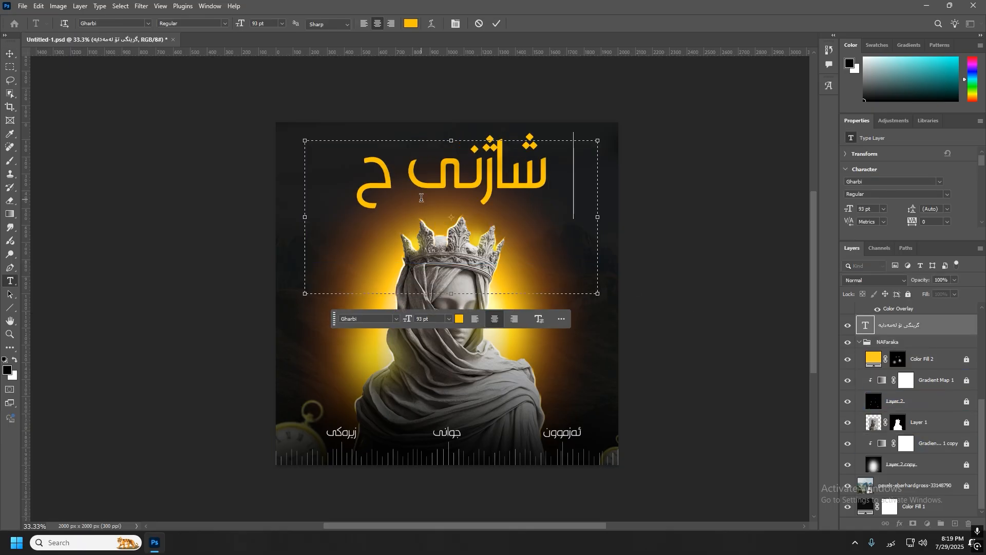
{"action": "type", "text": "یکمەت"}
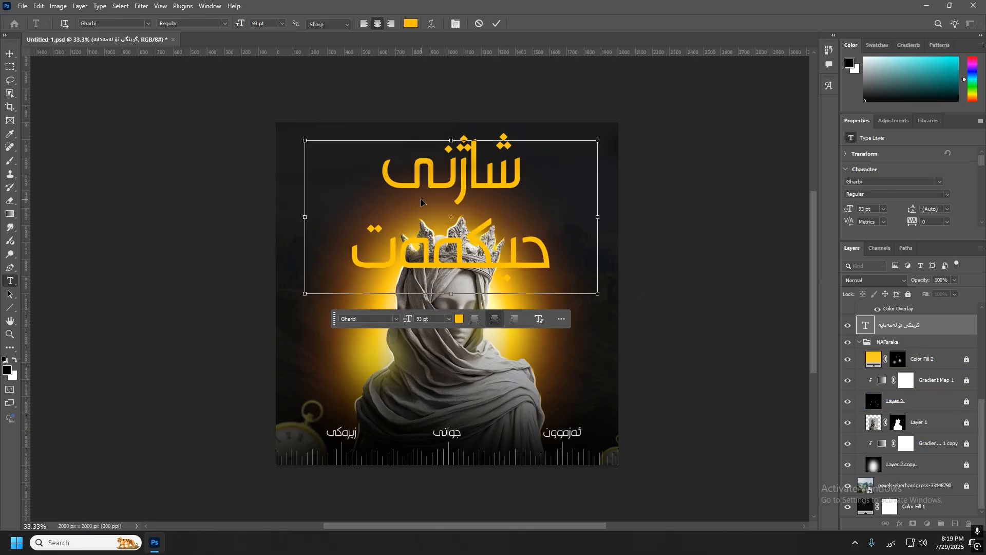
{"action": "key", "text": "ctrl+a"}
{"action": "left_click_drag", "start_coordinate": [404, 329], "coordinate": [394, 325]}
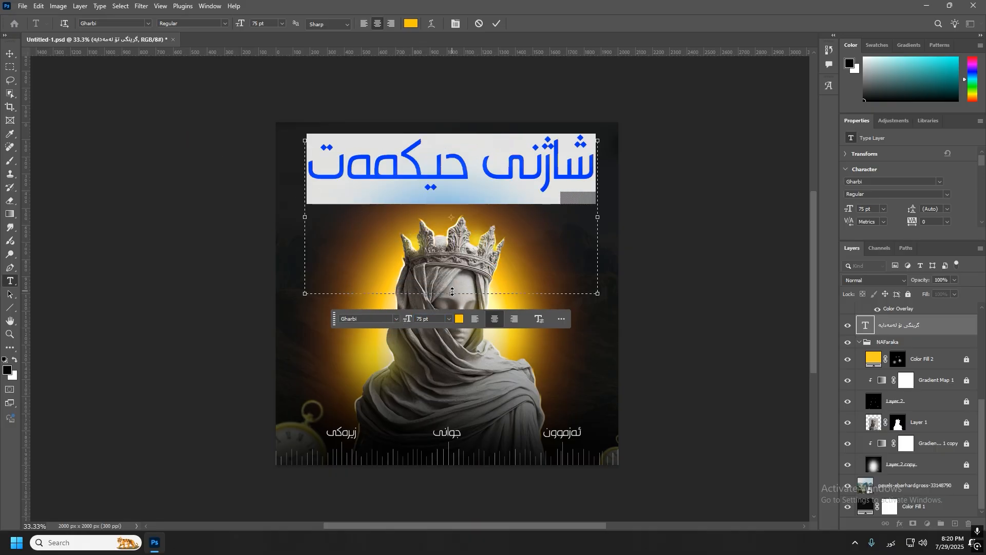
{"action": "left_click_drag", "start_coordinate": [452, 291], "coordinate": [452, 205]}
{"action": "left_click", "coordinate": [11, 55]}
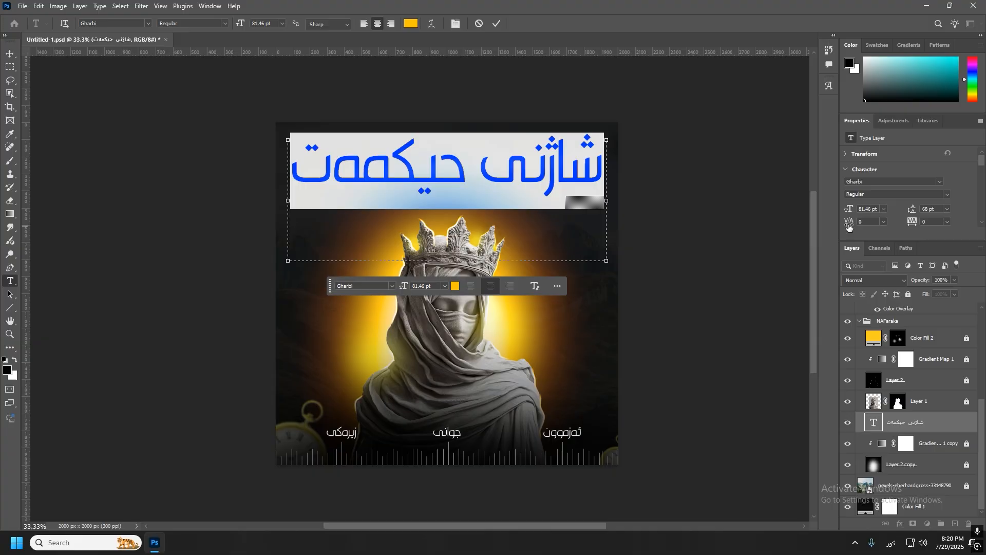
Step: Try Optical kerning and a manual kerning of -80 on the شاژنی حیکمەت title
{"action": "left_click", "coordinate": [882, 223]}
{"action": "left_click", "coordinate": [884, 241]}
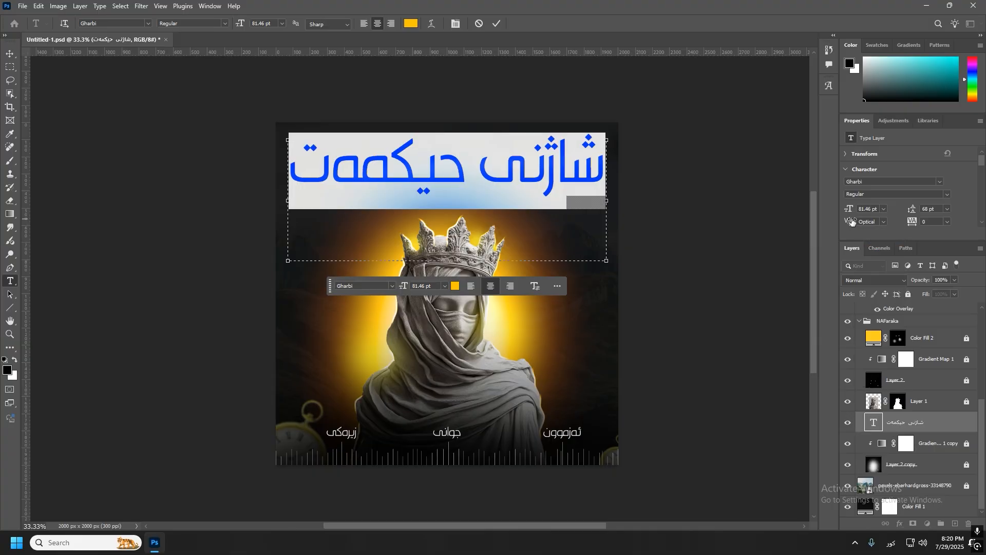
{"action": "left_click_drag", "start_coordinate": [852, 222], "coordinate": [849, 223]}
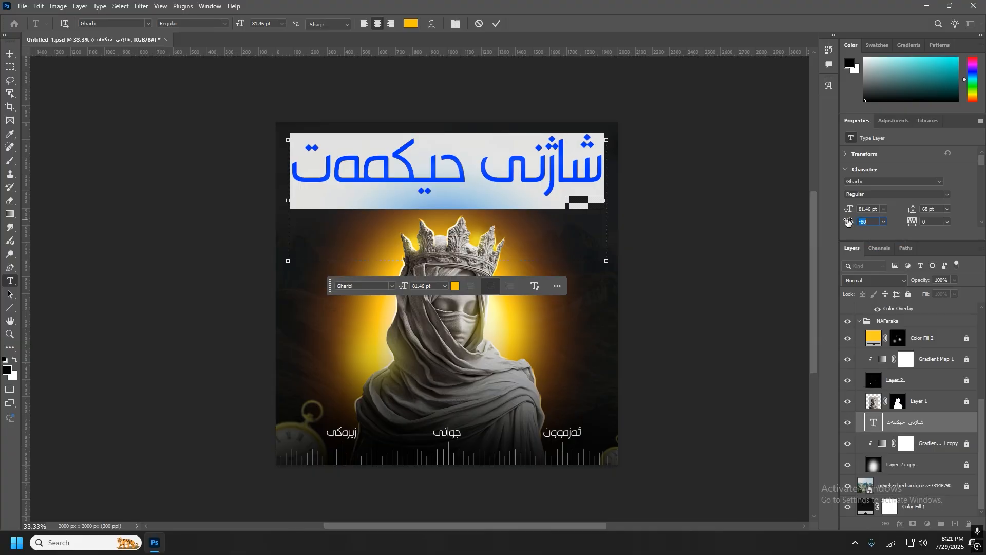
Step: Set the شاژنی حیکمەت title's kerning to Metrics and try the value 0 on its selected text
{"action": "left_click", "coordinate": [10, 53]}
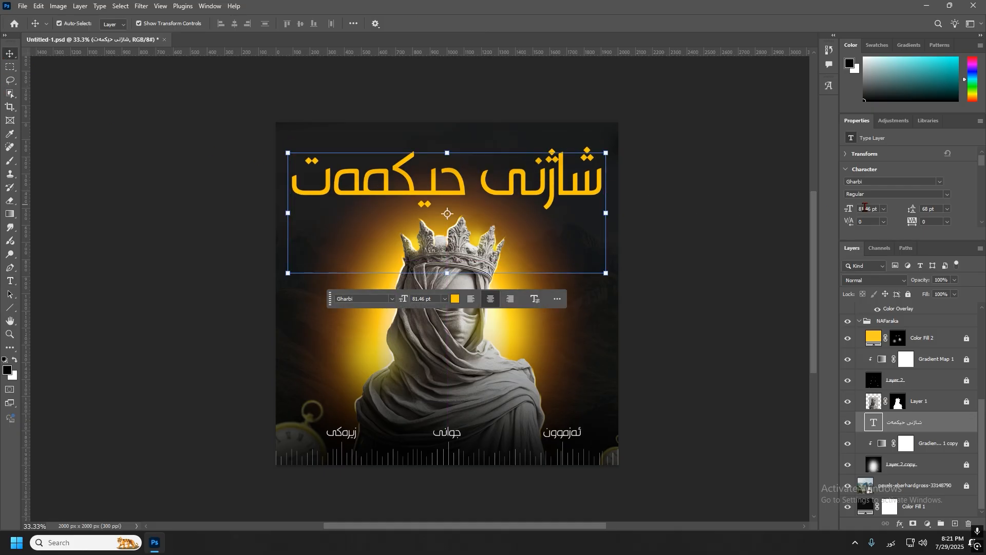
{"action": "left_click", "coordinate": [883, 222]}
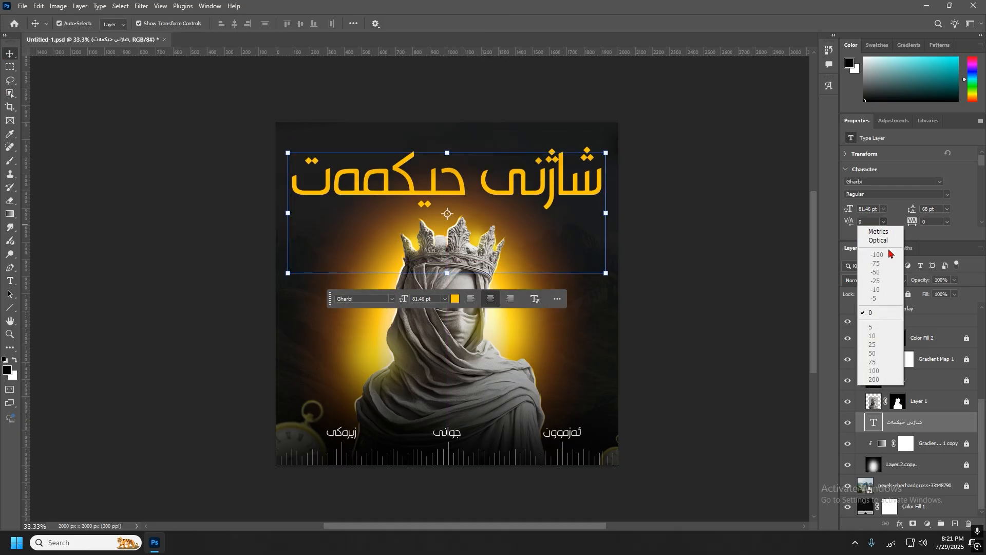
{"action": "left_click", "coordinate": [881, 232]}
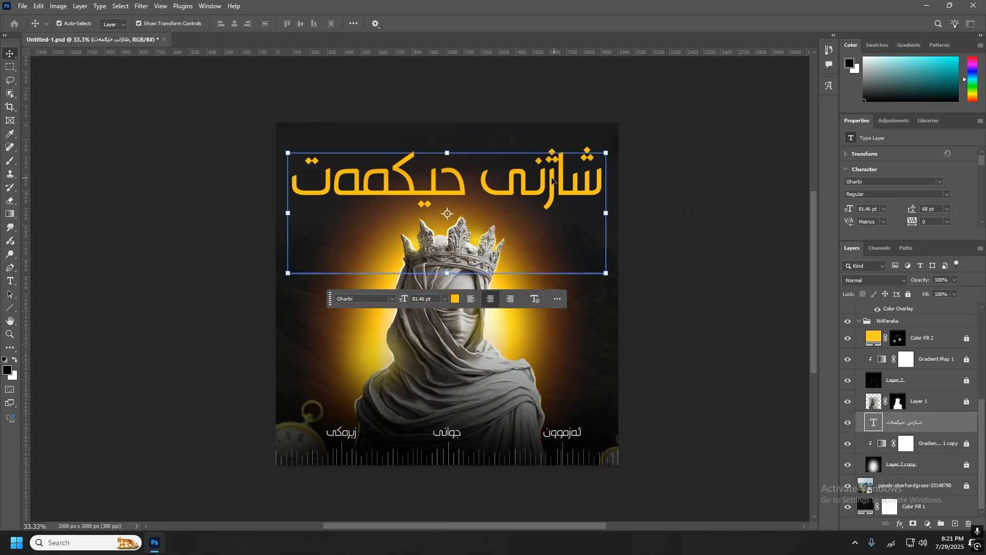
{"action": "double_click", "coordinate": [874, 423]}
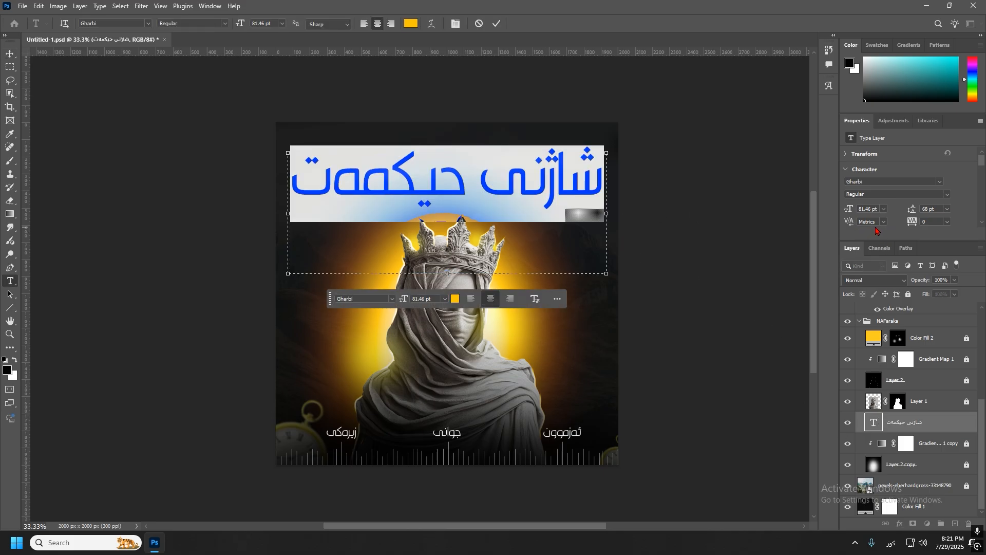
{"action": "left_click", "coordinate": [884, 223]}
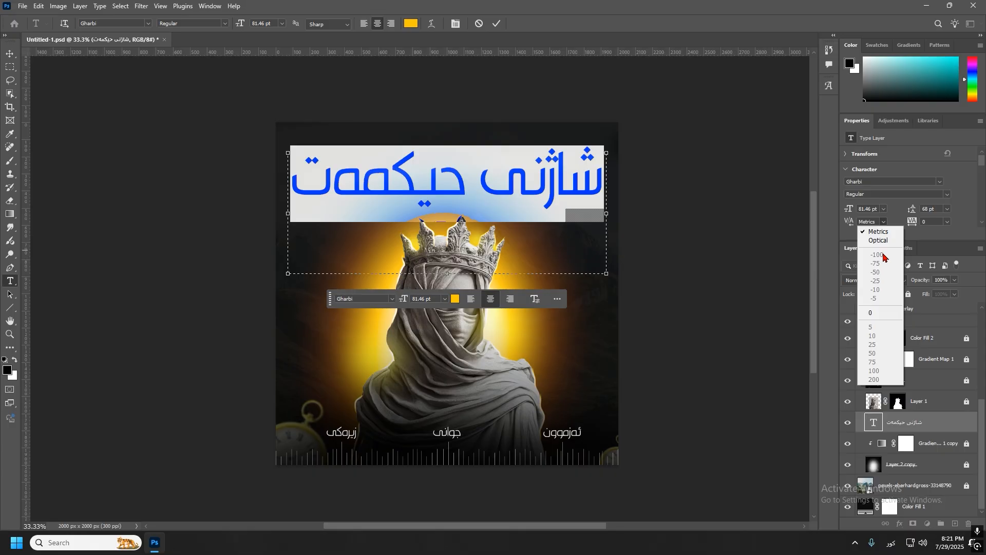
{"action": "left_click", "coordinate": [871, 313]}
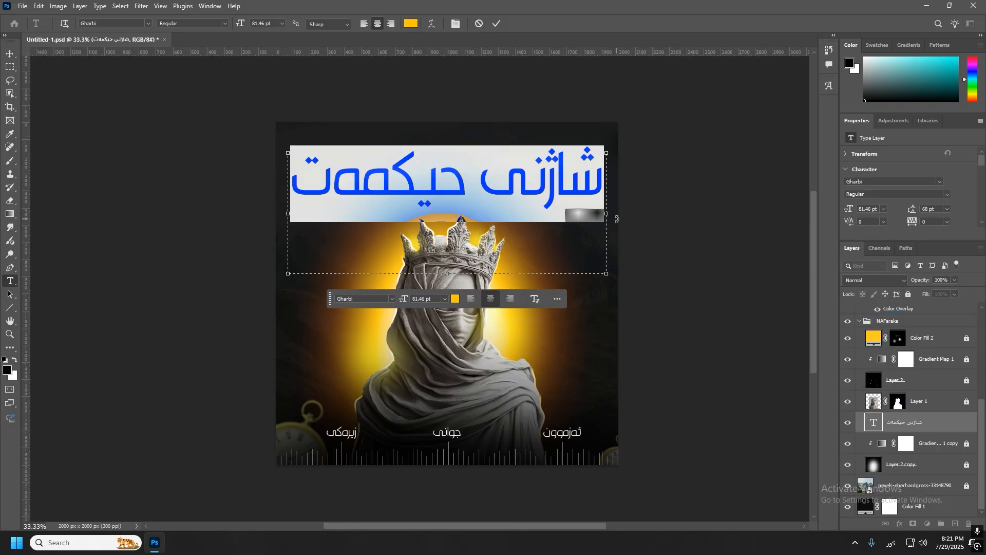
Step: Shorten the title's text box to just above the crown and scale the title down to about 86%
{"action": "left_click_drag", "start_coordinate": [472, 268], "coordinate": [467, 220]}
{"action": "left_click", "coordinate": [496, 24]}
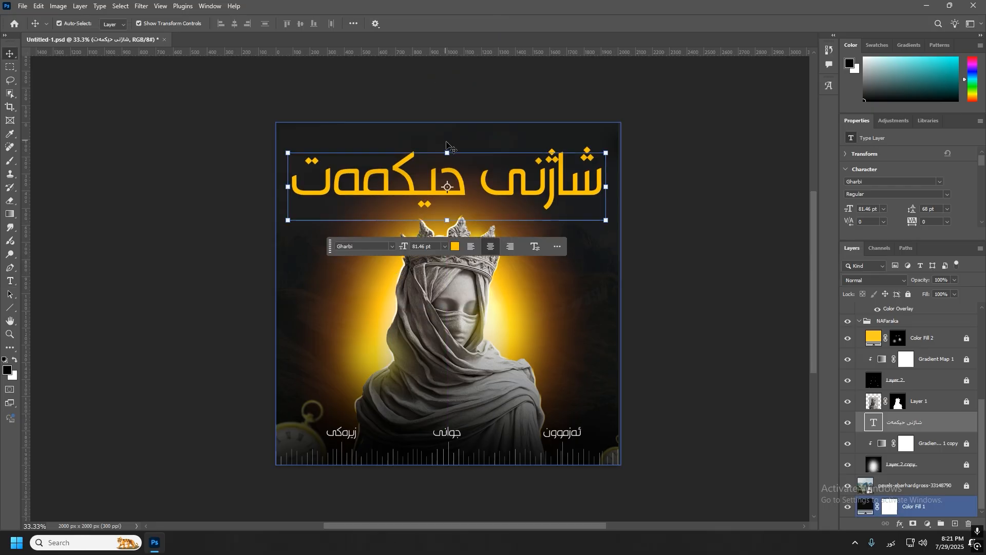
{"action": "key", "text": "ctrl+t"}
{"action": "left_click_drag", "start_coordinate": [447, 150], "coordinate": [449, 157]}
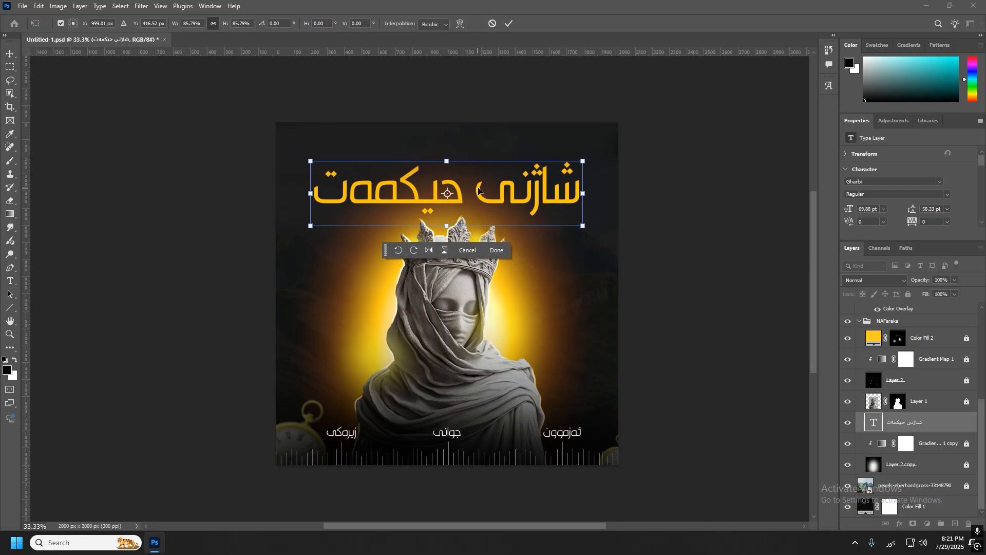
{"action": "left_click_drag", "start_coordinate": [477, 186], "coordinate": [477, 183]}
{"action": "left_click", "coordinate": [497, 246]}
{"action": "left_click", "coordinate": [696, 210]}
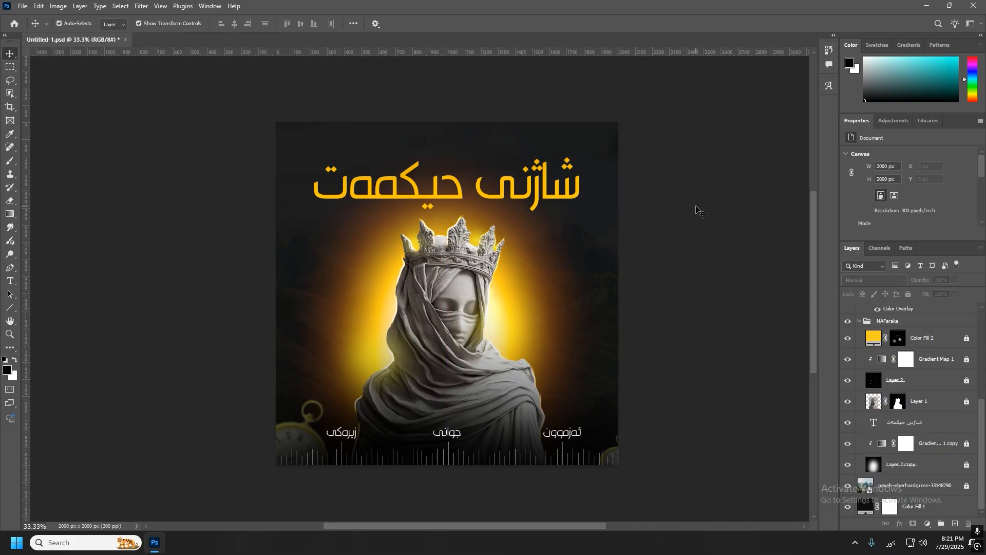
{"action": "left_click", "coordinate": [392, 409]}
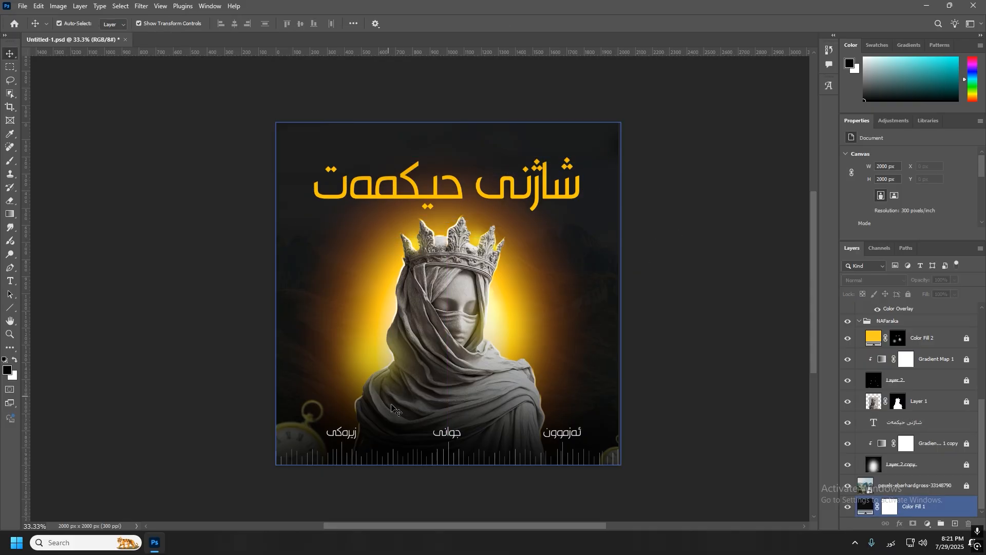
{"action": "left_click", "coordinate": [185, 240]}
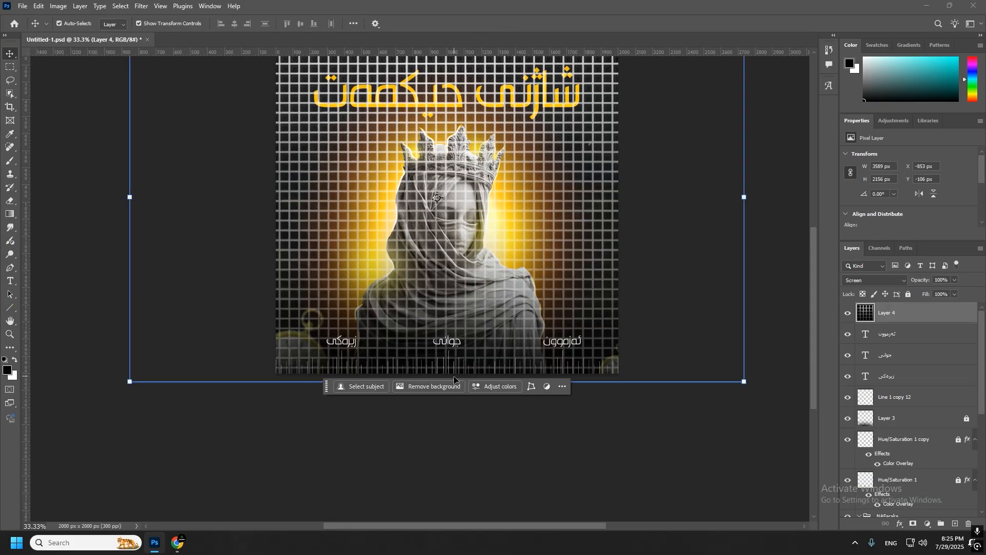
Step: Scale the white grid layer down to about 2056 × 1235 px and place it over the statue, below the title
{"action": "scroll", "coordinate": [524, 347], "scroll_direction": "up", "scroll_amount": 2}
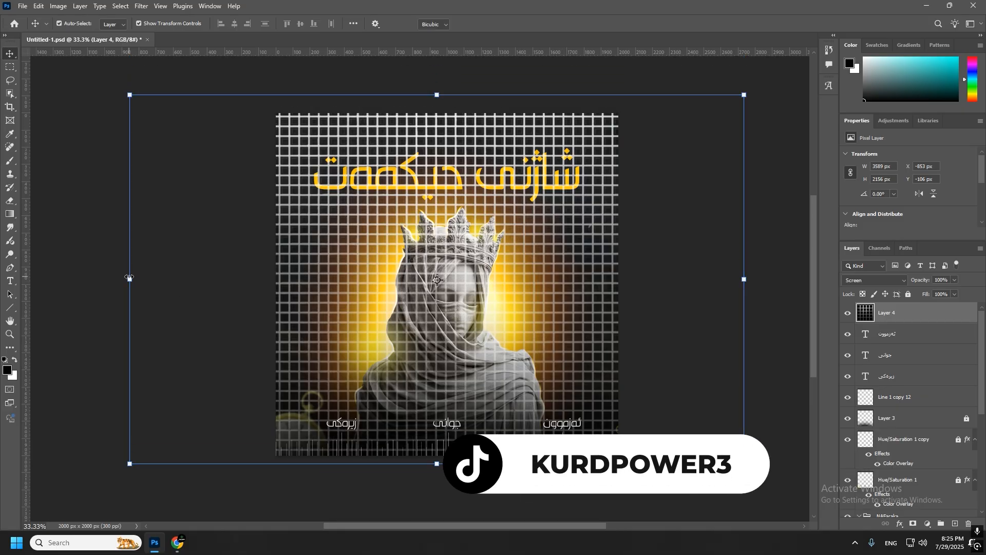
{"action": "left_click_drag", "start_coordinate": [129, 280], "coordinate": [252, 285]}
{"action": "left_click_drag", "start_coordinate": [423, 280], "coordinate": [386, 262]}
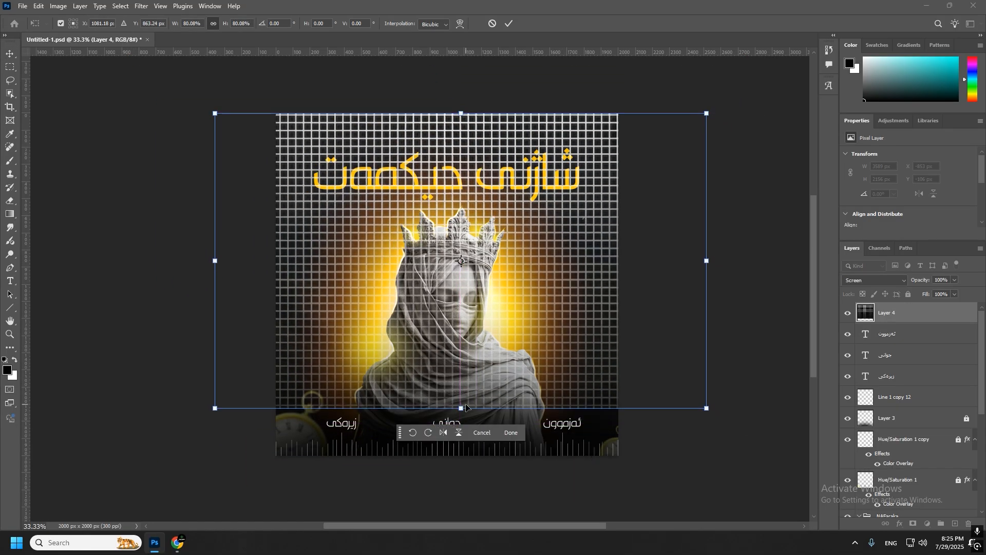
{"action": "left_click_drag", "start_coordinate": [461, 408], "coordinate": [461, 370]}
{"action": "left_click_drag", "start_coordinate": [462, 331], "coordinate": [462, 370]}
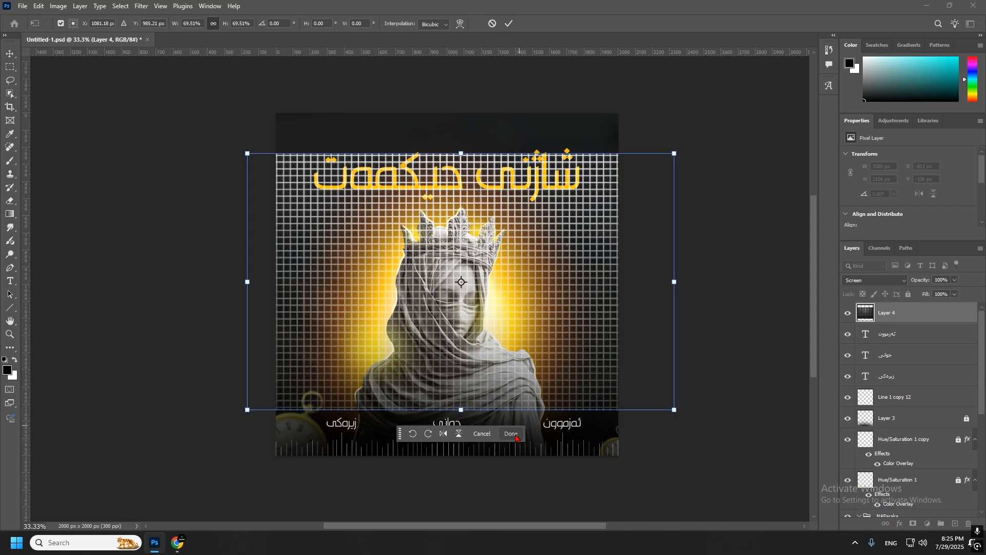
{"action": "key", "text": "Return"}
{"action": "left_click_drag", "start_coordinate": [461, 154], "coordinate": [461, 199]}
{"action": "left_click_drag", "start_coordinate": [469, 269], "coordinate": [460, 269]}
{"action": "left_click", "coordinate": [512, 431]}
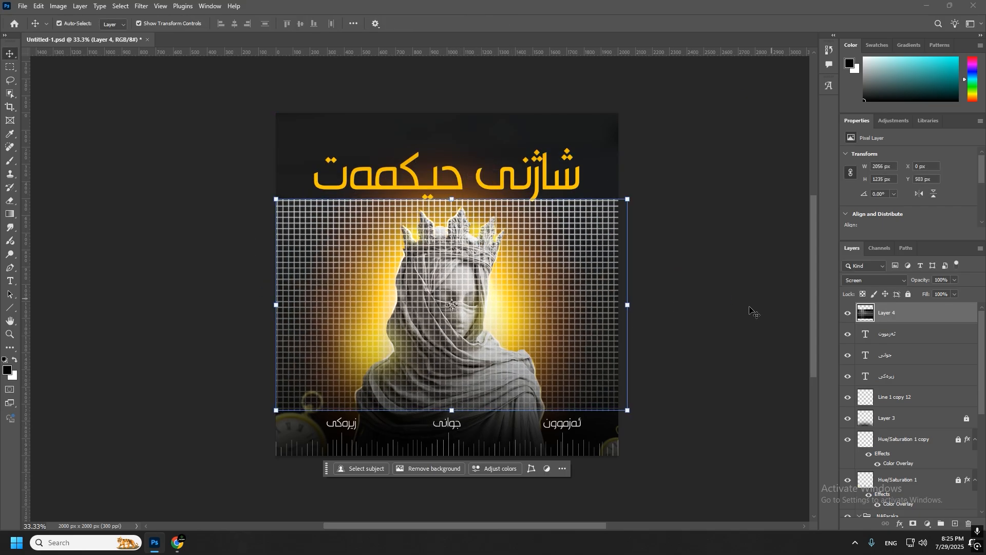
Step: Add a layer mask to the grid layer and erase on it until the whole grid is hidden
{"action": "key", "text": "z"}
{"action": "left_click", "coordinate": [412, 333]}
{"action": "key", "text": "v"}
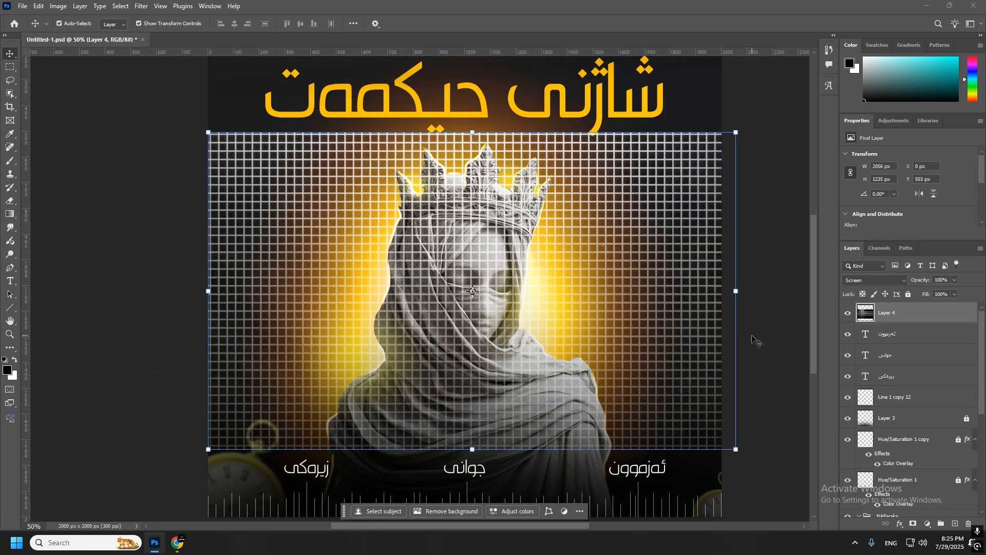
{"action": "left_click", "coordinate": [913, 523]}
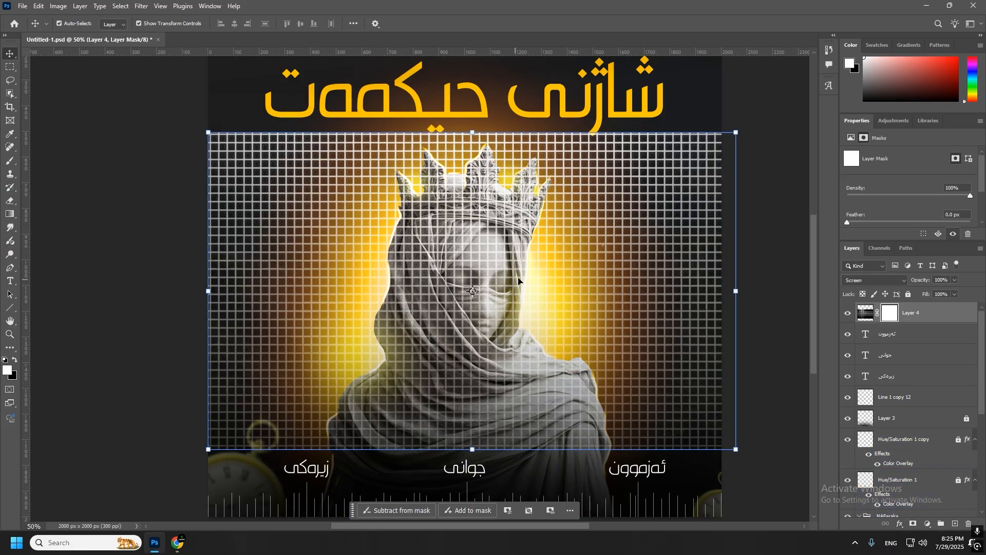
{"action": "left_click", "coordinate": [9, 201]}
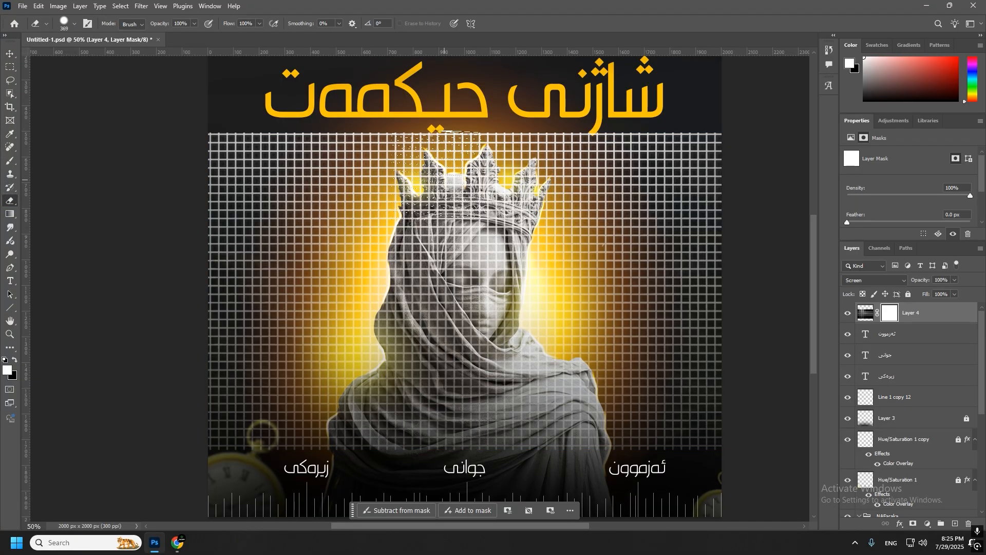
{"action": "mouse_move", "coordinate": [460, 177]}
{"action": "left_mouse_down"}
{"action": "mouse_move", "coordinate": [551, 172]}
{"action": "mouse_move", "coordinate": [186, 139]}
{"action": "mouse_move", "coordinate": [621, 246]}
{"action": "mouse_move", "coordinate": [422, 358]}
{"action": "mouse_move", "coordinate": [145, 419]}
{"action": "mouse_move", "coordinate": [136, 458]}
{"action": "mouse_move", "coordinate": [514, 179]}
{"action": "left_mouse_up"}
{"action": "left_click", "coordinate": [10, 160]}
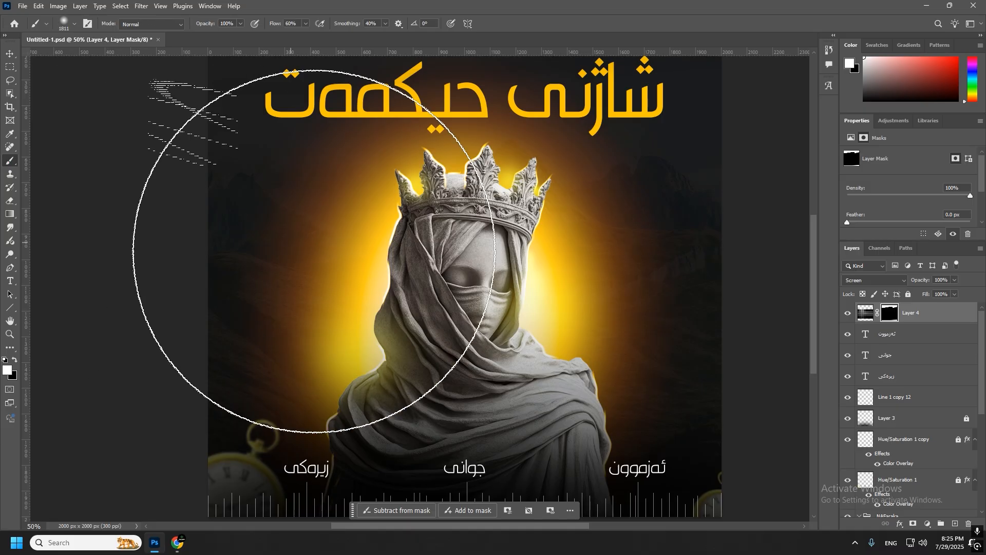
Step: Reveal a small grid patch on the statue's left shoulder by painting white on the mask with a 55 px brush
{"action": "scroll", "coordinate": [431, 345], "scroll_direction": "up", "scroll_amount": 2}
{"action": "left_click_drag", "start_coordinate": [430, 345], "coordinate": [314, 118]}
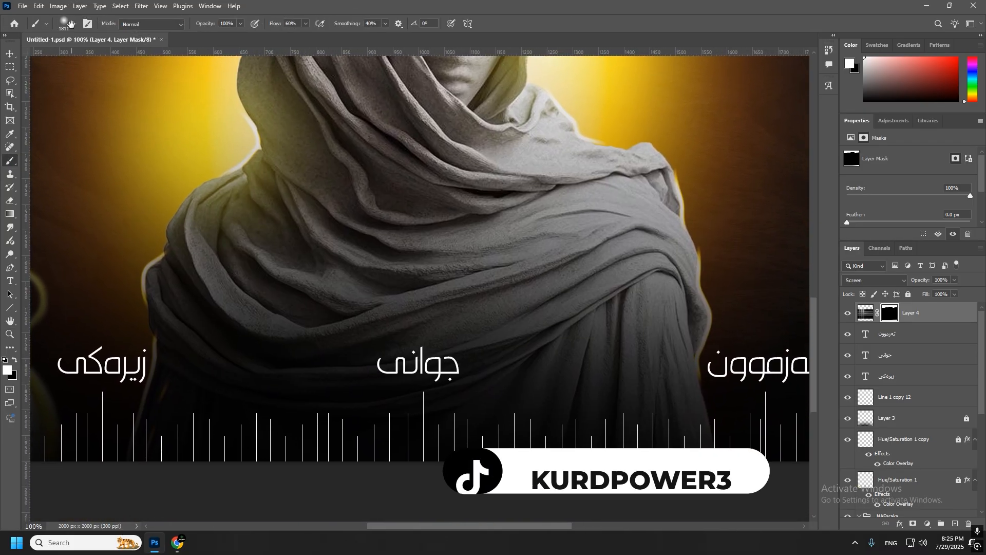
{"action": "left_click", "coordinate": [75, 24]}
{"action": "left_click_drag", "start_coordinate": [76, 54], "coordinate": [76, 53]}
{"action": "left_click", "coordinate": [285, 243]}
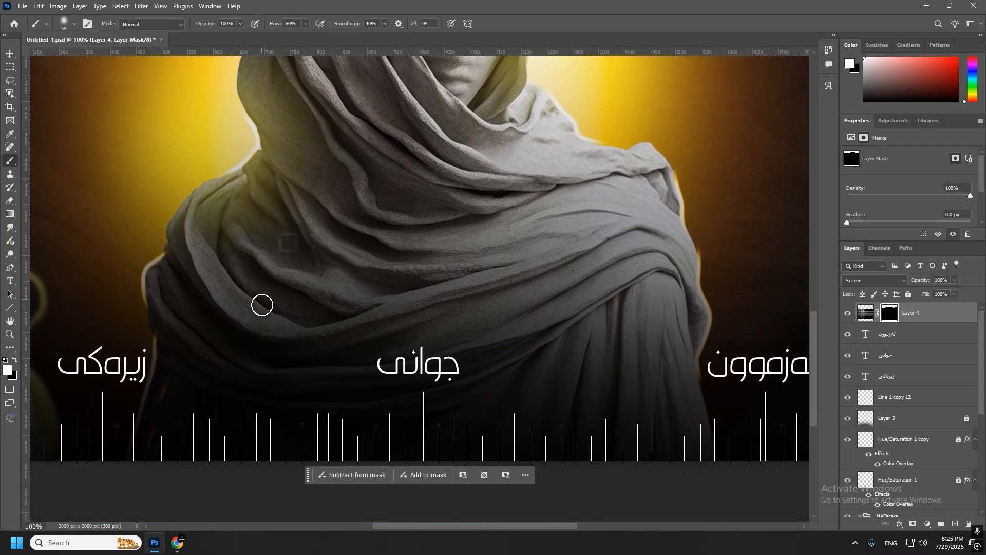
{"action": "mouse_move", "coordinate": [287, 244]}
{"action": "left_mouse_down"}
{"action": "mouse_move", "coordinate": [229, 266]}
{"action": "mouse_move", "coordinate": [285, 223]}
{"action": "mouse_move", "coordinate": [311, 228]}
{"action": "mouse_move", "coordinate": [244, 228]}
{"action": "mouse_move", "coordinate": [285, 209]}
{"action": "mouse_move", "coordinate": [296, 231]}
{"action": "mouse_move", "coordinate": [247, 262]}
{"action": "mouse_move", "coordinate": [312, 233]}
{"action": "mouse_move", "coordinate": [313, 214]}
{"action": "mouse_move", "coordinate": [296, 258]}
{"action": "mouse_move", "coordinate": [254, 274]}
{"action": "mouse_move", "coordinate": [240, 236]}
{"action": "mouse_move", "coordinate": [254, 205]}
{"action": "mouse_move", "coordinate": [244, 222]}
{"action": "mouse_move", "coordinate": [233, 259]}
{"action": "mouse_move", "coordinate": [291, 260]}
{"action": "mouse_move", "coordinate": [309, 232]}
{"action": "mouse_move", "coordinate": [288, 286]}
{"action": "left_mouse_up"}
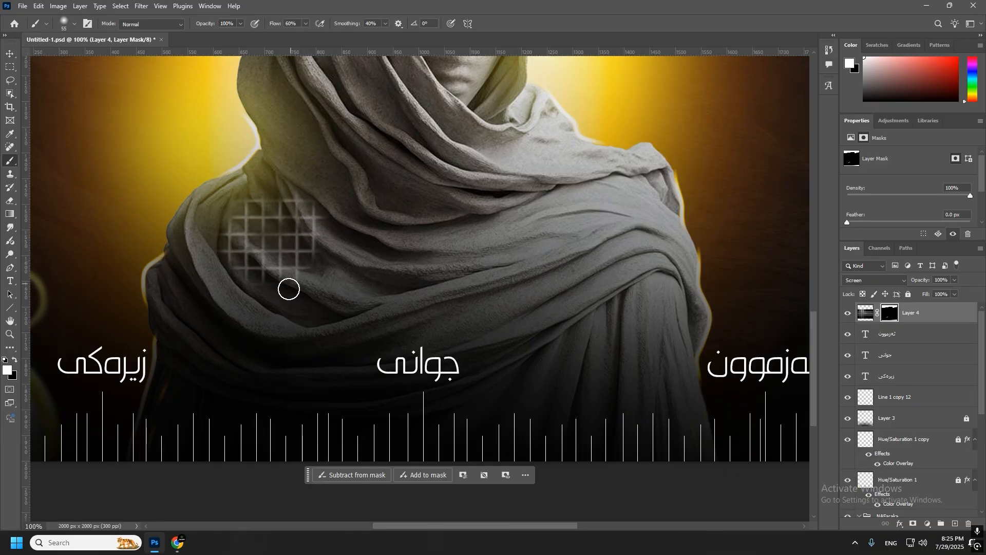
Step: Rework the grid patch on the statue's left shoulder into a wider, flatter strip by painting on the mask
{"action": "key", "text": "z"}
{"action": "left_click", "coordinate": [401, 203], "text": "alt"}
{"action": "left_click", "coordinate": [401, 202], "text": "alt"}
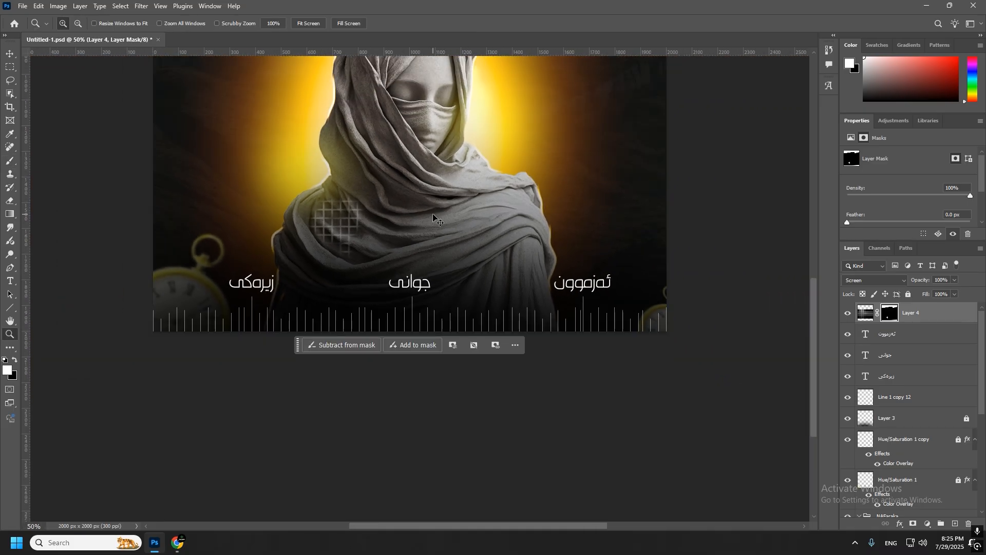
{"action": "left_click", "coordinate": [356, 218]}
{"action": "left_click", "coordinate": [345, 214]}
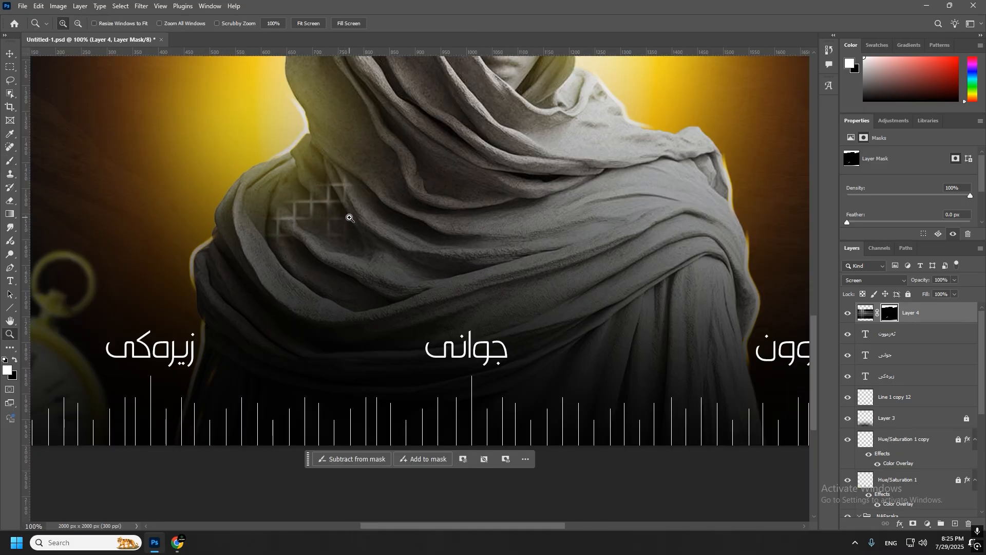
{"action": "key", "text": "b"}
{"action": "mouse_move", "coordinate": [335, 209]}
{"action": "left_mouse_down"}
{"action": "mouse_move", "coordinate": [328, 227]}
{"action": "mouse_move", "coordinate": [314, 208]}
{"action": "mouse_move", "coordinate": [293, 204]}
{"action": "mouse_move", "coordinate": [283, 223]}
{"action": "mouse_move", "coordinate": [278, 212]}
{"action": "mouse_move", "coordinate": [241, 214]}
{"action": "left_mouse_up"}
{"action": "key", "text": "z"}
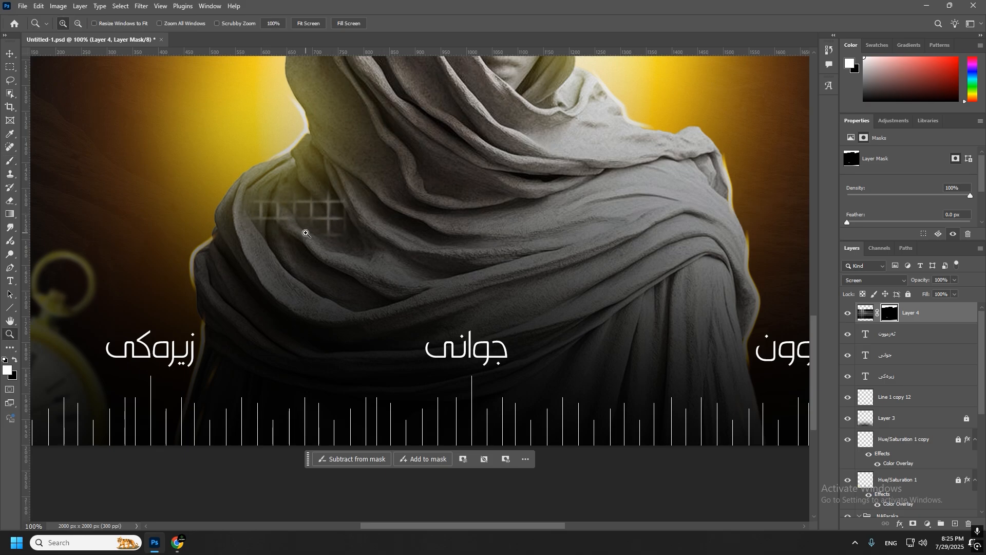
Step: Paint white on the mask to reveal a second grid patch on the statue's right shoulder, beside the neck
{"action": "key", "text": "b"}
{"action": "left_click_drag", "start_coordinate": [402, 168], "coordinate": [209, 264]}
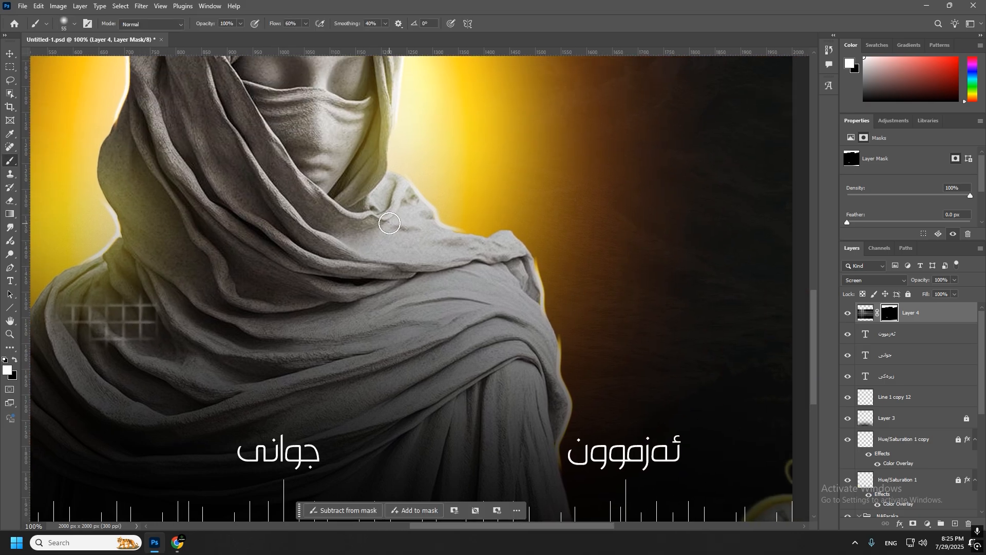
{"action": "mouse_move", "coordinate": [440, 212]}
{"action": "left_mouse_down"}
{"action": "mouse_move", "coordinate": [433, 245]}
{"action": "mouse_move", "coordinate": [415, 222]}
{"action": "mouse_move", "coordinate": [395, 256]}
{"action": "mouse_move", "coordinate": [393, 230]}
{"action": "mouse_move", "coordinate": [406, 258]}
{"action": "mouse_move", "coordinate": [423, 242]}
{"action": "mouse_move", "coordinate": [456, 268]}
{"action": "mouse_move", "coordinate": [389, 272]}
{"action": "left_mouse_up"}
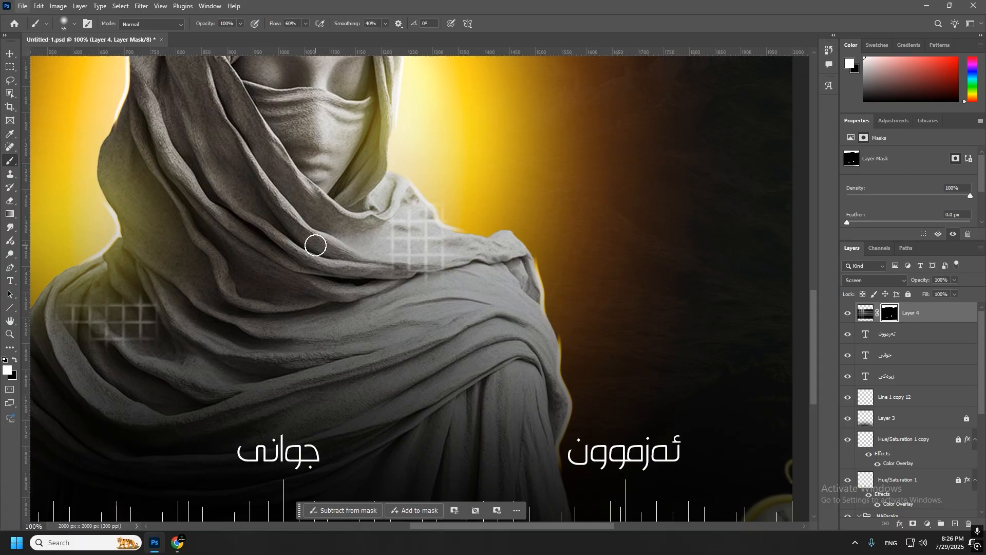
{"action": "scroll", "coordinate": [315, 242], "scroll_direction": "down", "scroll_amount": 3}
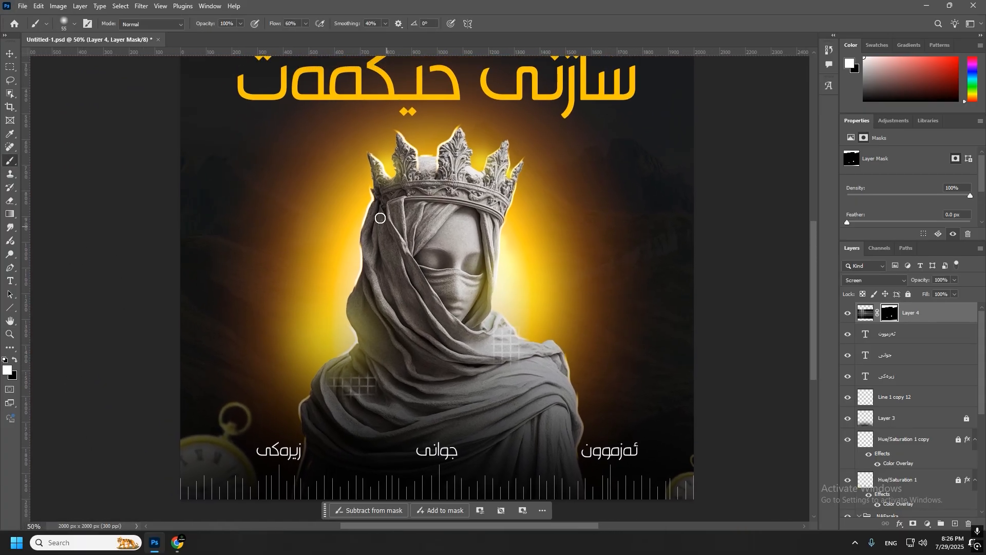
Step: Try revealing a narrow grid strip along the poster's left edge and undo it
{"action": "left_click_drag", "start_coordinate": [379, 216], "coordinate": [400, 269]}
{"action": "left_click_drag", "start_coordinate": [284, 289], "coordinate": [279, 316]}
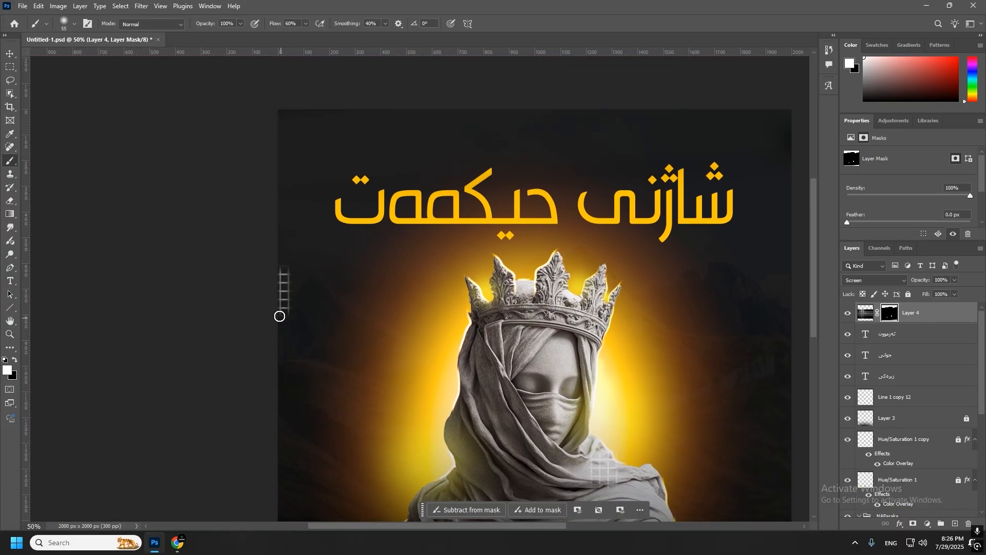
{"action": "key", "text": "ctrl+z"}
{"action": "left_click_drag", "start_coordinate": [380, 234], "coordinate": [248, 119]}
Step: Try a Color Overlay sampled from the golden title on the grid layer at a very low opacity
{"action": "double_click", "coordinate": [944, 314]}
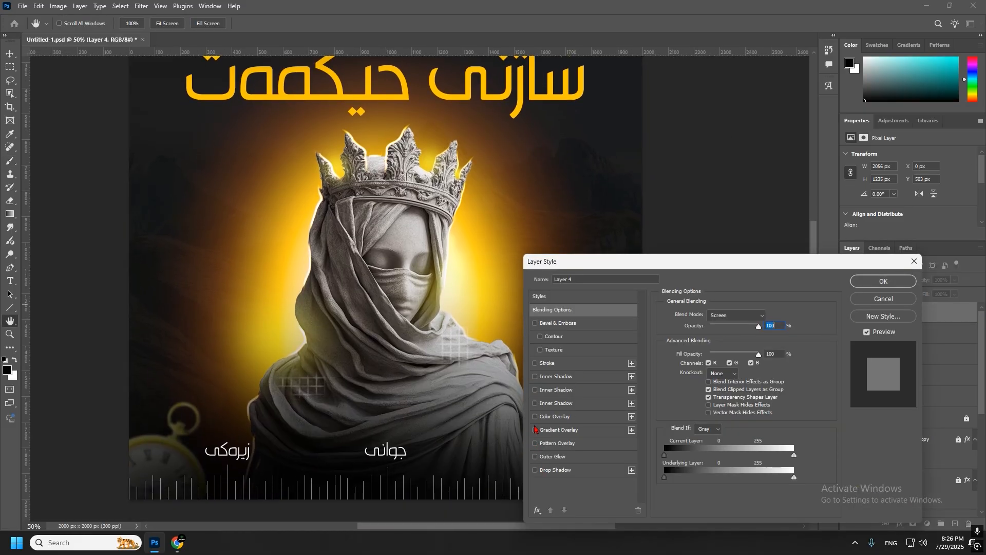
{"action": "left_click", "coordinate": [542, 417]}
{"action": "left_click_drag", "start_coordinate": [735, 329], "coordinate": [800, 311]}
{"action": "left_click", "coordinate": [770, 314]}
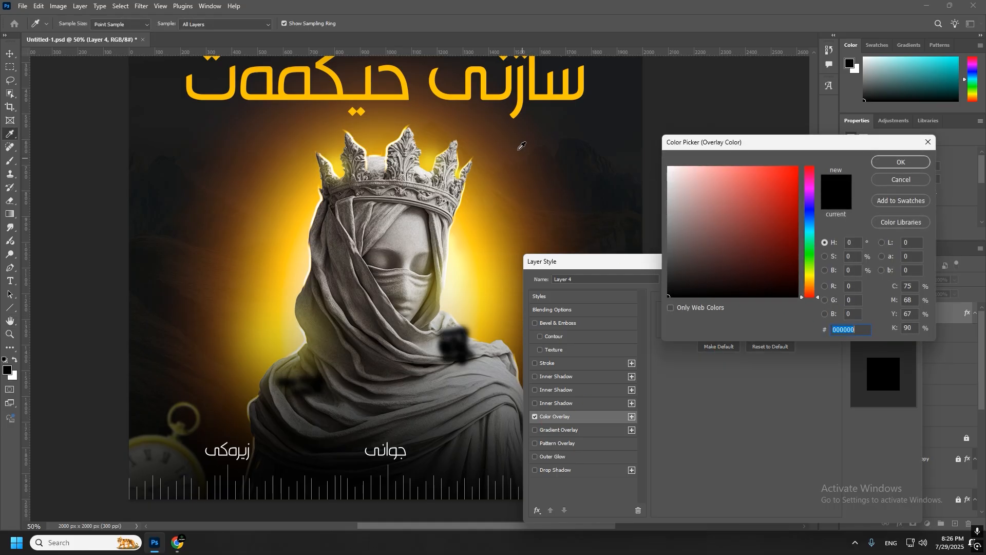
{"action": "left_click", "coordinate": [497, 95]}
{"action": "left_click", "coordinate": [901, 161]}
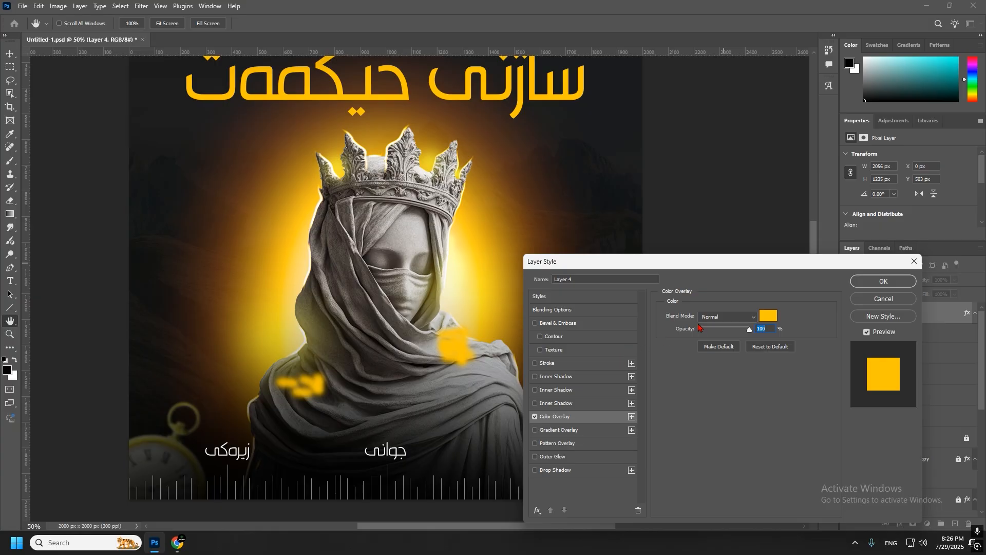
{"action": "left_click_drag", "start_coordinate": [701, 328], "coordinate": [703, 334]}
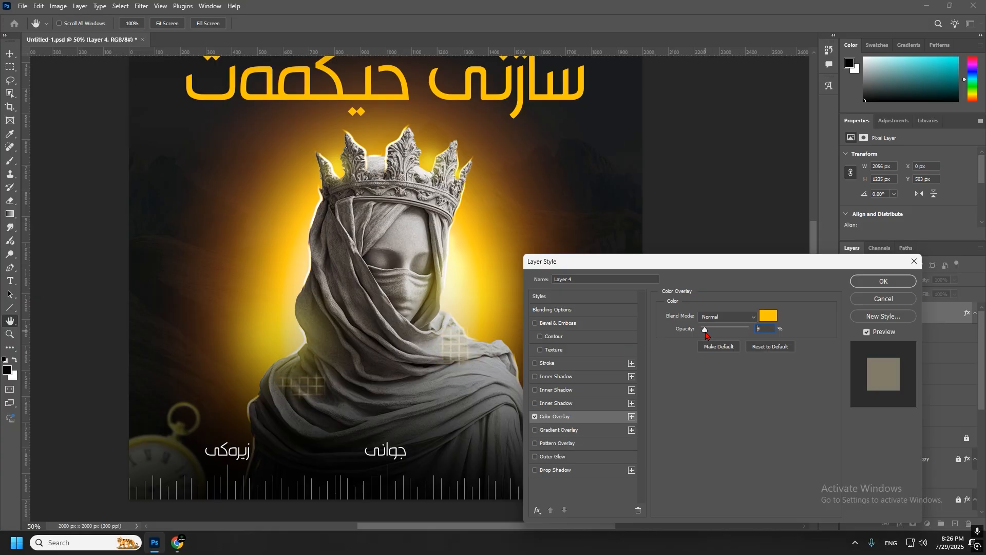
{"action": "left_click", "coordinate": [882, 299]}
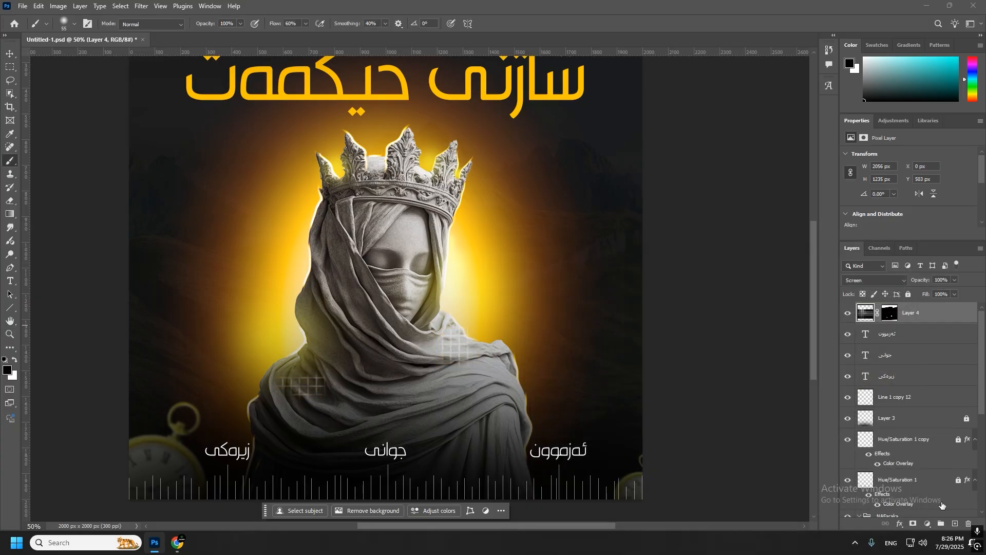
Step: Add a black Solid Color fill layer above the grid layer and clip it to the grid layer
{"action": "left_click", "coordinate": [927, 523]}
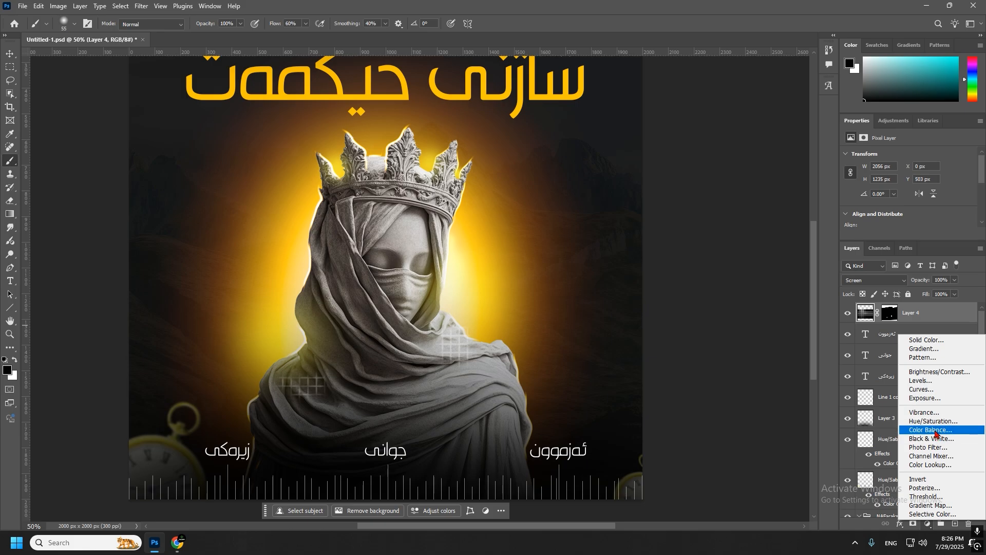
{"action": "left_click", "coordinate": [926, 340]}
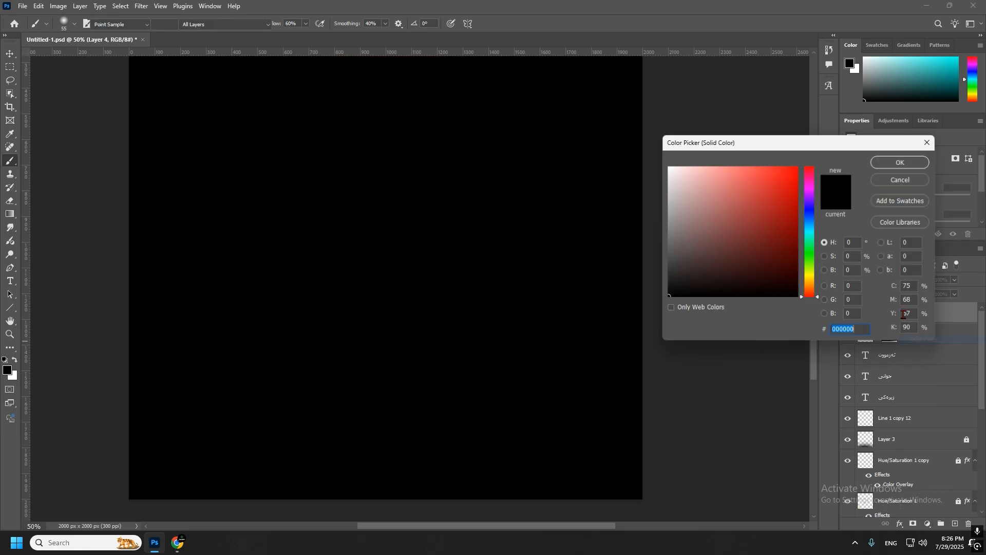
{"action": "left_click", "coordinate": [898, 163]}
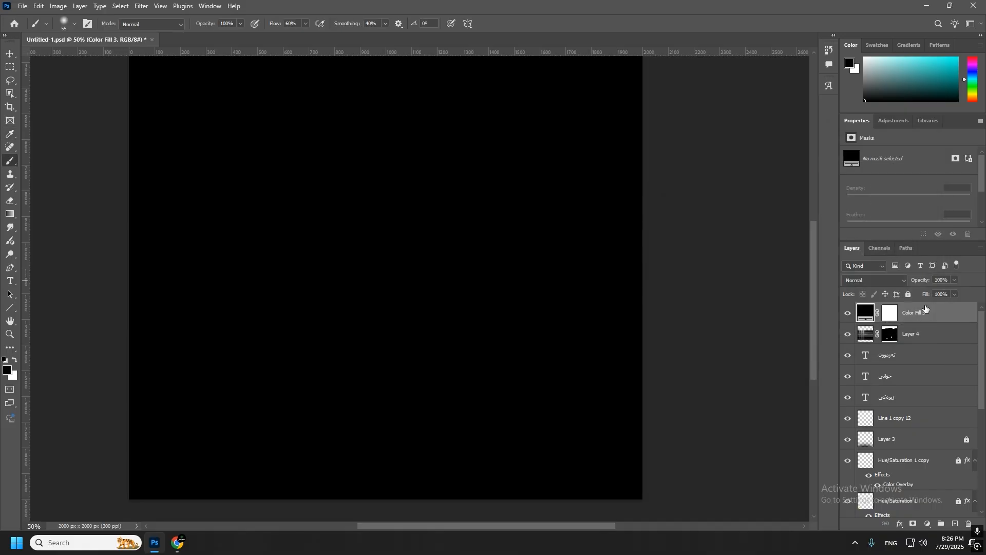
{"action": "left_click", "coordinate": [922, 321], "text": "alt"}
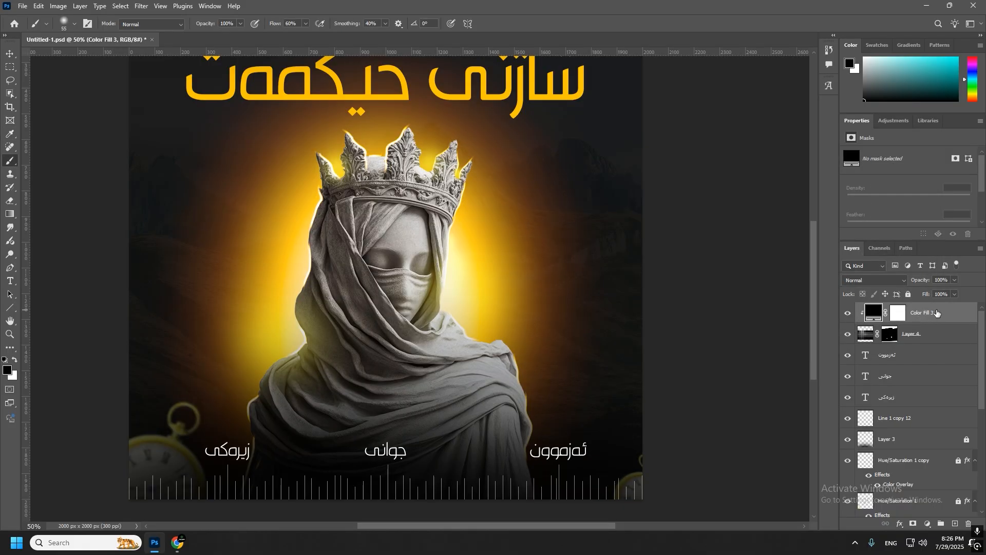
Step: Try colouring the clipped fill pure red (ff0000) with the Linear Burn blend mode
{"action": "double_click", "coordinate": [872, 313]}
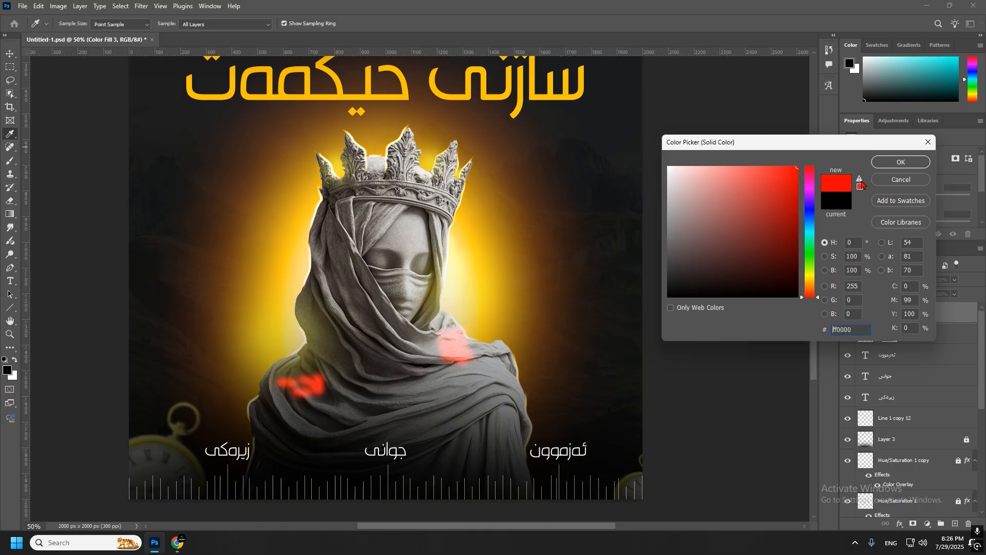
{"action": "left_click", "coordinate": [902, 163]}
{"action": "left_click", "coordinate": [872, 282]}
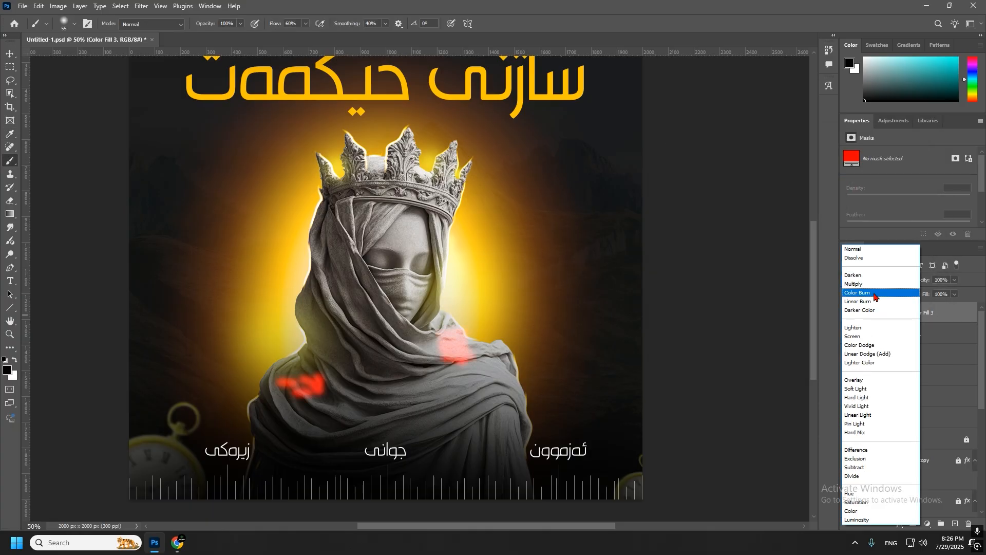
{"action": "left_click", "coordinate": [867, 301]}
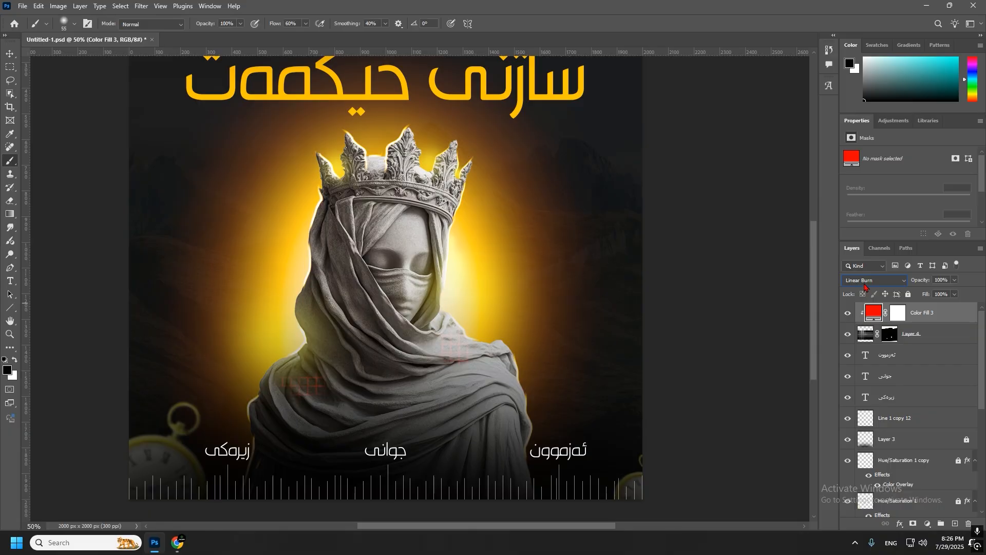
{"action": "left_click", "coordinate": [866, 285]}
{"action": "left_click", "coordinate": [866, 302]}
Step: Recolour the clipped fill with the gold sampled from the title (ffc600) and set its blend mode to Multiply
{"action": "double_click", "coordinate": [874, 314]}
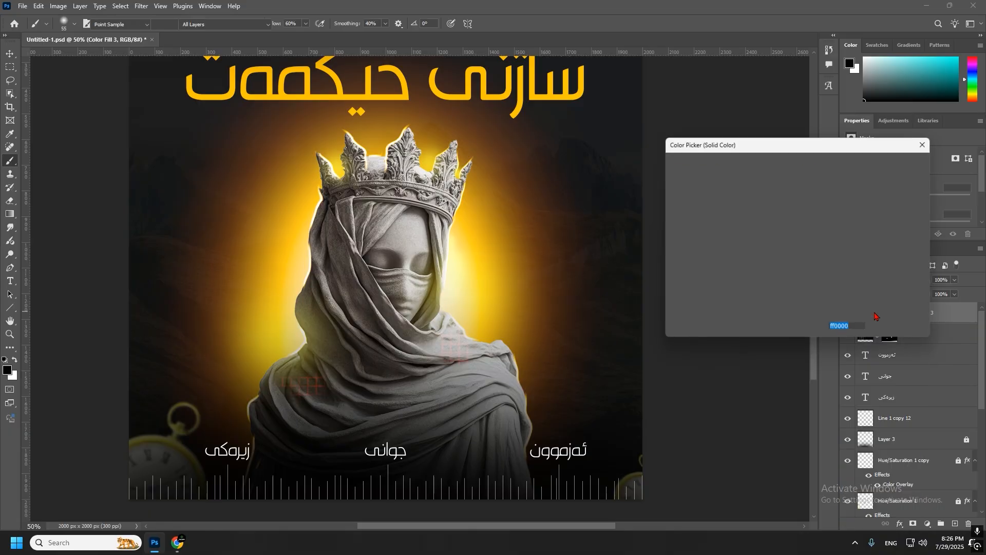
{"action": "left_click", "coordinate": [362, 94]}
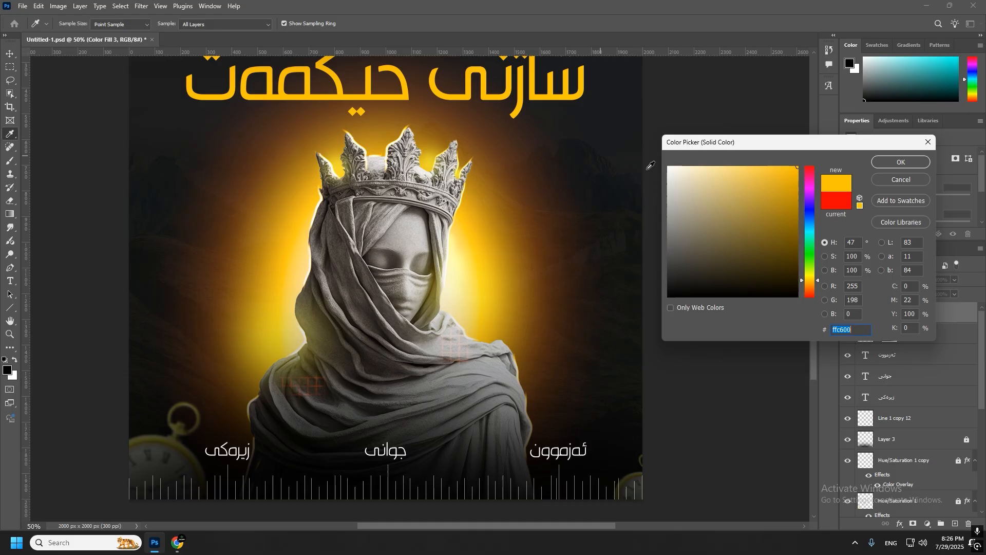
{"action": "left_click", "coordinate": [901, 161]}
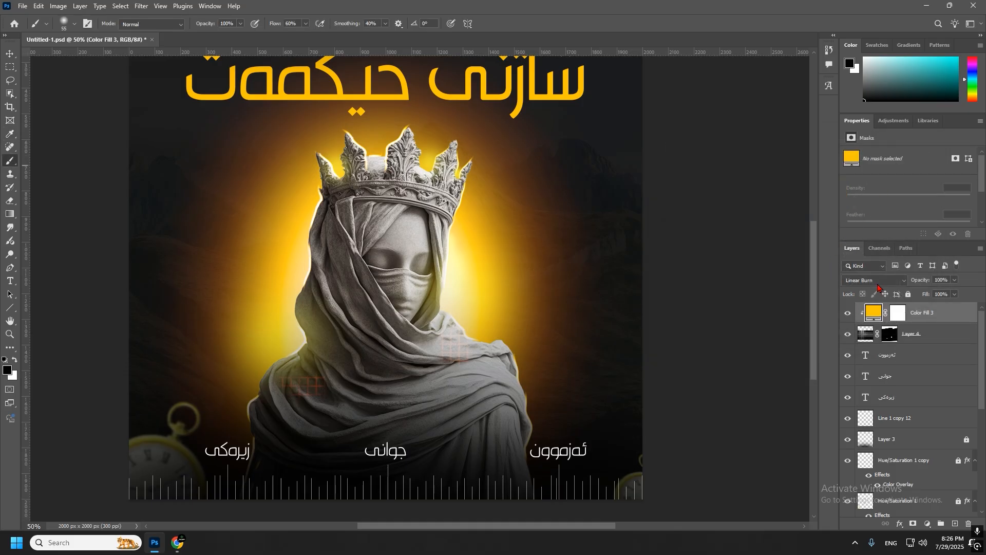
{"action": "left_click", "coordinate": [877, 282]}
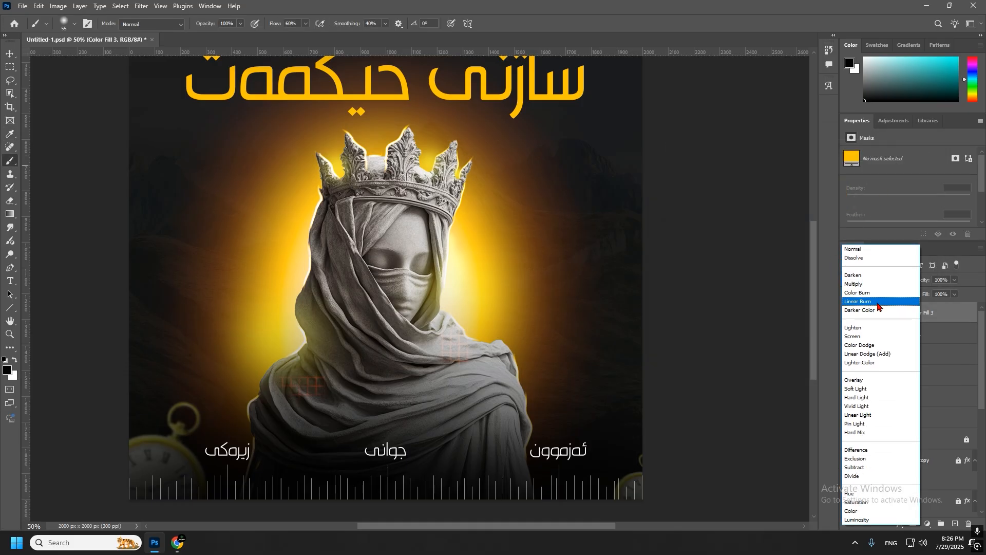
{"action": "left_click", "coordinate": [865, 284]}
{"action": "left_click", "coordinate": [484, 356]}
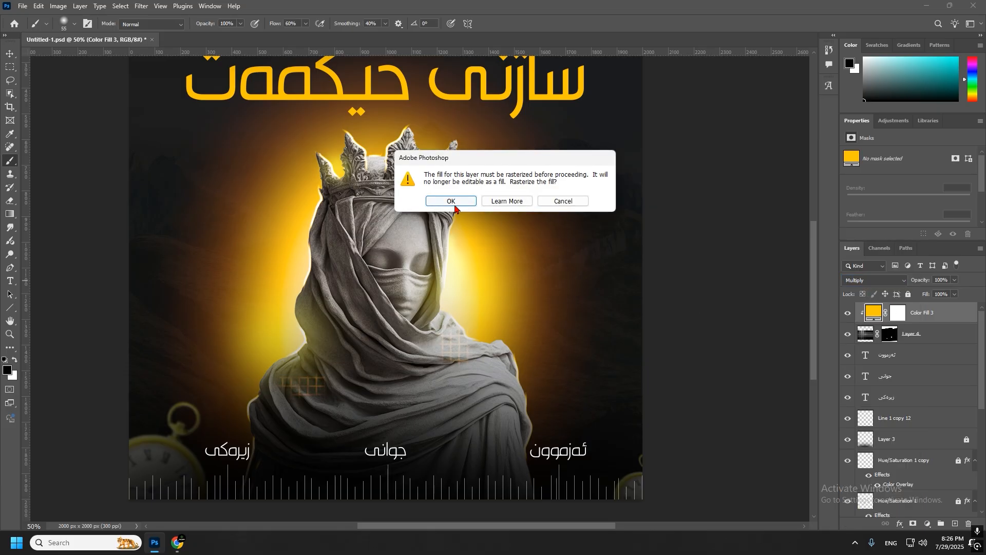
{"action": "left_click", "coordinate": [563, 201]}
Step: Try merging the gold fill with the grid layer and loading the grid layer's outline as a selection
{"action": "left_click", "coordinate": [945, 333], "text": "shift"}
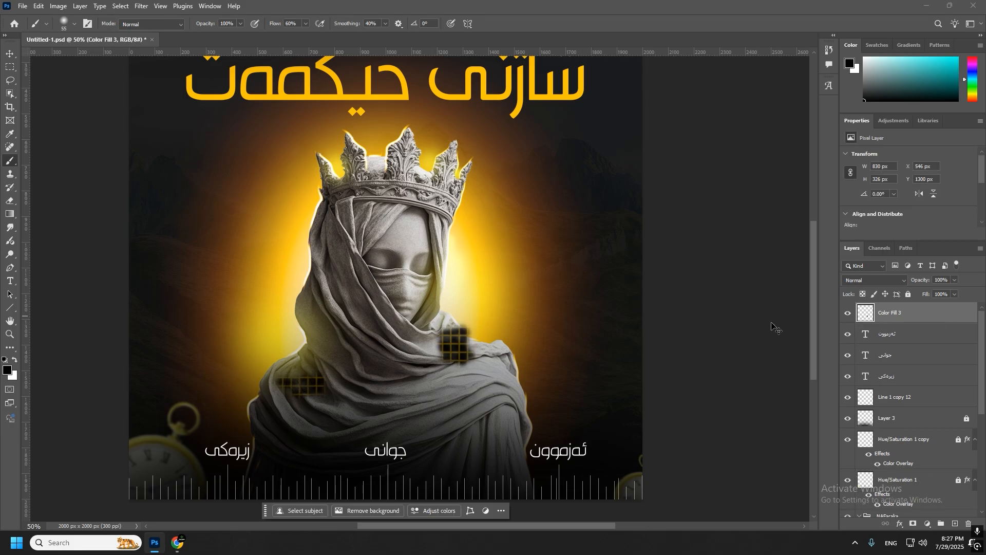
{"action": "left_click", "coordinate": [890, 335]}
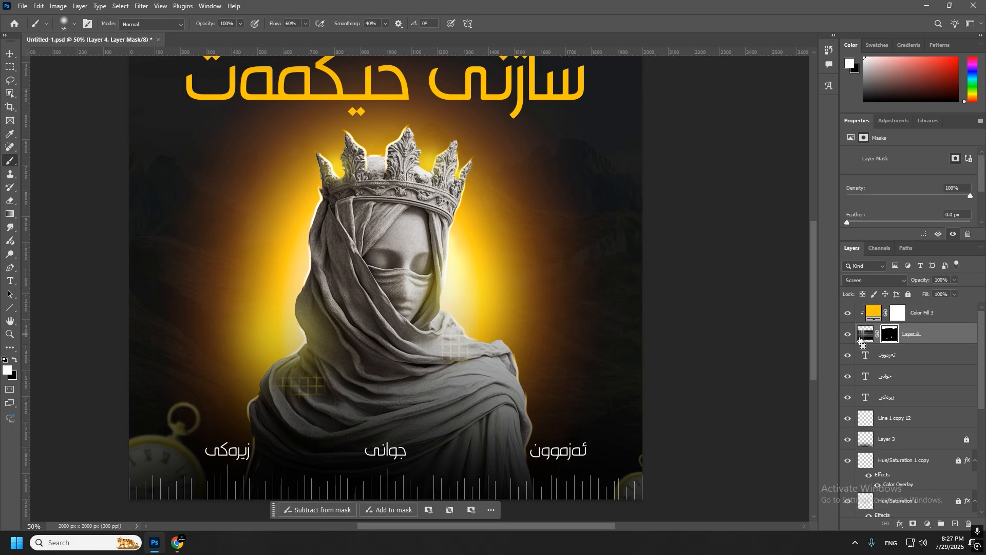
{"action": "left_click", "coordinate": [865, 335], "text": "ctrl"}
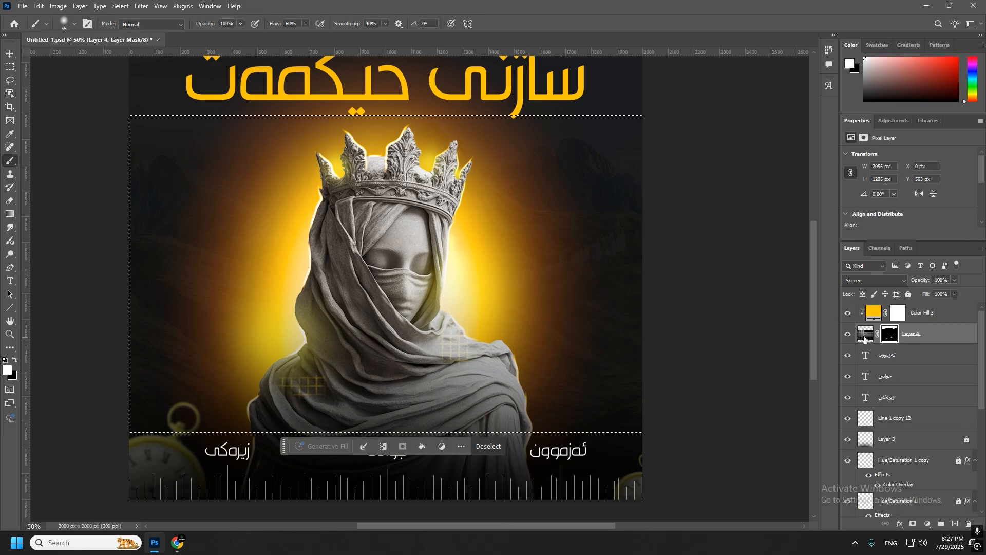
{"action": "left_click", "coordinate": [489, 446]}
Step: Group the gold color fill and the grid layer together
{"action": "left_click", "coordinate": [958, 320], "text": "shift"}
{"action": "left_click_drag", "start_coordinate": [932, 529], "coordinate": [941, 524]}
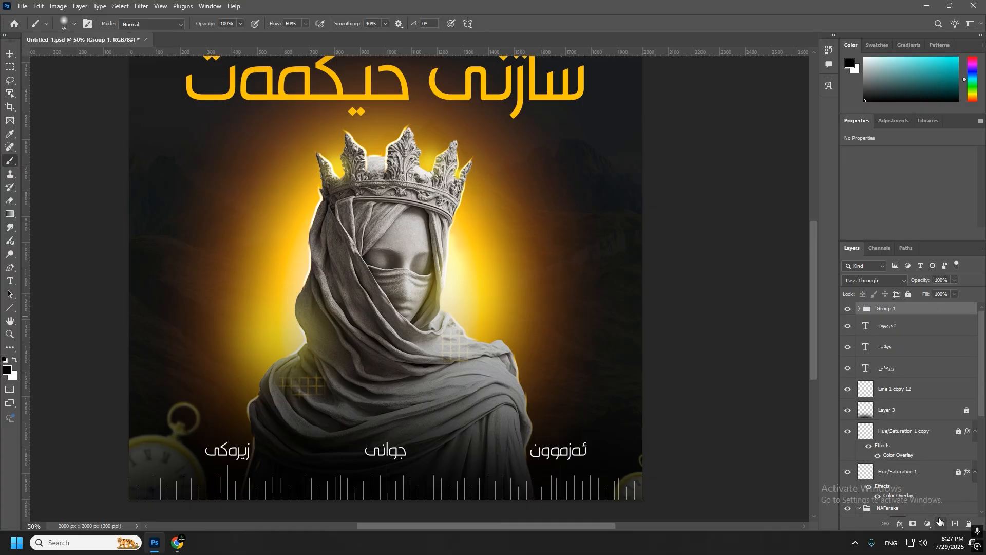
{"action": "left_click", "coordinate": [904, 328]}
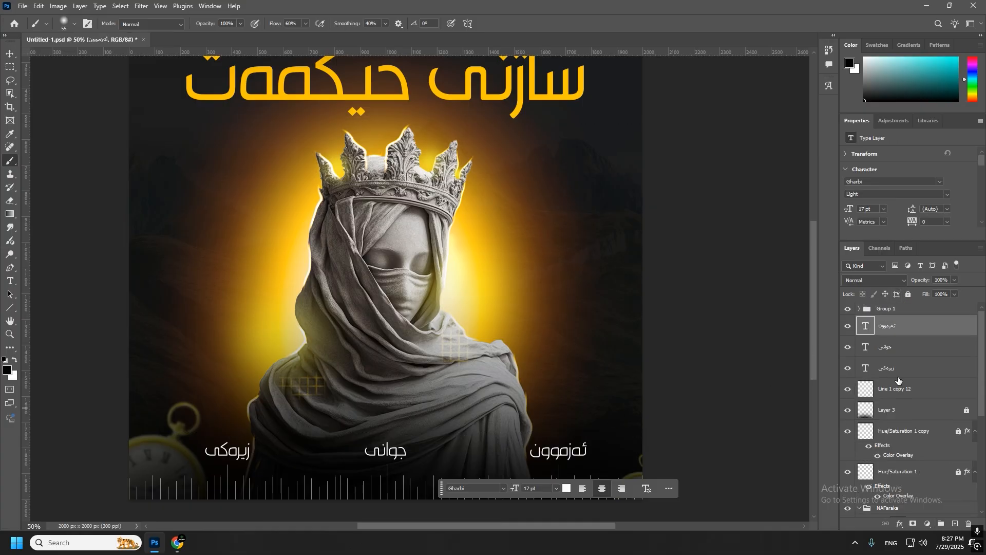
{"action": "key", "text": "ctrl+minus"}
{"action": "left_click_drag", "start_coordinate": [436, 253], "coordinate": [457, 273]}
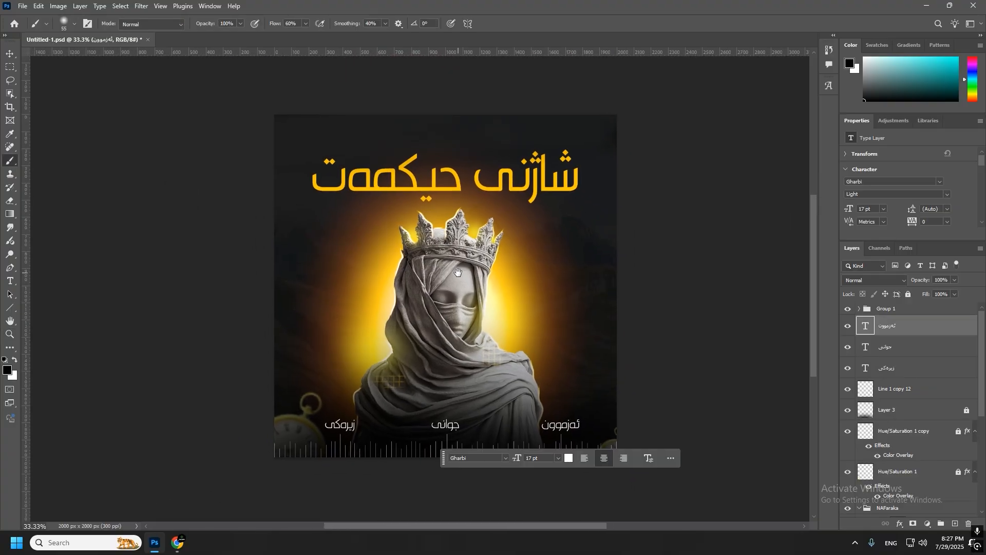
Step: Commit the placed ChatGPT overlay image so that it extends beyond the poster's top and both sides
{"action": "mouse_move", "coordinate": [178, 542]}
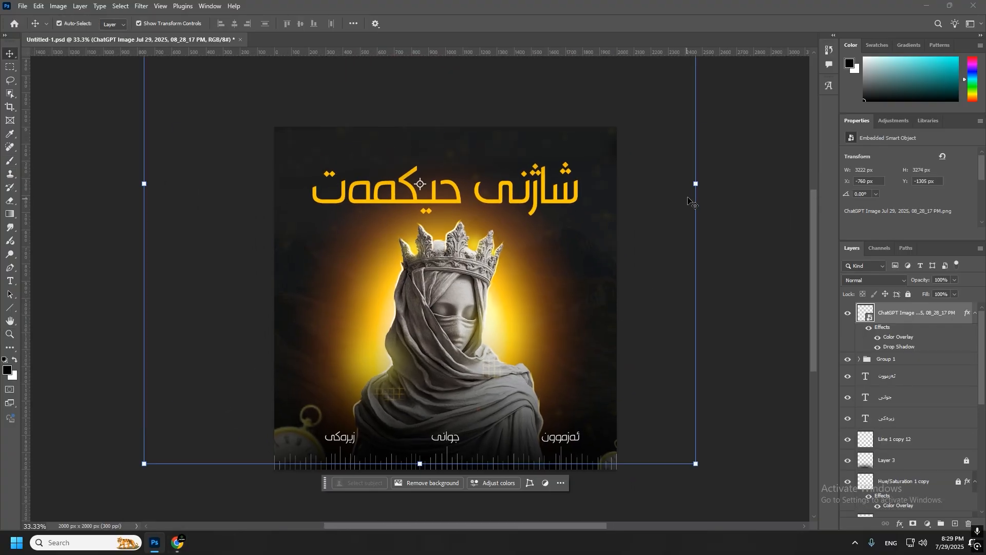
{"action": "key", "text": "Return"}
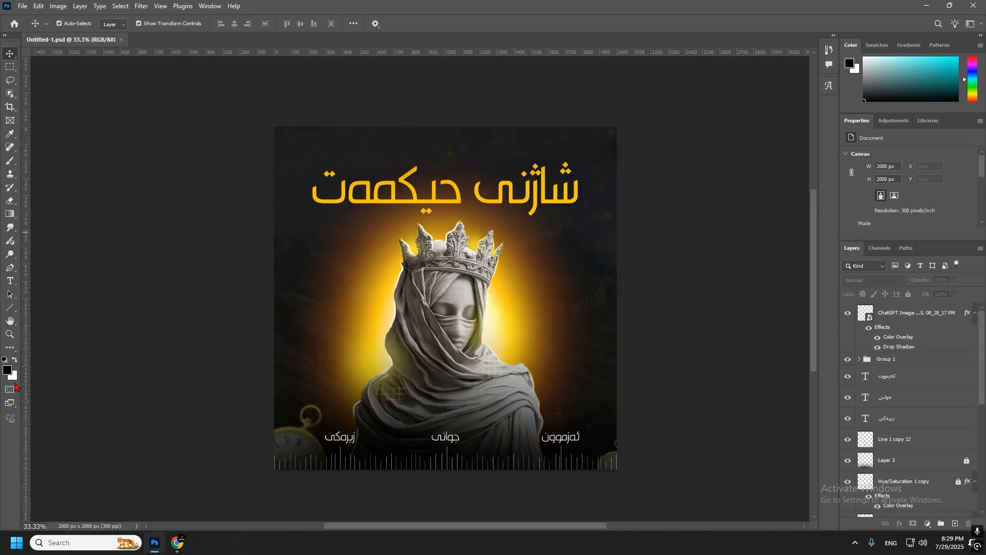
Step: Add the text KurdPower above the golden title in white 15 pt Montserrat SemiBold Italic, with tracking 380 and 16% opacity
{"action": "left_click", "coordinate": [10, 281]}
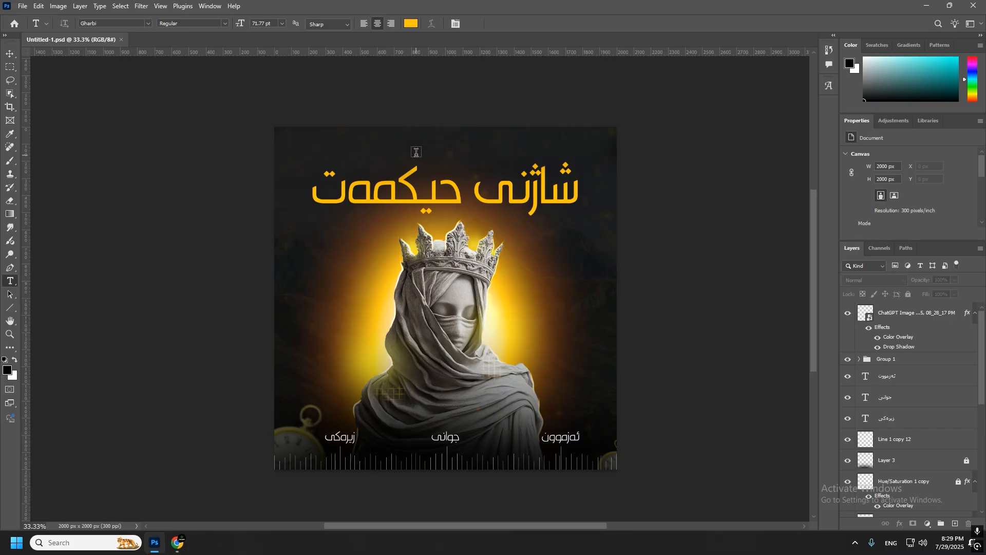
{"action": "left_click_drag", "start_coordinate": [403, 142], "coordinate": [496, 158]}
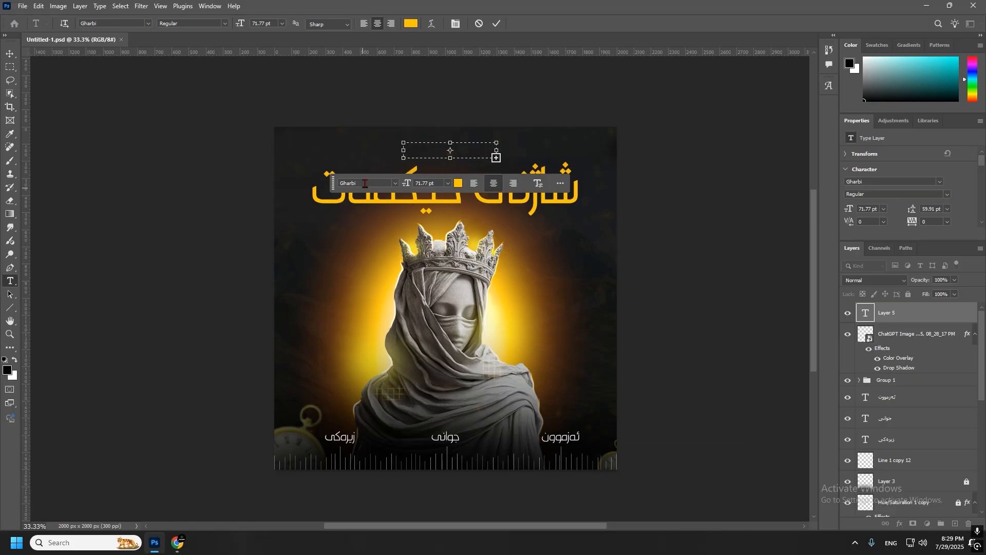
{"action": "type", "text": "ontserrat"}
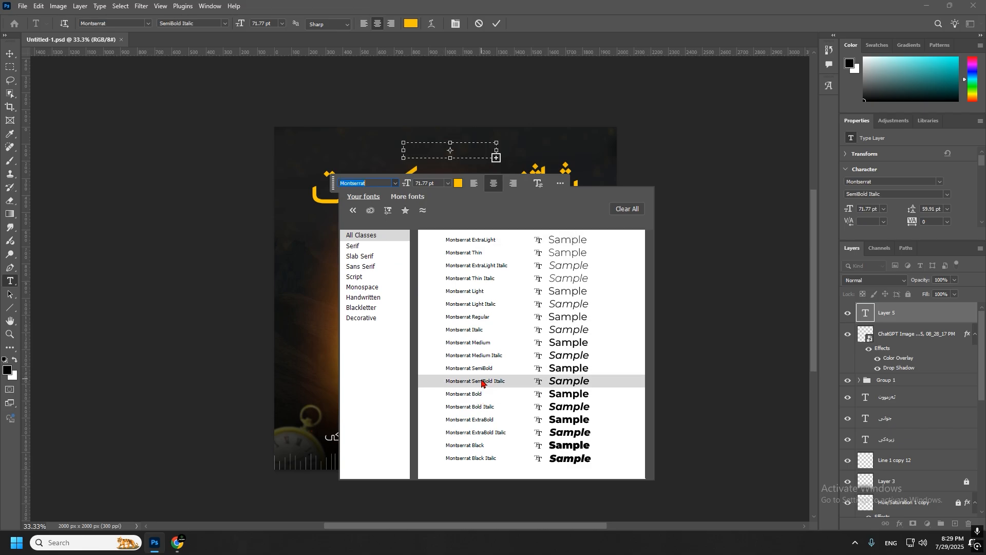
{"action": "left_click", "coordinate": [482, 380]}
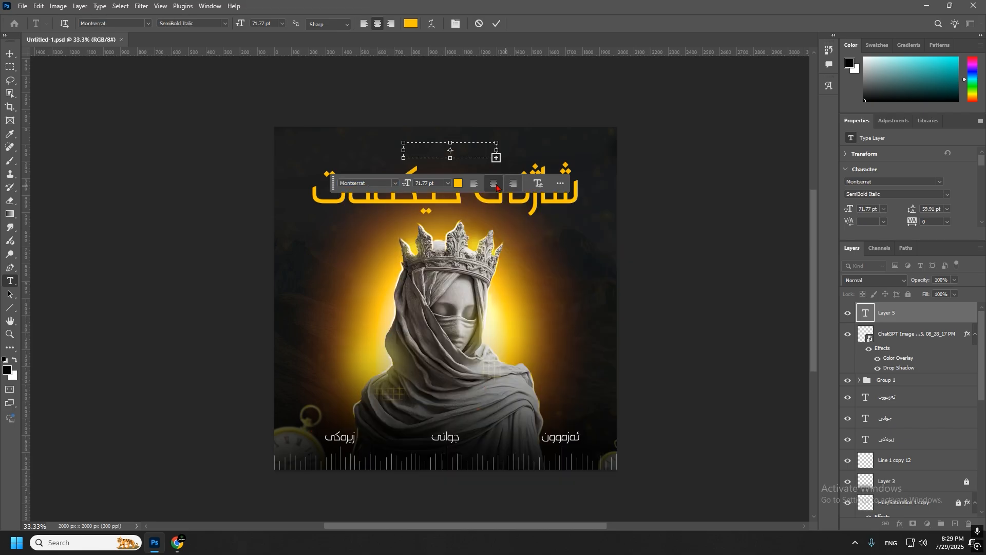
{"action": "left_click_drag", "start_coordinate": [409, 185], "coordinate": [388, 188]}
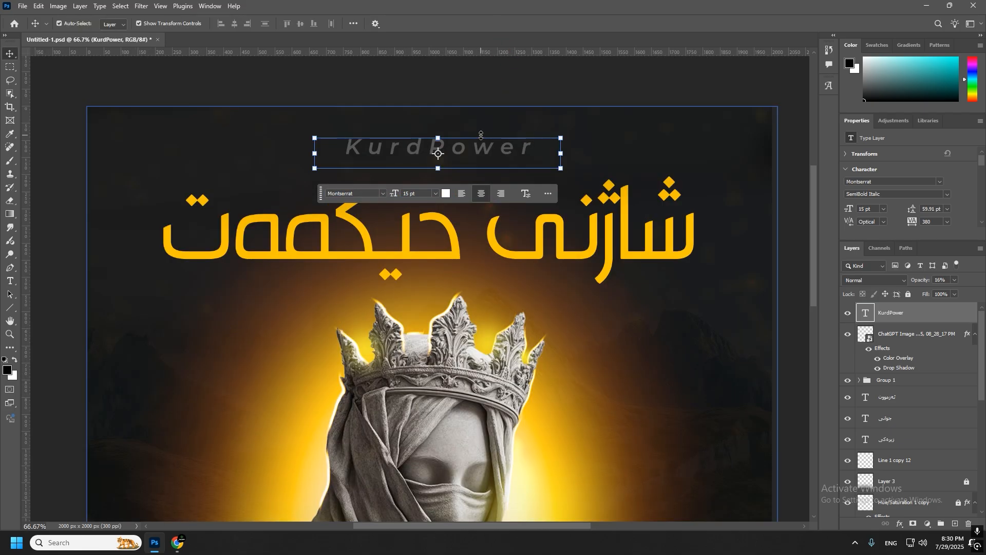
Step: Nudge the KurdPower text down 40 px, closer to the golden title
{"action": "key", "text": "shift+Down"}
{"action": "key", "text": "shift+Down"}
{"action": "key", "text": "shift+Down"}
{"action": "key", "text": "shift+Down"}
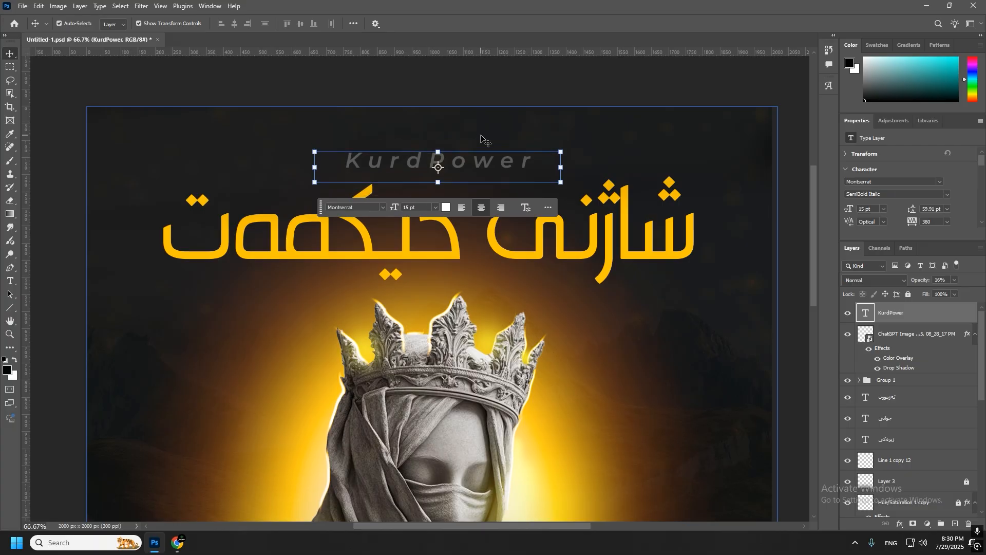
{"action": "left_click", "coordinate": [491, 86]}
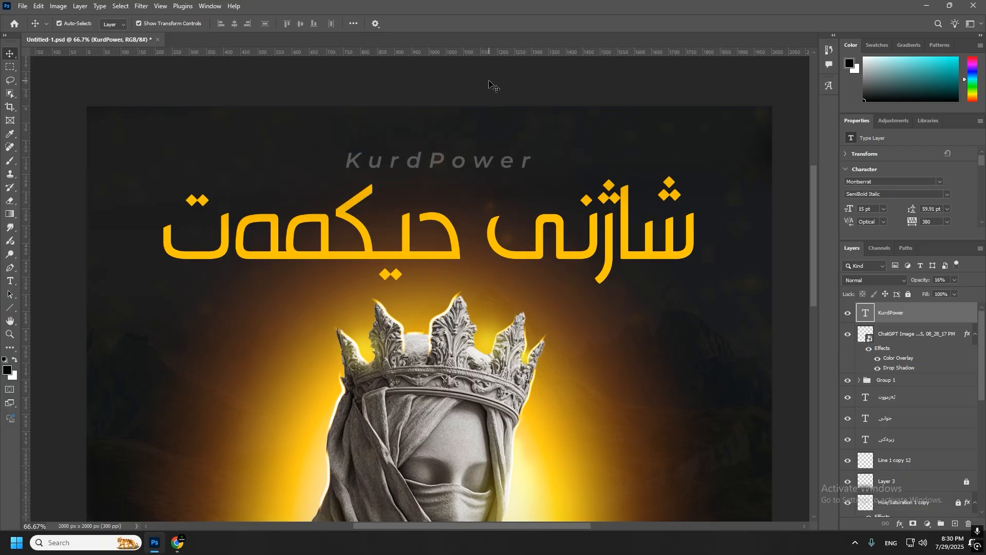
Step: View the whole poster and save the document
{"action": "left_click", "coordinate": [418, 172], "text": "alt"}
{"action": "left_click", "coordinate": [418, 172], "text": "alt"}
{"action": "left_click", "coordinate": [418, 172], "text": "alt"}
{"action": "left_click_drag", "start_coordinate": [415, 218], "coordinate": [428, 180]}
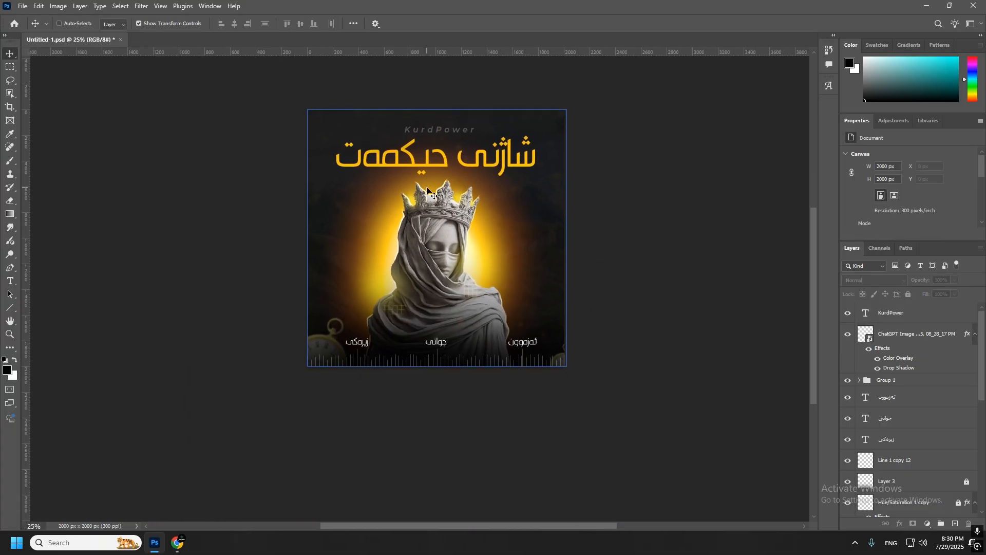
{"action": "key", "text": "ctrl+s"}
{"action": "left_click_drag", "start_coordinate": [382, 150], "coordinate": [385, 191]}
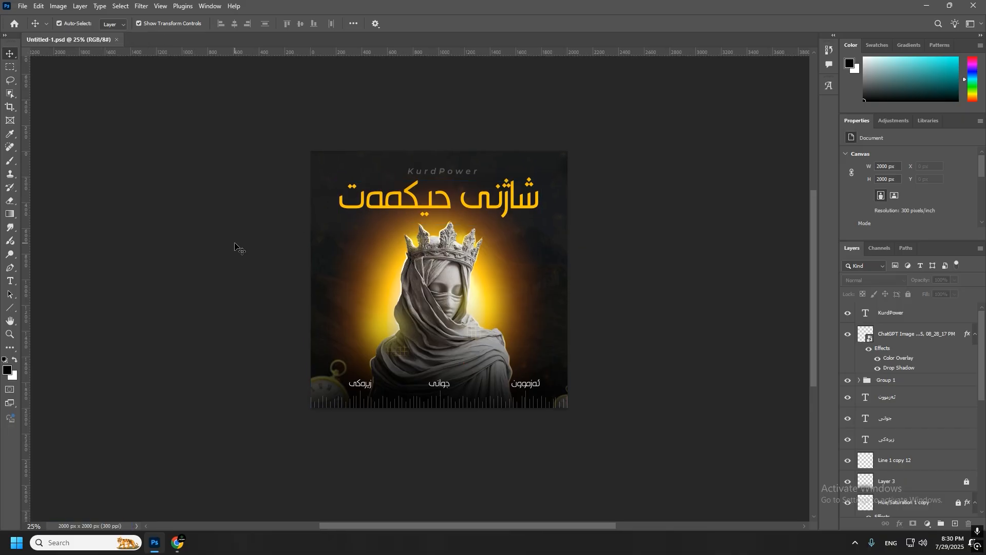
Step: Export the poster as a 2000 × 2000 px PNG to the Desktop, named شاژنی حیکمەت
{"action": "key", "text": "ctrl+alt+shift+w"}
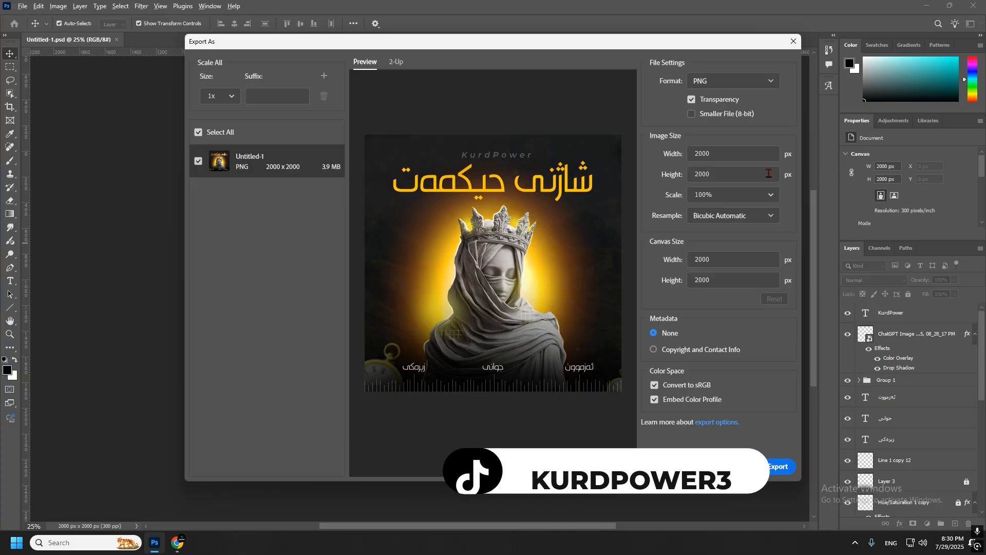
{"action": "left_click", "coordinate": [776, 466]}
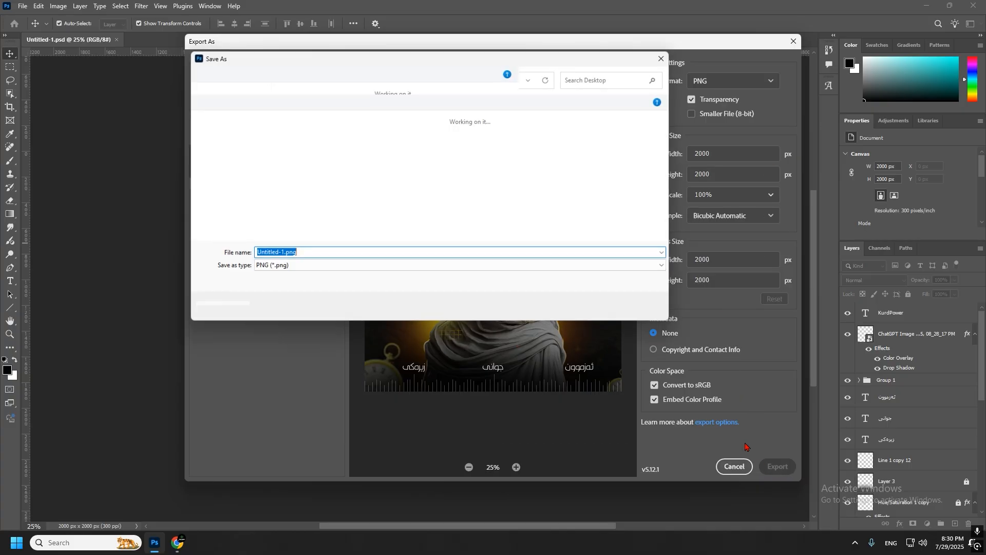
{"action": "left_click", "coordinate": [410, 257]}
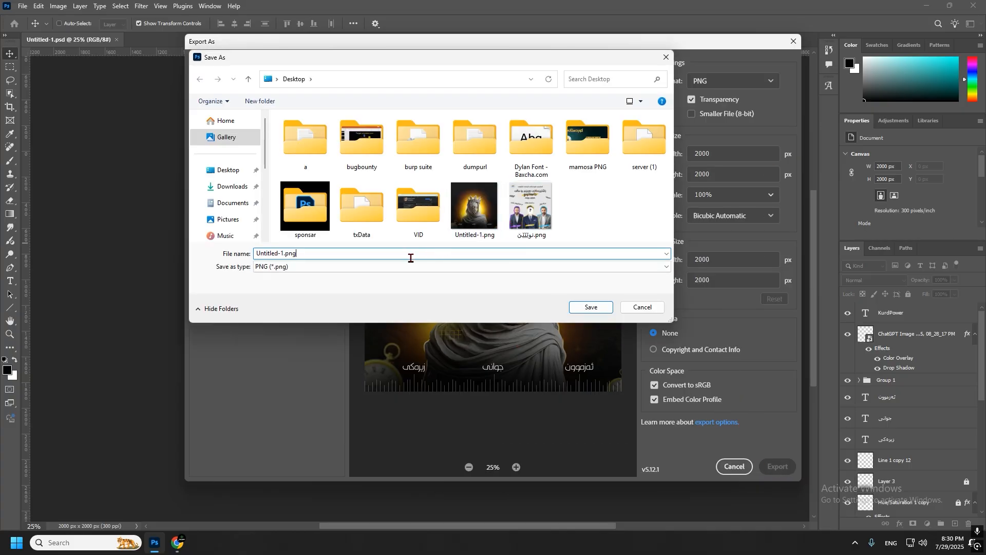
{"action": "key", "text": "ctrl+a"}
{"action": "key", "text": "BackSpace"}
{"action": "type", "text": "شاژنی حیکمەت"}
{"action": "key", "text": "Return"}
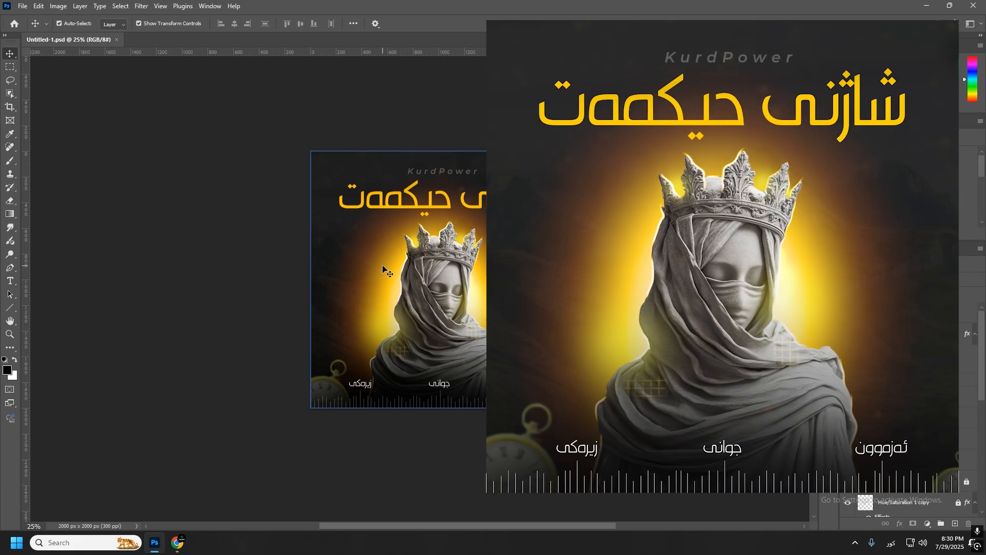
{"action": "scroll", "coordinate": [383, 267], "scroll_direction": "up", "scroll_amount": 1}
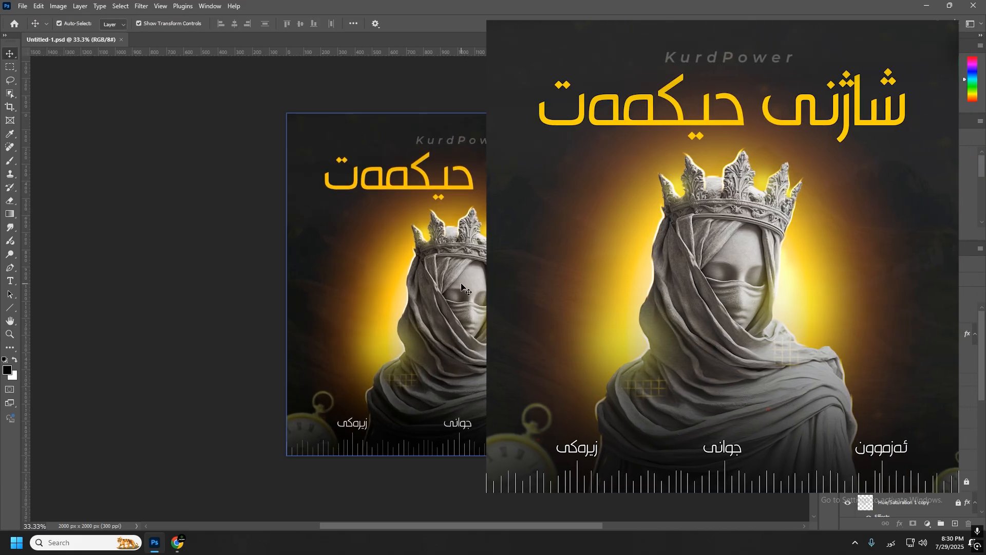